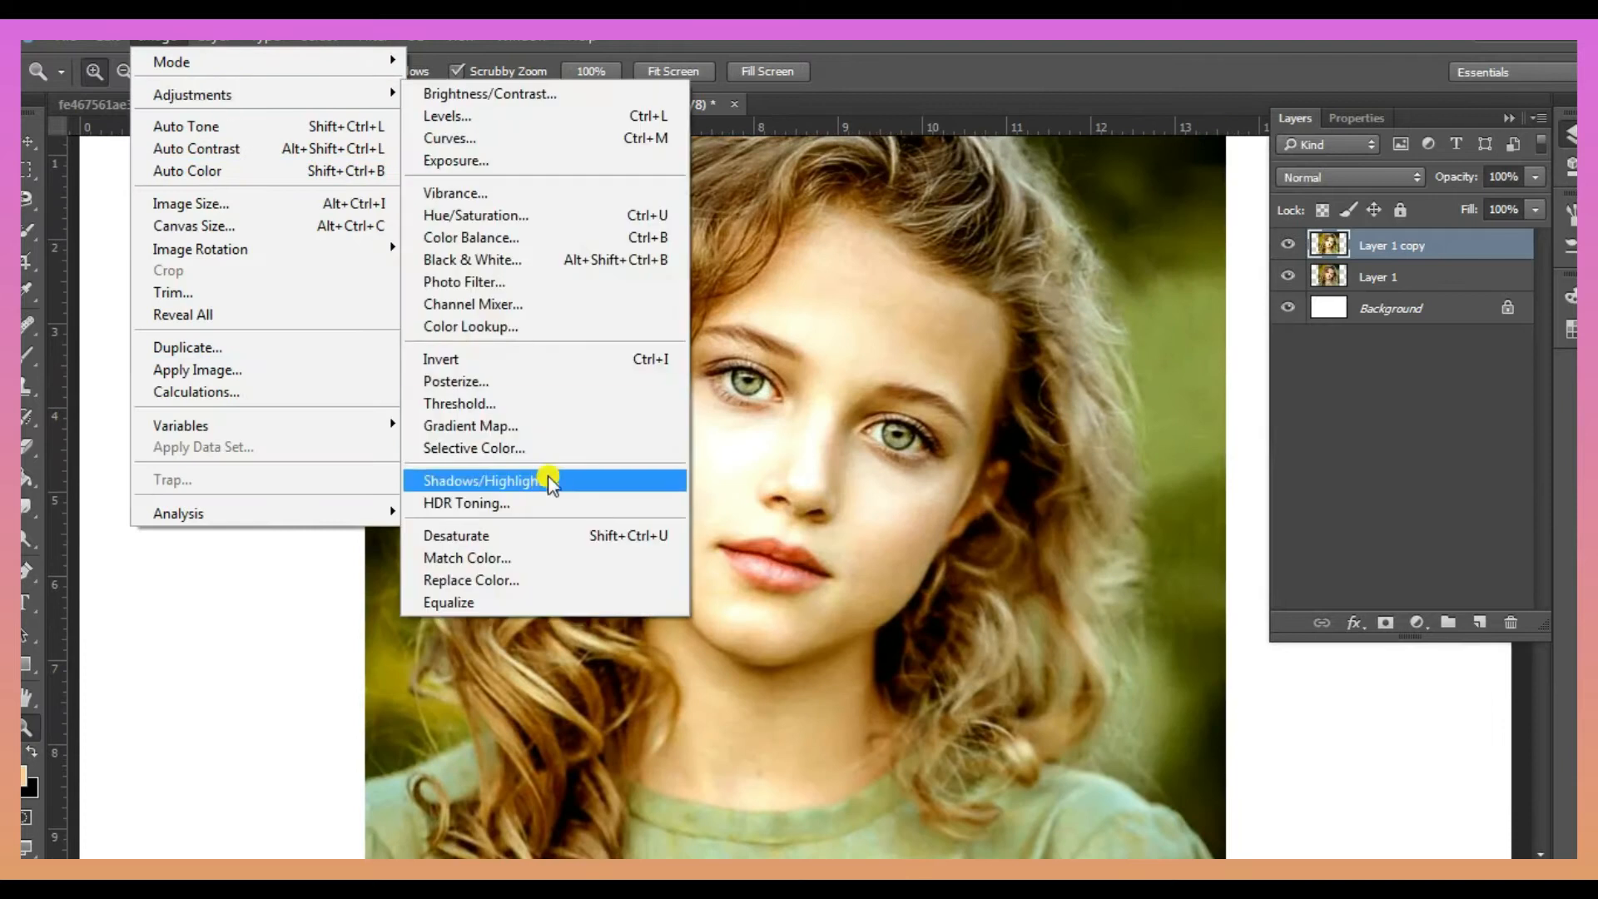
Step: Run the Match Color adjustment on the Layer 1 copy layer
{"action": "left_click", "coordinate": [685, 280]}
{"action": "left_click", "coordinate": [158, 38]}
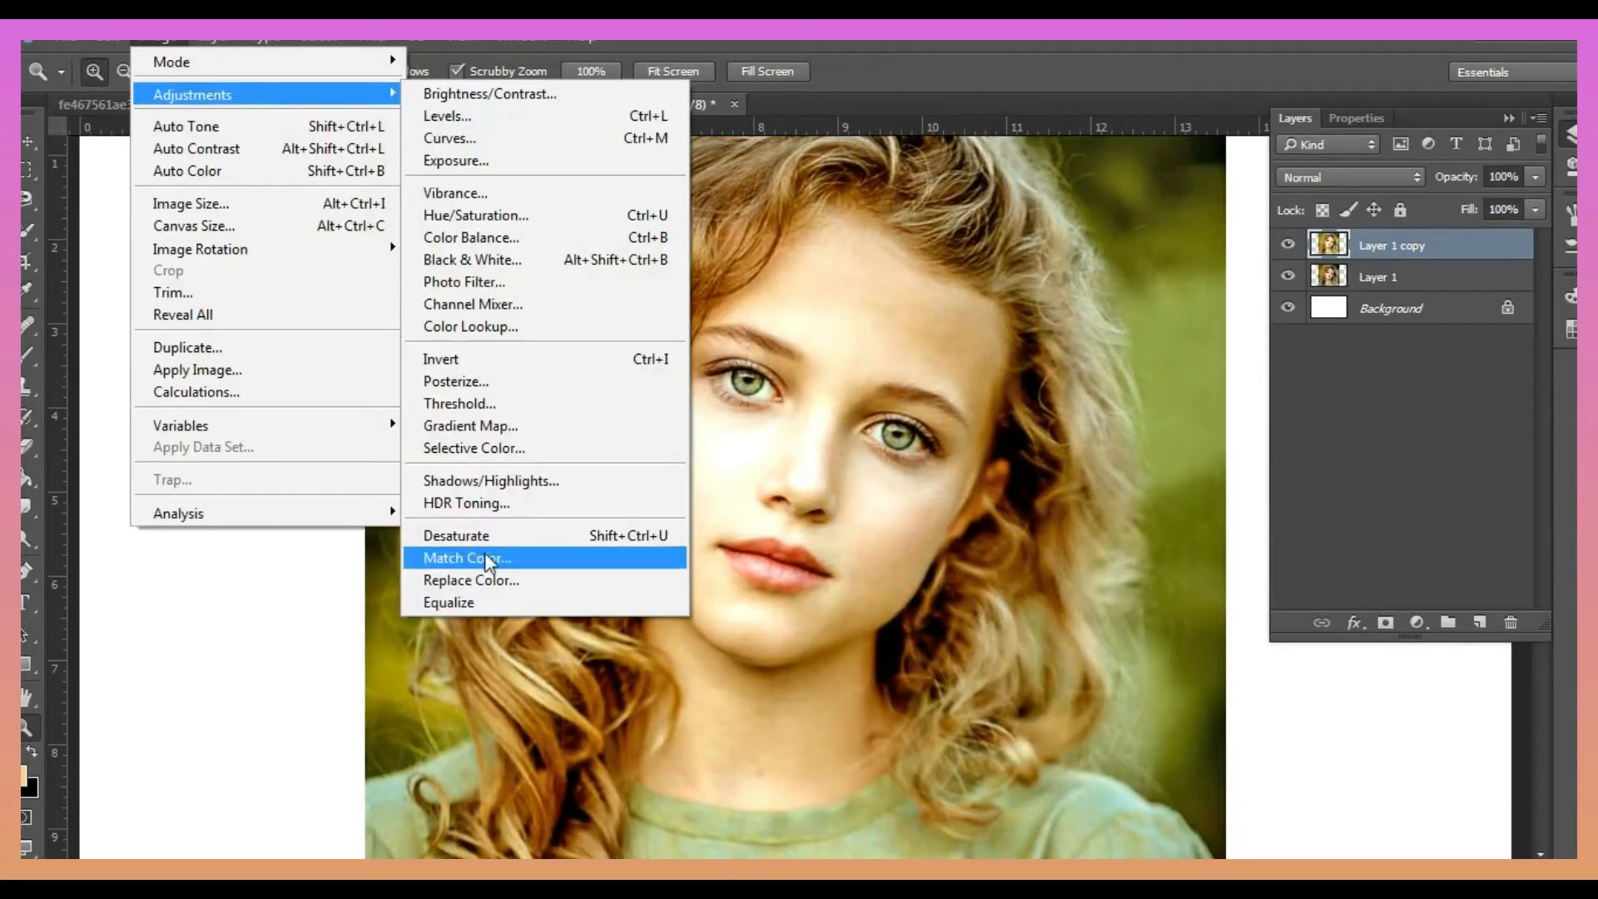
{"action": "left_click", "coordinate": [484, 557]}
{"action": "left_click", "coordinate": [547, 137]}
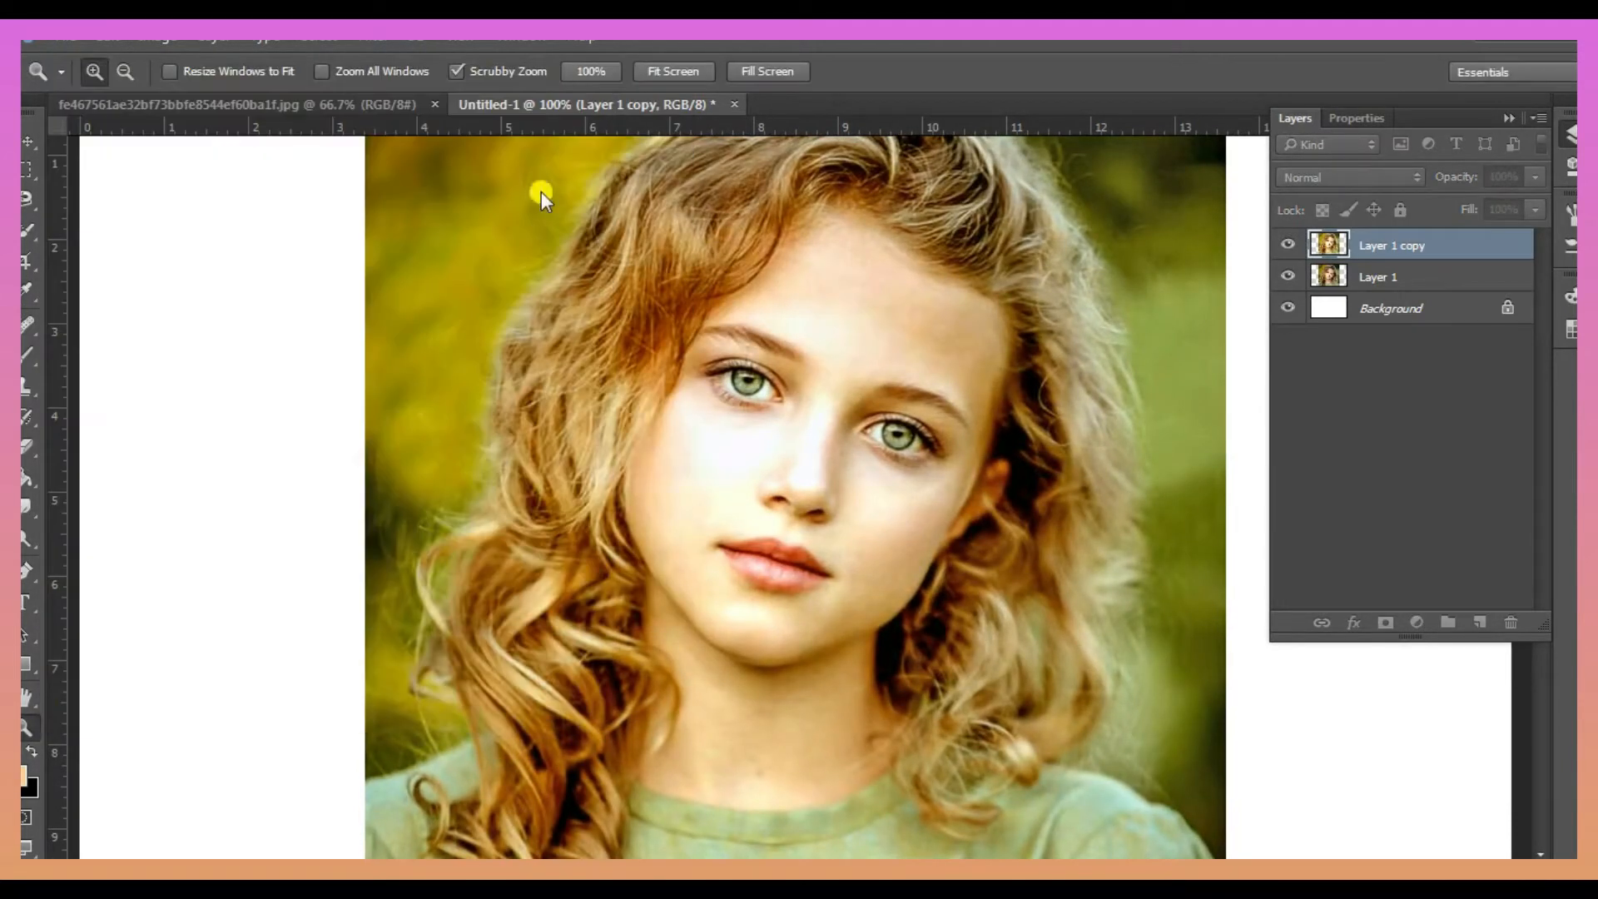
Step: Sharpen the Layer 1 copy layer with Unsharp Mask at 251% amount and a 0.8-pixel radius
{"action": "scroll", "coordinate": [658, 422], "scroll_direction": "up", "scroll_amount": 1}
{"action": "left_click", "coordinate": [372, 41]}
{"action": "mouse_move", "coordinate": [474, 456]}
{"action": "mouse_move", "coordinate": [466, 426]}
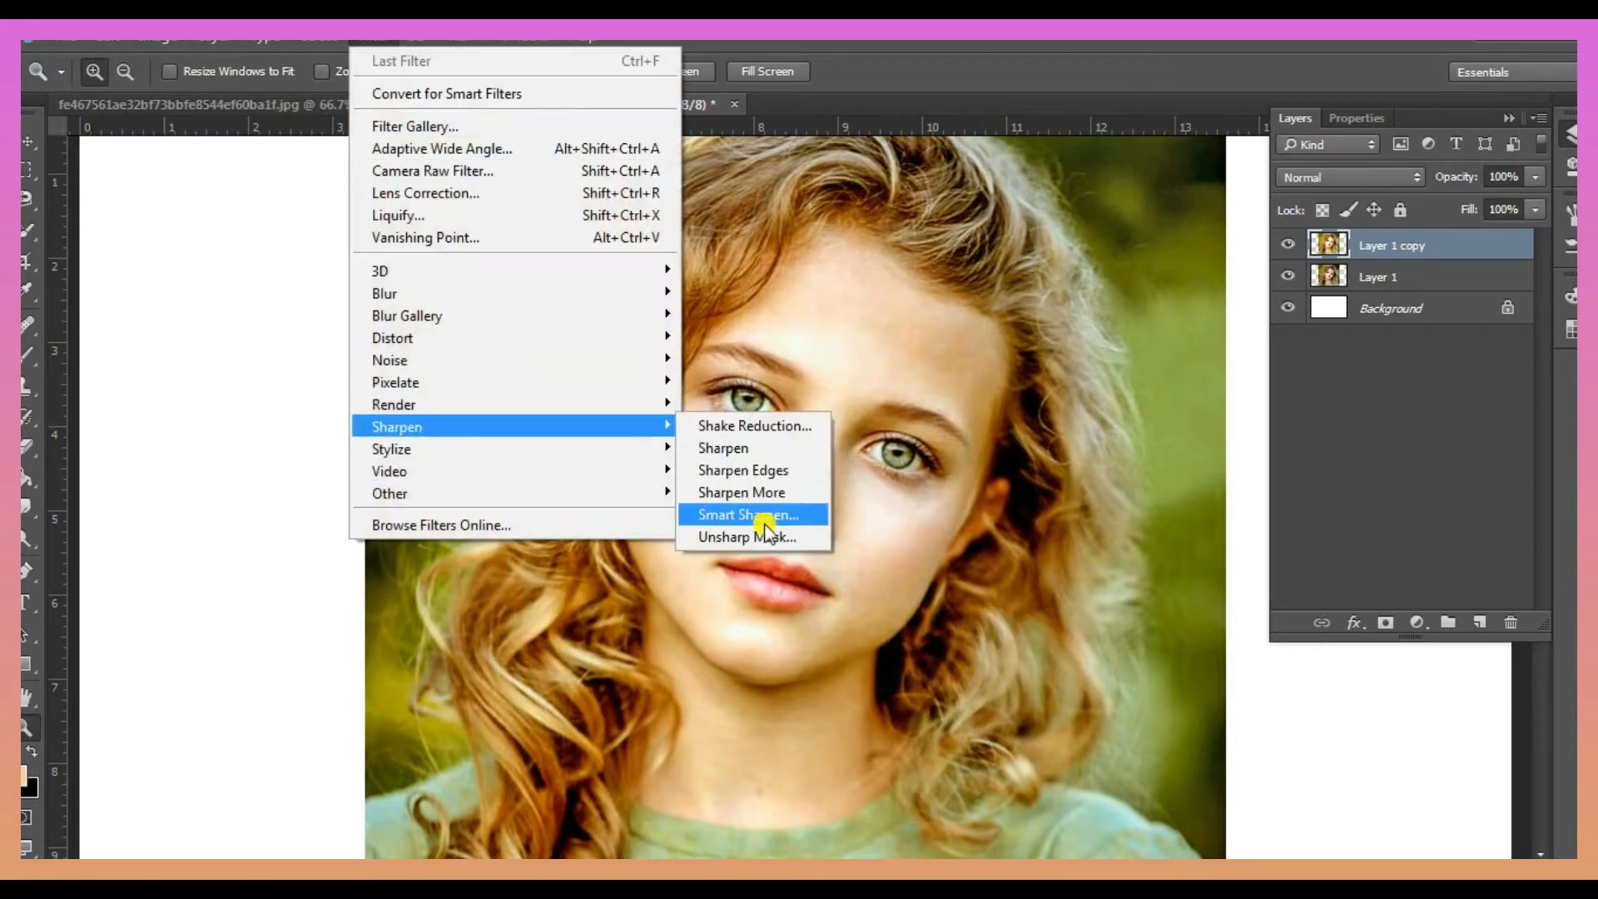
{"action": "left_click", "coordinate": [760, 535]}
{"action": "left_click_drag", "start_coordinate": [617, 183], "coordinate": [315, 204]}
{"action": "left_click_drag", "start_coordinate": [403, 557], "coordinate": [279, 553]}
{"action": "left_click_drag", "start_coordinate": [172, 616], "coordinate": [157, 623]}
{"action": "left_click_drag", "start_coordinate": [274, 555], "coordinate": [303, 557]}
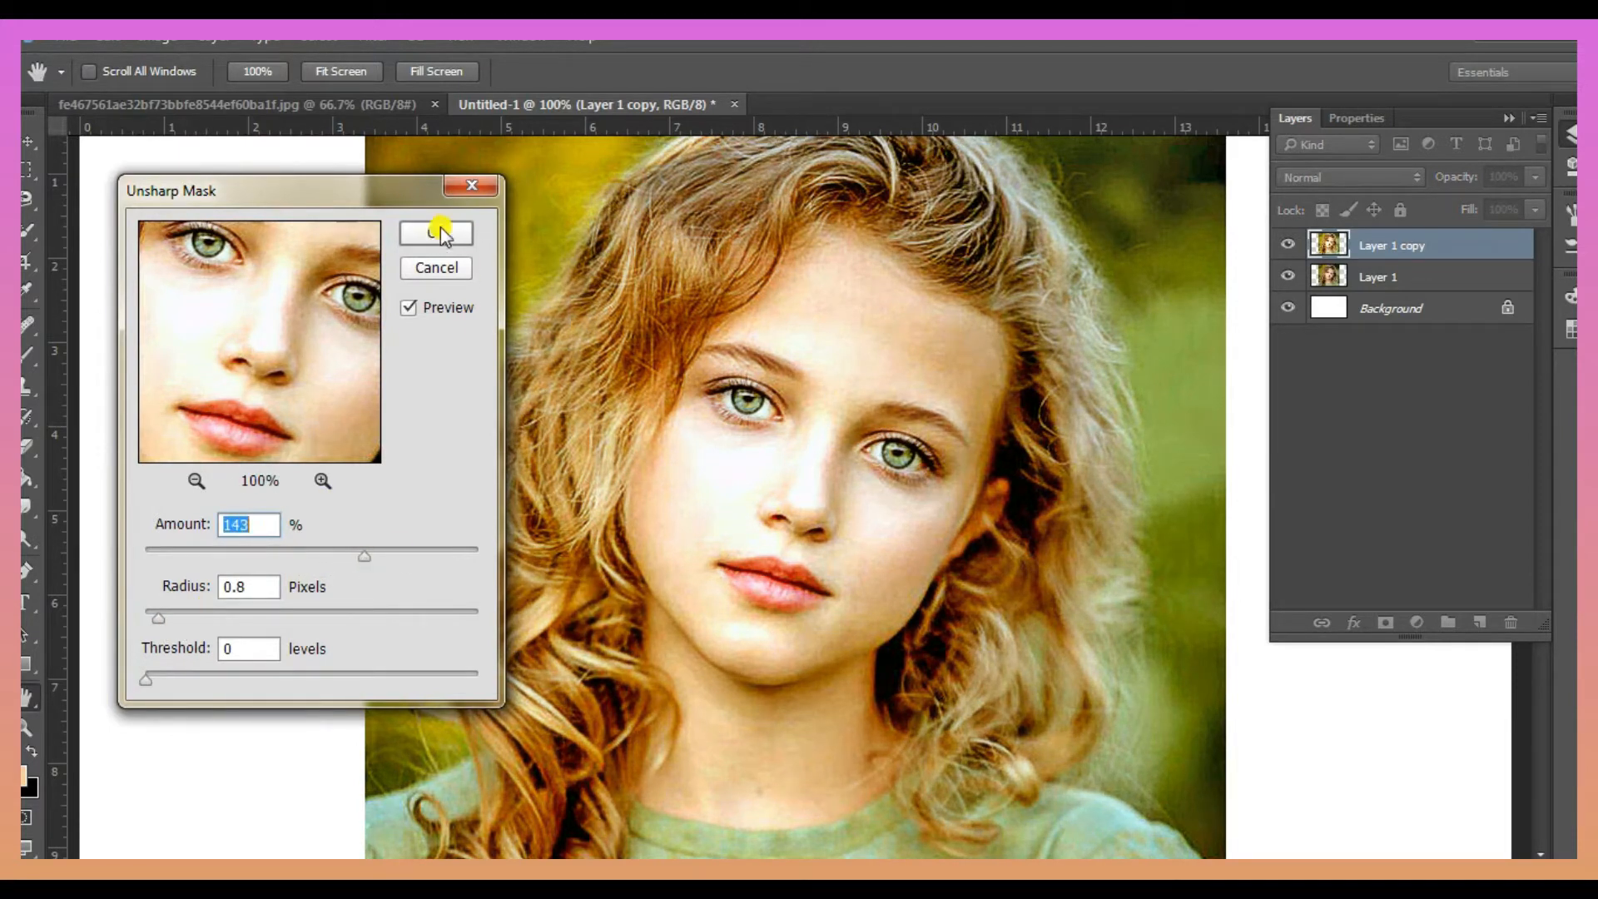
{"action": "left_click_drag", "start_coordinate": [308, 342], "coordinate": [292, 367]}
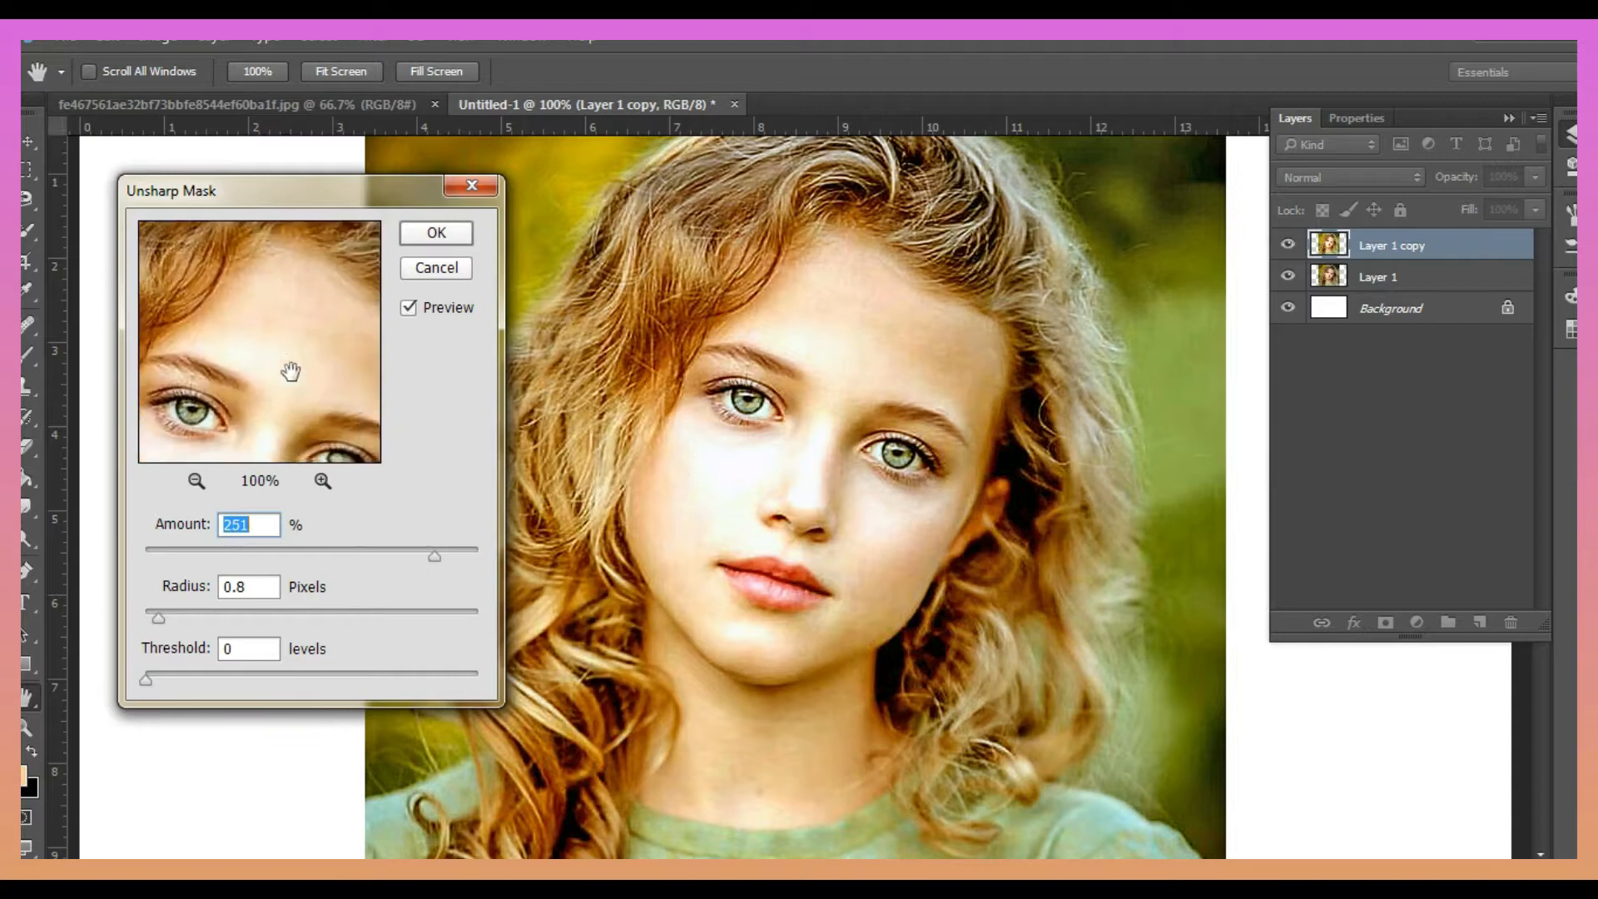
{"action": "left_click", "coordinate": [435, 233]}
Step: Smooth the forehead skin at 200% zoom with the Smudge tool, using a 43 px brush at 54% strength
{"action": "key", "text": "z"}
{"action": "scroll", "coordinate": [710, 583], "scroll_direction": "down", "scroll_amount": 5}
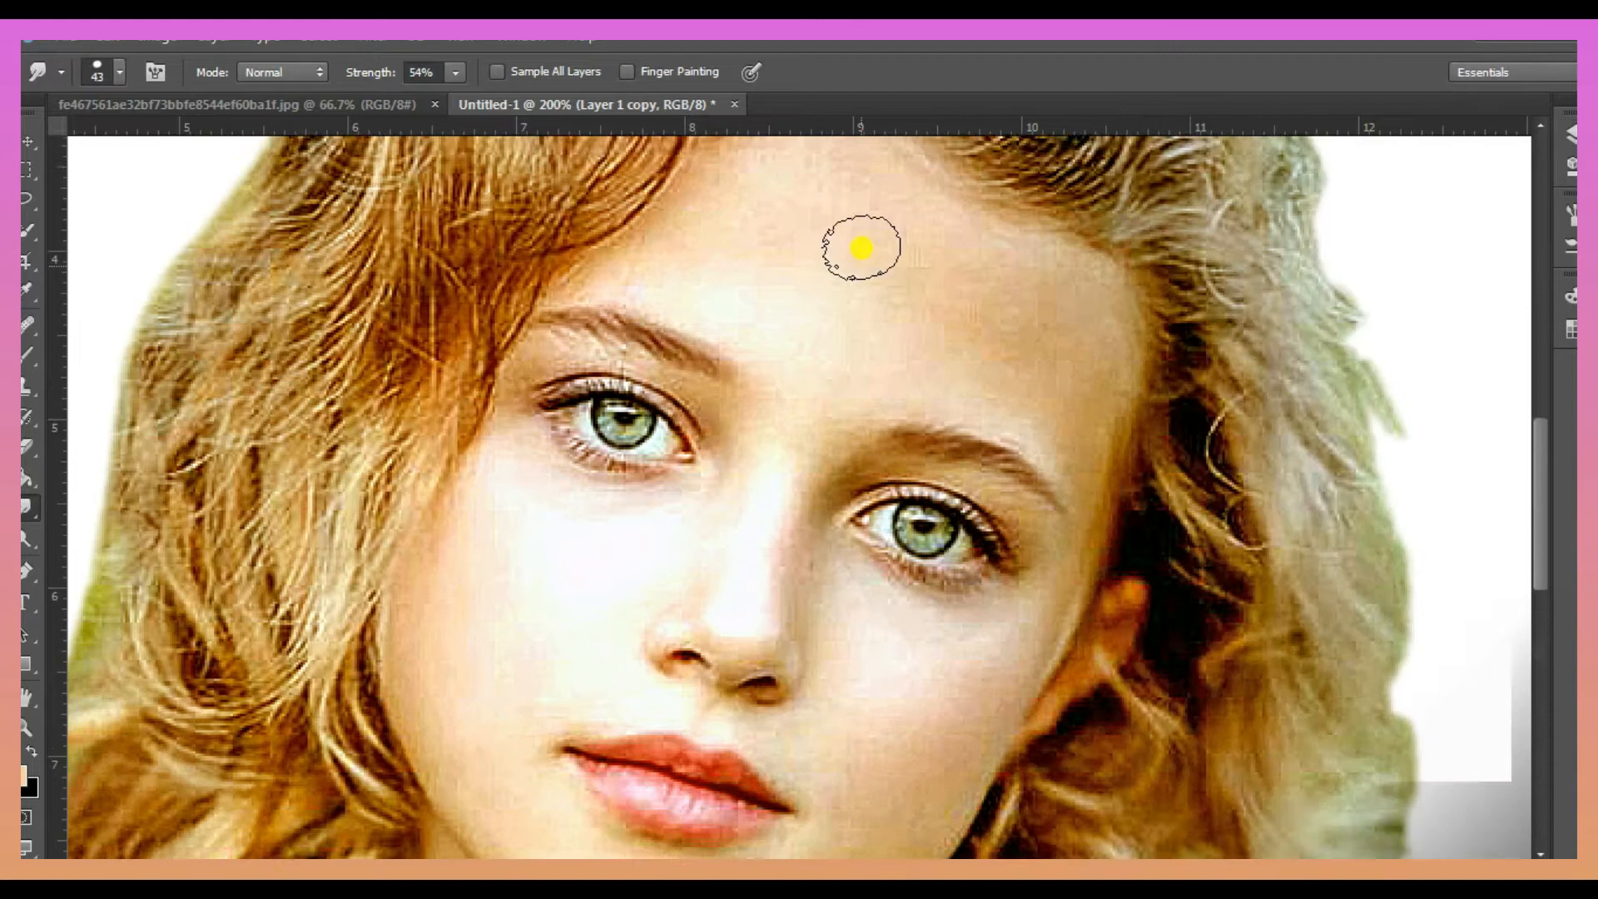
{"action": "scroll", "coordinate": [841, 308], "scroll_direction": "up", "scroll_amount": 2}
{"action": "mouse_move", "coordinate": [714, 318]}
{"action": "left_mouse_down"}
{"action": "mouse_move", "coordinate": [718, 251]}
{"action": "mouse_move", "coordinate": [821, 279]}
{"action": "mouse_move", "coordinate": [771, 234]}
{"action": "mouse_move", "coordinate": [693, 291]}
{"action": "mouse_move", "coordinate": [809, 355]}
{"action": "mouse_move", "coordinate": [907, 381]}
{"action": "mouse_move", "coordinate": [969, 378]}
{"action": "mouse_move", "coordinate": [912, 317]}
{"action": "mouse_move", "coordinate": [986, 355]}
{"action": "mouse_move", "coordinate": [908, 428]}
{"action": "mouse_move", "coordinate": [829, 428]}
{"action": "mouse_move", "coordinate": [742, 337]}
{"action": "mouse_move", "coordinate": [803, 325]}
{"action": "mouse_move", "coordinate": [854, 254]}
{"action": "mouse_move", "coordinate": [835, 256]}
{"action": "mouse_move", "coordinate": [929, 290]}
{"action": "mouse_move", "coordinate": [1075, 404]}
{"action": "mouse_move", "coordinate": [1052, 382]}
{"action": "mouse_move", "coordinate": [969, 445]}
{"action": "left_mouse_up"}
{"action": "mouse_move", "coordinate": [1062, 360]}
{"action": "left_mouse_down"}
{"action": "mouse_move", "coordinate": [1097, 397]}
{"action": "mouse_move", "coordinate": [1090, 449]}
{"action": "mouse_move", "coordinate": [1080, 344]}
{"action": "mouse_move", "coordinate": [778, 239]}
{"action": "mouse_move", "coordinate": [634, 329]}
{"action": "mouse_move", "coordinate": [650, 315]}
{"action": "mouse_move", "coordinate": [806, 428]}
{"action": "left_mouse_up"}
Step: Reduce the smudge brush to 30 px and smooth the skin along the nose bridge and forehead
{"action": "key", "text": "bracketleft"}
{"action": "key", "text": "bracketleft"}
{"action": "key", "text": "bracketleft"}
{"action": "mouse_move", "coordinate": [790, 502]}
{"action": "left_mouse_down"}
{"action": "mouse_move", "coordinate": [769, 577]}
{"action": "mouse_move", "coordinate": [721, 543]}
{"action": "left_mouse_up"}
{"action": "key", "text": "bracketleft"}
{"action": "key", "text": "bracketleft"}
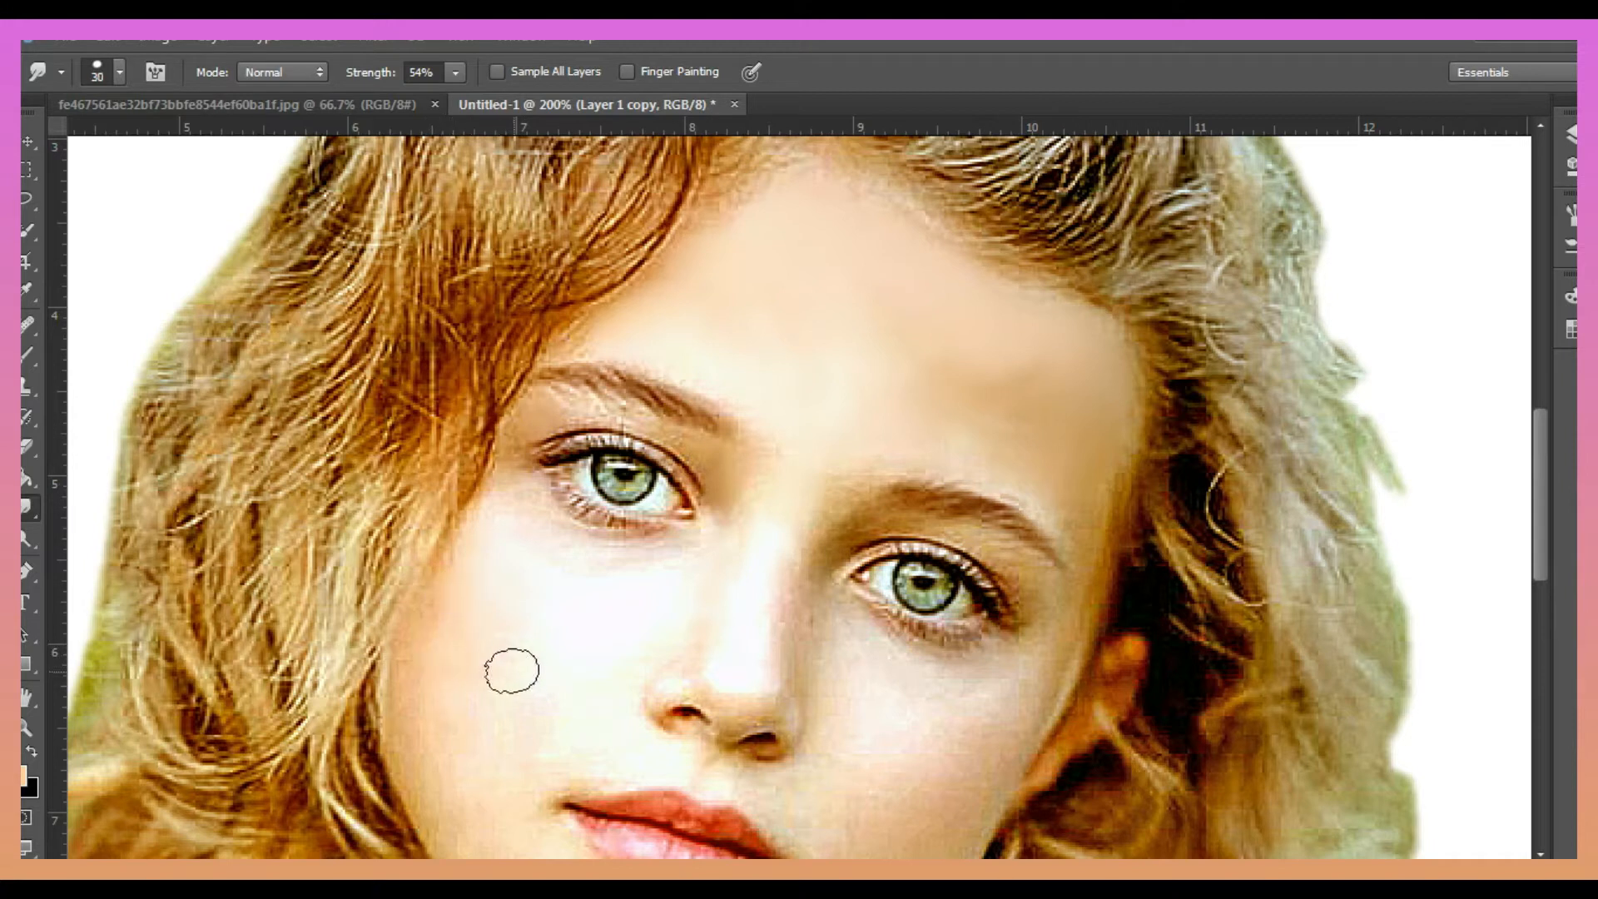
{"action": "key", "text": "bracketright"}
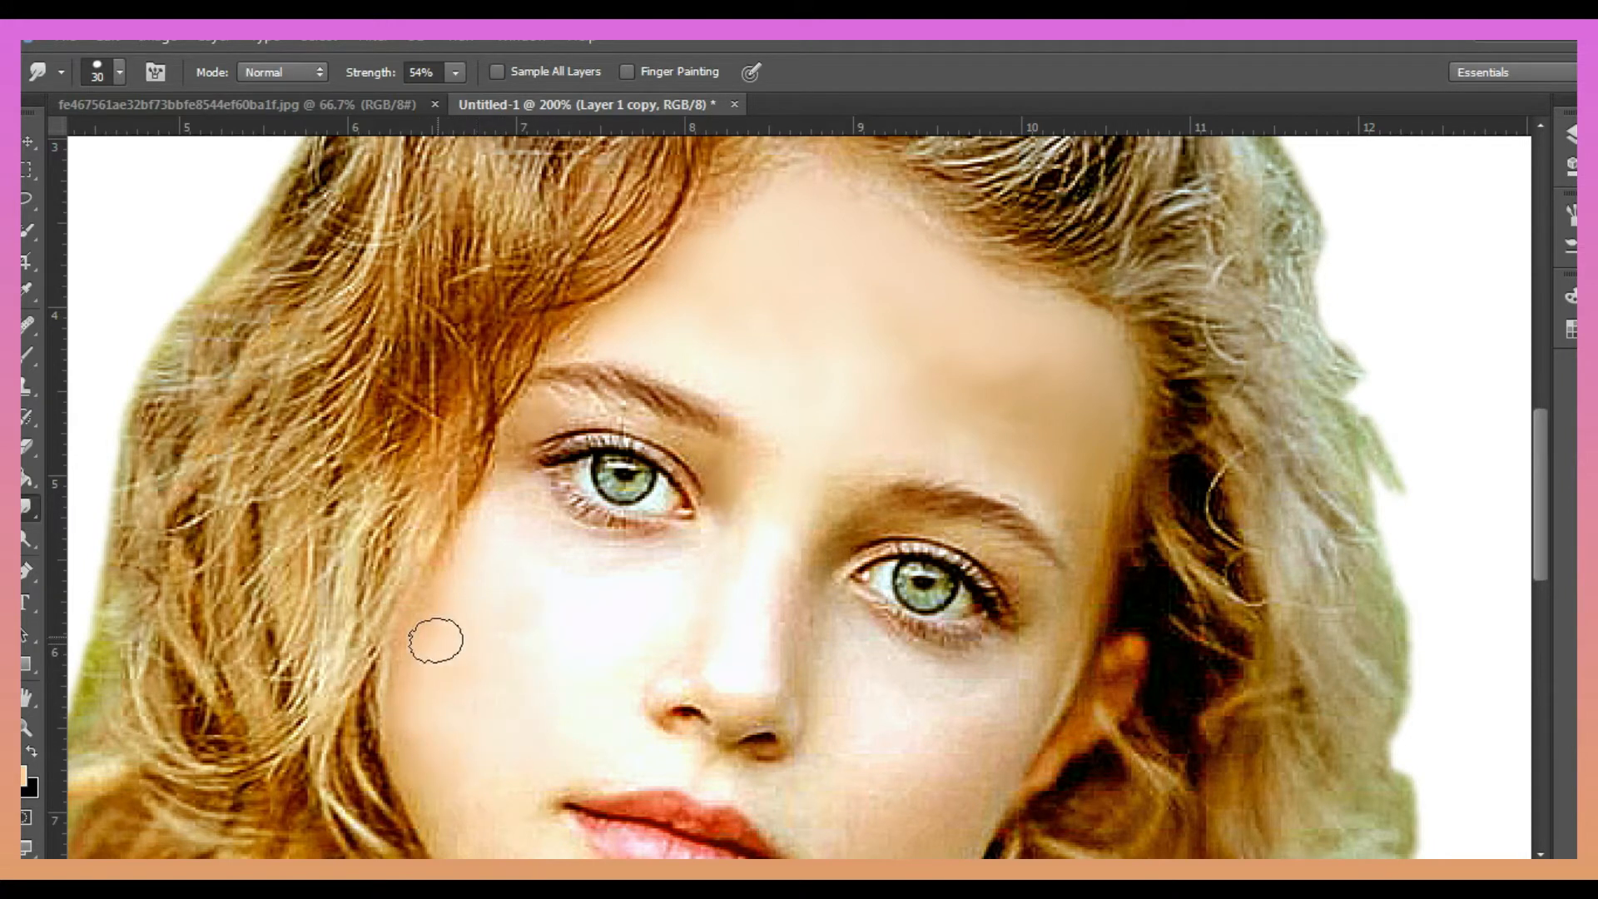
{"action": "mouse_move", "coordinate": [790, 552]}
{"action": "left_mouse_down"}
{"action": "mouse_move", "coordinate": [986, 361]}
{"action": "mouse_move", "coordinate": [1043, 472]}
{"action": "mouse_move", "coordinate": [1033, 348]}
{"action": "left_mouse_up"}
Step: Smudge the skin of both cheeks, around the mouth and over the chin until it looks smooth
{"action": "scroll", "coordinate": [1013, 478], "scroll_direction": "down", "scroll_amount": 3}
{"action": "scroll", "coordinate": [1009, 483], "scroll_direction": "down", "scroll_amount": 4}
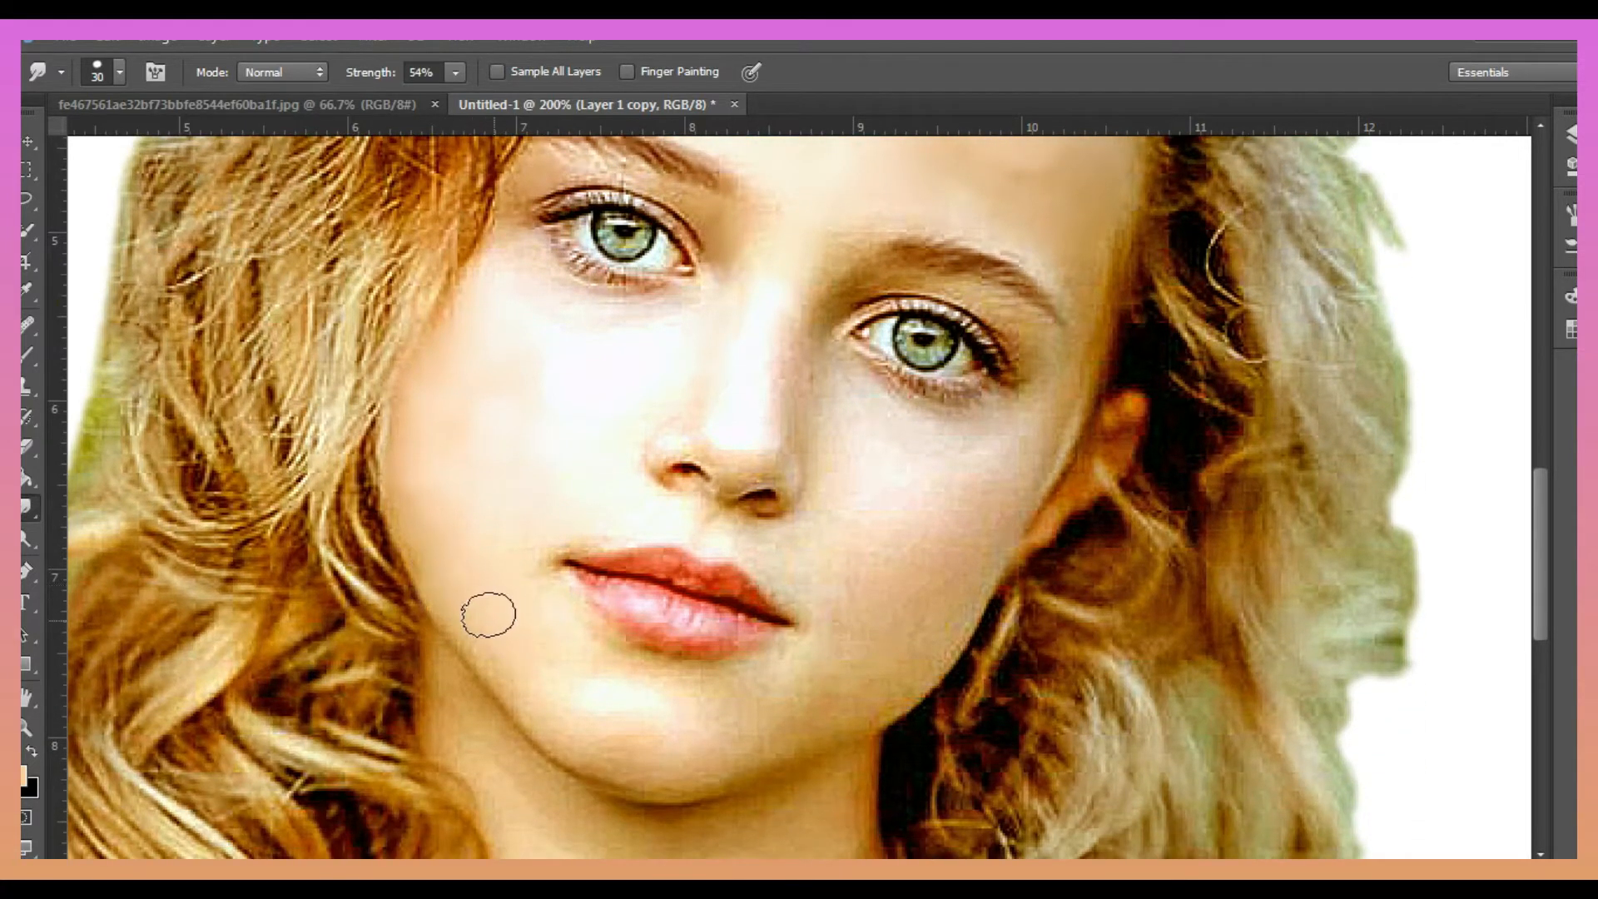
{"action": "mouse_move", "coordinate": [738, 729]}
{"action": "left_mouse_down"}
{"action": "mouse_move", "coordinate": [671, 757]}
{"action": "mouse_move", "coordinate": [757, 738]}
{"action": "left_mouse_up"}
{"action": "mouse_move", "coordinate": [938, 541]}
{"action": "left_mouse_down"}
{"action": "mouse_move", "coordinate": [934, 623]}
{"action": "mouse_move", "coordinate": [876, 656]}
{"action": "mouse_move", "coordinate": [882, 502]}
{"action": "mouse_move", "coordinate": [845, 589]}
{"action": "mouse_move", "coordinate": [956, 511]}
{"action": "mouse_move", "coordinate": [925, 571]}
{"action": "mouse_move", "coordinate": [883, 465]}
{"action": "mouse_move", "coordinate": [848, 475]}
{"action": "mouse_move", "coordinate": [916, 499]}
{"action": "mouse_move", "coordinate": [902, 439]}
{"action": "mouse_move", "coordinate": [939, 507]}
{"action": "mouse_move", "coordinate": [901, 565]}
{"action": "mouse_move", "coordinate": [798, 563]}
{"action": "mouse_move", "coordinate": [867, 422]}
{"action": "left_mouse_up"}
{"action": "mouse_move", "coordinate": [459, 452]}
{"action": "left_mouse_down"}
{"action": "mouse_move", "coordinate": [428, 431]}
{"action": "mouse_move", "coordinate": [423, 525]}
{"action": "mouse_move", "coordinate": [549, 636]}
{"action": "left_mouse_up"}
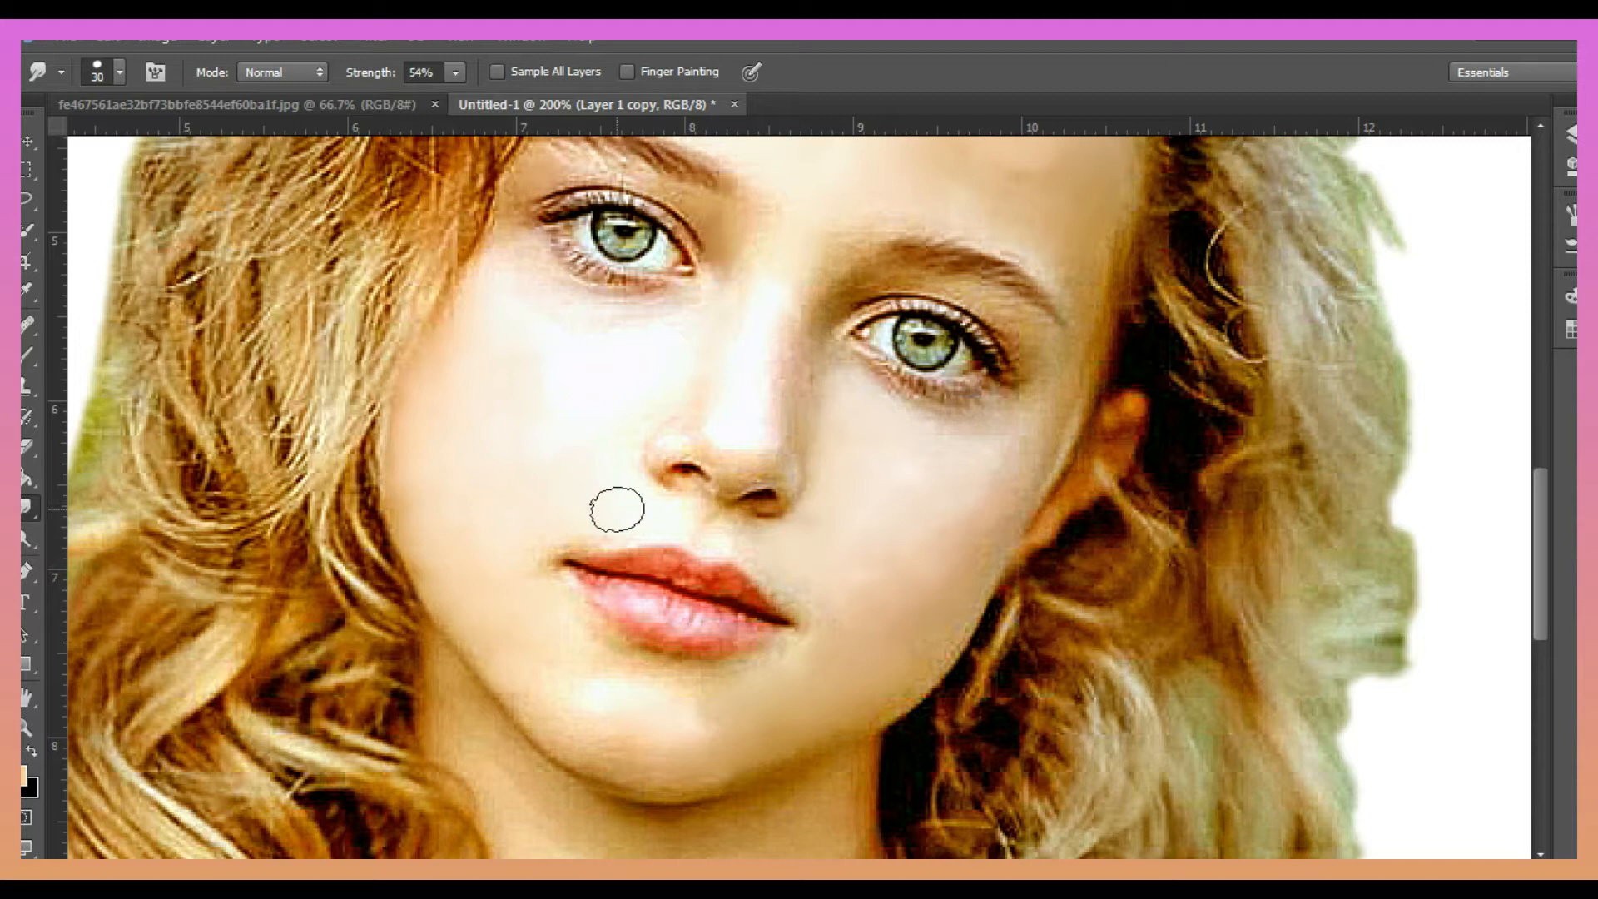
{"action": "left_click", "coordinate": [680, 699]}
{"action": "mouse_move", "coordinate": [679, 699]}
{"action": "left_mouse_down"}
{"action": "mouse_move", "coordinate": [577, 634]}
{"action": "mouse_move", "coordinate": [637, 664]}
{"action": "mouse_move", "coordinate": [630, 676]}
{"action": "mouse_move", "coordinate": [678, 741]}
{"action": "mouse_move", "coordinate": [707, 699]}
{"action": "mouse_move", "coordinate": [675, 722]}
{"action": "left_mouse_up"}
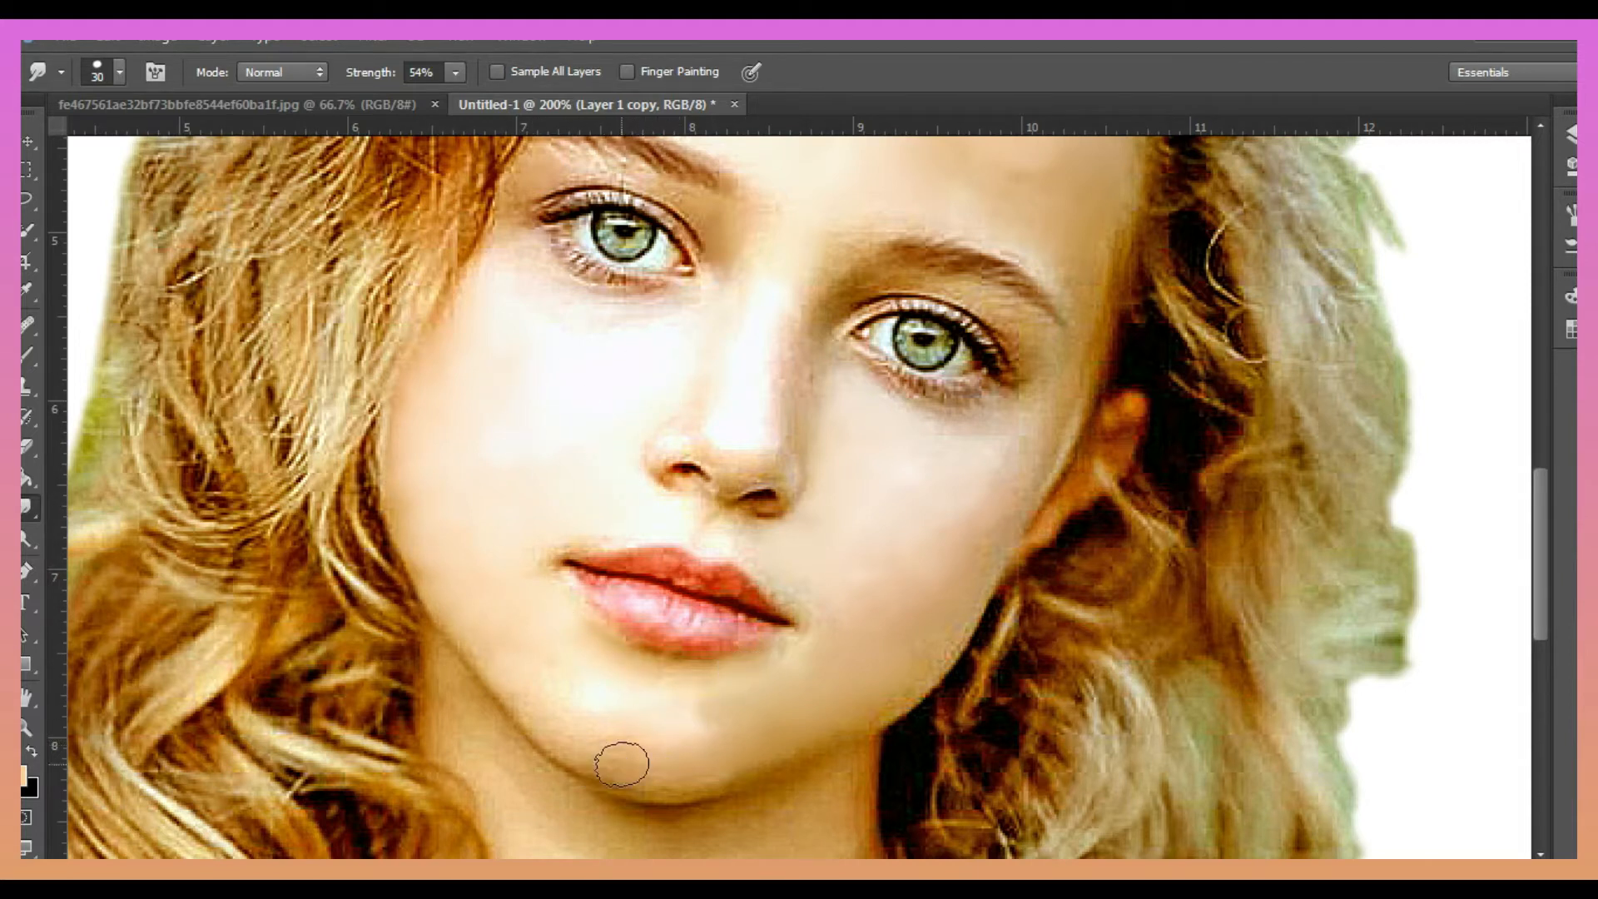
Step: Lower the smudge strength to 45% and smooth the skin of the neck and jaw edge
{"action": "scroll", "coordinate": [525, 773], "scroll_direction": "down", "scroll_amount": 1}
{"action": "scroll", "coordinate": [526, 773], "scroll_direction": "down", "scroll_amount": 3}
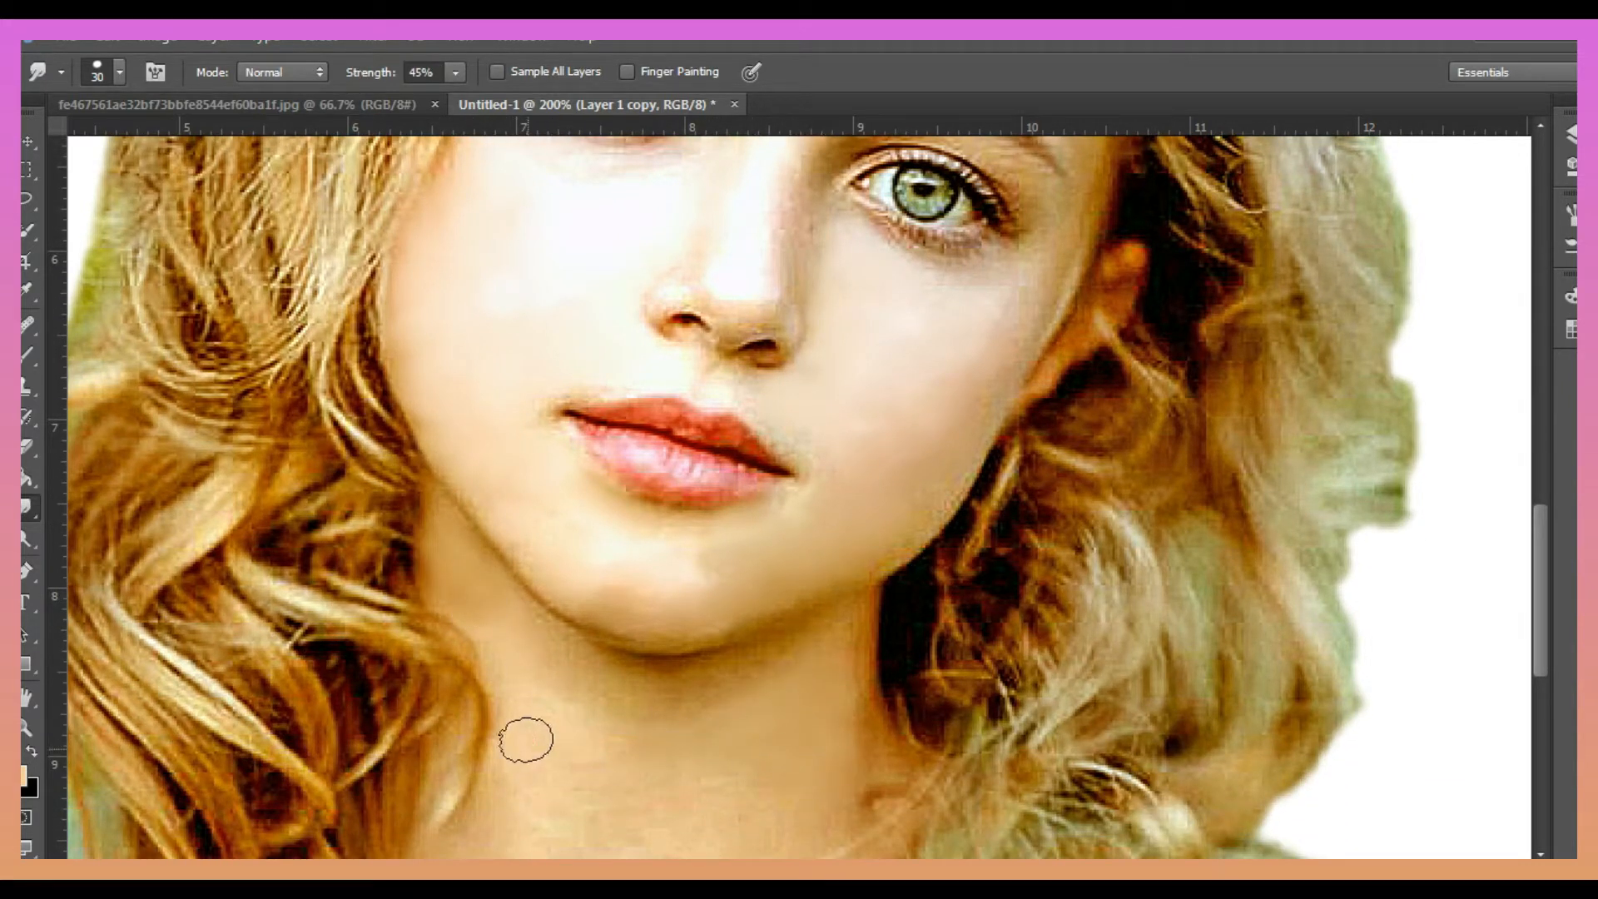
{"action": "left_click", "coordinate": [443, 550]}
{"action": "left_click", "coordinate": [428, 417]}
{"action": "scroll", "coordinate": [731, 809], "scroll_direction": "down", "scroll_amount": 1}
{"action": "scroll", "coordinate": [731, 809], "scroll_direction": "down", "scroll_amount": 3}
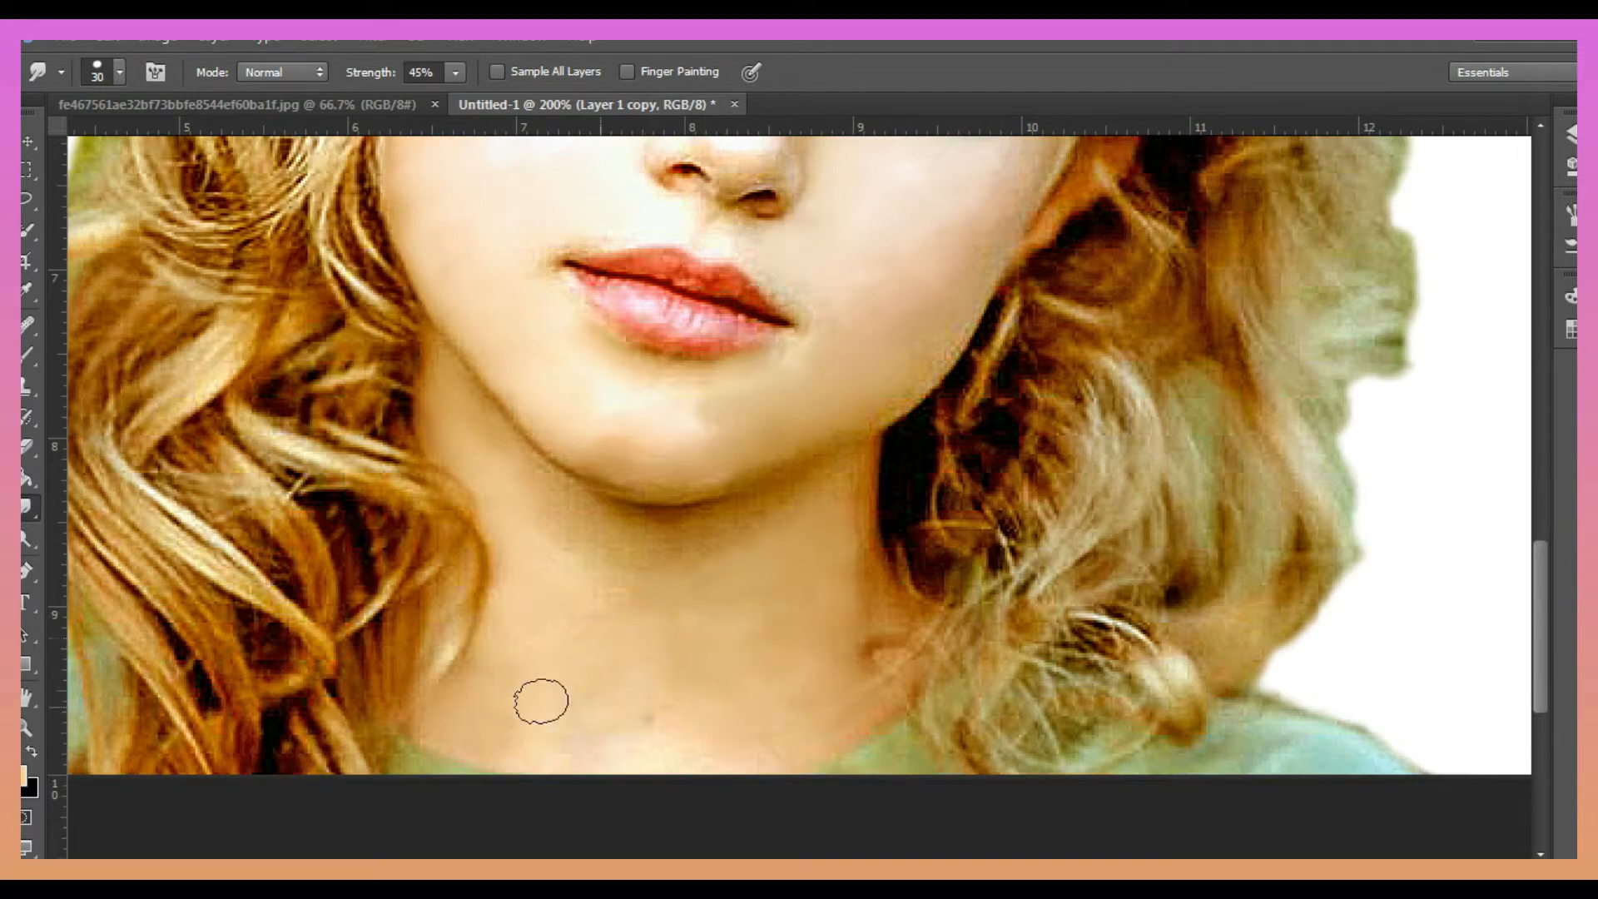
Step: Choose a different brush preset for the Smudge tool and size it to 40 px for the neck
{"action": "left_click", "coordinate": [1570, 210]}
{"action": "scroll", "coordinate": [1418, 308], "scroll_direction": "down", "scroll_amount": 1}
{"action": "left_click", "coordinate": [1317, 319]}
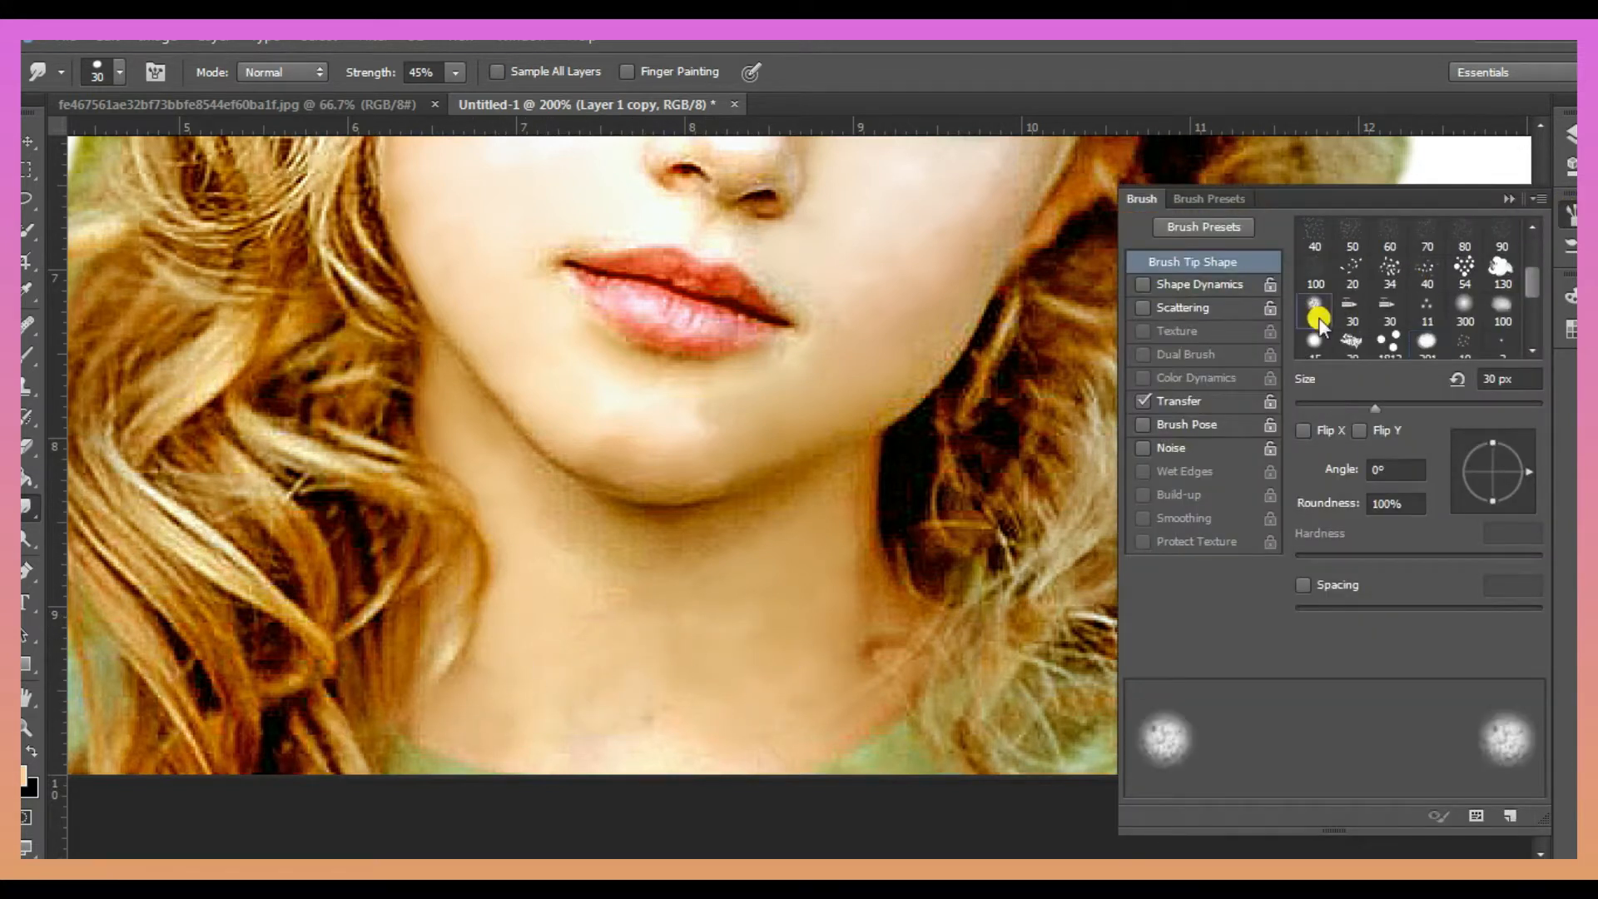
{"action": "left_click", "coordinate": [1209, 198]}
{"action": "left_click", "coordinate": [832, 507]}
{"action": "key", "text": "bracketleft"}
{"action": "key", "text": "bracketleft"}
{"action": "key", "text": "bracketleft"}
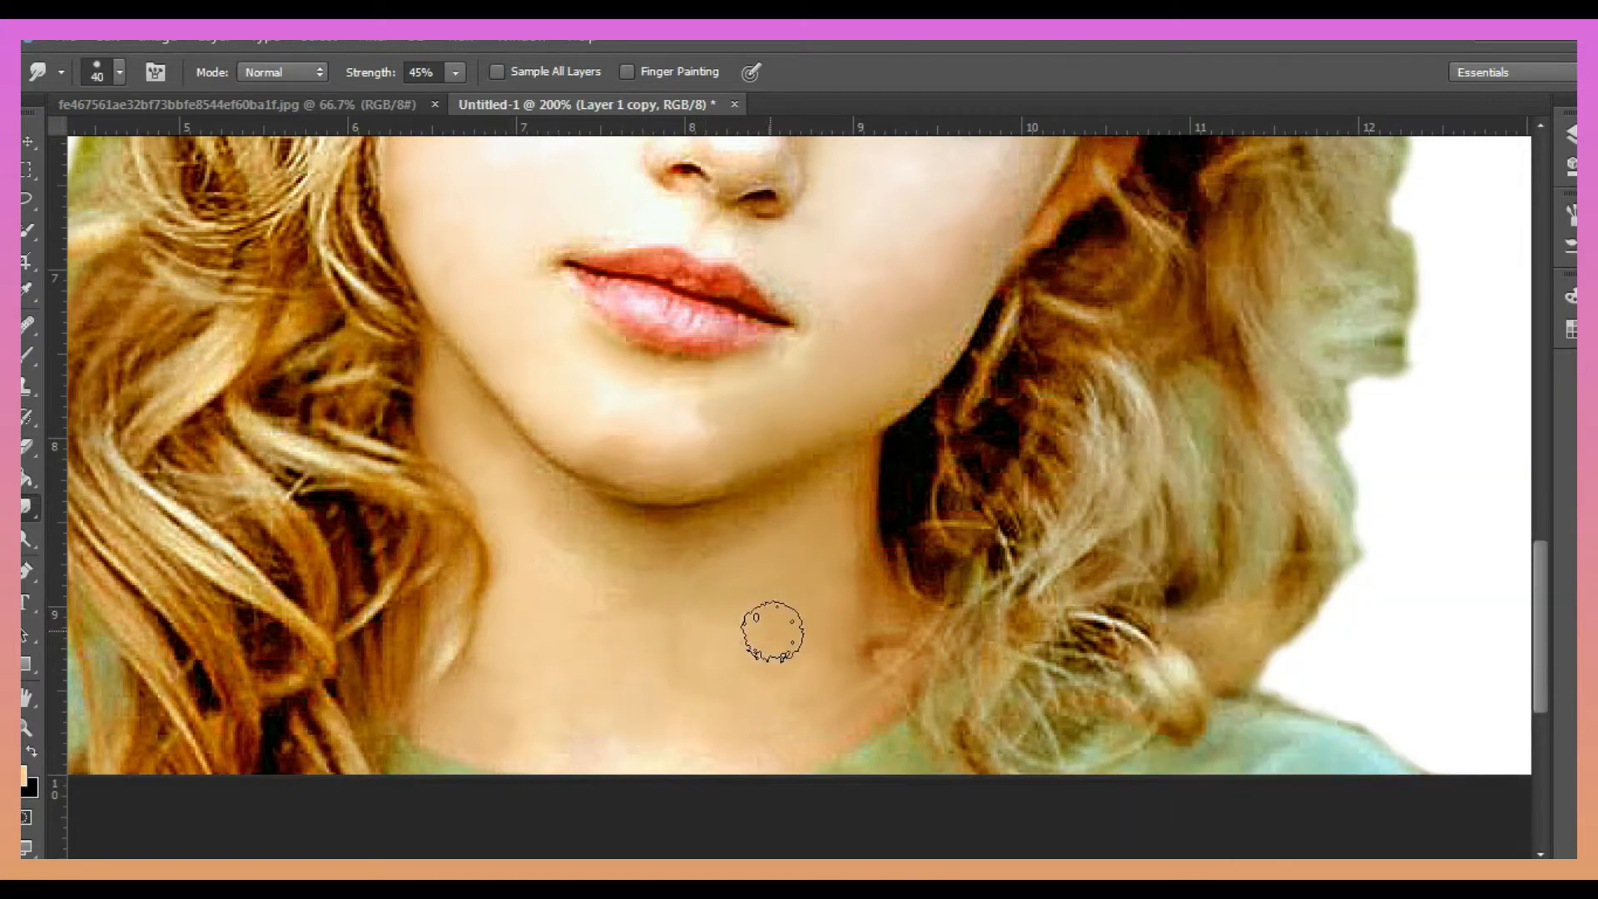
Step: Reduce the smudge brush to 20 px and blend the skin along the jawline and chin
{"action": "key", "text": "bracketleft"}
{"action": "key", "text": "bracketleft"}
{"action": "mouse_move", "coordinate": [572, 476]}
{"action": "left_mouse_down"}
{"action": "mouse_move", "coordinate": [682, 515]}
{"action": "mouse_move", "coordinate": [588, 543]}
{"action": "left_mouse_up"}
{"action": "mouse_move", "coordinate": [803, 486]}
{"action": "left_mouse_down"}
{"action": "mouse_move", "coordinate": [874, 435]}
{"action": "mouse_move", "coordinate": [933, 359]}
{"action": "left_mouse_up"}
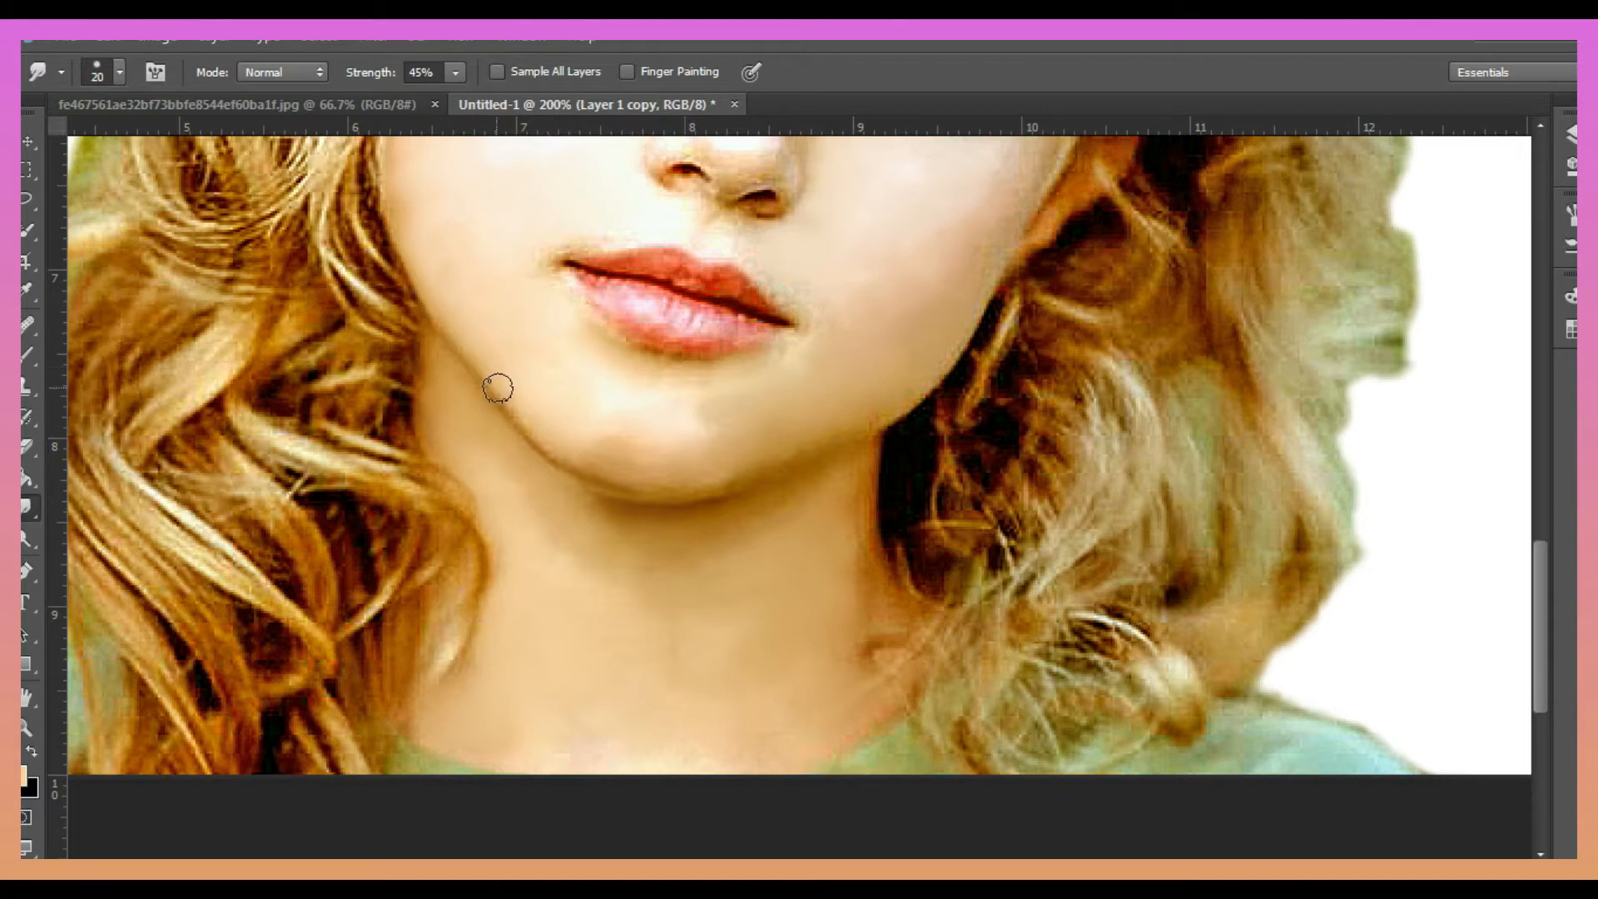
{"action": "left_click_drag", "start_coordinate": [623, 460], "coordinate": [629, 467]}
Step: Smudge the skin around the lips and the corners of the mouth
{"action": "mouse_move", "coordinate": [585, 334]}
{"action": "left_mouse_down"}
{"action": "mouse_move", "coordinate": [719, 377]}
{"action": "mouse_move", "coordinate": [784, 354]}
{"action": "left_mouse_up"}
{"action": "left_click_drag", "start_coordinate": [715, 236], "coordinate": [723, 240]}
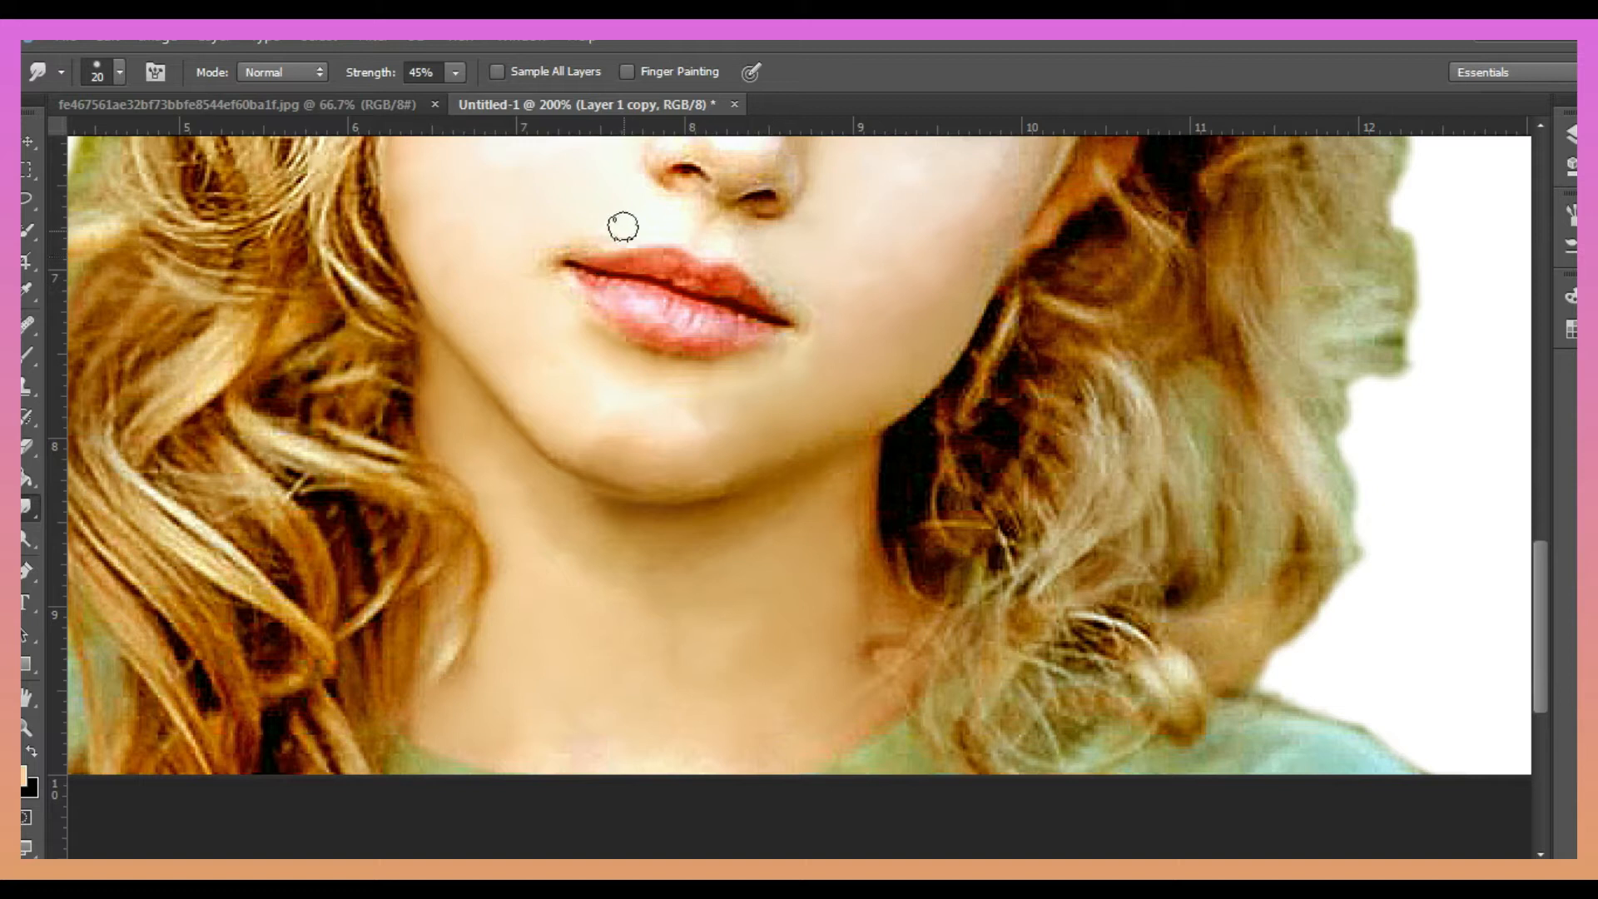
{"action": "mouse_move", "coordinate": [542, 286]}
{"action": "left_mouse_down"}
{"action": "mouse_move", "coordinate": [845, 362]}
{"action": "mouse_move", "coordinate": [630, 458]}
{"action": "left_mouse_up"}
{"action": "left_click_drag", "start_coordinate": [606, 309], "coordinate": [782, 327]}
Step: Enlarge the smudge brush to 35 px and smooth the lower cheek and jaw beside the mouth
{"action": "key", "text": "bracketright"}
{"action": "key", "text": "bracketright"}
{"action": "left_click_drag", "start_coordinate": [911, 284], "coordinate": [917, 280]}
{"action": "key", "text": "bracketleft"}
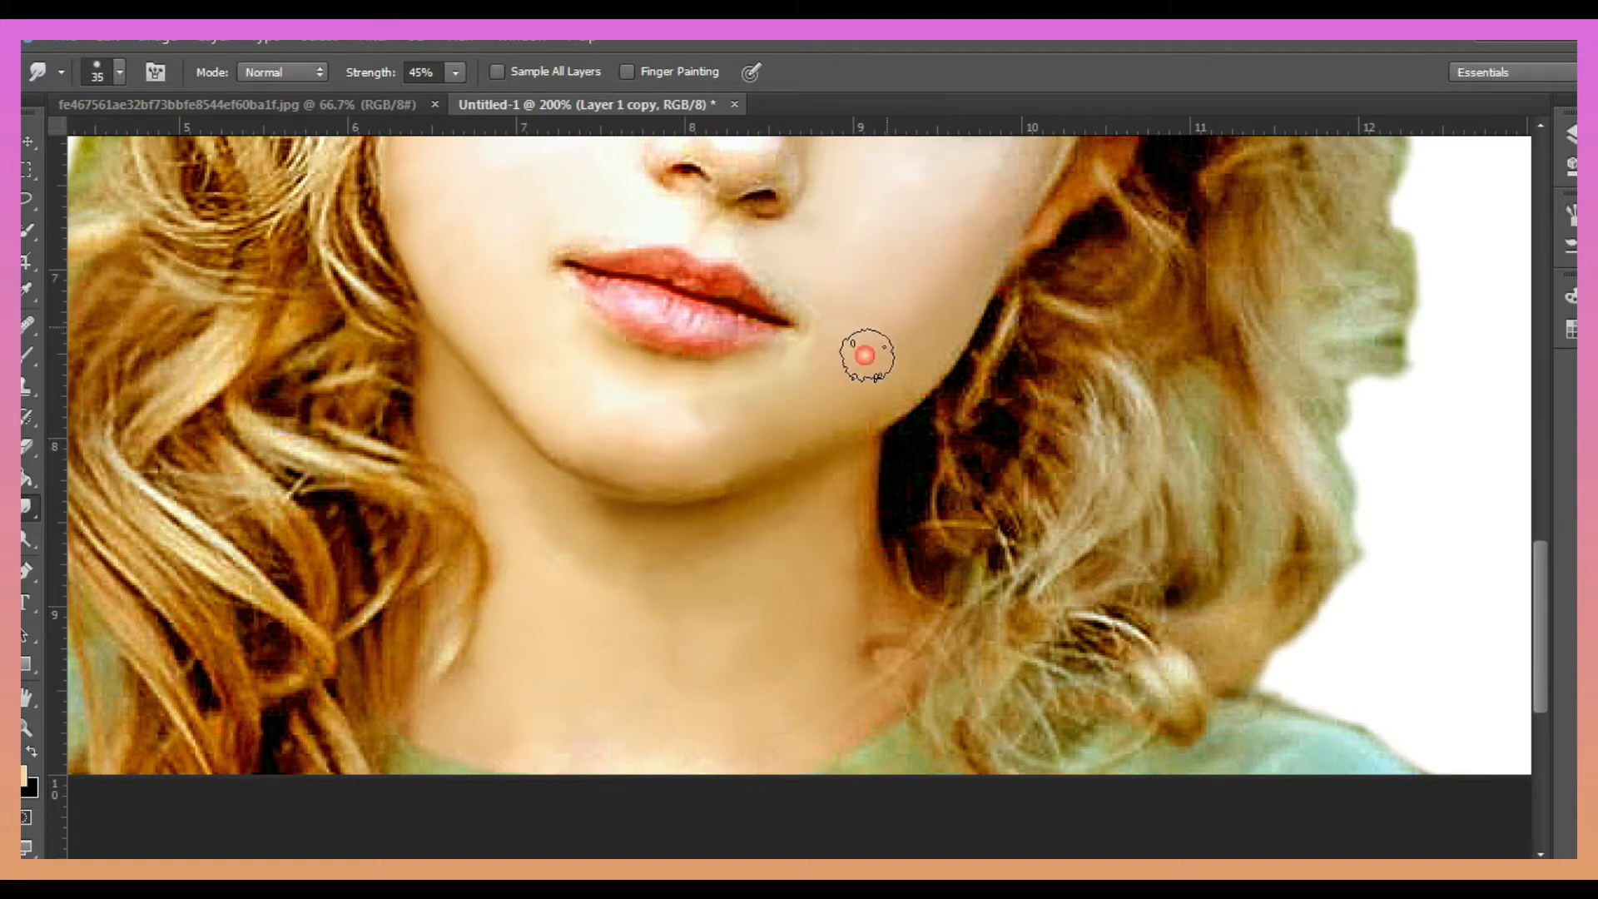
{"action": "left_click", "coordinate": [653, 278]}
{"action": "left_click_drag", "start_coordinate": [866, 414], "coordinate": [838, 435]}
{"action": "left_click", "coordinate": [1145, 364]}
{"action": "mouse_move", "coordinate": [924, 370]}
{"action": "left_mouse_down"}
{"action": "mouse_move", "coordinate": [958, 366]}
{"action": "mouse_move", "coordinate": [921, 457]}
{"action": "mouse_move", "coordinate": [930, 329]}
{"action": "left_mouse_up"}
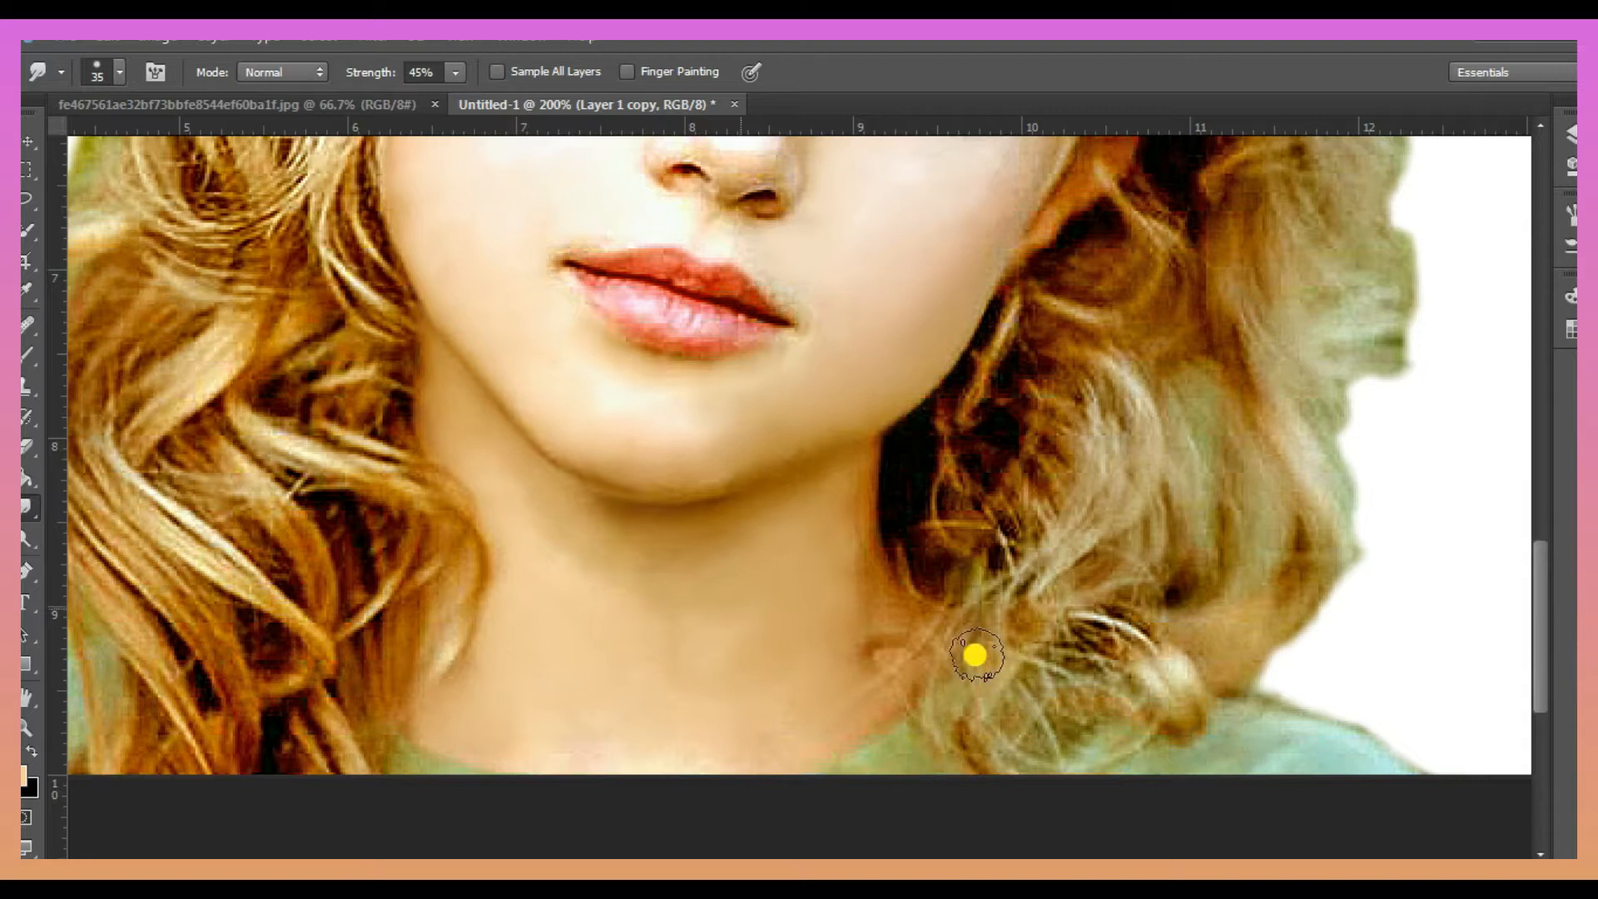
Step: Smooth the forehead above the brows and the side of the nose, reducing the smudge brush to 25 px
{"action": "scroll", "coordinate": [388, 592], "scroll_direction": "up", "scroll_amount": 3}
{"action": "scroll", "coordinate": [386, 592], "scroll_direction": "up", "scroll_amount": 20}
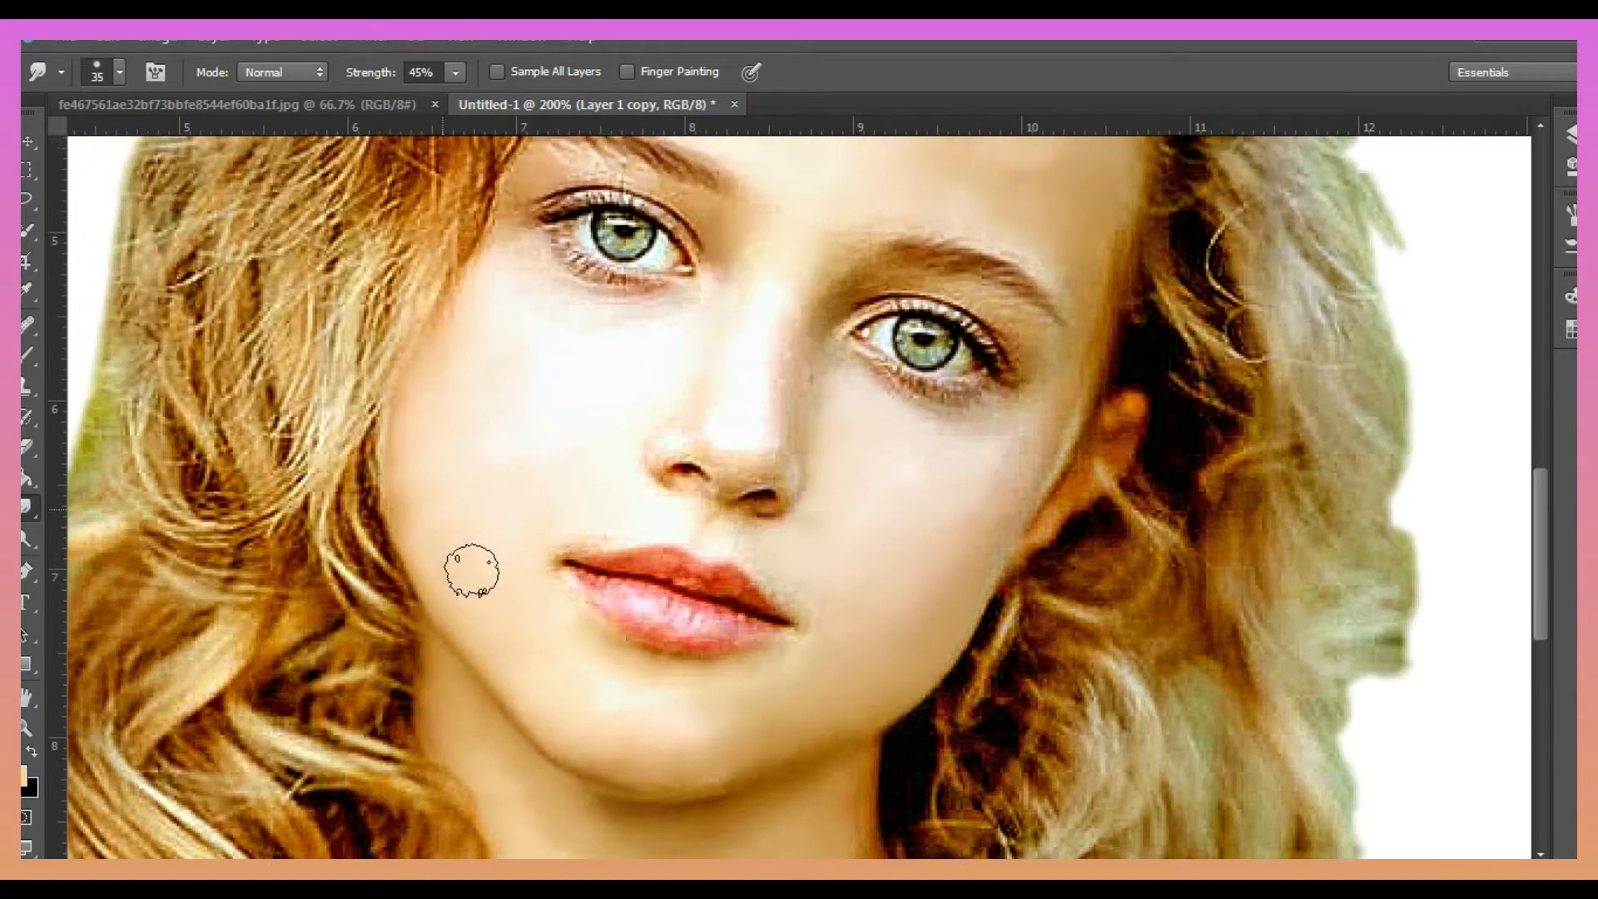
{"action": "scroll", "coordinate": [483, 508], "scroll_direction": "up", "scroll_amount": 2}
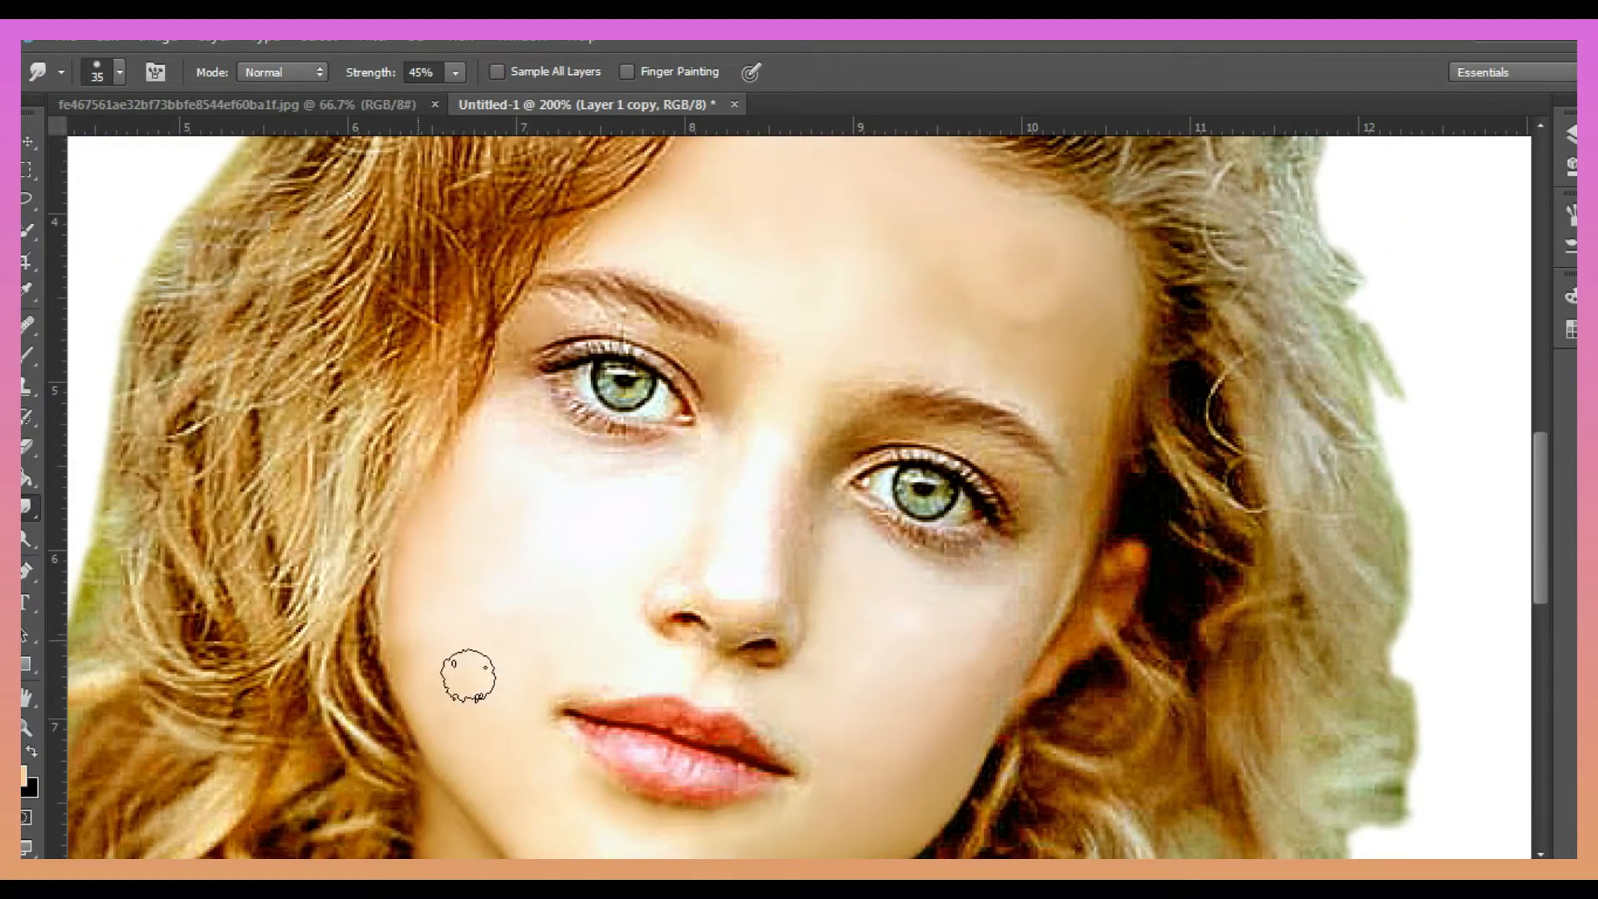
{"action": "mouse_move", "coordinate": [905, 335]}
{"action": "left_mouse_down"}
{"action": "mouse_move", "coordinate": [1011, 300]}
{"action": "mouse_move", "coordinate": [941, 300]}
{"action": "mouse_move", "coordinate": [1091, 384]}
{"action": "left_mouse_up"}
{"action": "left_click_drag", "start_coordinate": [986, 369], "coordinate": [825, 378]}
{"action": "key", "text": "["}
{"action": "left_click_drag", "start_coordinate": [796, 527], "coordinate": [761, 671]}
{"action": "key", "text": "["}
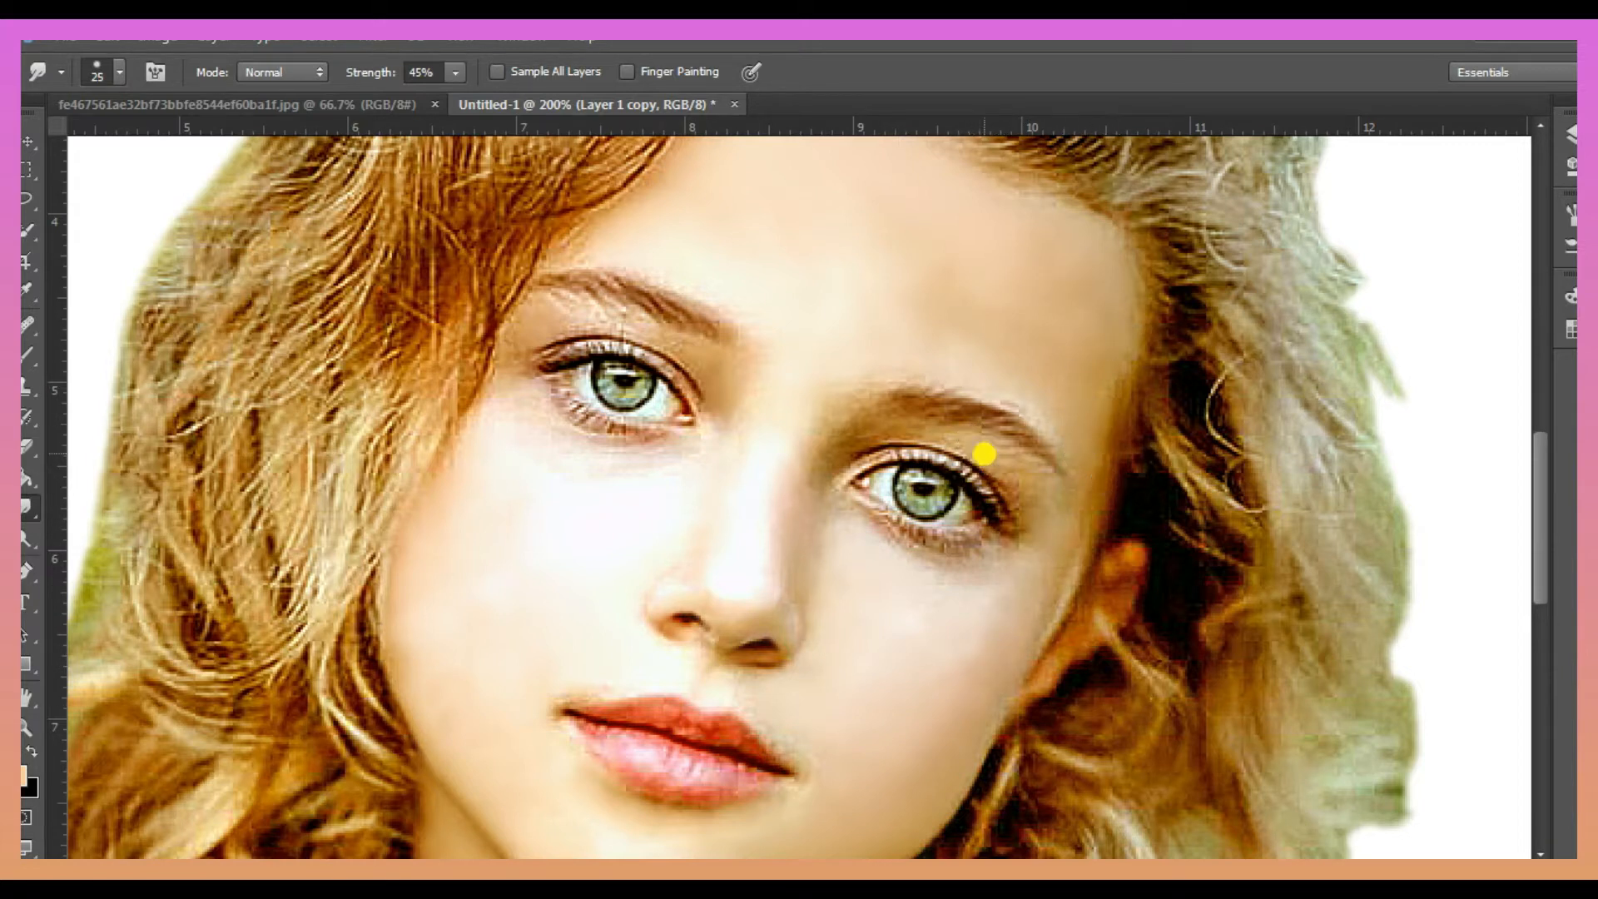
Step: Switch to a 12 px round smudge brush and blend the lashes and lids of the subject's left eye
{"action": "key", "text": "F5"}
{"action": "left_click", "coordinate": [1154, 255]}
{"action": "left_click", "coordinate": [1568, 245]}
{"action": "left_click", "coordinate": [929, 514]}
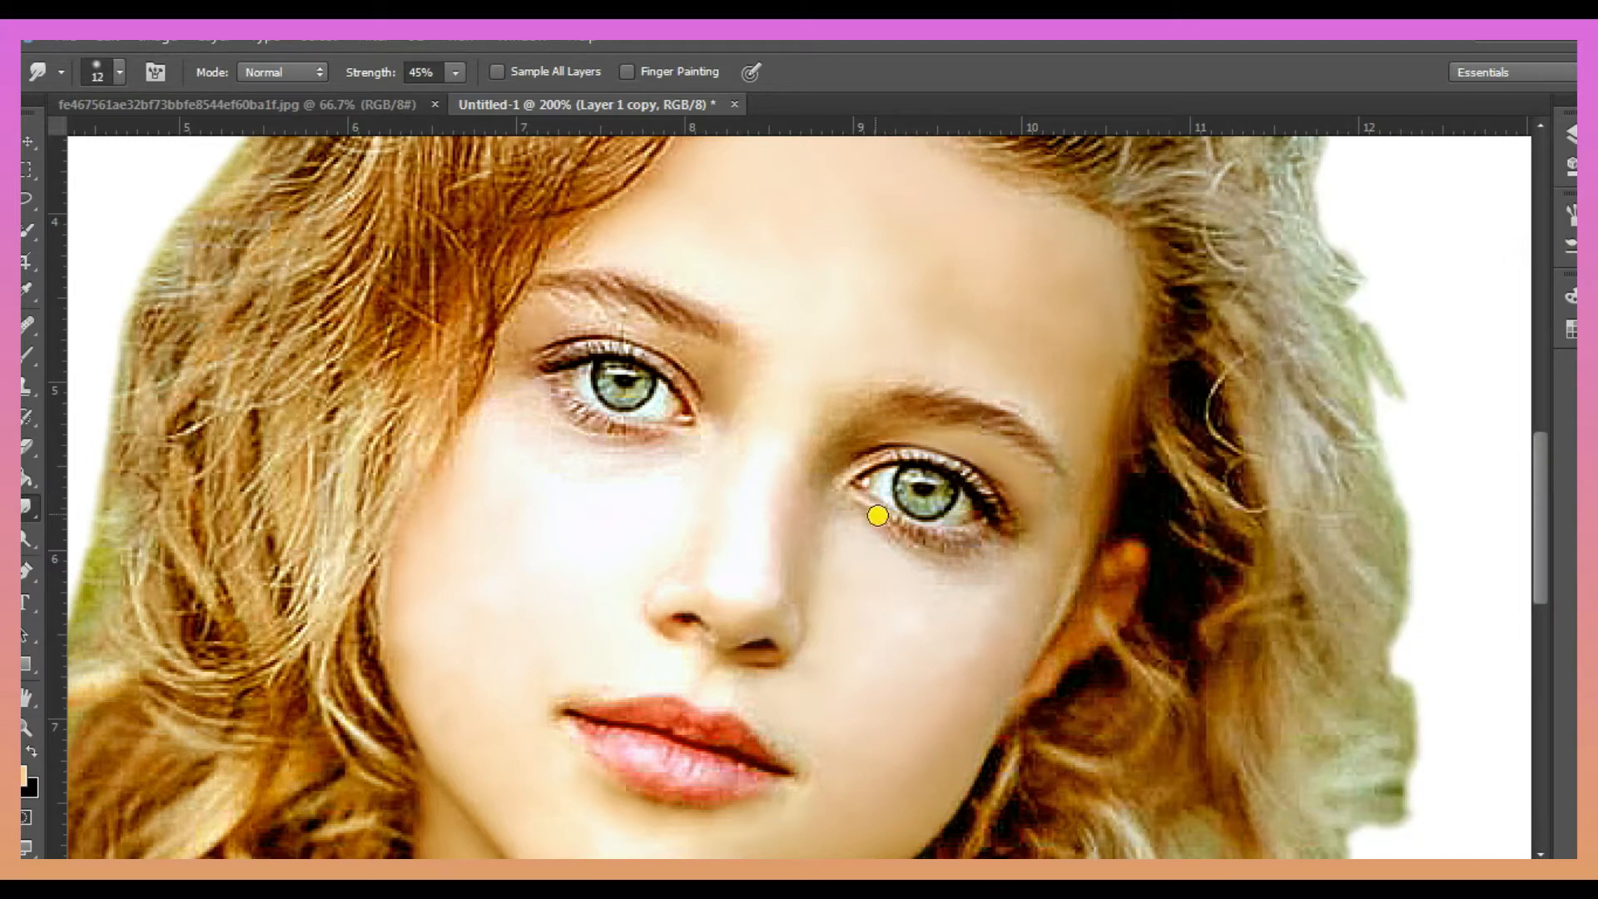
{"action": "left_click_drag", "start_coordinate": [898, 516], "coordinate": [896, 547]}
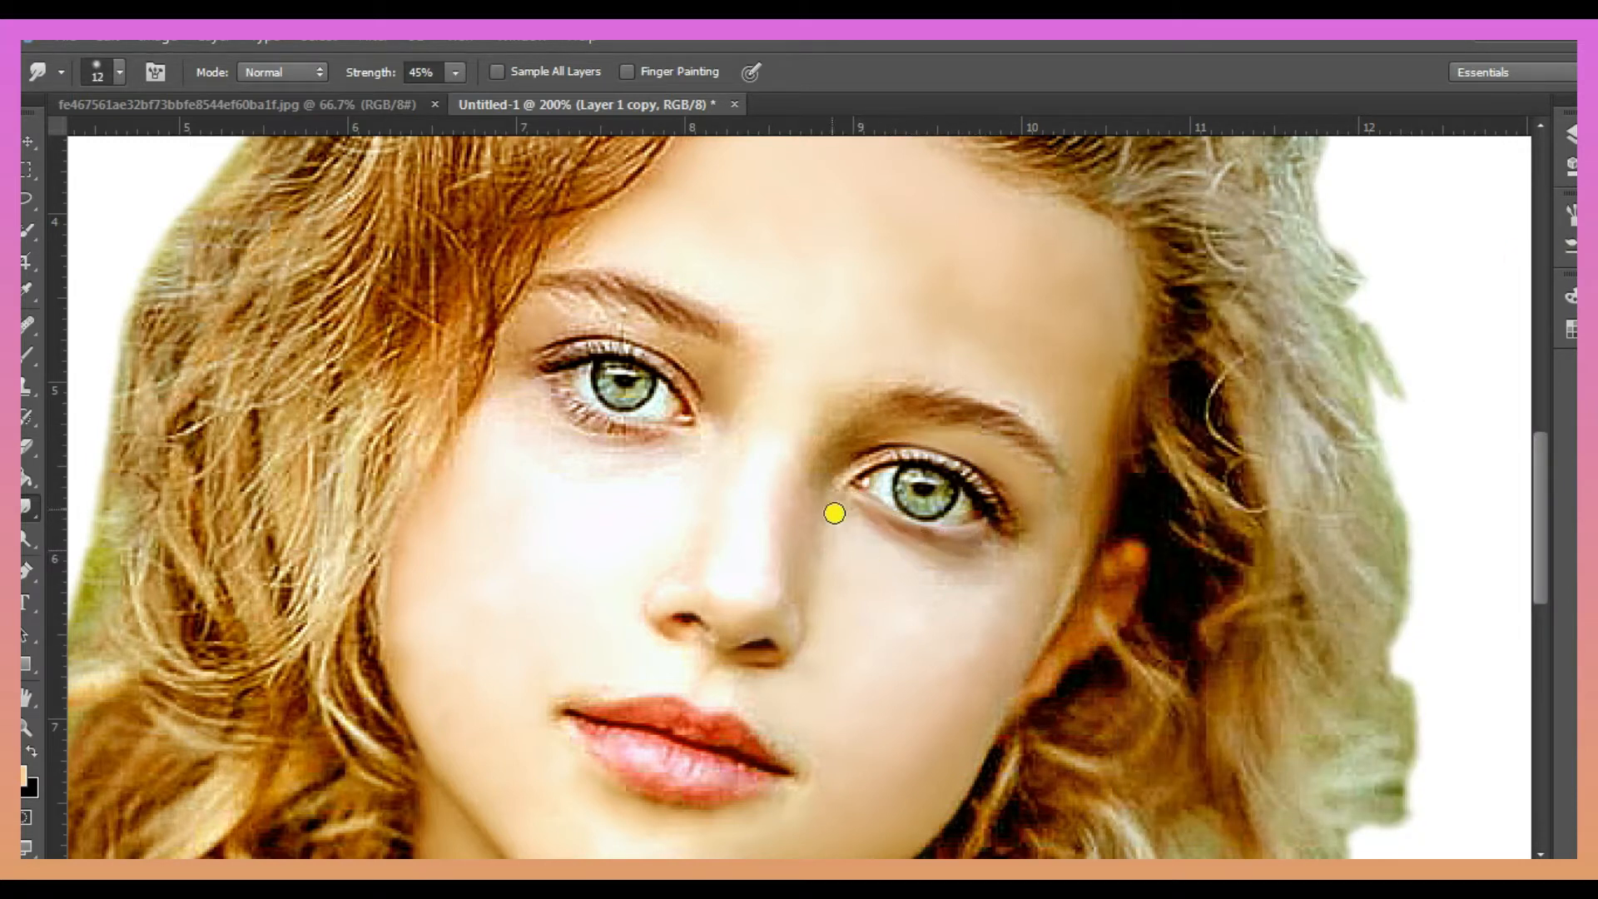
{"action": "mouse_move", "coordinate": [917, 431]}
{"action": "left_mouse_down"}
{"action": "mouse_move", "coordinate": [842, 473]}
{"action": "mouse_move", "coordinate": [900, 453]}
{"action": "mouse_move", "coordinate": [987, 493]}
{"action": "mouse_move", "coordinate": [969, 481]}
{"action": "mouse_move", "coordinate": [1011, 522]}
{"action": "mouse_move", "coordinate": [978, 547]}
{"action": "mouse_move", "coordinate": [1027, 536]}
{"action": "mouse_move", "coordinate": [1003, 553]}
{"action": "mouse_move", "coordinate": [964, 475]}
{"action": "left_mouse_up"}
Step: Set the foreground color to white and the background to black, and smudge inside the subject's left eye
{"action": "left_click", "coordinate": [32, 753]}
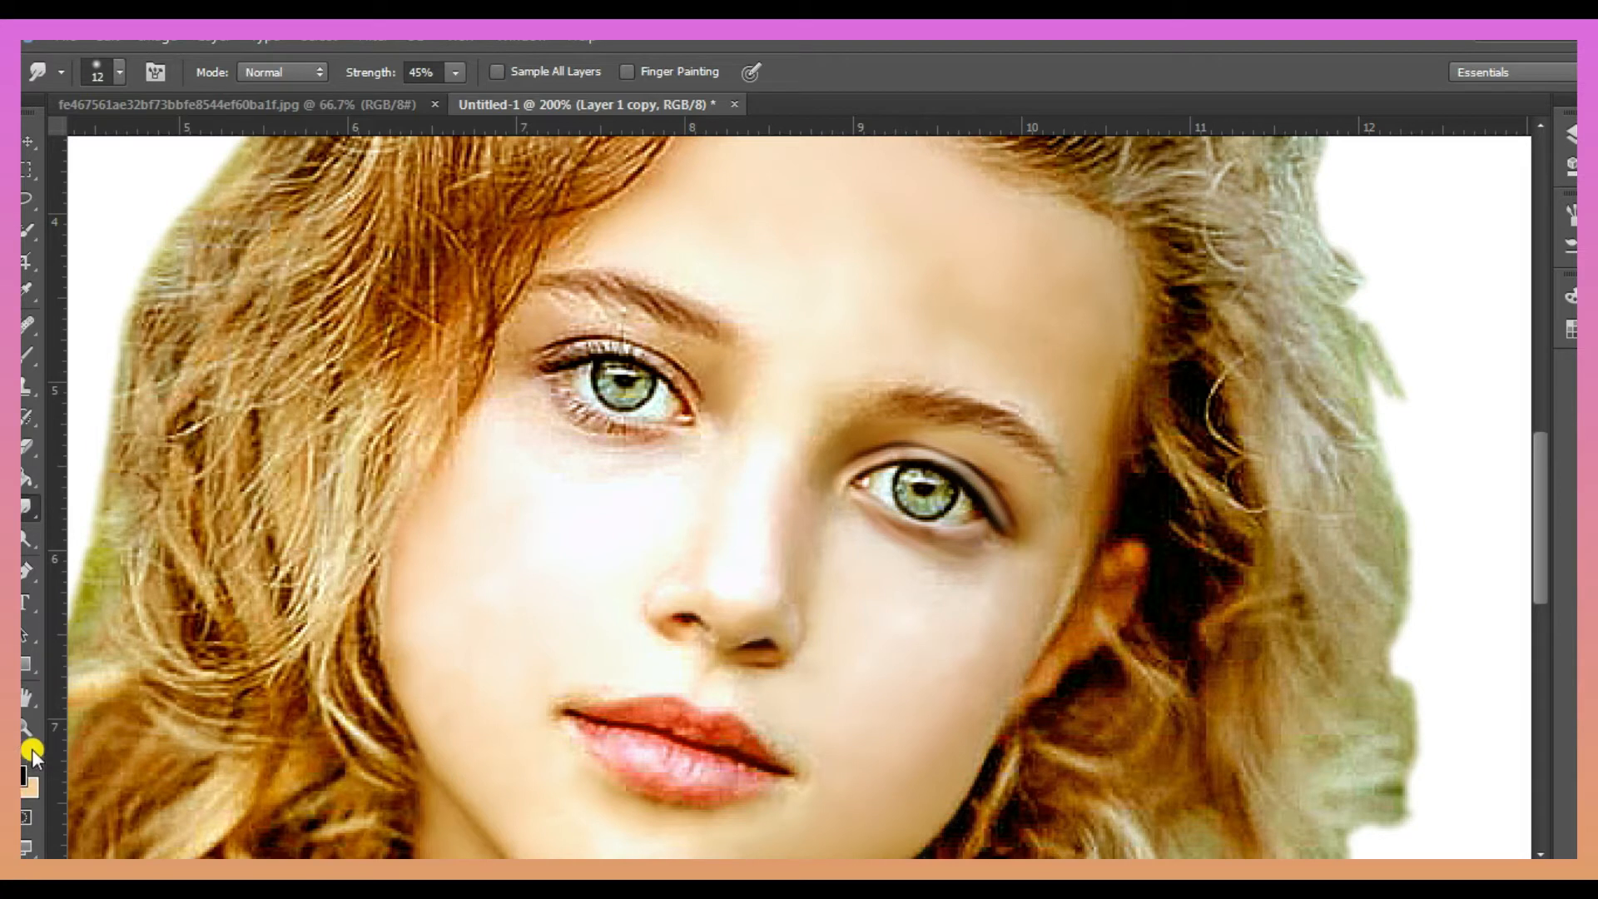
{"action": "key", "text": "x"}
{"action": "left_click_drag", "start_coordinate": [878, 477], "coordinate": [939, 513]}
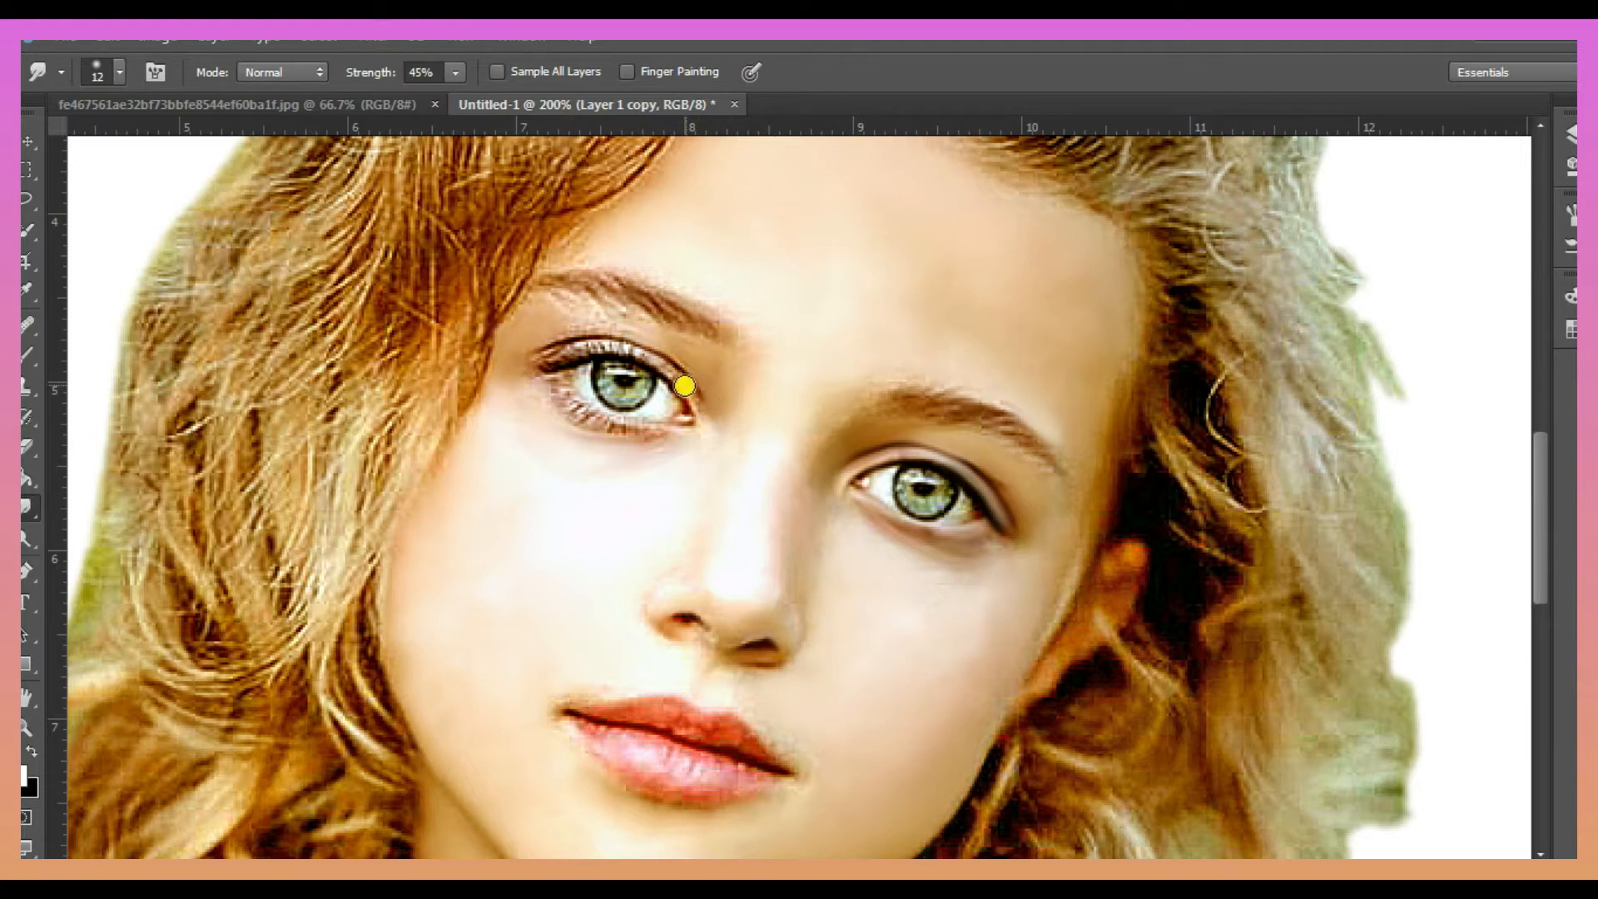
Step: Blend the lashes and eyelids of the subject's right eye, and smooth the irises with the Smudge tool
{"action": "left_click_drag", "start_coordinate": [614, 347], "coordinate": [540, 370]}
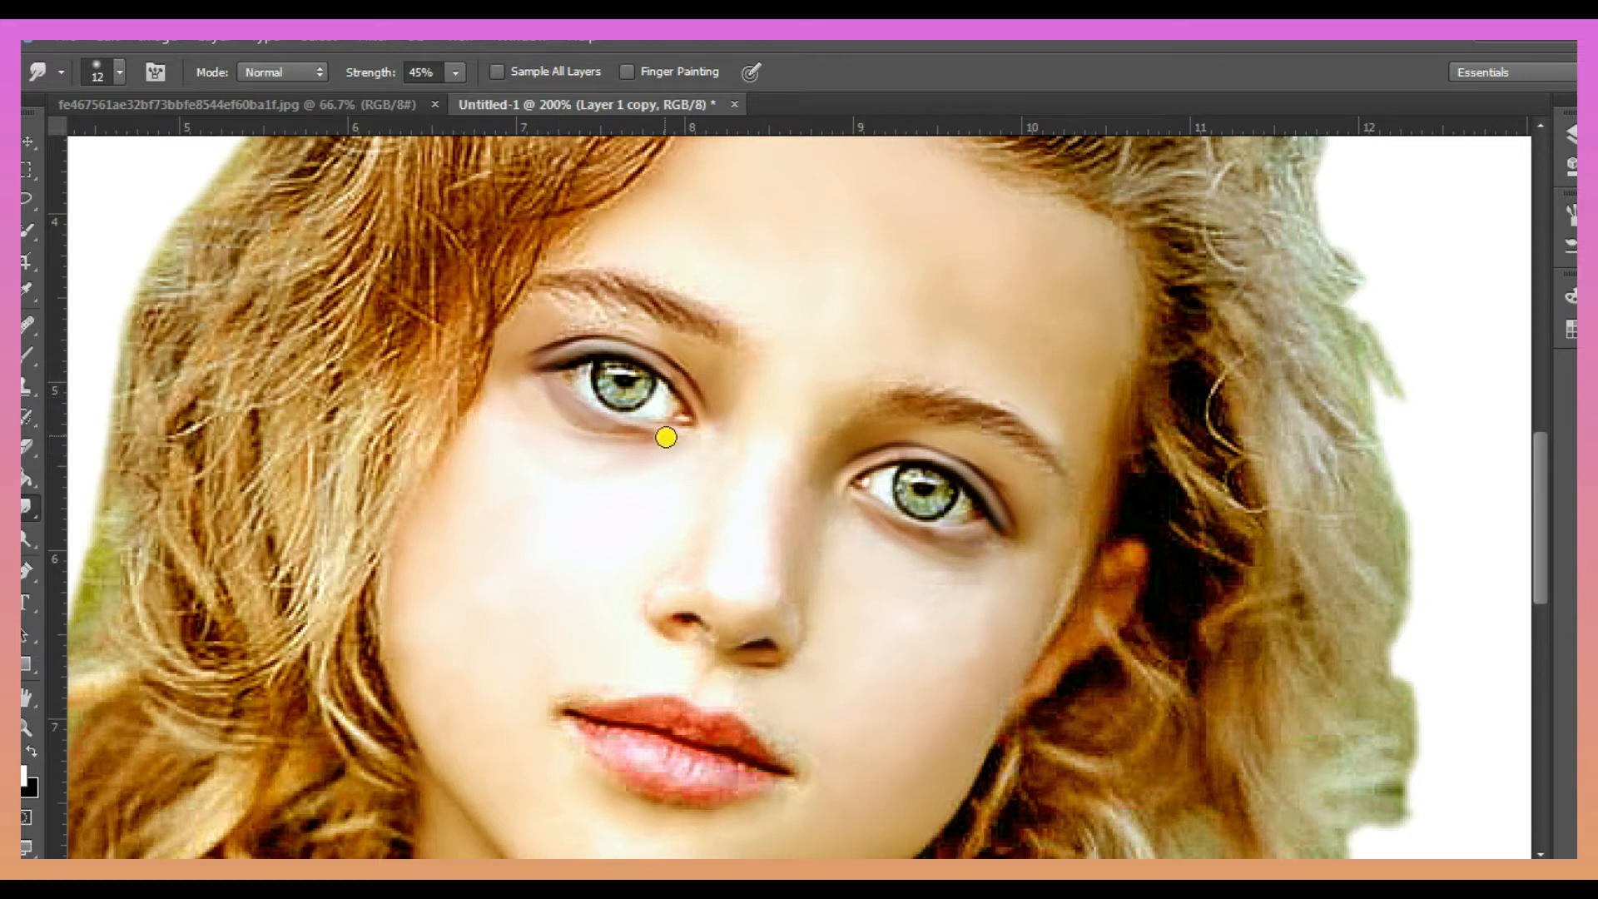
{"action": "left_click_drag", "start_coordinate": [617, 327], "coordinate": [596, 330]}
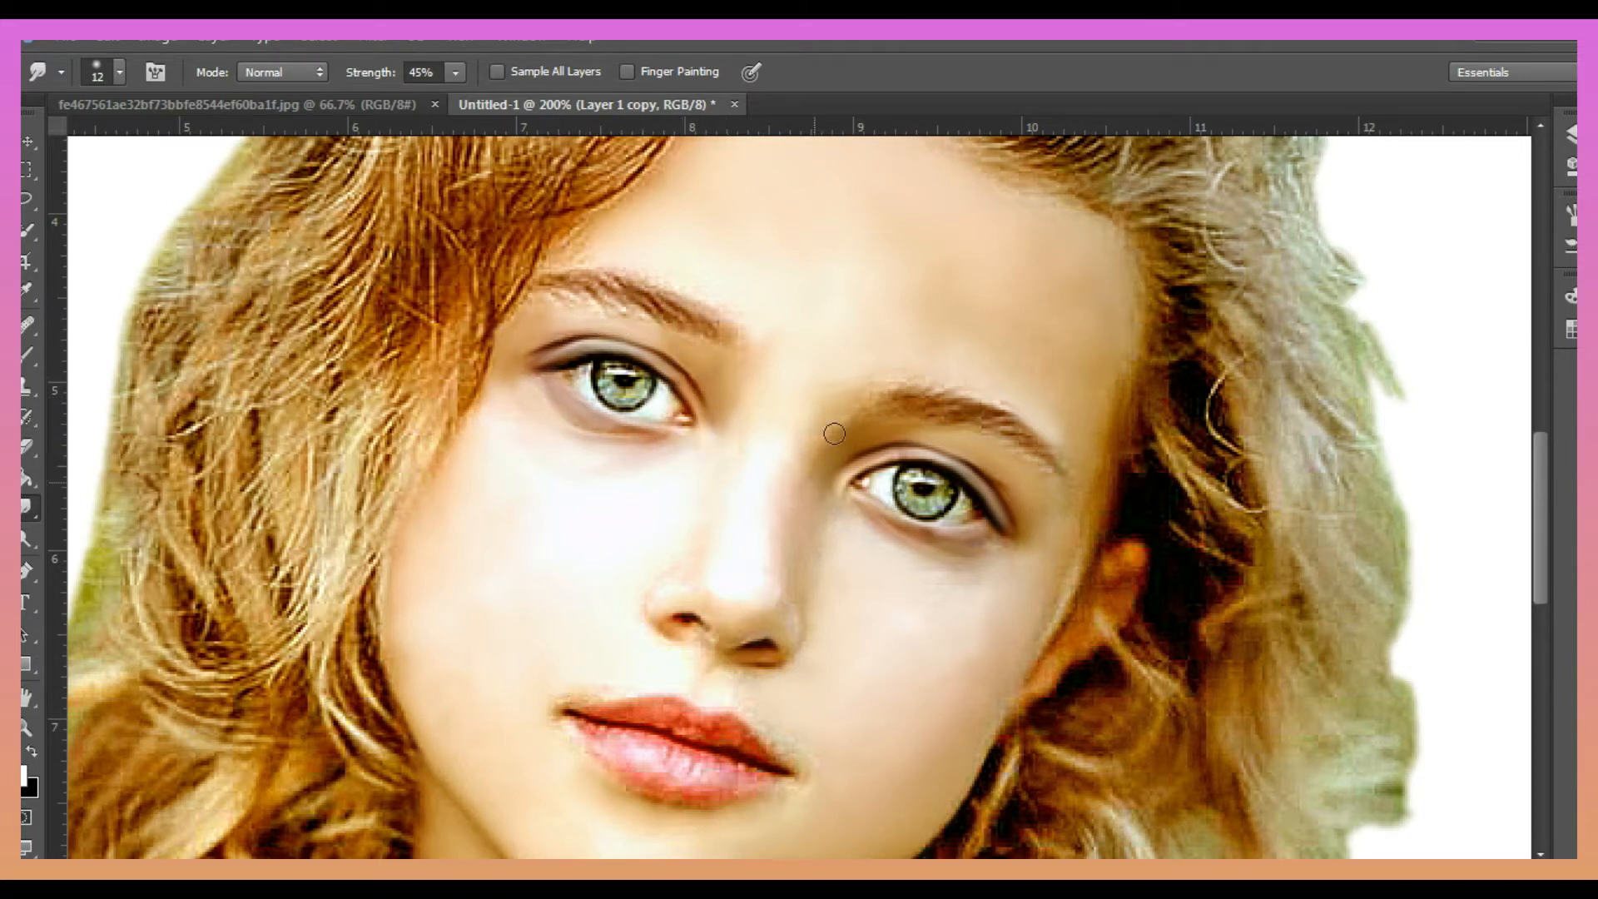
{"action": "left_click_drag", "start_coordinate": [920, 506], "coordinate": [904, 483]}
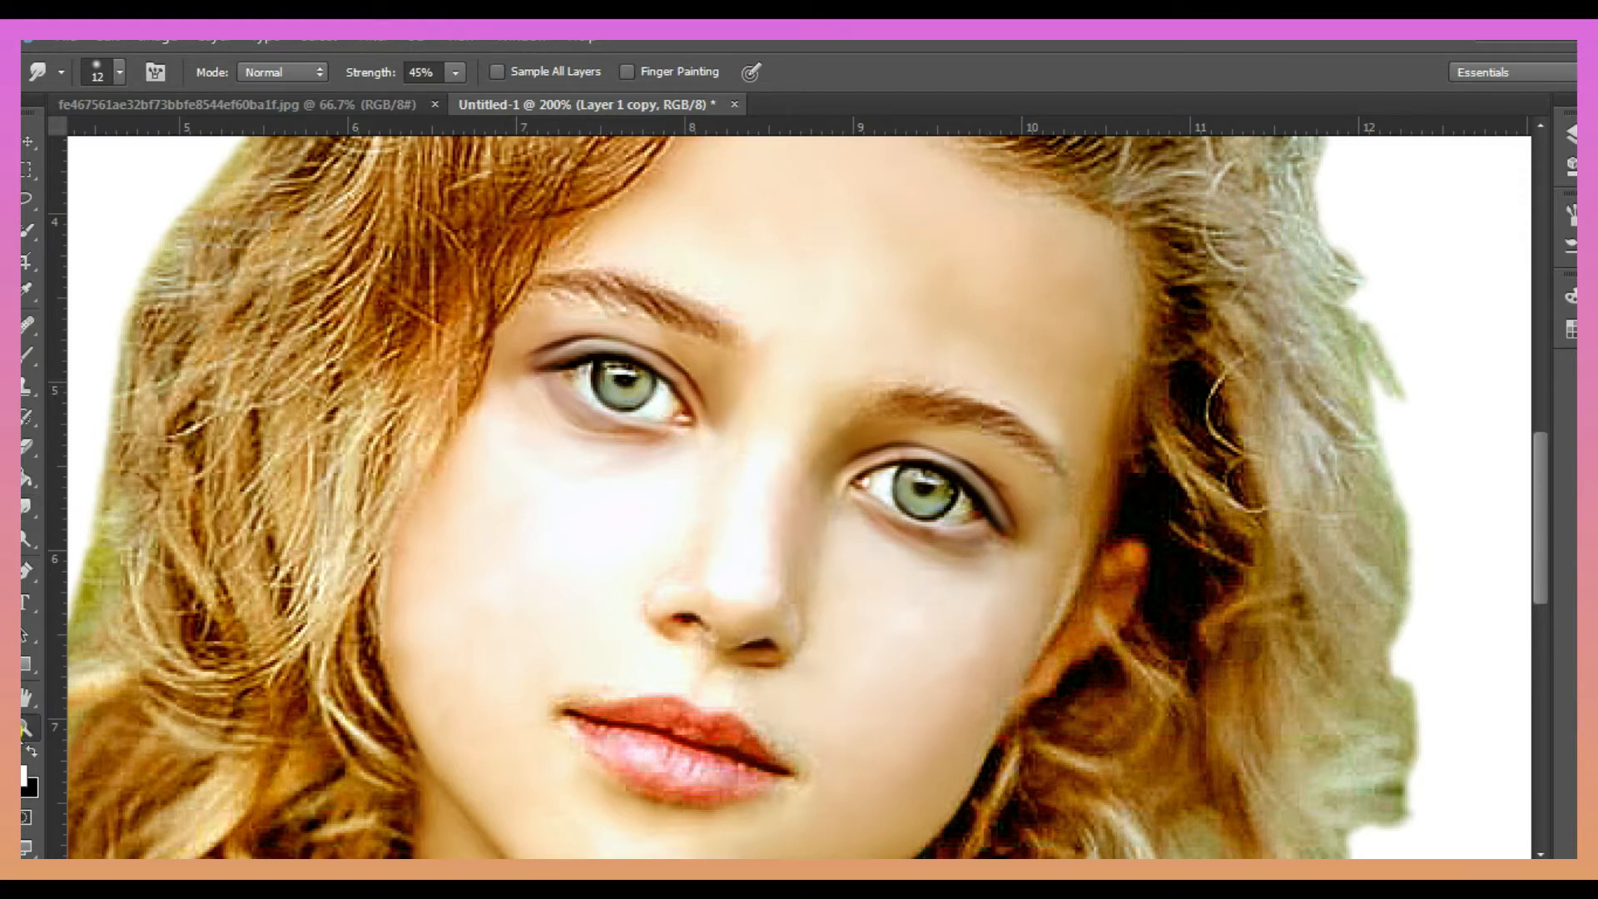
Step: Zoom to 300% and refine the whites and irises of both eyes with a 7 px smudge brush
{"action": "left_click", "coordinate": [501, 398]}
{"action": "left_click", "coordinate": [30, 505]}
{"action": "key", "text": "bracketleft"}
{"action": "key", "text": "bracketleft"}
{"action": "key", "text": "bracketleft"}
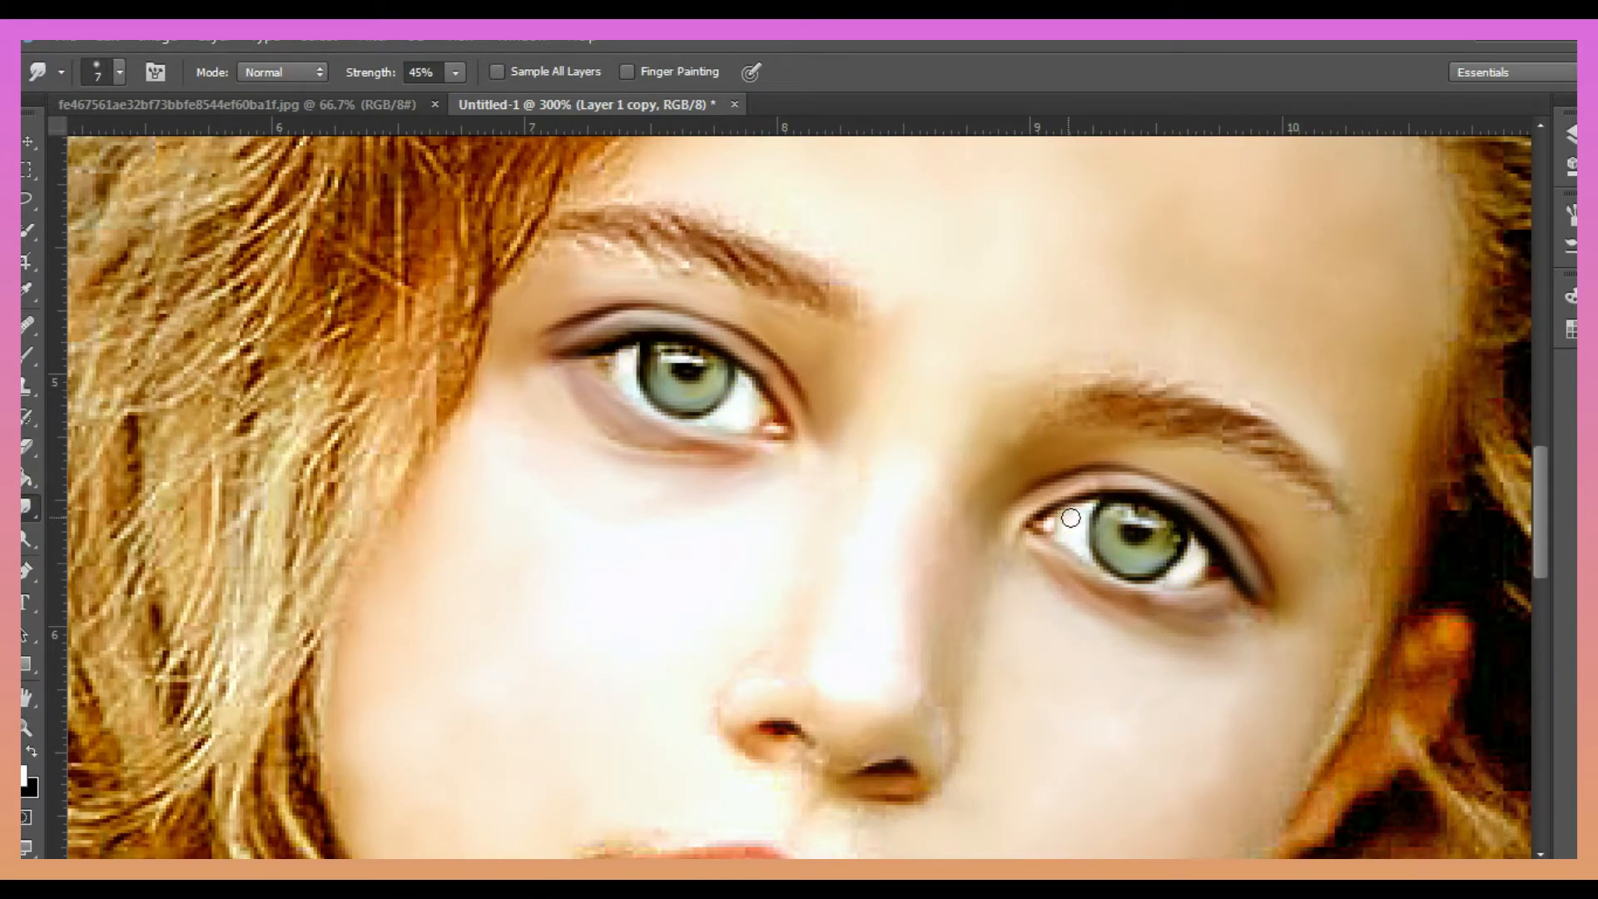
{"action": "left_click_drag", "start_coordinate": [660, 386], "coordinate": [648, 393]}
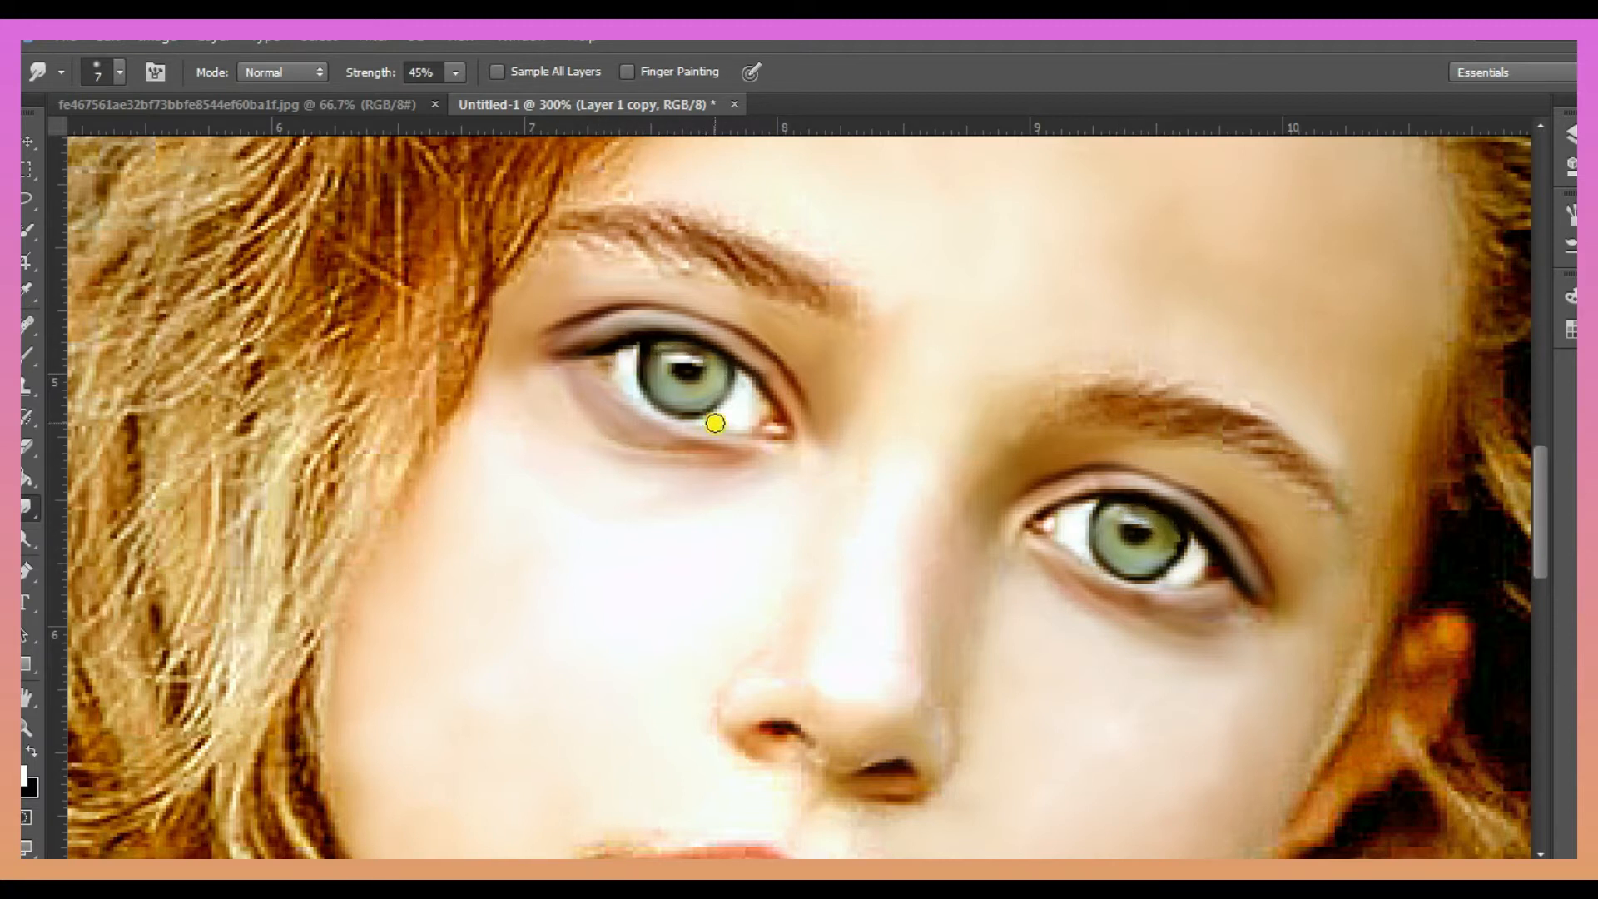
Step: Smudge the hairs of both eyebrows into soft strokes with an 8 px brush
{"action": "mouse_move", "coordinate": [1125, 426]}
{"action": "left_mouse_down"}
{"action": "mouse_move", "coordinate": [1209, 428]}
{"action": "mouse_move", "coordinate": [1220, 450]}
{"action": "left_mouse_up"}
{"action": "mouse_move", "coordinate": [791, 279]}
{"action": "left_mouse_down"}
{"action": "mouse_move", "coordinate": [629, 218]}
{"action": "mouse_move", "coordinate": [657, 253]}
{"action": "left_mouse_up"}
{"action": "left_click_drag", "start_coordinate": [751, 277], "coordinate": [776, 271]}
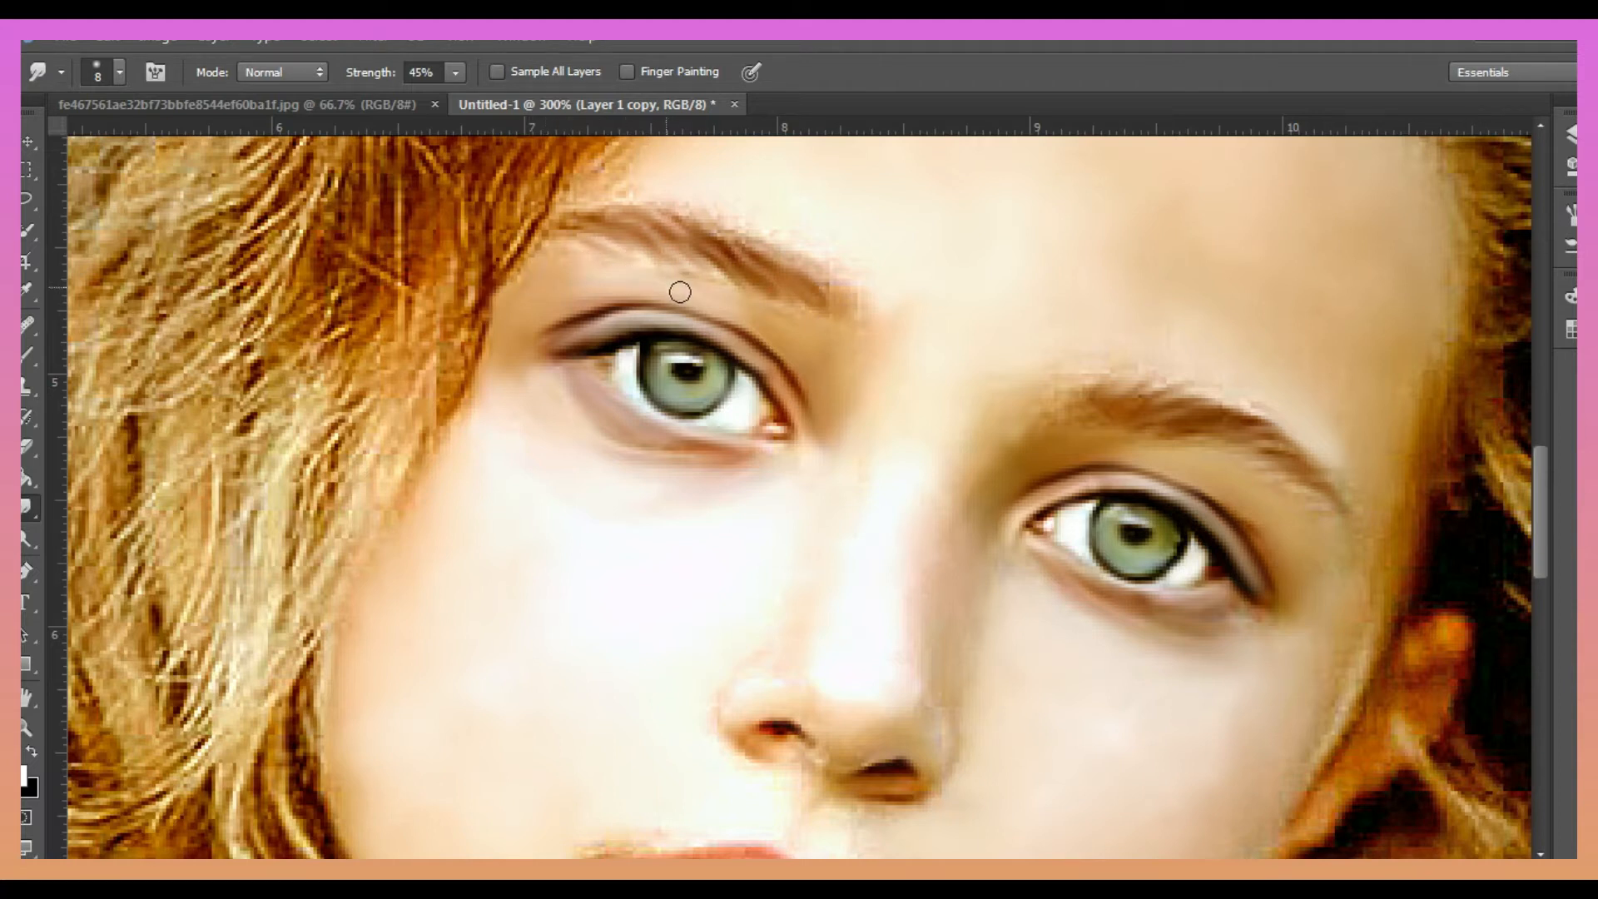
Step: Enlarge the smudge brush to 20 px and soften the skin between the brows and along the left eyebrow's upper edge
{"action": "key", "text": "bracketright"}
{"action": "key", "text": "bracketright"}
{"action": "key", "text": "bracketright"}
{"action": "left_click", "coordinate": [883, 329]}
{"action": "key", "text": "bracketright"}
{"action": "mouse_move", "coordinate": [1115, 352]}
{"action": "left_mouse_down"}
{"action": "mouse_move", "coordinate": [1131, 347]}
{"action": "mouse_move", "coordinate": [1141, 418]}
{"action": "mouse_move", "coordinate": [1225, 417]}
{"action": "left_mouse_up"}
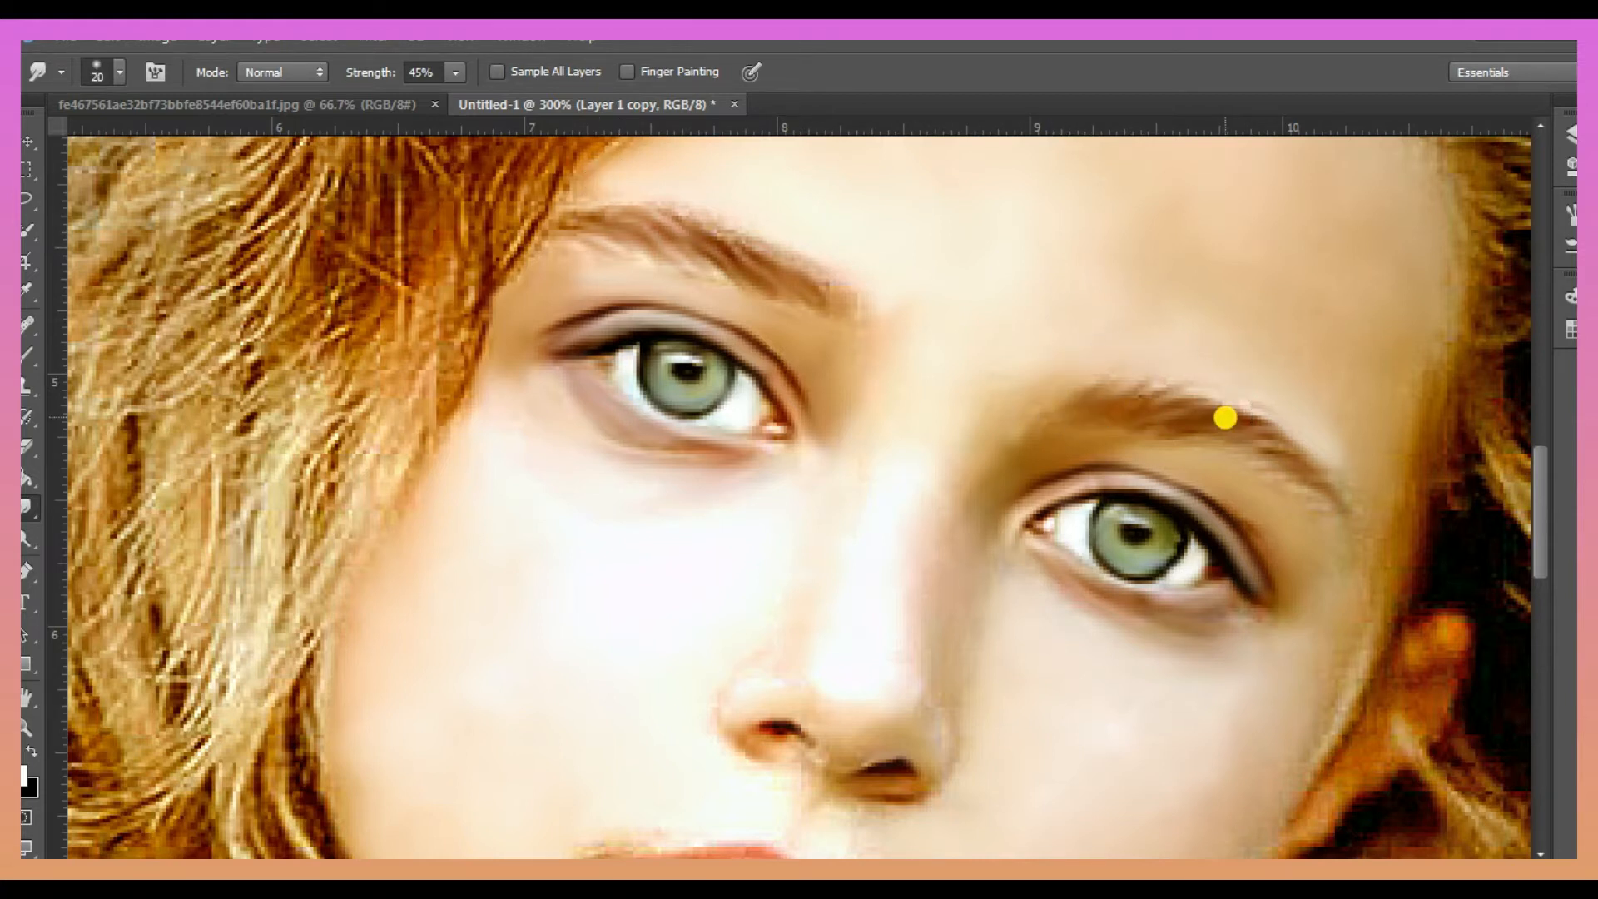
Step: Enlarge the smudge brush further and smooth the outer cheek edge next to the ear
{"action": "key", "text": "bracketright"}
{"action": "left_click_drag", "start_coordinate": [1384, 525], "coordinate": [1342, 590]}
{"action": "mouse_move", "coordinate": [1361, 651]}
{"action": "left_mouse_down"}
{"action": "mouse_move", "coordinate": [1328, 732]}
{"action": "mouse_move", "coordinate": [1439, 674]}
{"action": "mouse_move", "coordinate": [1397, 711]}
{"action": "mouse_move", "coordinate": [1371, 776]}
{"action": "mouse_move", "coordinate": [1416, 654]}
{"action": "mouse_move", "coordinate": [1391, 680]}
{"action": "left_mouse_up"}
Step: Reduce the smudge brush to 9 px and refine the ear edge, outer eyebrow and fine facial contours
{"action": "key", "text": "bracketleft"}
{"action": "key", "text": "bracketleft"}
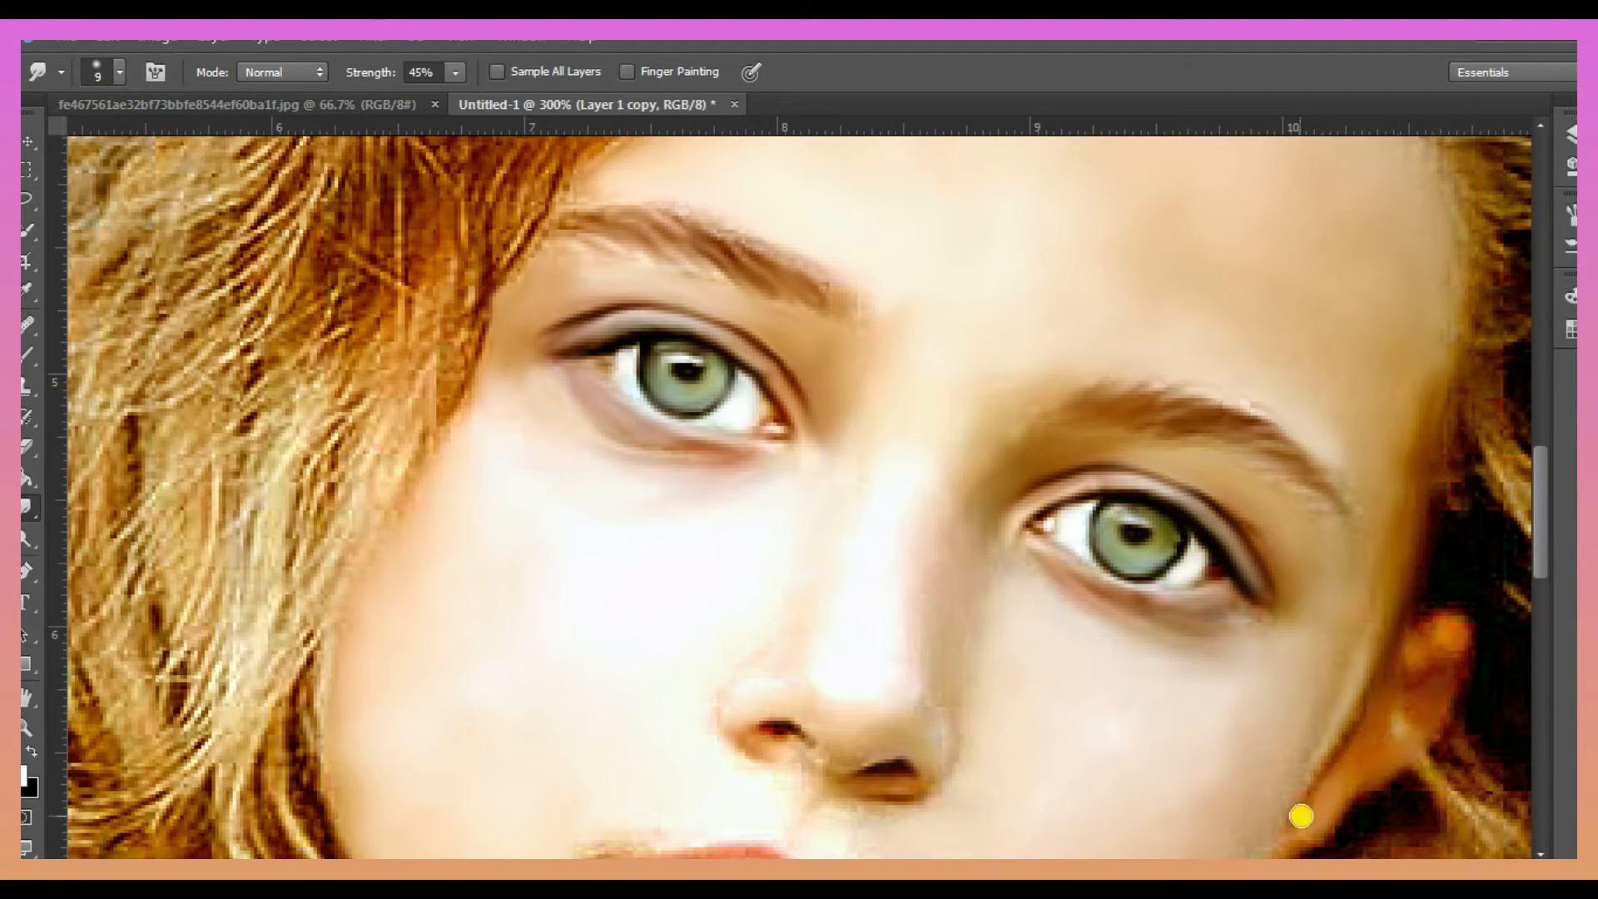
{"action": "left_click_drag", "start_coordinate": [1246, 411], "coordinate": [1310, 530]}
{"action": "scroll", "coordinate": [1136, 648], "scroll_direction": "down", "scroll_amount": 3}
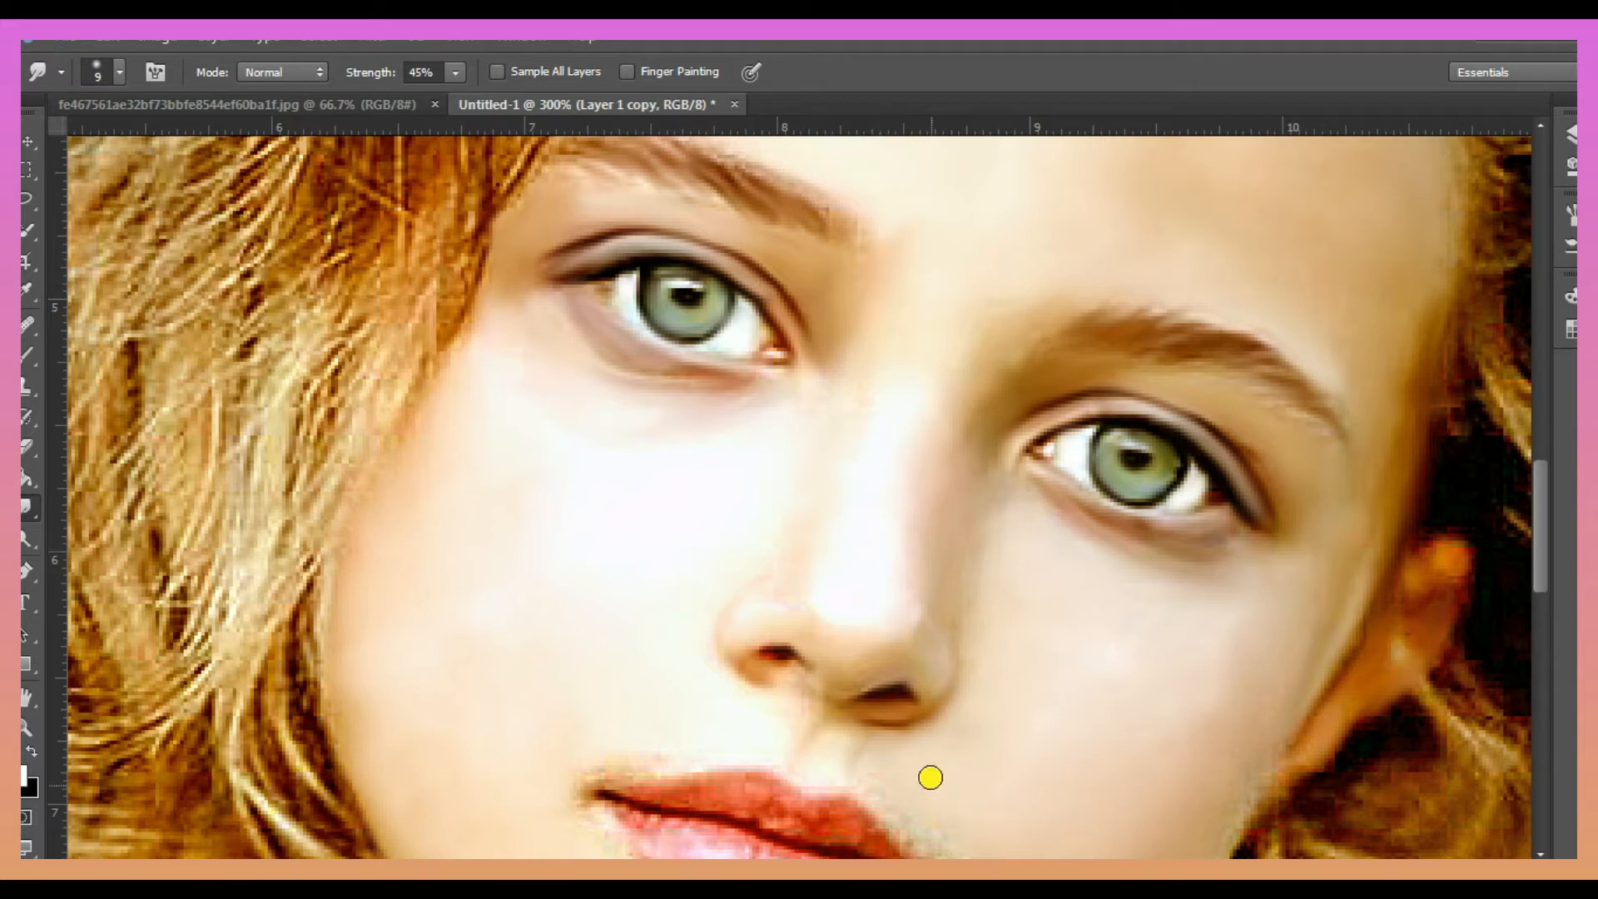
Step: Smooth the lips and their outline with a 6 px smudge brush
{"action": "scroll", "coordinate": [931, 778], "scroll_direction": "down", "scroll_amount": 3}
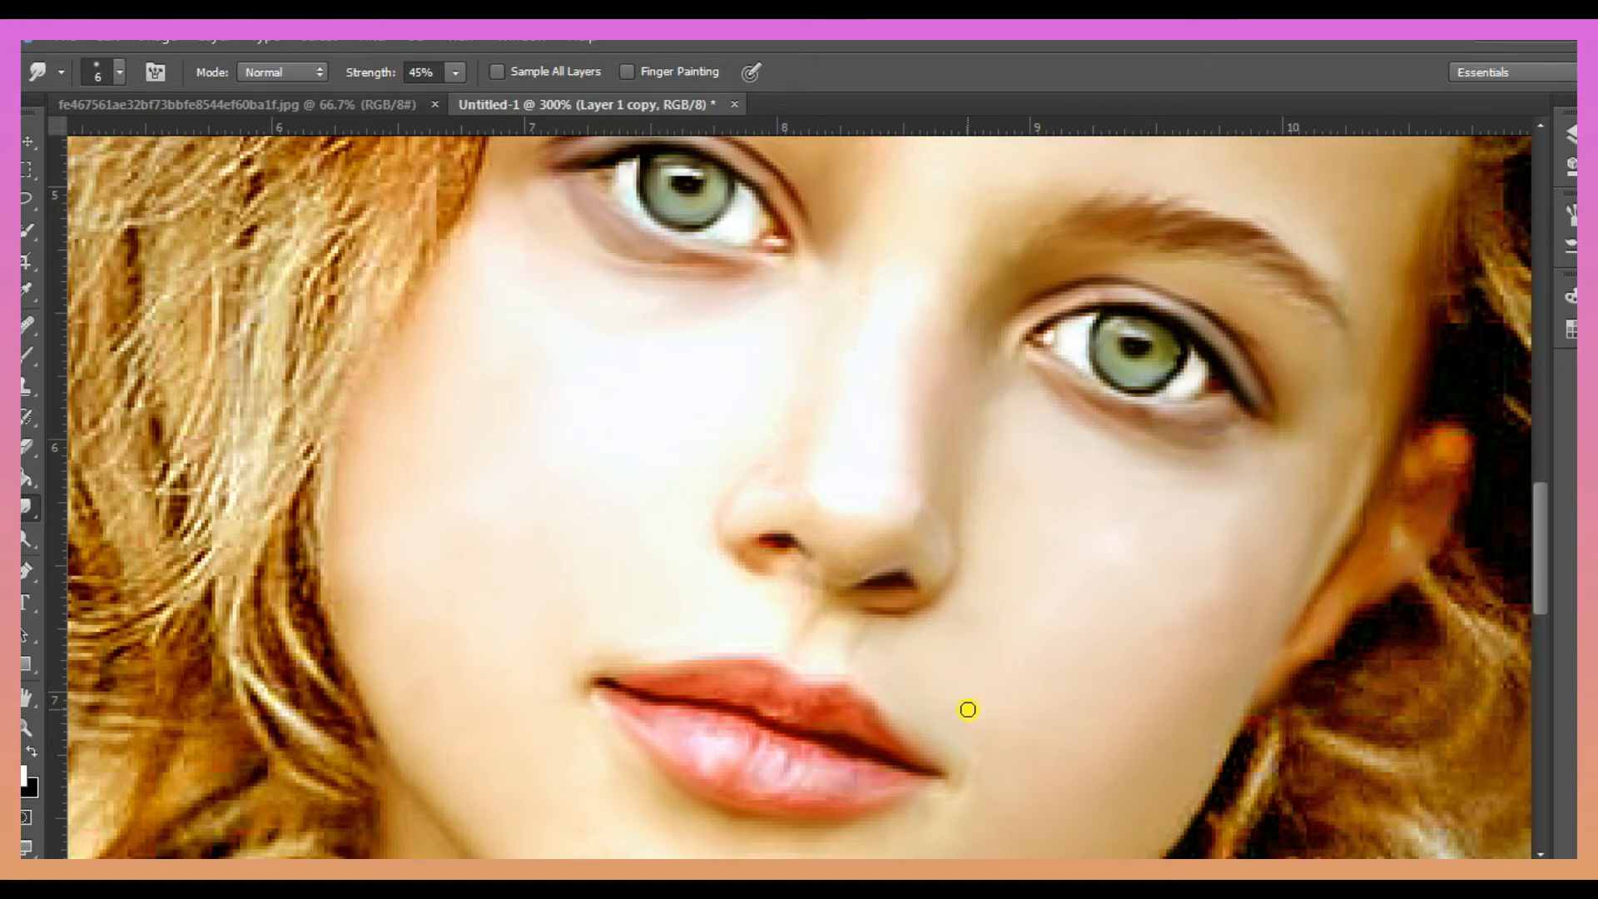
{"action": "key", "text": "ctrl+minus"}
{"action": "key", "text": "ctrl+minus"}
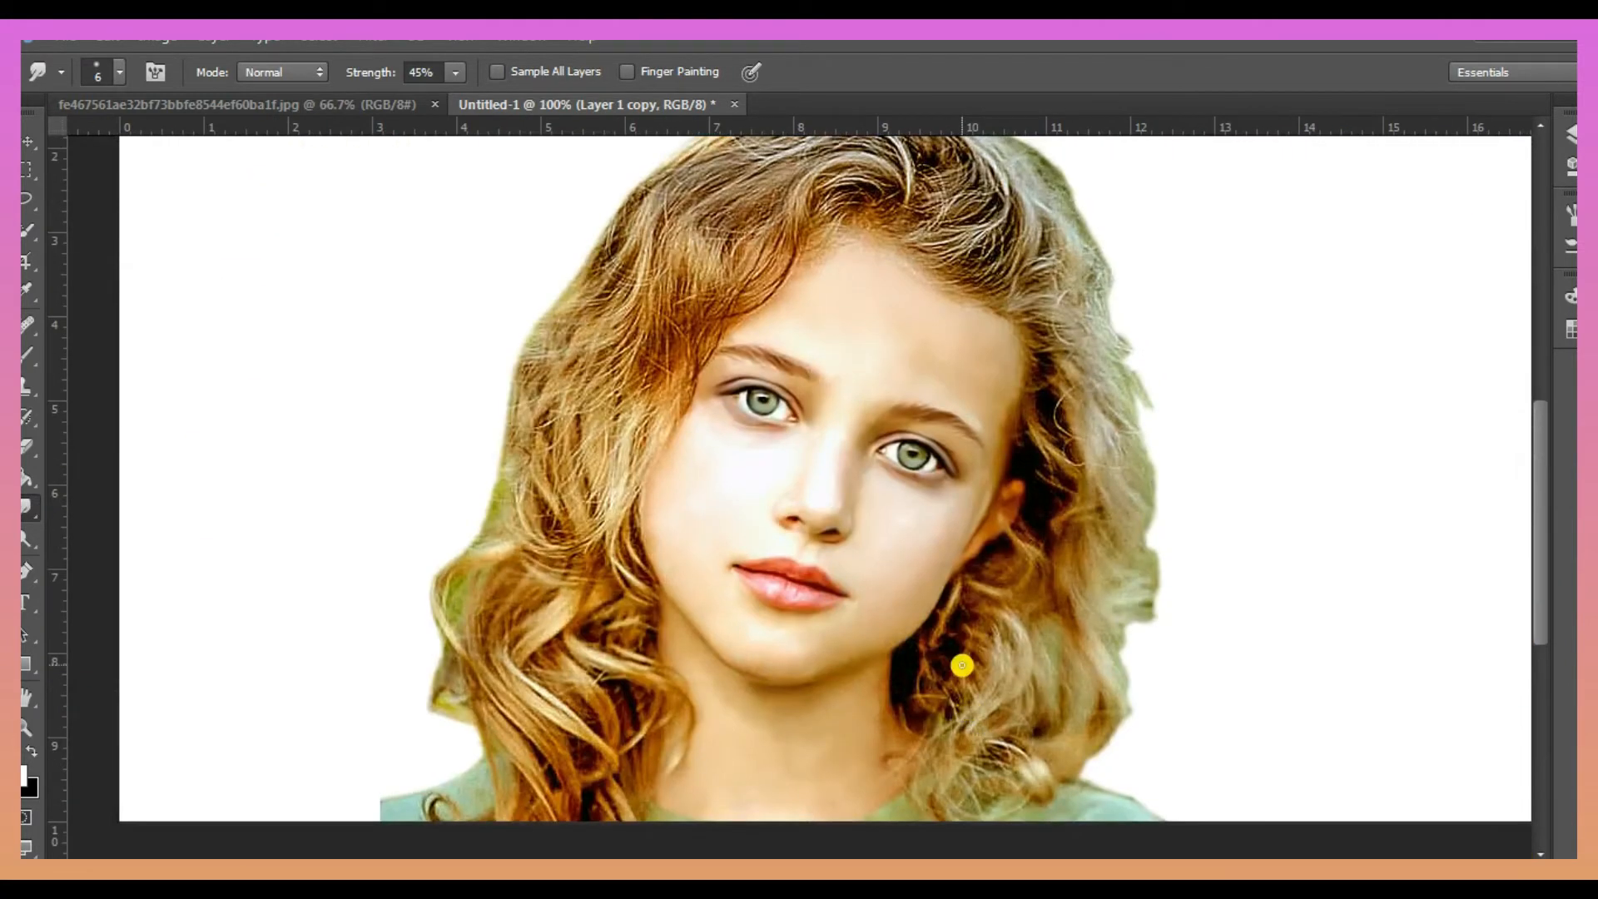
Step: Set the smudge brush to 24 px and blend the outer lower curls on the left into smooth strands
{"action": "right_click", "coordinate": [471, 403]}
{"action": "left_click", "coordinate": [655, 632]}
{"action": "left_click", "coordinate": [457, 316]}
{"action": "left_click", "coordinate": [27, 727]}
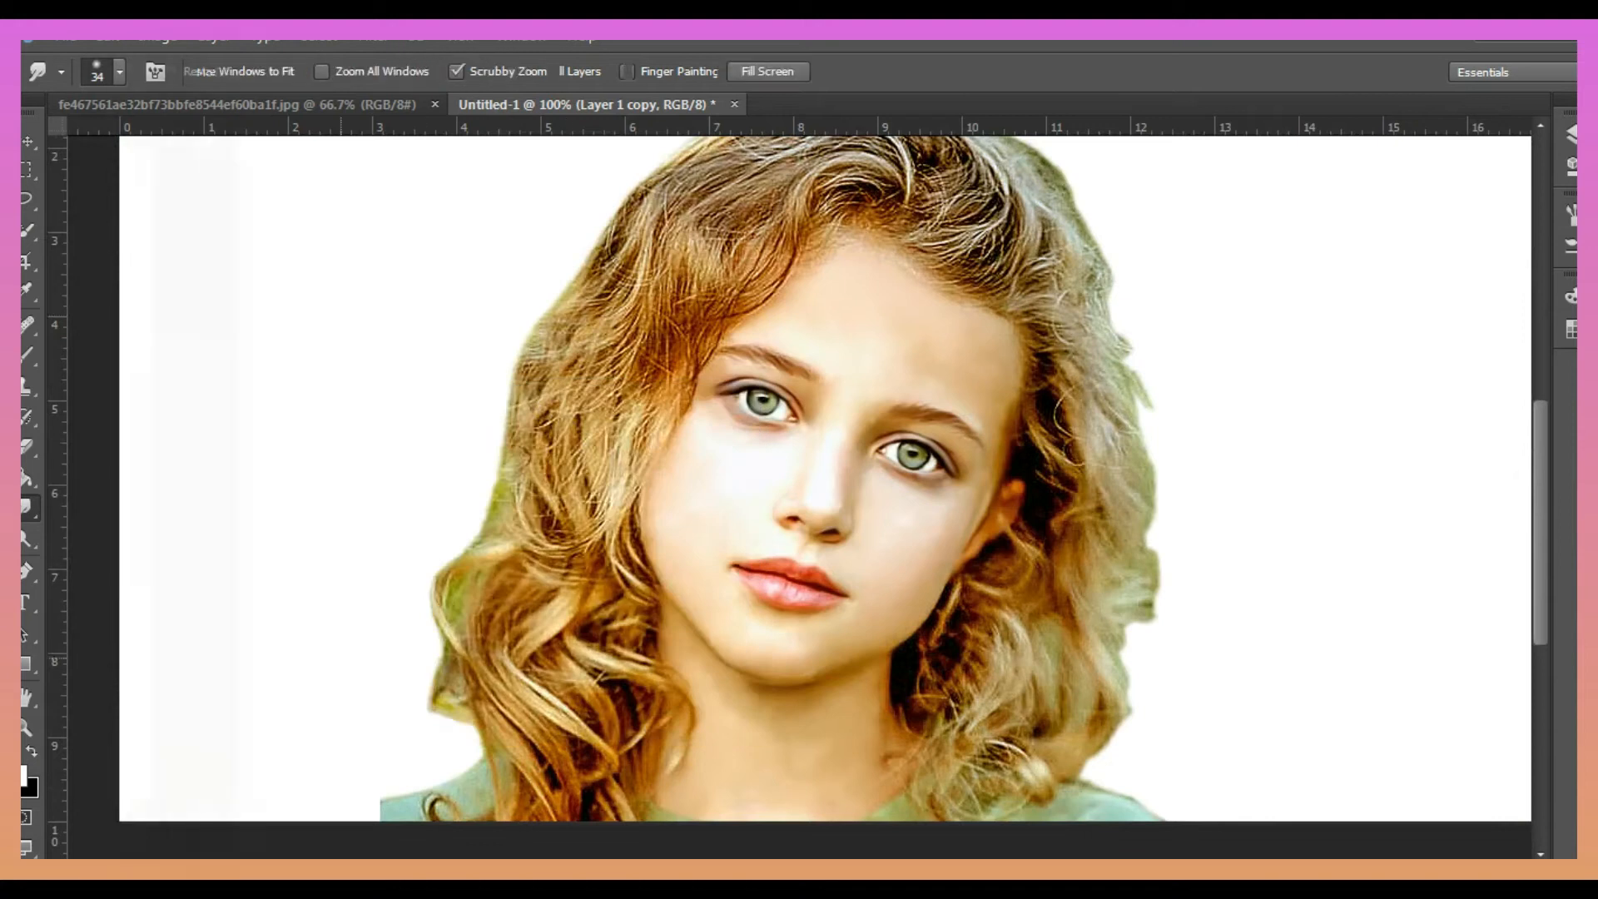
{"action": "left_click", "coordinate": [507, 779]}
{"action": "left_click", "coordinate": [507, 778]}
{"action": "left_click", "coordinate": [27, 507]}
{"action": "right_click", "coordinate": [590, 481]}
{"action": "left_click", "coordinate": [717, 539]}
{"action": "left_click", "coordinate": [348, 537]}
{"action": "left_click_drag", "start_coordinate": [471, 512], "coordinate": [520, 546]}
{"action": "mouse_move", "coordinate": [575, 338]}
{"action": "left_mouse_down"}
{"action": "mouse_move", "coordinate": [514, 425]}
{"action": "mouse_move", "coordinate": [457, 462]}
{"action": "left_mouse_up"}
{"action": "left_click_drag", "start_coordinate": [445, 558], "coordinate": [521, 624]}
{"action": "mouse_move", "coordinate": [433, 532]}
{"action": "left_mouse_down"}
{"action": "mouse_move", "coordinate": [403, 389]}
{"action": "mouse_move", "coordinate": [449, 387]}
{"action": "mouse_move", "coordinate": [454, 479]}
{"action": "left_mouse_up"}
{"action": "left_click_drag", "start_coordinate": [468, 752], "coordinate": [454, 781]}
{"action": "left_click_drag", "start_coordinate": [518, 737], "coordinate": [489, 781]}
{"action": "left_click_drag", "start_coordinate": [640, 720], "coordinate": [691, 789]}
Step: Smudge the crossing curls beside the left of the neck along the direction of their strands
{"action": "left_click_drag", "start_coordinate": [576, 429], "coordinate": [805, 556]}
{"action": "left_click_drag", "start_coordinate": [795, 652], "coordinate": [777, 679]}
{"action": "left_click_drag", "start_coordinate": [680, 653], "coordinate": [759, 574]}
{"action": "mouse_move", "coordinate": [734, 673]}
{"action": "left_mouse_down"}
{"action": "mouse_move", "coordinate": [742, 750]}
{"action": "mouse_move", "coordinate": [731, 658]}
{"action": "mouse_move", "coordinate": [689, 690]}
{"action": "mouse_move", "coordinate": [710, 731]}
{"action": "left_mouse_up"}
{"action": "left_click_drag", "start_coordinate": [566, 577], "coordinate": [664, 662]}
{"action": "left_click_drag", "start_coordinate": [560, 464], "coordinate": [657, 600]}
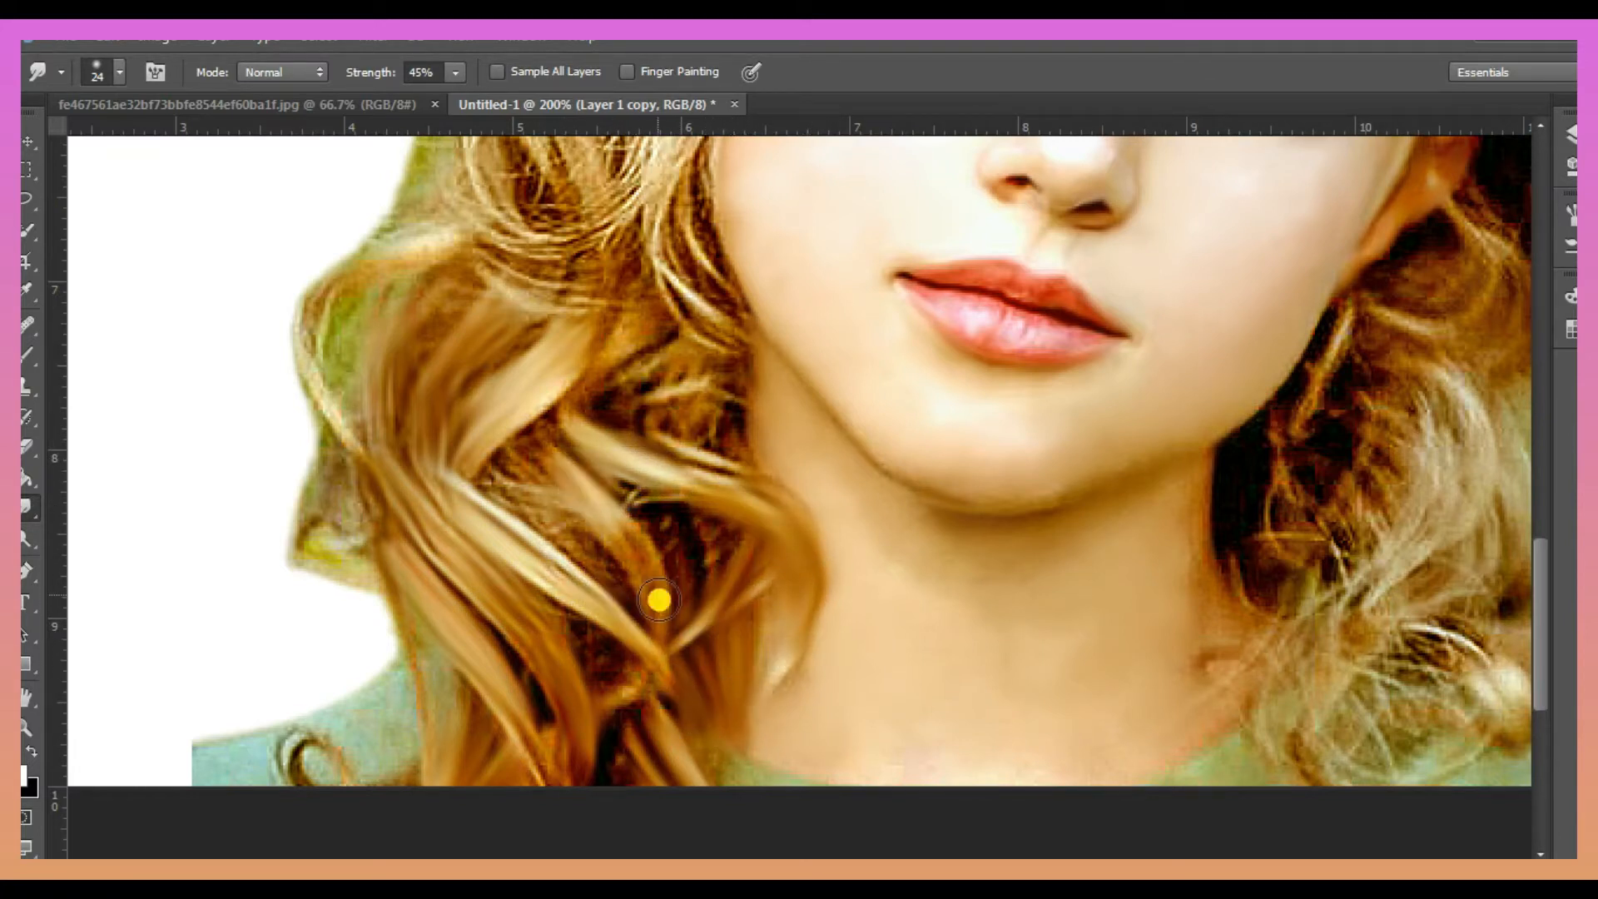
{"action": "left_click_drag", "start_coordinate": [619, 543], "coordinate": [667, 609]}
{"action": "left_click_drag", "start_coordinate": [669, 535], "coordinate": [694, 586]}
{"action": "left_click_drag", "start_coordinate": [542, 479], "coordinate": [585, 553]}
{"action": "left_click_drag", "start_coordinate": [509, 441], "coordinate": [551, 491]}
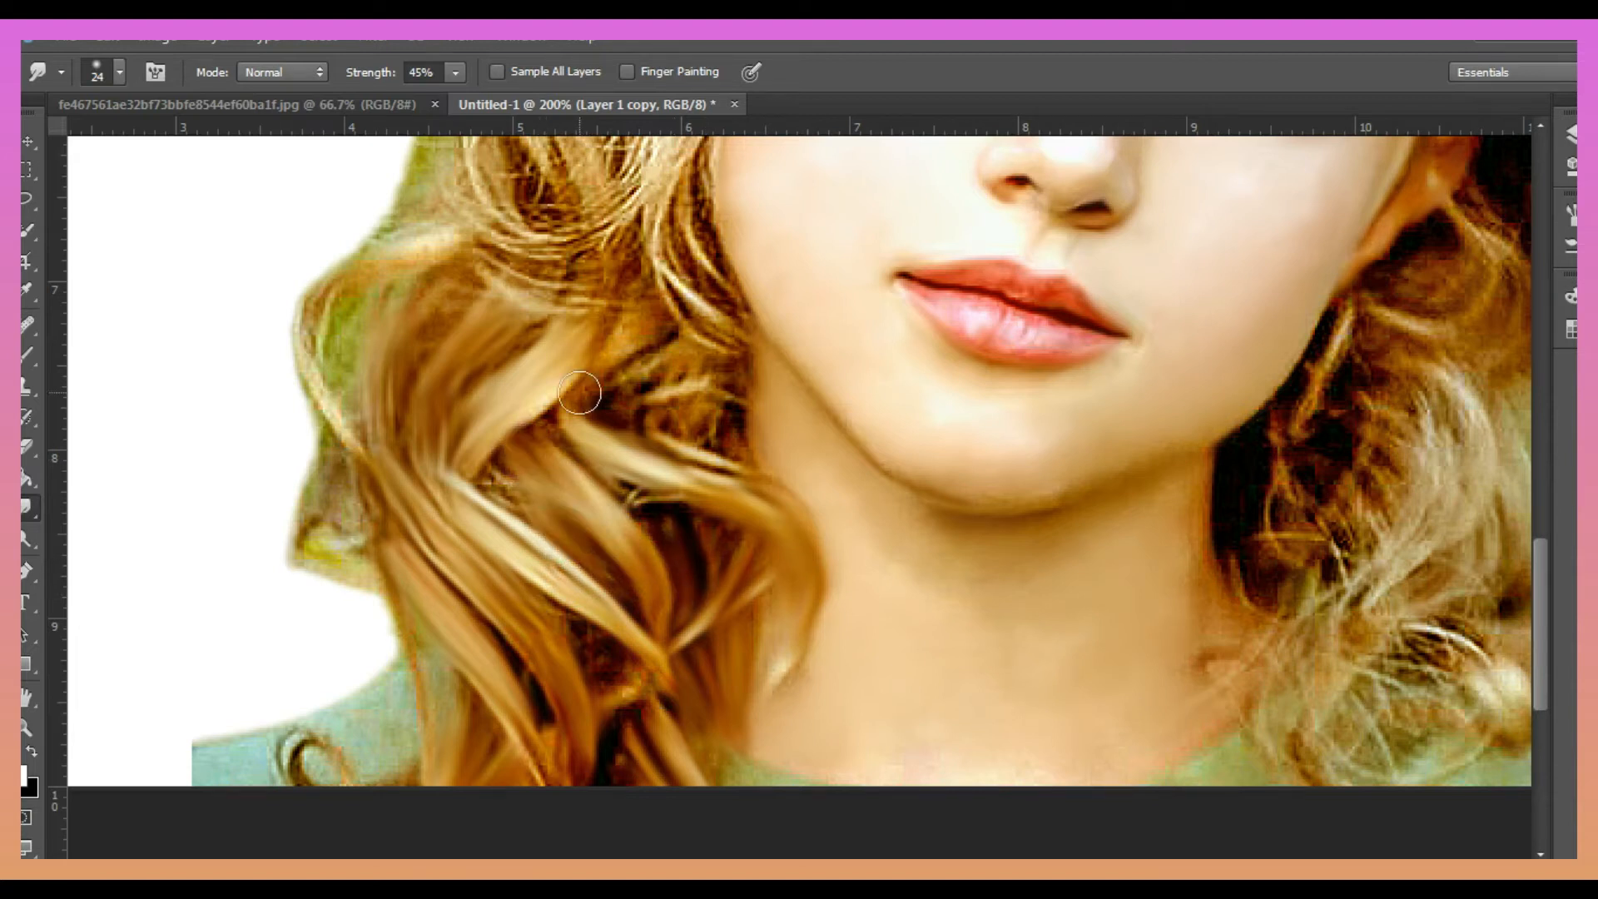
Step: Blend the upper part of the lower-left curls and the outer loop of hair into smooth locks
{"action": "left_click_drag", "start_coordinate": [606, 331], "coordinate": [569, 406]}
{"action": "left_click_drag", "start_coordinate": [696, 346], "coordinate": [623, 388]}
{"action": "left_click_drag", "start_coordinate": [676, 410], "coordinate": [686, 435]}
{"action": "mouse_move", "coordinate": [402, 268]}
{"action": "left_mouse_down"}
{"action": "mouse_move", "coordinate": [313, 286]}
{"action": "mouse_move", "coordinate": [304, 315]}
{"action": "mouse_move", "coordinate": [364, 482]}
{"action": "left_mouse_up"}
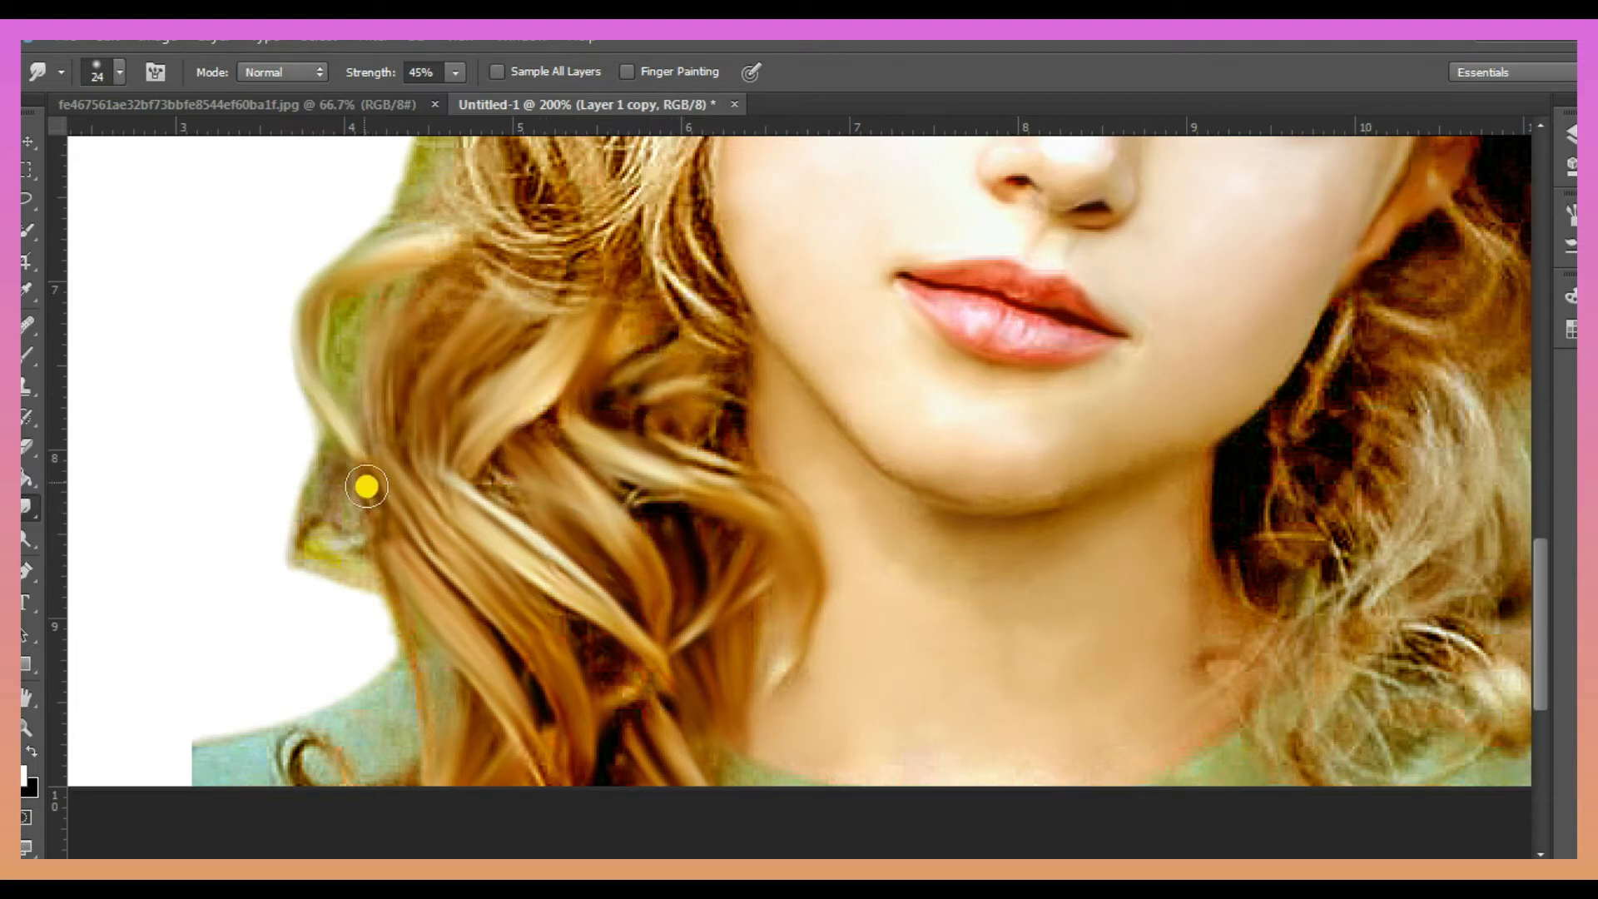
Step: Smudge the wavy strands beside the left cheek, just above the smoothed curls
{"action": "scroll", "coordinate": [532, 361], "scroll_direction": "up", "scroll_amount": 3}
{"action": "scroll", "coordinate": [516, 432], "scroll_direction": "up", "scroll_amount": 2}
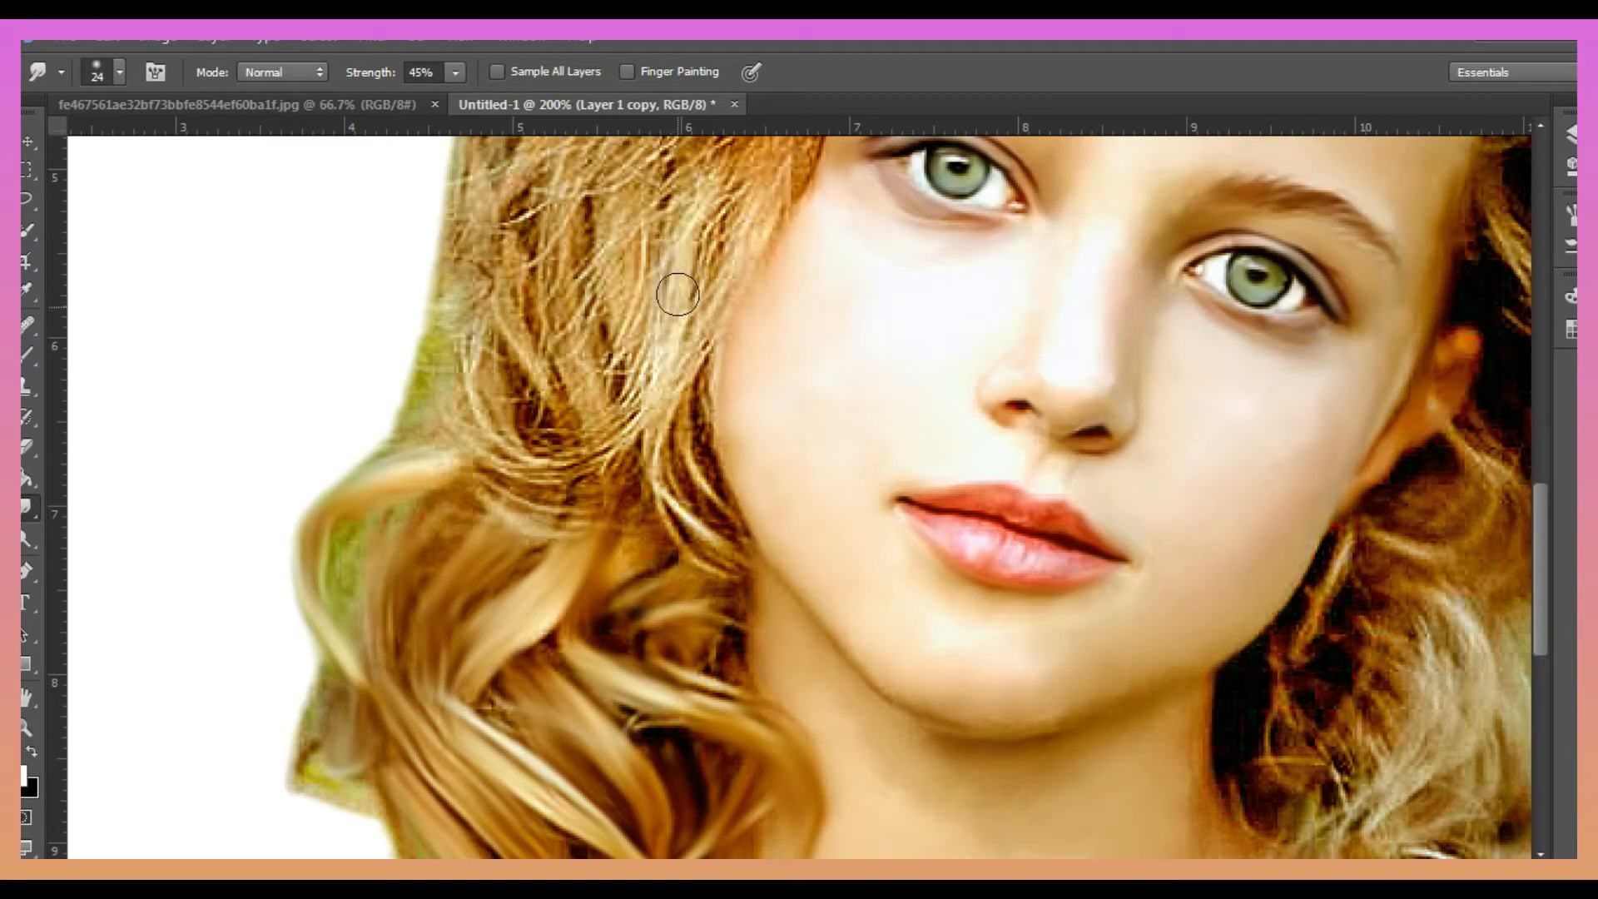
{"action": "mouse_move", "coordinate": [632, 417]}
{"action": "left_mouse_down"}
{"action": "mouse_move", "coordinate": [432, 386]}
{"action": "mouse_move", "coordinate": [433, 468]}
{"action": "mouse_move", "coordinate": [432, 417]}
{"action": "mouse_move", "coordinate": [414, 435]}
{"action": "mouse_move", "coordinate": [455, 478]}
{"action": "left_mouse_up"}
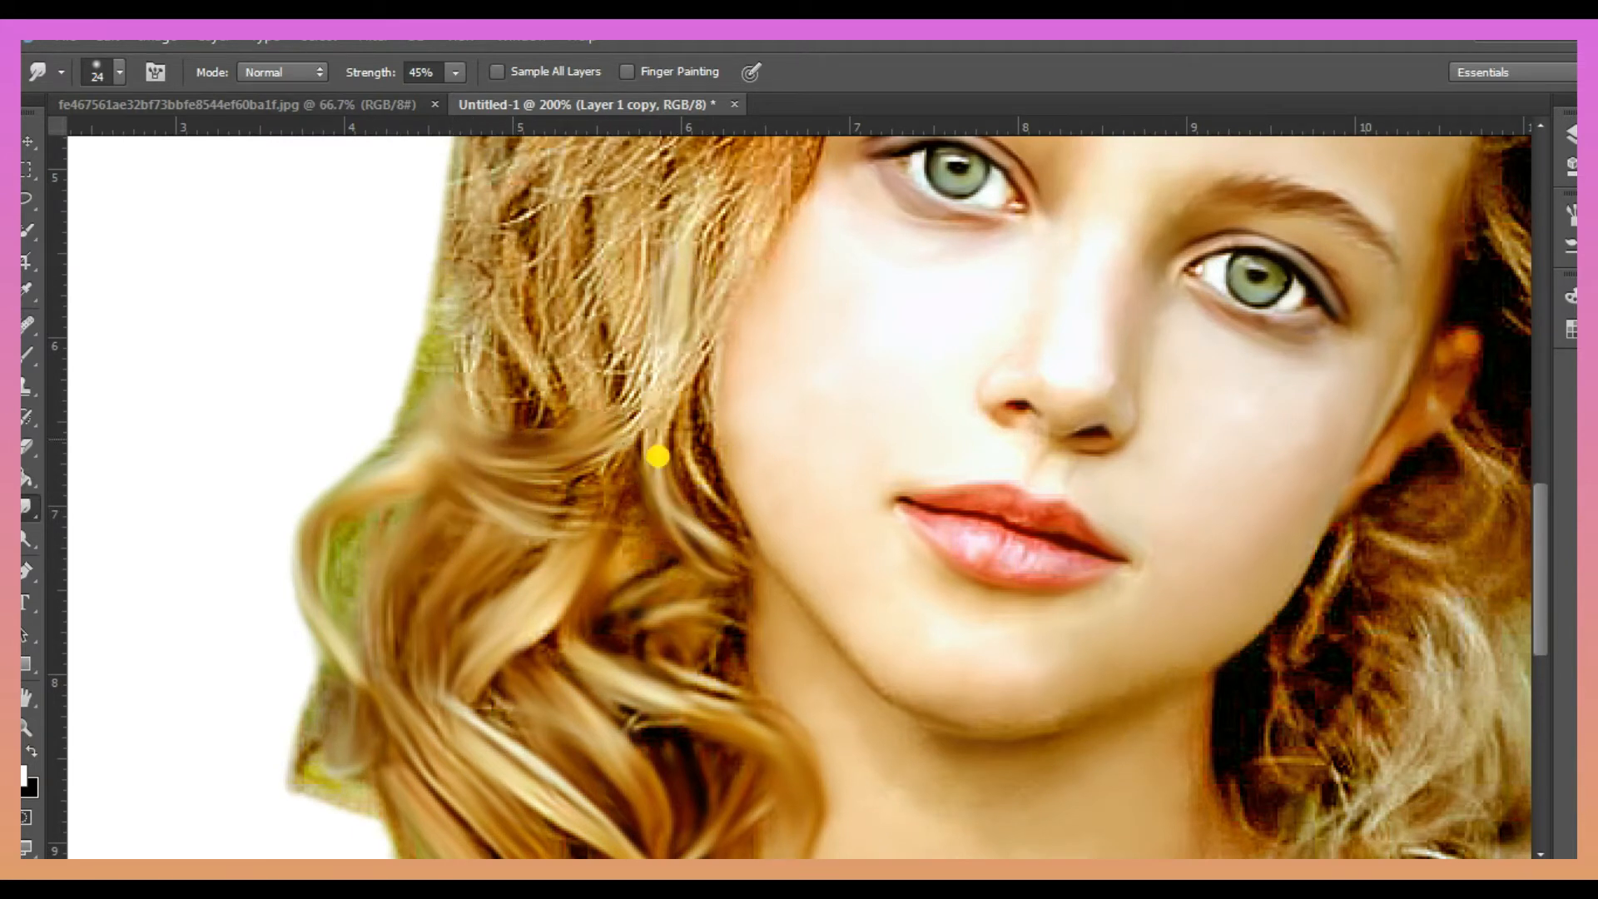
{"action": "mouse_move", "coordinate": [658, 457]}
{"action": "left_mouse_down"}
{"action": "mouse_move", "coordinate": [691, 427]}
{"action": "mouse_move", "coordinate": [633, 405]}
{"action": "left_mouse_up"}
{"action": "left_click_drag", "start_coordinate": [483, 353], "coordinate": [521, 366]}
Step: Smooth the long hair on the left side at eye and cheek level out to its edge
{"action": "scroll", "coordinate": [607, 311], "scroll_direction": "up", "scroll_amount": 6}
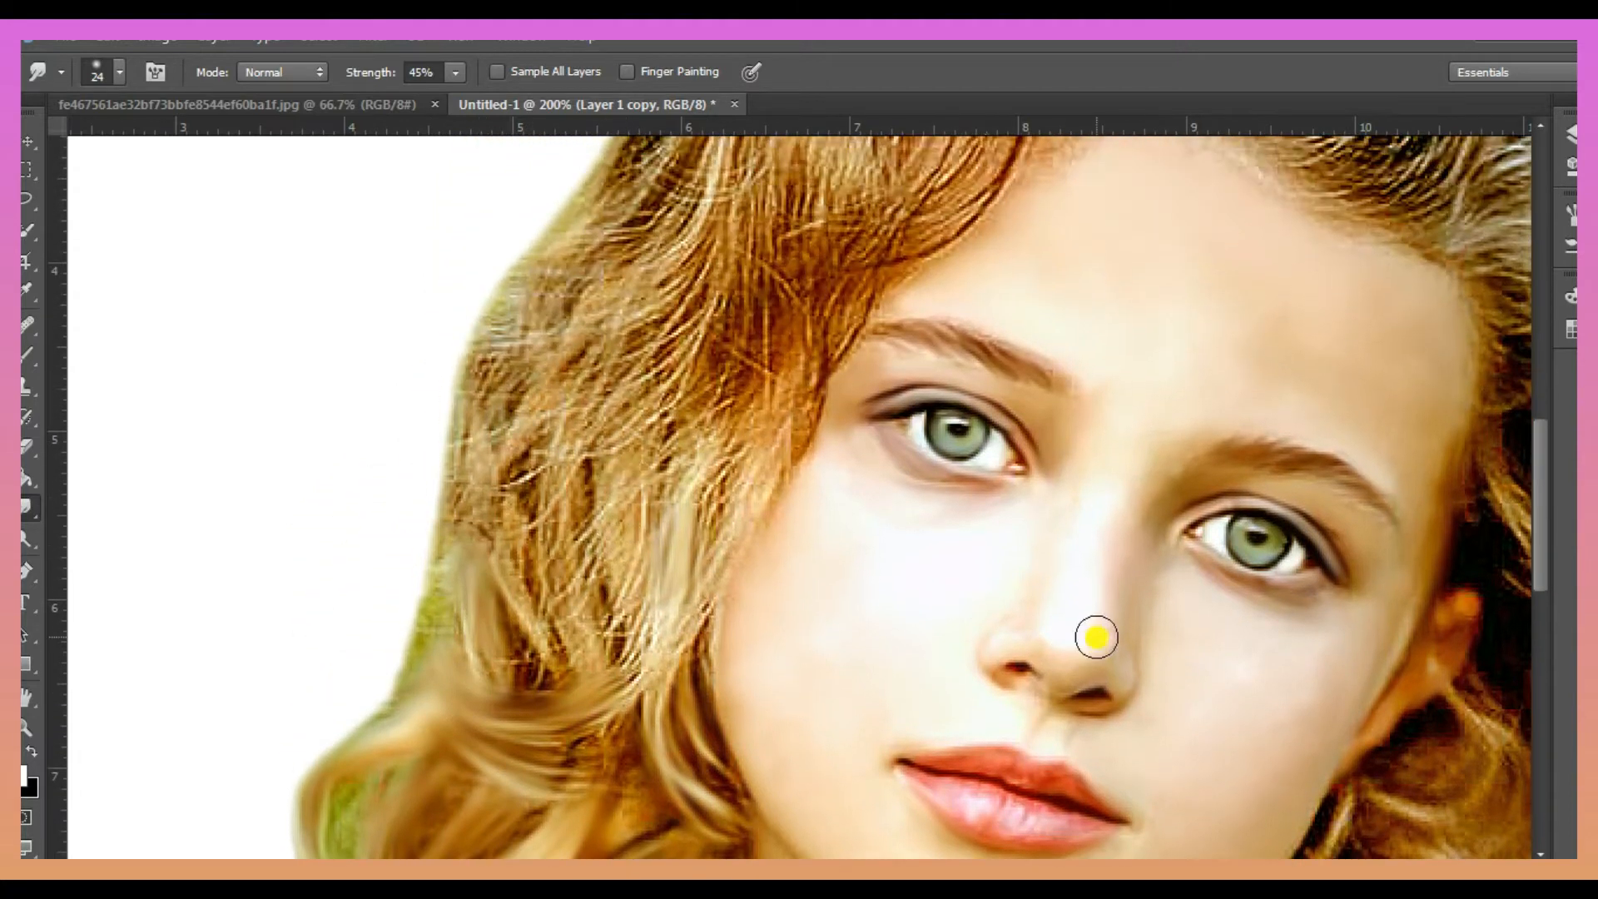
{"action": "left_click_drag", "start_coordinate": [783, 441], "coordinate": [716, 543]}
{"action": "left_click_drag", "start_coordinate": [677, 630], "coordinate": [625, 680]}
{"action": "left_click_drag", "start_coordinate": [712, 583], "coordinate": [726, 435]}
{"action": "mouse_move", "coordinate": [625, 565]}
{"action": "left_mouse_down"}
{"action": "mouse_move", "coordinate": [610, 502]}
{"action": "mouse_move", "coordinate": [612, 558]}
{"action": "mouse_move", "coordinate": [546, 560]}
{"action": "mouse_move", "coordinate": [581, 607]}
{"action": "mouse_move", "coordinate": [535, 658]}
{"action": "mouse_move", "coordinate": [503, 511]}
{"action": "mouse_move", "coordinate": [537, 401]}
{"action": "mouse_move", "coordinate": [503, 350]}
{"action": "mouse_move", "coordinate": [457, 492]}
{"action": "mouse_move", "coordinate": [465, 537]}
{"action": "mouse_move", "coordinate": [428, 608]}
{"action": "left_mouse_up"}
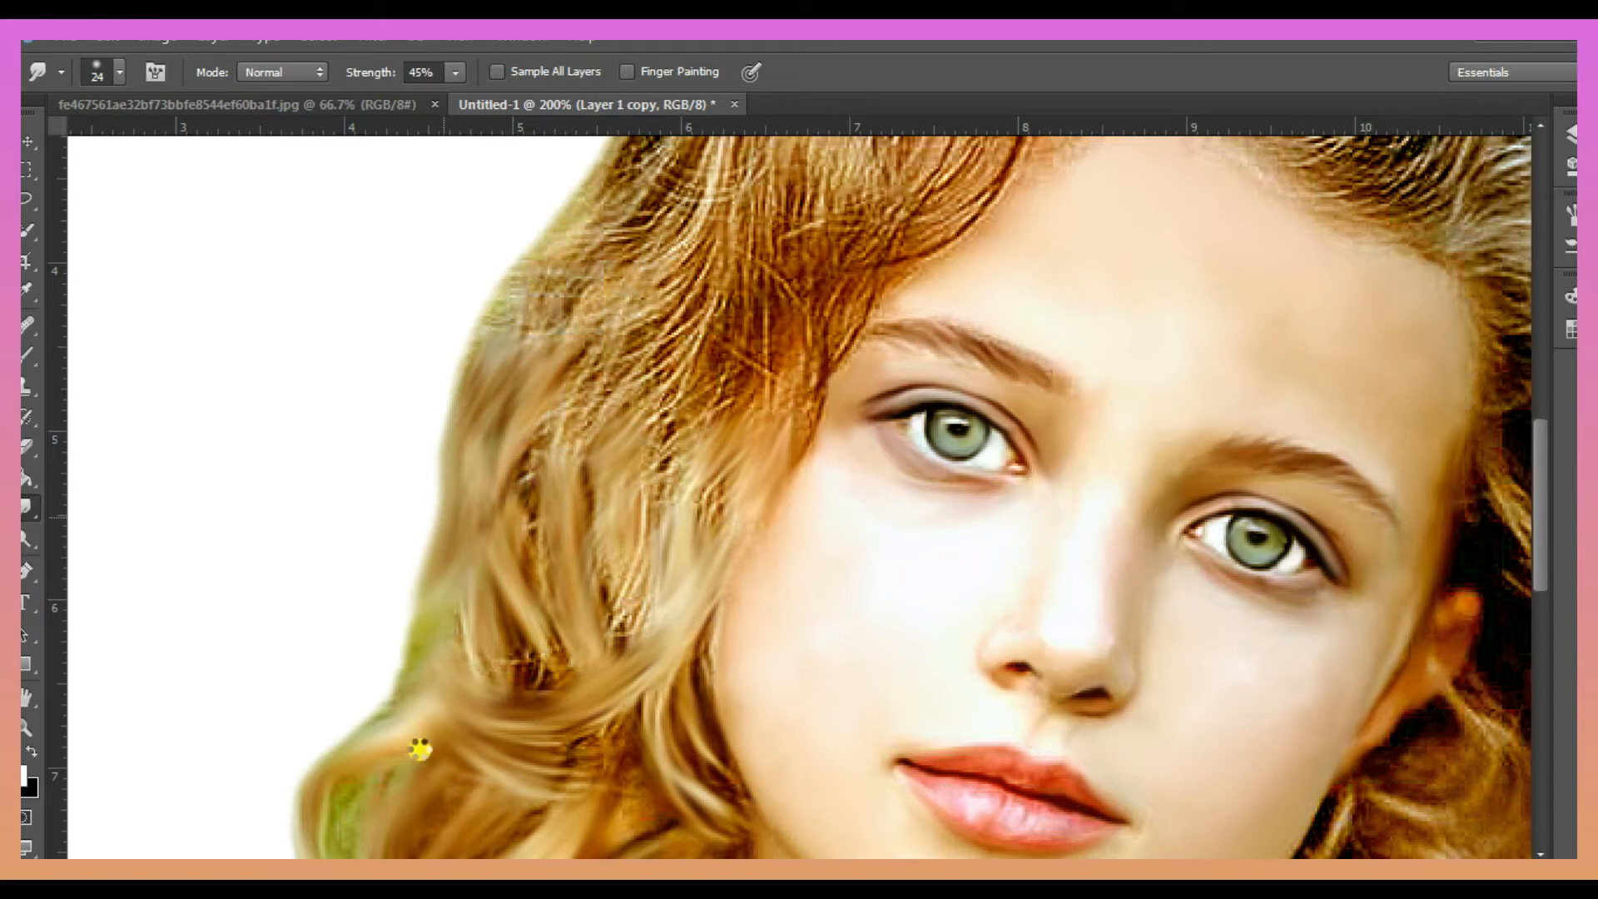
Step: Smudge the hair around the left temple and the front lock falling beside the forehead
{"action": "scroll", "coordinate": [571, 442], "scroll_direction": "up", "scroll_amount": 5}
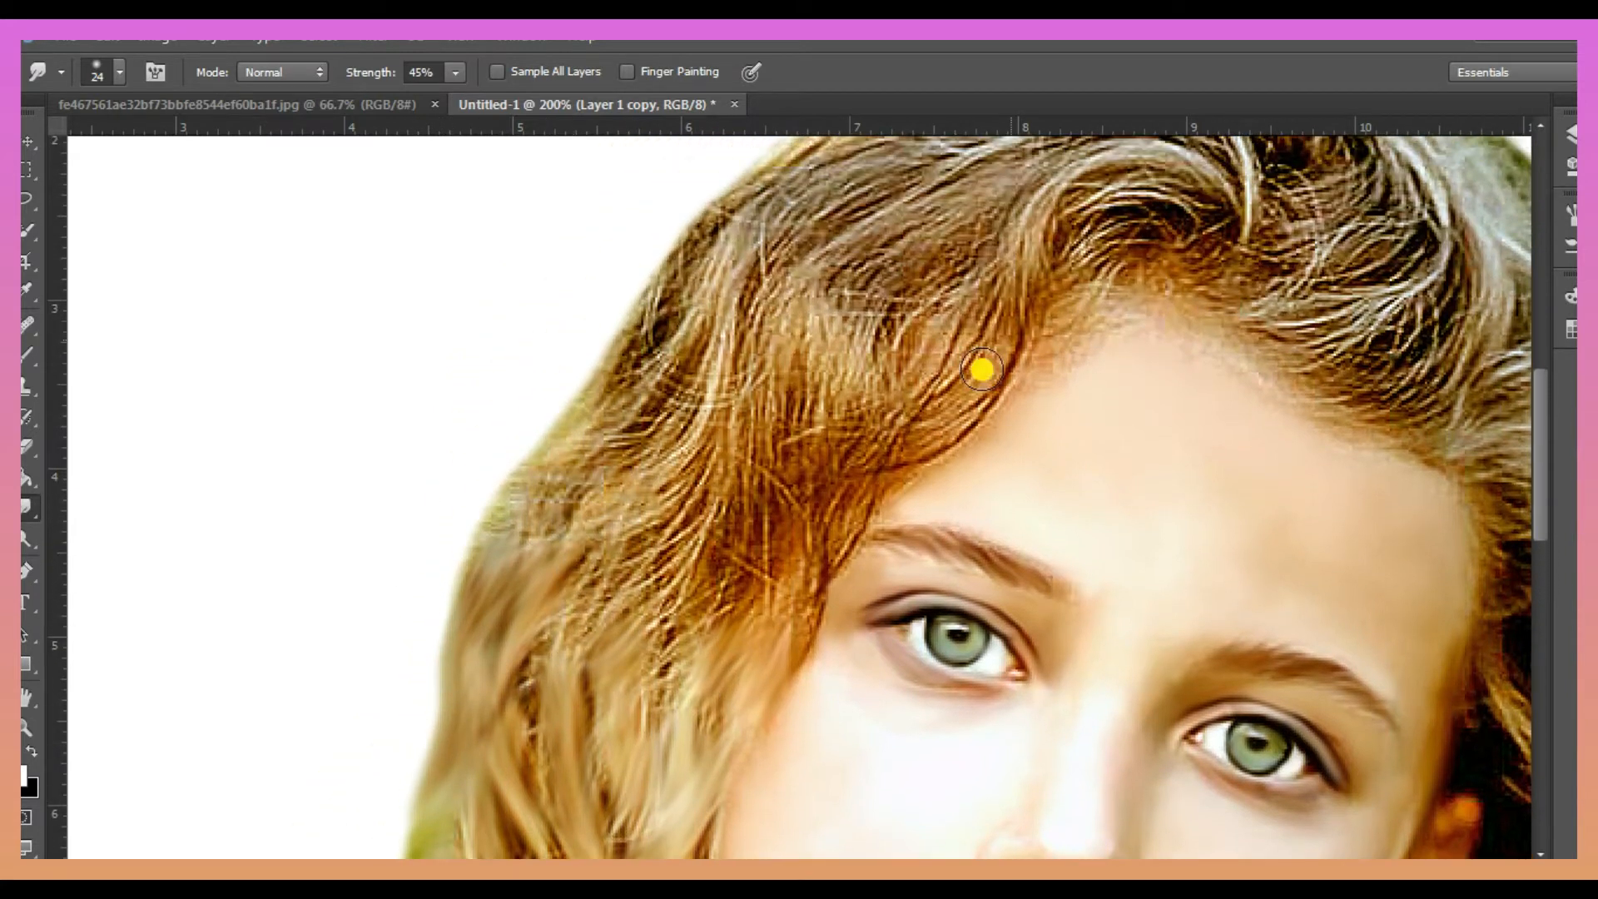
{"action": "mouse_move", "coordinate": [727, 332]}
{"action": "left_mouse_down"}
{"action": "mouse_move", "coordinate": [637, 435]}
{"action": "mouse_move", "coordinate": [541, 480]}
{"action": "mouse_move", "coordinate": [501, 545]}
{"action": "left_mouse_up"}
{"action": "left_click_drag", "start_coordinate": [679, 402], "coordinate": [728, 509]}
{"action": "mouse_move", "coordinate": [616, 571]}
{"action": "left_mouse_down"}
{"action": "mouse_move", "coordinate": [691, 564]}
{"action": "mouse_move", "coordinate": [681, 612]}
{"action": "mouse_move", "coordinate": [694, 540]}
{"action": "mouse_move", "coordinate": [672, 616]}
{"action": "mouse_move", "coordinate": [739, 589]}
{"action": "mouse_move", "coordinate": [817, 448]}
{"action": "mouse_move", "coordinate": [1031, 308]}
{"action": "mouse_move", "coordinate": [932, 422]}
{"action": "mouse_move", "coordinate": [849, 448]}
{"action": "mouse_move", "coordinate": [802, 620]}
{"action": "mouse_move", "coordinate": [831, 535]}
{"action": "mouse_move", "coordinate": [830, 555]}
{"action": "mouse_move", "coordinate": [786, 466]}
{"action": "mouse_move", "coordinate": [736, 591]}
{"action": "mouse_move", "coordinate": [851, 391]}
{"action": "mouse_move", "coordinate": [849, 313]}
{"action": "mouse_move", "coordinate": [941, 353]}
{"action": "left_mouse_up"}
Step: Blend the strands across the crown and the swept-back hair above the forehead into smooth waves
{"action": "scroll", "coordinate": [777, 382], "scroll_direction": "up", "scroll_amount": 3}
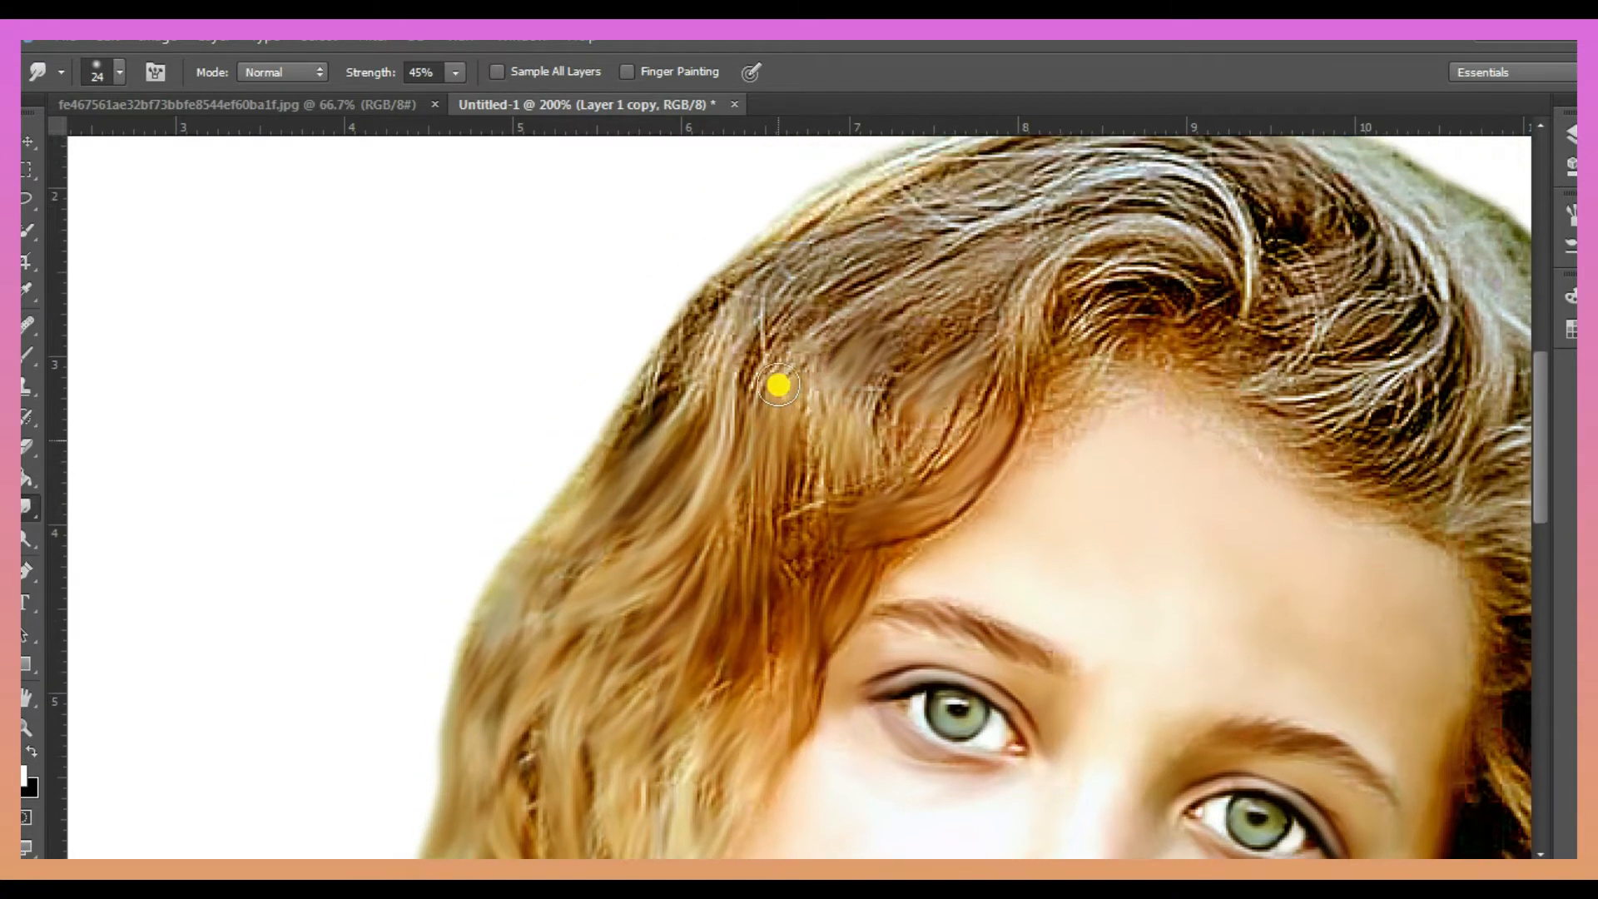
{"action": "mouse_move", "coordinate": [1220, 307]}
{"action": "left_mouse_down"}
{"action": "mouse_move", "coordinate": [1104, 288]}
{"action": "mouse_move", "coordinate": [1024, 400]}
{"action": "mouse_move", "coordinate": [1020, 441]}
{"action": "left_mouse_up"}
{"action": "mouse_move", "coordinate": [1159, 362]}
{"action": "left_mouse_down"}
{"action": "mouse_move", "coordinate": [1163, 328]}
{"action": "mouse_move", "coordinate": [1217, 396]}
{"action": "mouse_move", "coordinate": [1070, 449]}
{"action": "mouse_move", "coordinate": [1249, 306]}
{"action": "mouse_move", "coordinate": [1186, 218]}
{"action": "mouse_move", "coordinate": [879, 398]}
{"action": "mouse_move", "coordinate": [981, 435]}
{"action": "mouse_move", "coordinate": [870, 503]}
{"action": "left_mouse_up"}
{"action": "mouse_move", "coordinate": [801, 553]}
{"action": "left_mouse_down"}
{"action": "mouse_move", "coordinate": [732, 476]}
{"action": "mouse_move", "coordinate": [726, 597]}
{"action": "mouse_move", "coordinate": [637, 462]}
{"action": "mouse_move", "coordinate": [613, 496]}
{"action": "mouse_move", "coordinate": [943, 290]}
{"action": "mouse_move", "coordinate": [859, 313]}
{"action": "mouse_move", "coordinate": [924, 280]}
{"action": "mouse_move", "coordinate": [852, 388]}
{"action": "mouse_move", "coordinate": [826, 364]}
{"action": "mouse_move", "coordinate": [778, 459]}
{"action": "mouse_move", "coordinate": [848, 370]}
{"action": "left_mouse_up"}
{"action": "left_click", "coordinate": [1049, 197]}
{"action": "mouse_move", "coordinate": [1309, 447]}
{"action": "left_mouse_down"}
{"action": "mouse_move", "coordinate": [1331, 501]}
{"action": "mouse_move", "coordinate": [1333, 404]}
{"action": "mouse_move", "coordinate": [1259, 437]}
{"action": "mouse_move", "coordinate": [1431, 359]}
{"action": "mouse_move", "coordinate": [1380, 537]}
{"action": "mouse_move", "coordinate": [1472, 464]}
{"action": "mouse_move", "coordinate": [1415, 288]}
{"action": "left_mouse_up"}
{"action": "mouse_move", "coordinate": [1426, 469]}
{"action": "left_mouse_down"}
{"action": "mouse_move", "coordinate": [1356, 307]}
{"action": "mouse_move", "coordinate": [1226, 193]}
{"action": "mouse_move", "coordinate": [1006, 196]}
{"action": "mouse_move", "coordinate": [957, 242]}
{"action": "mouse_move", "coordinate": [896, 250]}
{"action": "mouse_move", "coordinate": [846, 521]}
{"action": "mouse_move", "coordinate": [903, 328]}
{"action": "mouse_move", "coordinate": [1035, 278]}
{"action": "mouse_move", "coordinate": [1018, 301]}
{"action": "mouse_move", "coordinate": [1049, 208]}
{"action": "mouse_move", "coordinate": [1154, 671]}
{"action": "left_mouse_up"}
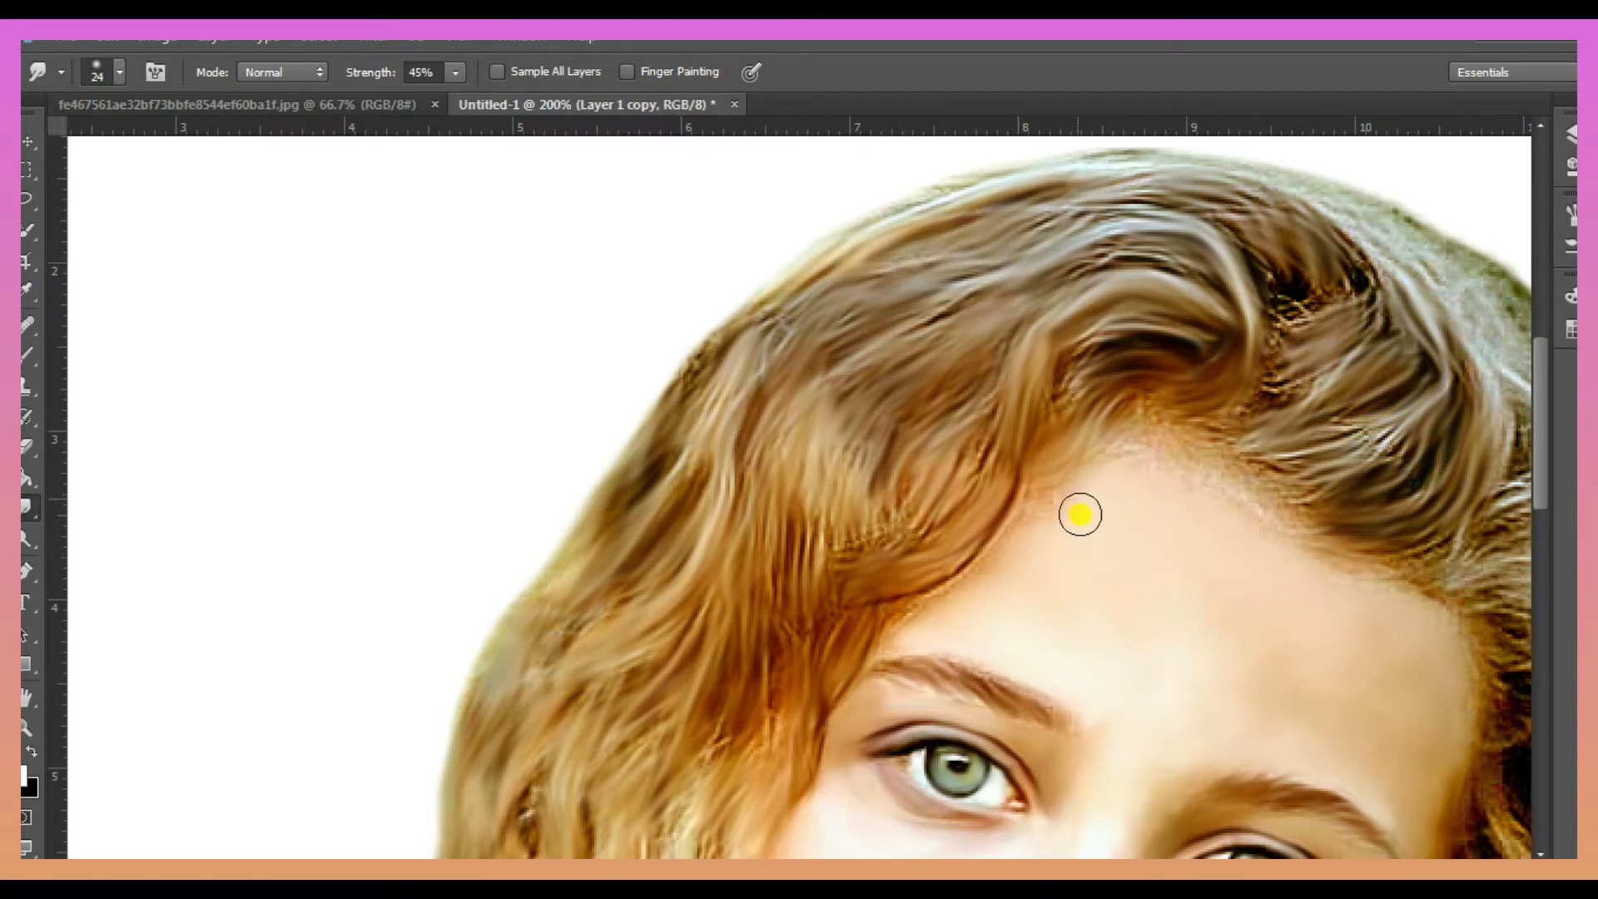
Step: Soften the forehead hairline and smudge the hair above the right temple
{"action": "mouse_move", "coordinate": [1195, 515]}
{"action": "left_mouse_down"}
{"action": "mouse_move", "coordinate": [1153, 458]}
{"action": "mouse_move", "coordinate": [1165, 478]}
{"action": "mouse_move", "coordinate": [1219, 425]}
{"action": "left_mouse_up"}
{"action": "scroll", "coordinate": [800, 497], "scroll_direction": "right", "scroll_amount": 5}
{"action": "left_click_drag", "start_coordinate": [1194, 556], "coordinate": [1278, 612]}
{"action": "left_click_drag", "start_coordinate": [1199, 501], "coordinate": [1249, 491]}
{"action": "mouse_move", "coordinate": [1207, 385]}
{"action": "left_mouse_down"}
{"action": "mouse_move", "coordinate": [1183, 348]}
{"action": "mouse_move", "coordinate": [1289, 517]}
{"action": "mouse_move", "coordinate": [1115, 275]}
{"action": "mouse_move", "coordinate": [1011, 192]}
{"action": "mouse_move", "coordinate": [879, 157]}
{"action": "mouse_move", "coordinate": [1244, 370]}
{"action": "mouse_move", "coordinate": [1240, 329]}
{"action": "mouse_move", "coordinate": [1255, 343]}
{"action": "mouse_move", "coordinate": [1305, 587]}
{"action": "mouse_move", "coordinate": [1337, 647]}
{"action": "mouse_move", "coordinate": [1297, 569]}
{"action": "mouse_move", "coordinate": [1336, 551]}
{"action": "mouse_move", "coordinate": [1193, 545]}
{"action": "mouse_move", "coordinate": [1272, 534]}
{"action": "mouse_move", "coordinate": [1310, 596]}
{"action": "mouse_move", "coordinate": [1292, 524]}
{"action": "mouse_move", "coordinate": [1252, 741]}
{"action": "mouse_move", "coordinate": [1082, 446]}
{"action": "mouse_move", "coordinate": [1096, 409]}
{"action": "mouse_move", "coordinate": [958, 375]}
{"action": "mouse_move", "coordinate": [943, 392]}
{"action": "mouse_move", "coordinate": [998, 288]}
{"action": "mouse_move", "coordinate": [1022, 338]}
{"action": "left_mouse_up"}
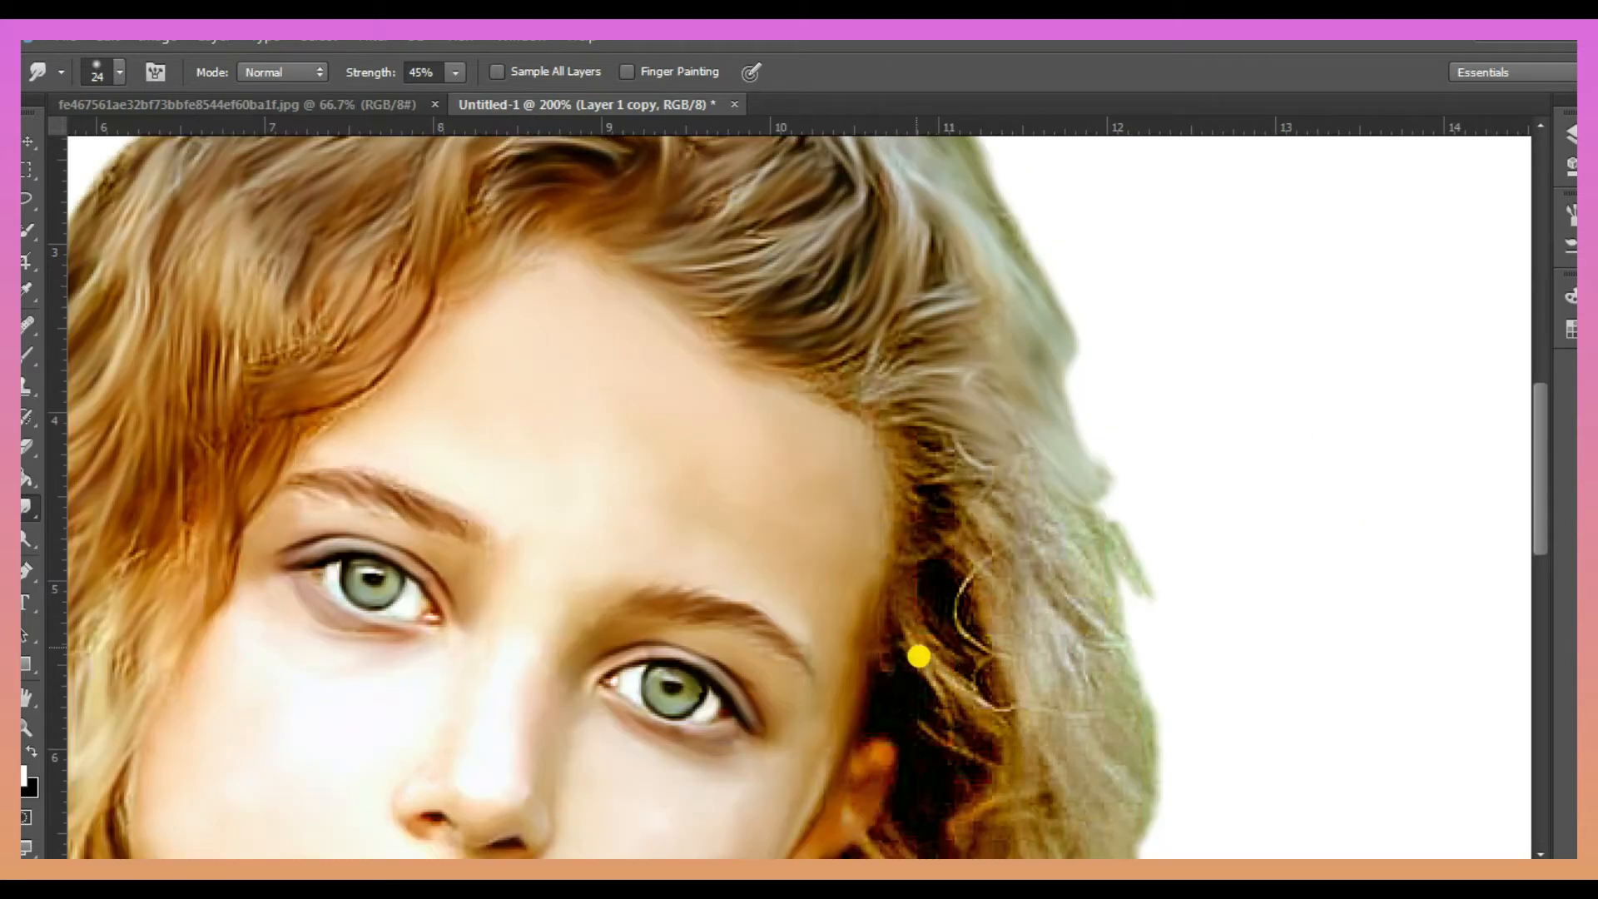
Step: Smudge the dark and light strands beside the right temple and above the ear
{"action": "left_click_drag", "start_coordinate": [916, 653], "coordinate": [1021, 750]}
{"action": "left_click_drag", "start_coordinate": [946, 461], "coordinate": [980, 473]}
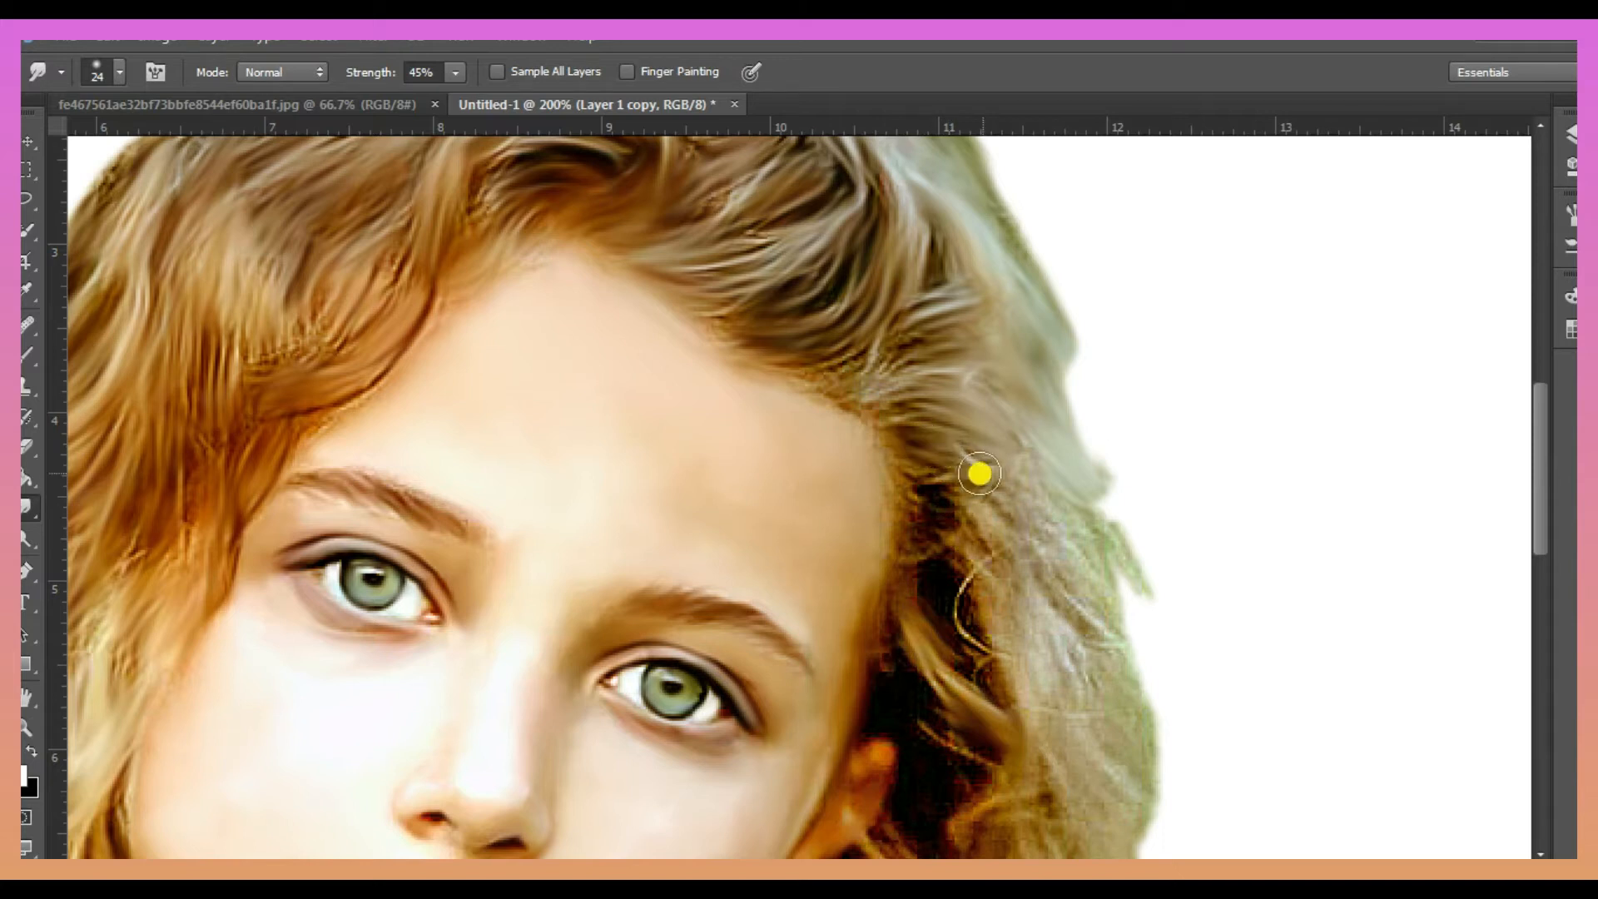
{"action": "mouse_move", "coordinate": [1117, 544]}
{"action": "left_mouse_down"}
{"action": "mouse_move", "coordinate": [1091, 464]}
{"action": "mouse_move", "coordinate": [1135, 667]}
{"action": "mouse_move", "coordinate": [1153, 612]}
{"action": "left_mouse_up"}
{"action": "left_click_drag", "start_coordinate": [966, 548], "coordinate": [1008, 626]}
{"action": "mouse_move", "coordinate": [1087, 683]}
{"action": "left_mouse_down"}
{"action": "mouse_move", "coordinate": [952, 607]}
{"action": "mouse_move", "coordinate": [978, 533]}
{"action": "mouse_move", "coordinate": [921, 505]}
{"action": "mouse_move", "coordinate": [946, 542]}
{"action": "mouse_move", "coordinate": [928, 725]}
{"action": "mouse_move", "coordinate": [892, 641]}
{"action": "mouse_move", "coordinate": [953, 727]}
{"action": "left_mouse_up"}
Step: Blend the outer hair on the right side at ear and cheek level
{"action": "scroll", "coordinate": [982, 735], "scroll_direction": "down", "scroll_amount": 3}
{"action": "scroll", "coordinate": [1121, 681], "scroll_direction": "down", "scroll_amount": 3}
{"action": "left_click_drag", "start_coordinate": [1099, 421], "coordinate": [1146, 452]}
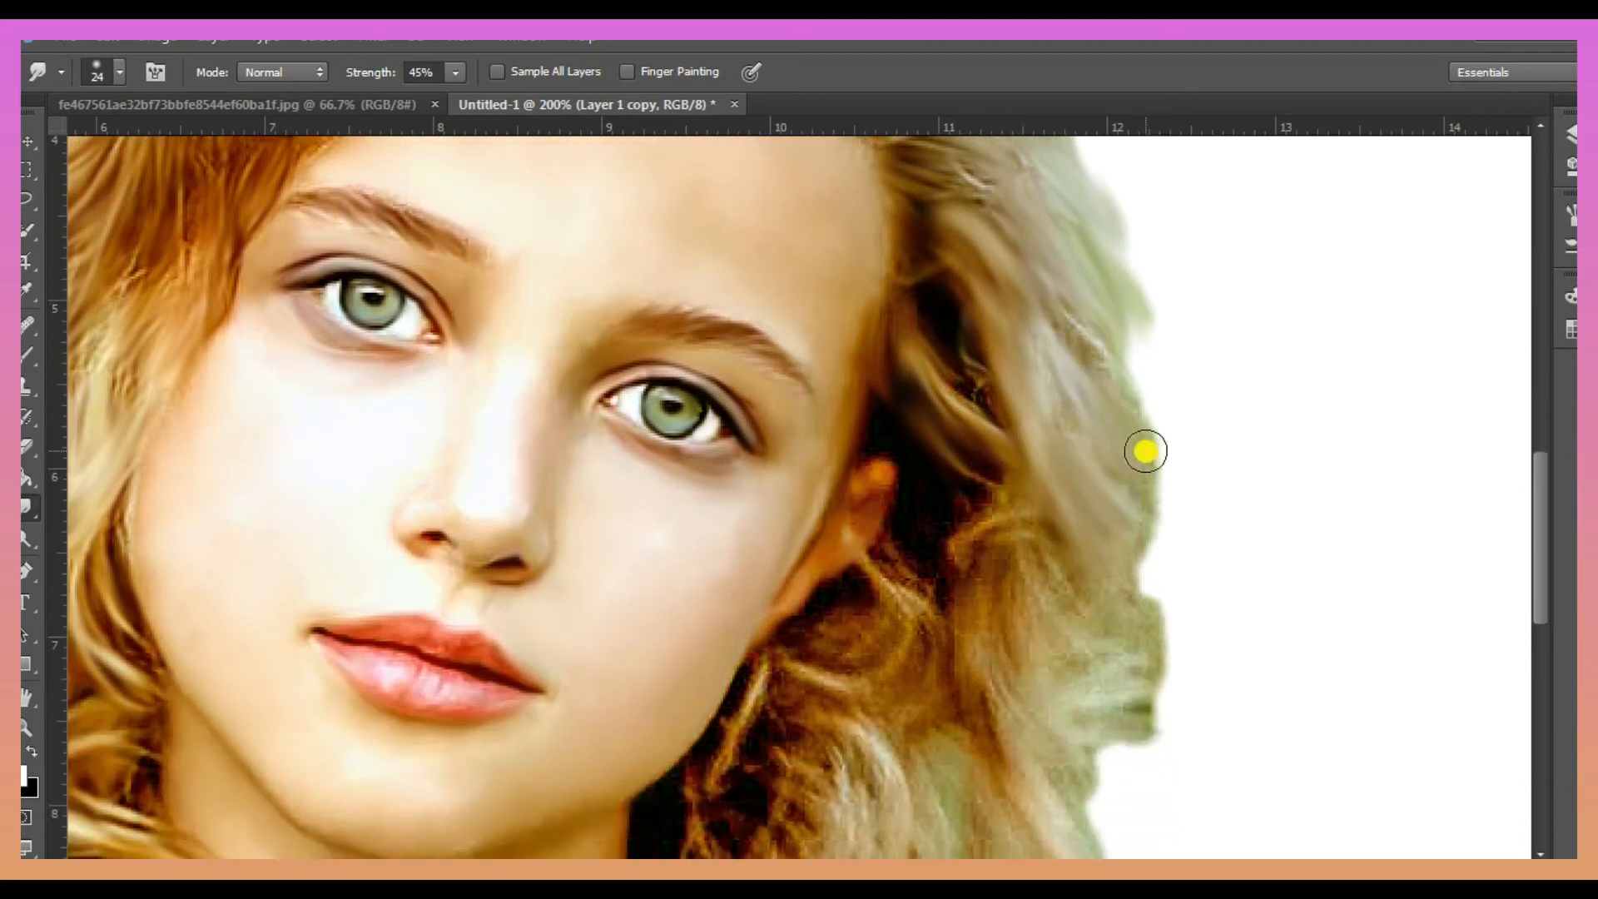
{"action": "scroll", "coordinate": [1060, 582], "scroll_direction": "down", "scroll_amount": 2}
{"action": "mouse_move", "coordinate": [1042, 653]}
{"action": "left_mouse_down"}
{"action": "mouse_move", "coordinate": [1014, 432]}
{"action": "mouse_move", "coordinate": [907, 533]}
{"action": "mouse_move", "coordinate": [882, 655]}
{"action": "mouse_move", "coordinate": [804, 670]}
{"action": "mouse_move", "coordinate": [791, 728]}
{"action": "mouse_move", "coordinate": [732, 764]}
{"action": "mouse_move", "coordinate": [657, 759]}
{"action": "mouse_move", "coordinate": [696, 807]}
{"action": "mouse_move", "coordinate": [842, 652]}
{"action": "mouse_move", "coordinate": [920, 649]}
{"action": "mouse_move", "coordinate": [945, 607]}
{"action": "mouse_move", "coordinate": [952, 680]}
{"action": "left_mouse_up"}
Step: Smooth the curls beneath the ear and the lower outer locks on the right side
{"action": "scroll", "coordinate": [952, 680], "scroll_direction": "down", "scroll_amount": 1}
{"action": "left_click_drag", "start_coordinate": [768, 595], "coordinate": [737, 629]}
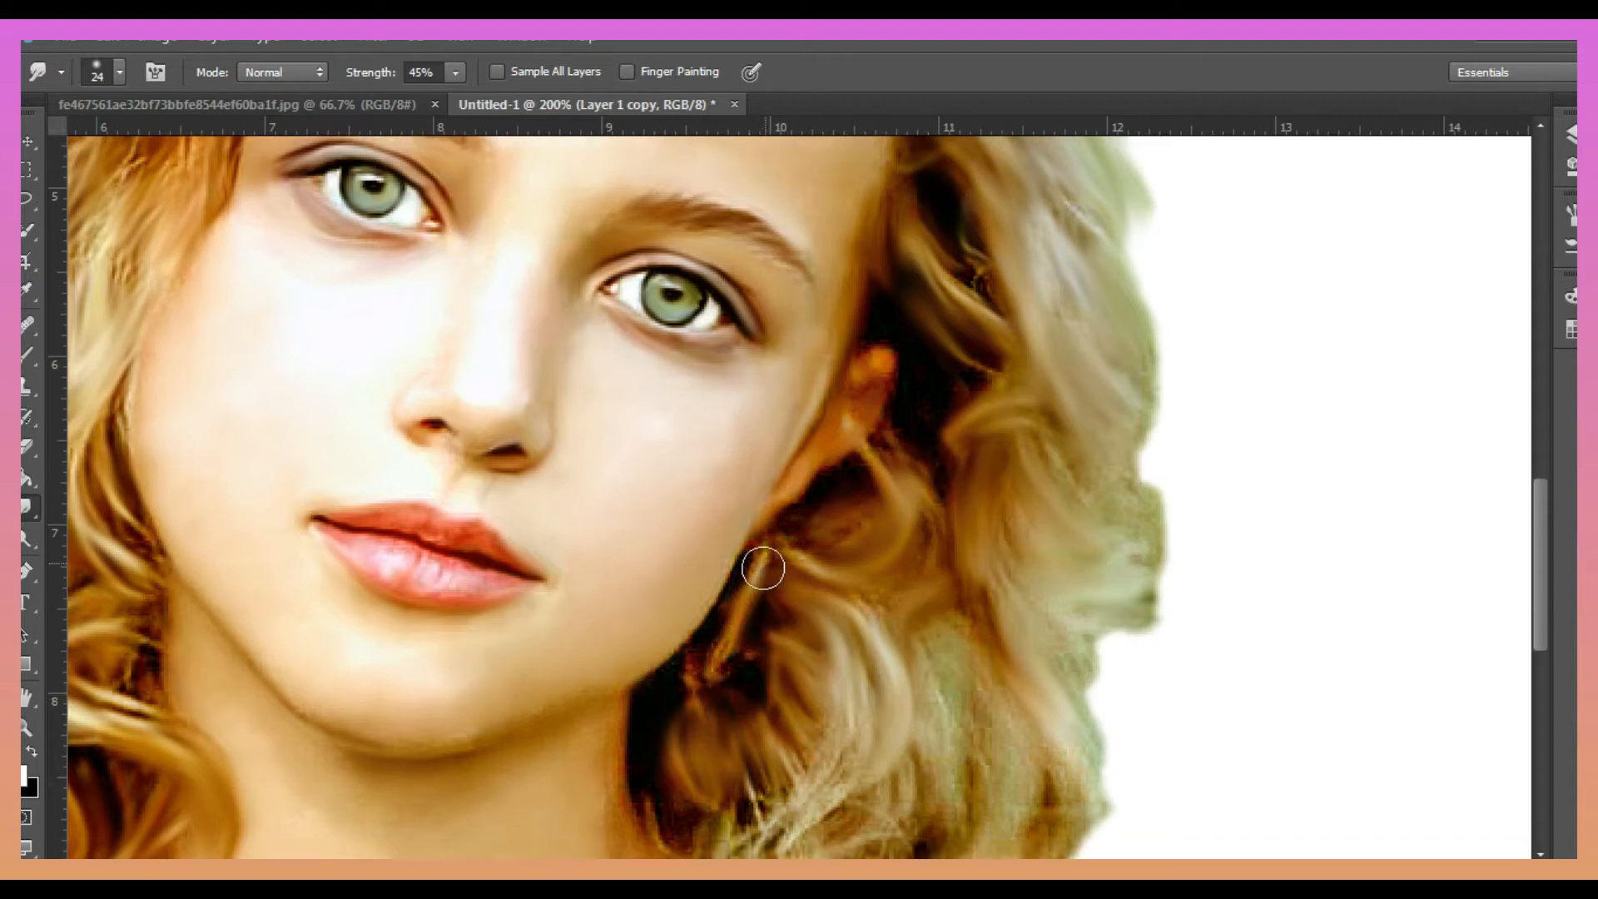
{"action": "scroll", "coordinate": [799, 742], "scroll_direction": "down", "scroll_amount": 7}
{"action": "left_click_drag", "start_coordinate": [1021, 634], "coordinate": [958, 748]}
{"action": "mouse_move", "coordinate": [959, 513]}
{"action": "left_mouse_down"}
{"action": "mouse_move", "coordinate": [985, 584]}
{"action": "mouse_move", "coordinate": [1066, 624]}
{"action": "mouse_move", "coordinate": [1026, 744]}
{"action": "mouse_move", "coordinate": [976, 630]}
{"action": "left_mouse_up"}
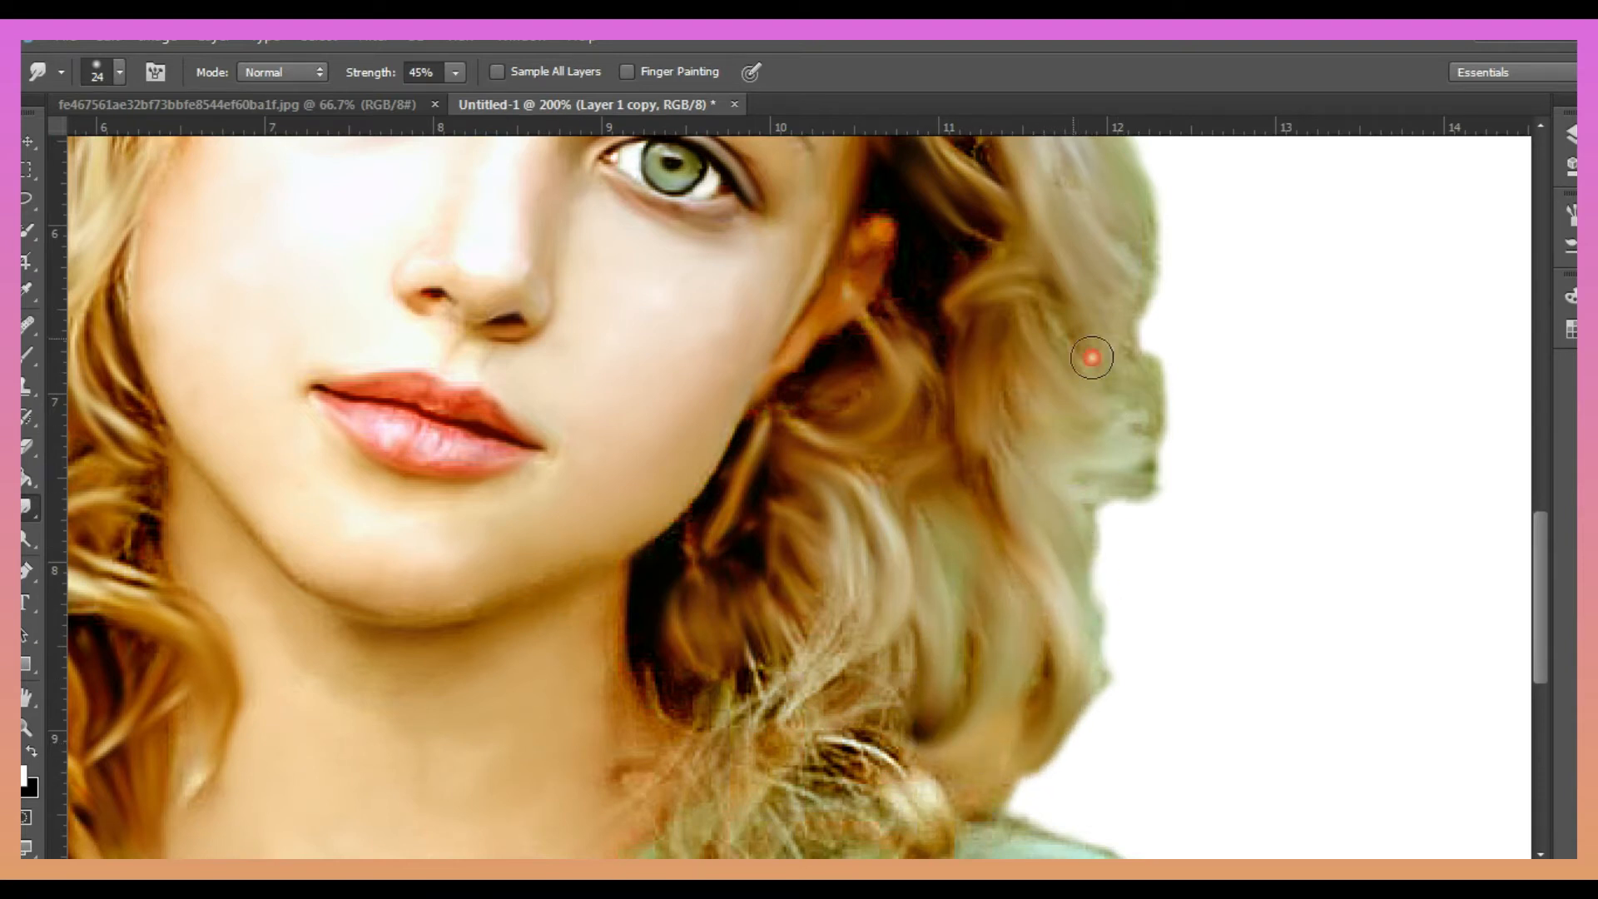
Step: Smudge the fine bottom curls lying over the right shoulder and beside the neck
{"action": "scroll", "coordinate": [1082, 613], "scroll_direction": "down", "scroll_amount": 7}
{"action": "mouse_move", "coordinate": [722, 703]}
{"action": "left_mouse_down"}
{"action": "mouse_move", "coordinate": [721, 738]}
{"action": "mouse_move", "coordinate": [841, 641]}
{"action": "mouse_move", "coordinate": [882, 547]}
{"action": "mouse_move", "coordinate": [921, 666]}
{"action": "mouse_move", "coordinate": [857, 616]}
{"action": "mouse_move", "coordinate": [956, 706]}
{"action": "left_mouse_up"}
{"action": "mouse_move", "coordinate": [673, 647]}
{"action": "left_mouse_down"}
{"action": "mouse_move", "coordinate": [791, 535]}
{"action": "mouse_move", "coordinate": [757, 571]}
{"action": "mouse_move", "coordinate": [700, 560]}
{"action": "mouse_move", "coordinate": [676, 610]}
{"action": "left_mouse_up"}
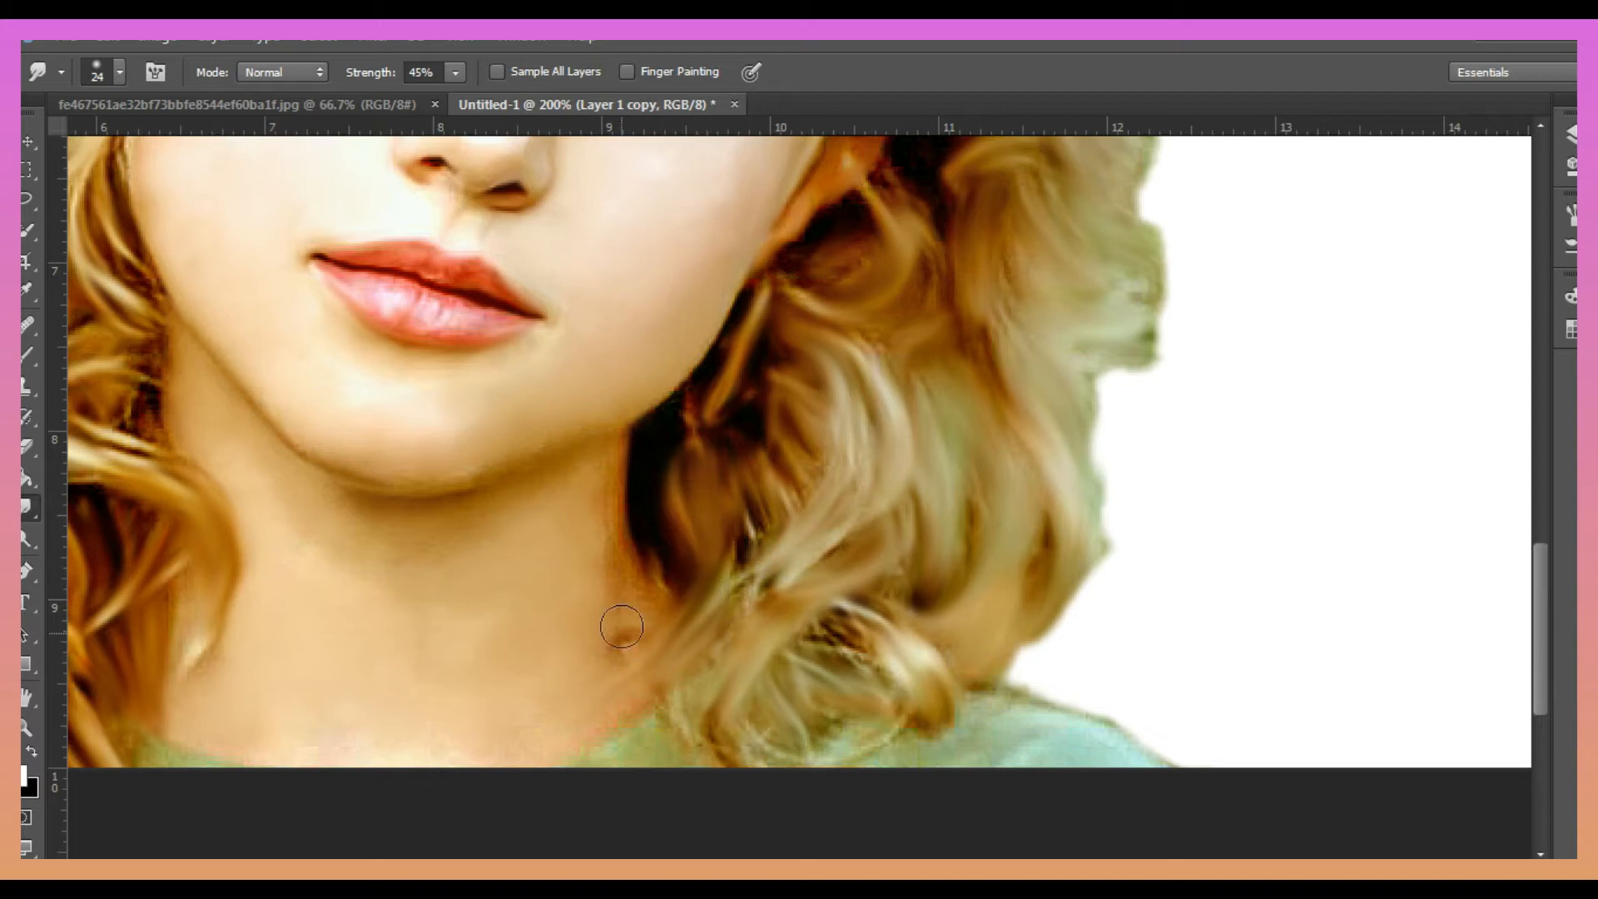
{"action": "scroll", "coordinate": [499, 675], "scroll_direction": "down", "scroll_amount": 2}
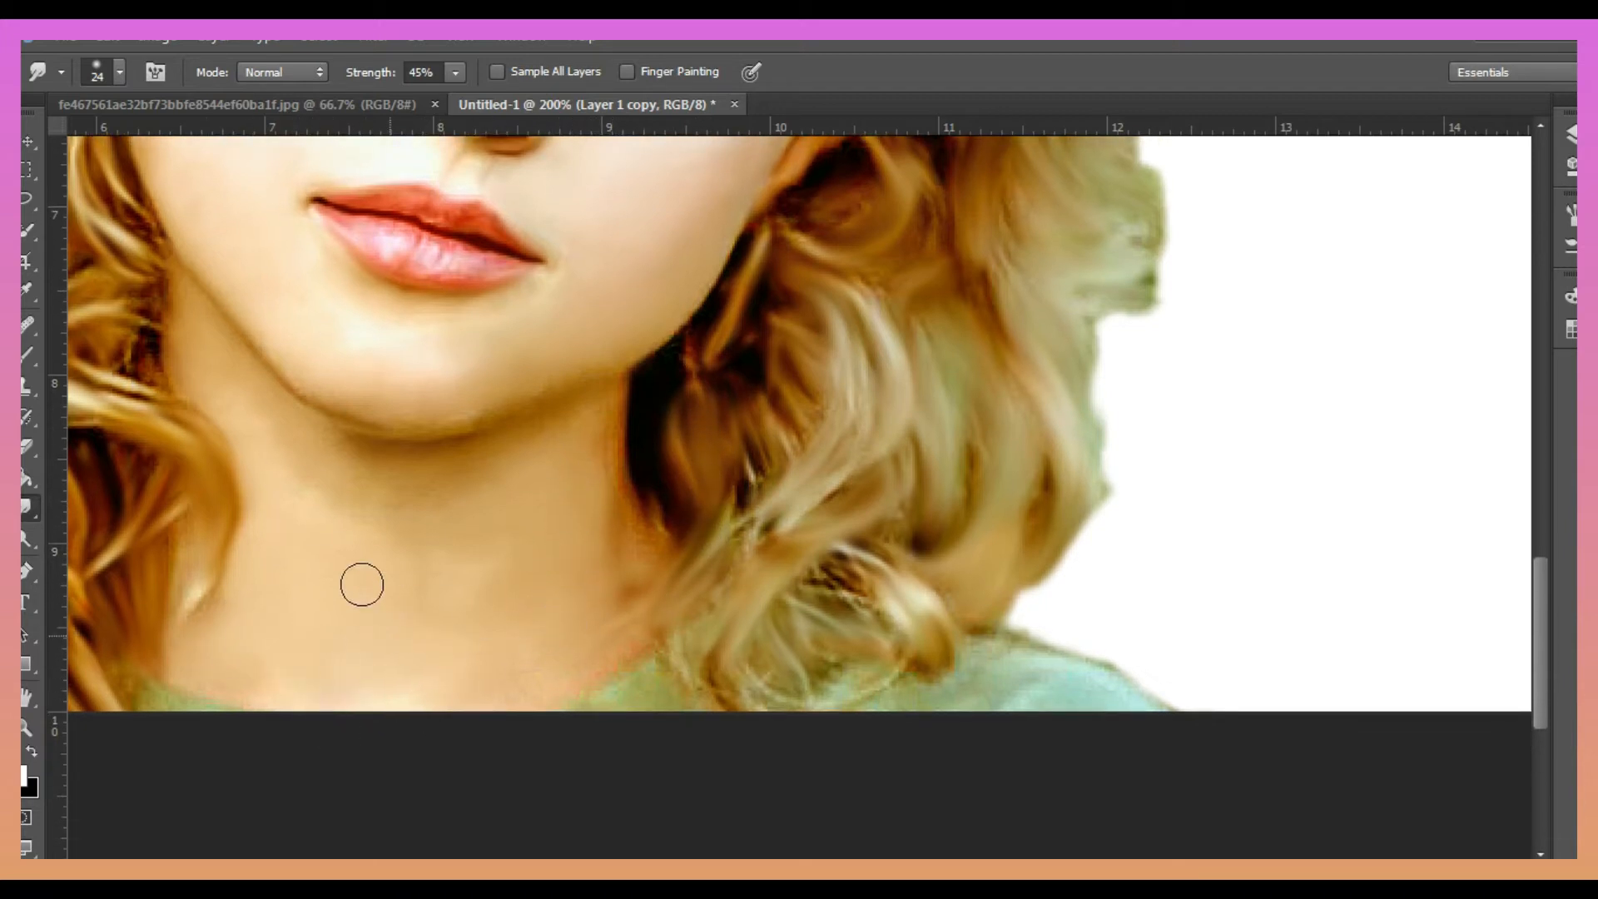
{"action": "left_click_drag", "start_coordinate": [842, 570], "coordinate": [858, 585]}
Step: Choose the 201 px irregular brush preset for smudging, reduce it to 48 px and smooth the neck skin
{"action": "left_click", "coordinate": [1570, 246]}
{"action": "scroll", "coordinate": [1149, 510], "scroll_direction": "up", "scroll_amount": 1}
{"action": "left_click", "coordinate": [1190, 544]}
{"action": "left_click", "coordinate": [1214, 250]}
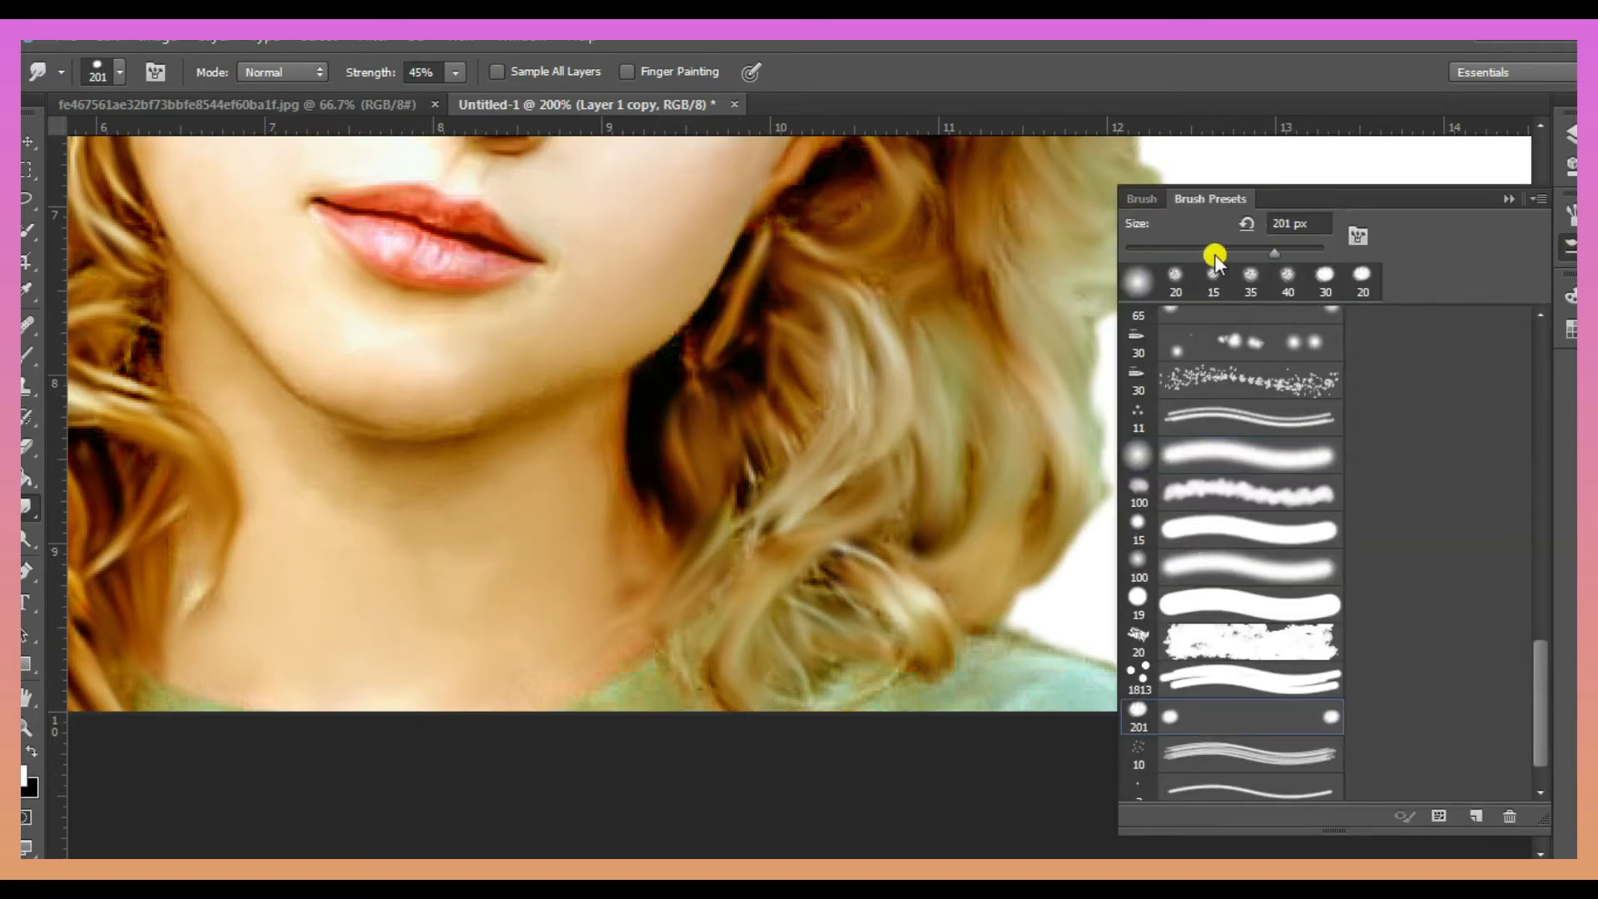
{"action": "left_click_drag", "start_coordinate": [1120, 537], "coordinate": [1274, 533]}
{"action": "right_click", "coordinate": [499, 554]}
{"action": "left_click", "coordinate": [580, 568]}
{"action": "left_click_drag", "start_coordinate": [406, 581], "coordinate": [505, 667]}
{"action": "left_click_drag", "start_coordinate": [538, 574], "coordinate": [387, 575]}
{"action": "left_click_drag", "start_coordinate": [290, 526], "coordinate": [339, 572]}
Step: Reduce the smudge brush to 29 px and refine the jawline, neck edges, nearby hair and collar edge
{"action": "right_click", "coordinate": [514, 506]}
{"action": "left_click", "coordinate": [653, 563]}
{"action": "left_click_drag", "start_coordinate": [592, 370], "coordinate": [510, 406]}
{"action": "left_click", "coordinate": [261, 322]}
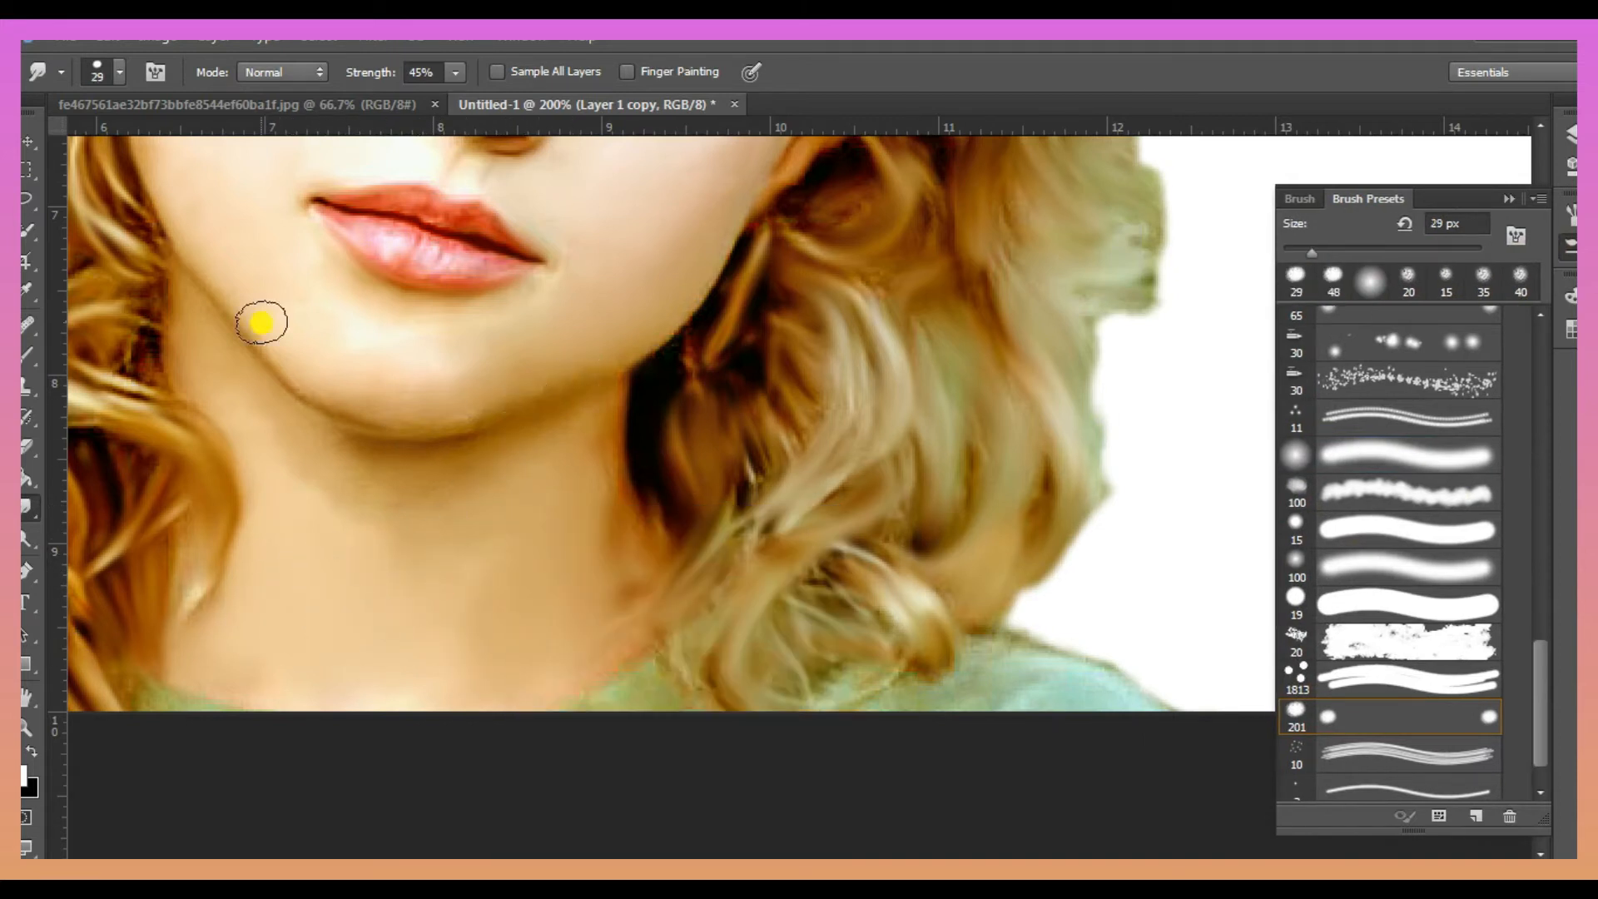
{"action": "mouse_move", "coordinate": [649, 486]}
{"action": "left_mouse_down"}
{"action": "mouse_move", "coordinate": [663, 350]}
{"action": "mouse_move", "coordinate": [701, 255]}
{"action": "left_mouse_up"}
{"action": "left_click_drag", "start_coordinate": [861, 283], "coordinate": [889, 282]}
{"action": "left_click_drag", "start_coordinate": [1017, 275], "coordinate": [1049, 441]}
{"action": "mouse_move", "coordinate": [588, 710]}
{"action": "left_mouse_down"}
{"action": "mouse_move", "coordinate": [641, 694]}
{"action": "mouse_move", "coordinate": [571, 691]}
{"action": "left_mouse_up"}
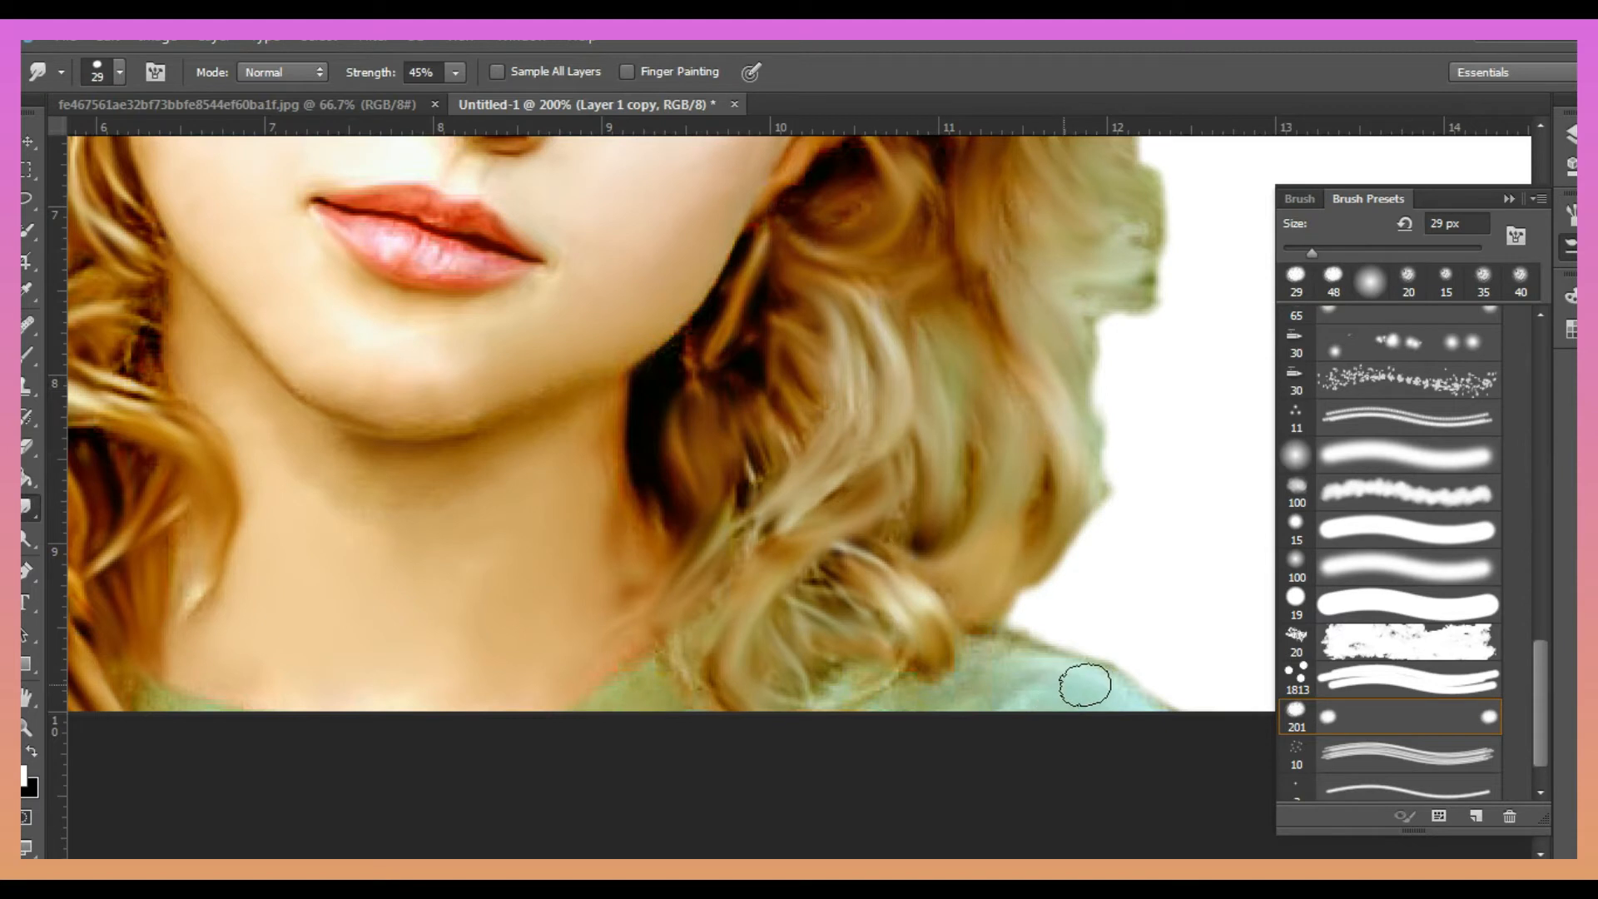
Step: Move the portrait up and to the right on the canvas
{"action": "left_click", "coordinate": [1571, 247]}
{"action": "key", "text": "ctrl+minus"}
{"action": "key", "text": "ctrl+minus"}
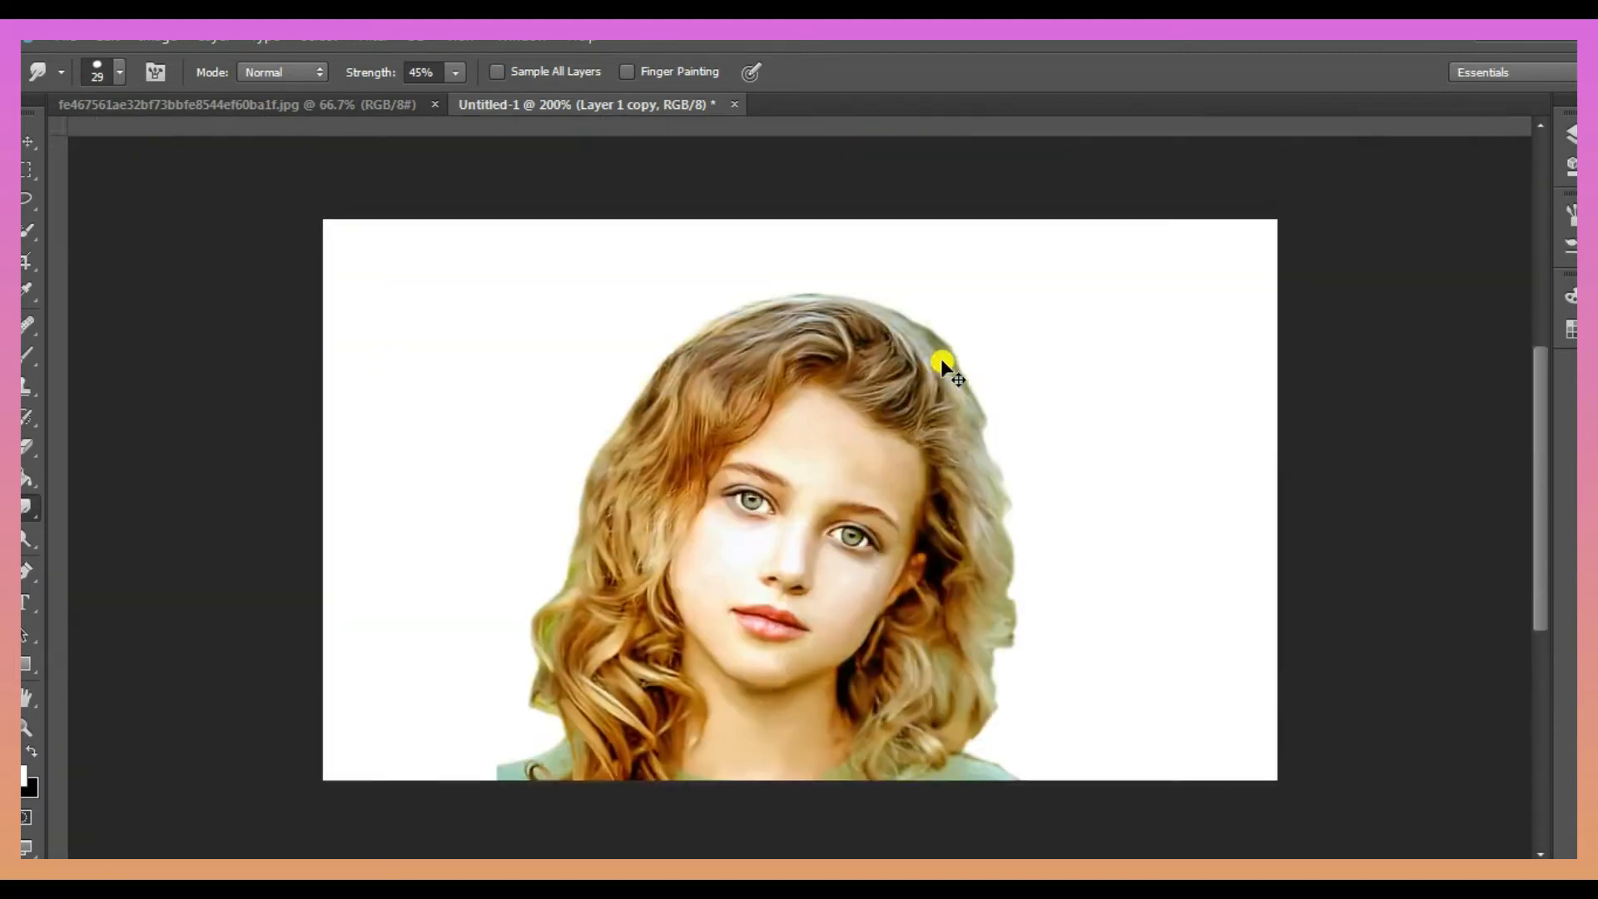
{"action": "left_click", "coordinate": [1571, 133]}
{"action": "key", "text": "v"}
{"action": "mouse_move", "coordinate": [807, 466]}
{"action": "left_mouse_down"}
{"action": "mouse_move", "coordinate": [857, 479]}
{"action": "mouse_move", "coordinate": [874, 426]}
{"action": "left_mouse_up"}
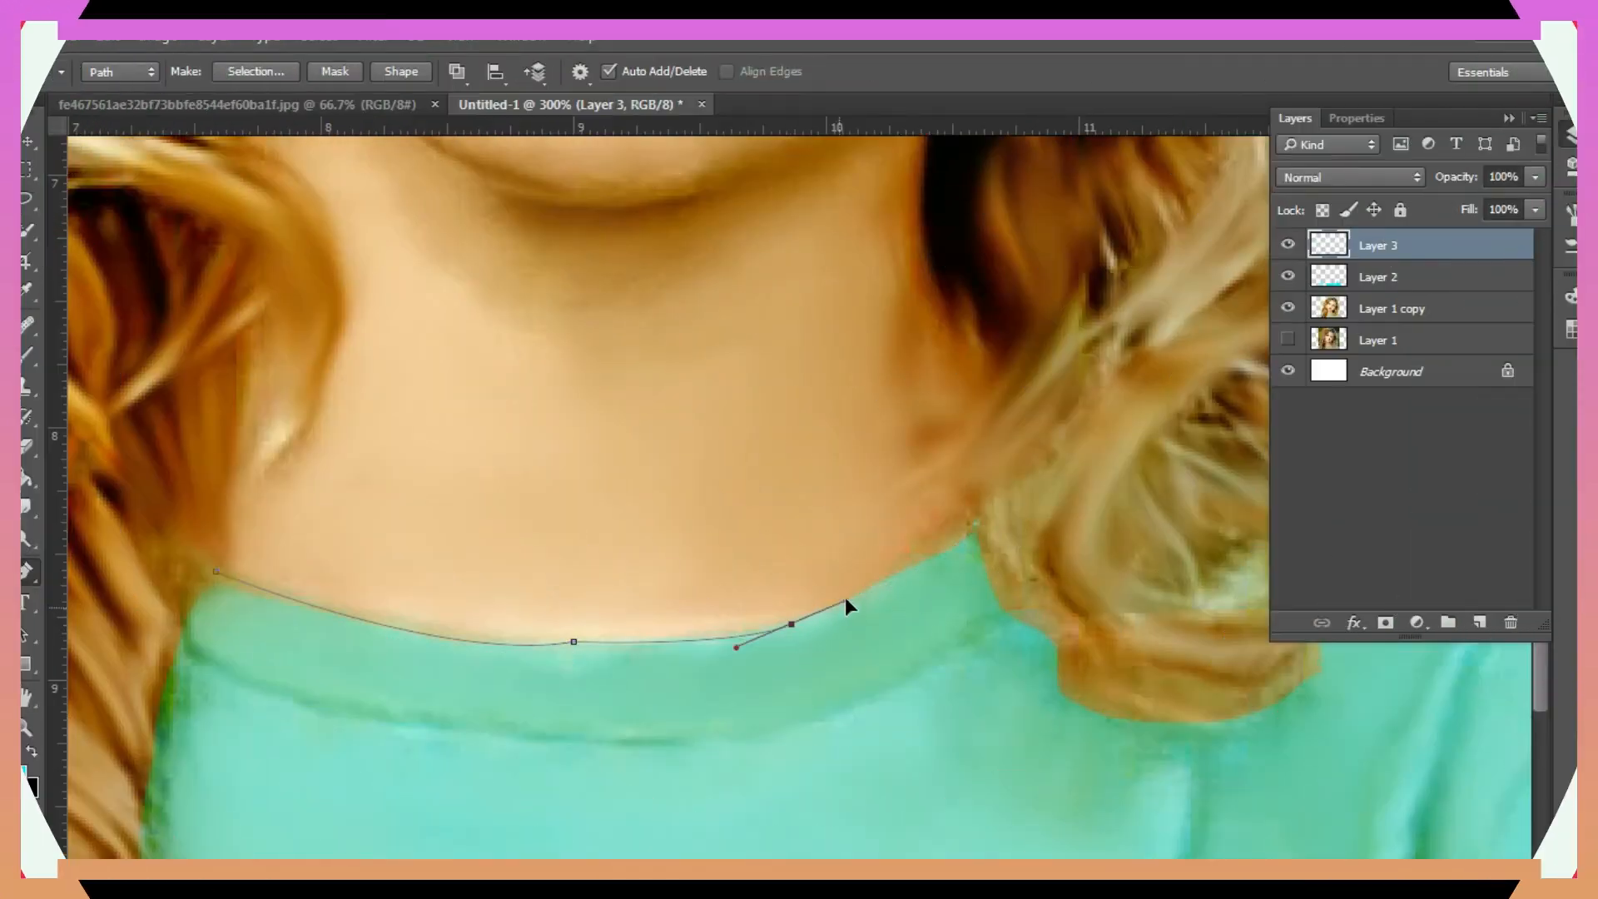
Step: Trace the shirt's collar band with a curved Pen tool path around its upper and lower edges
{"action": "left_click_drag", "start_coordinate": [977, 528], "coordinate": [1006, 498]}
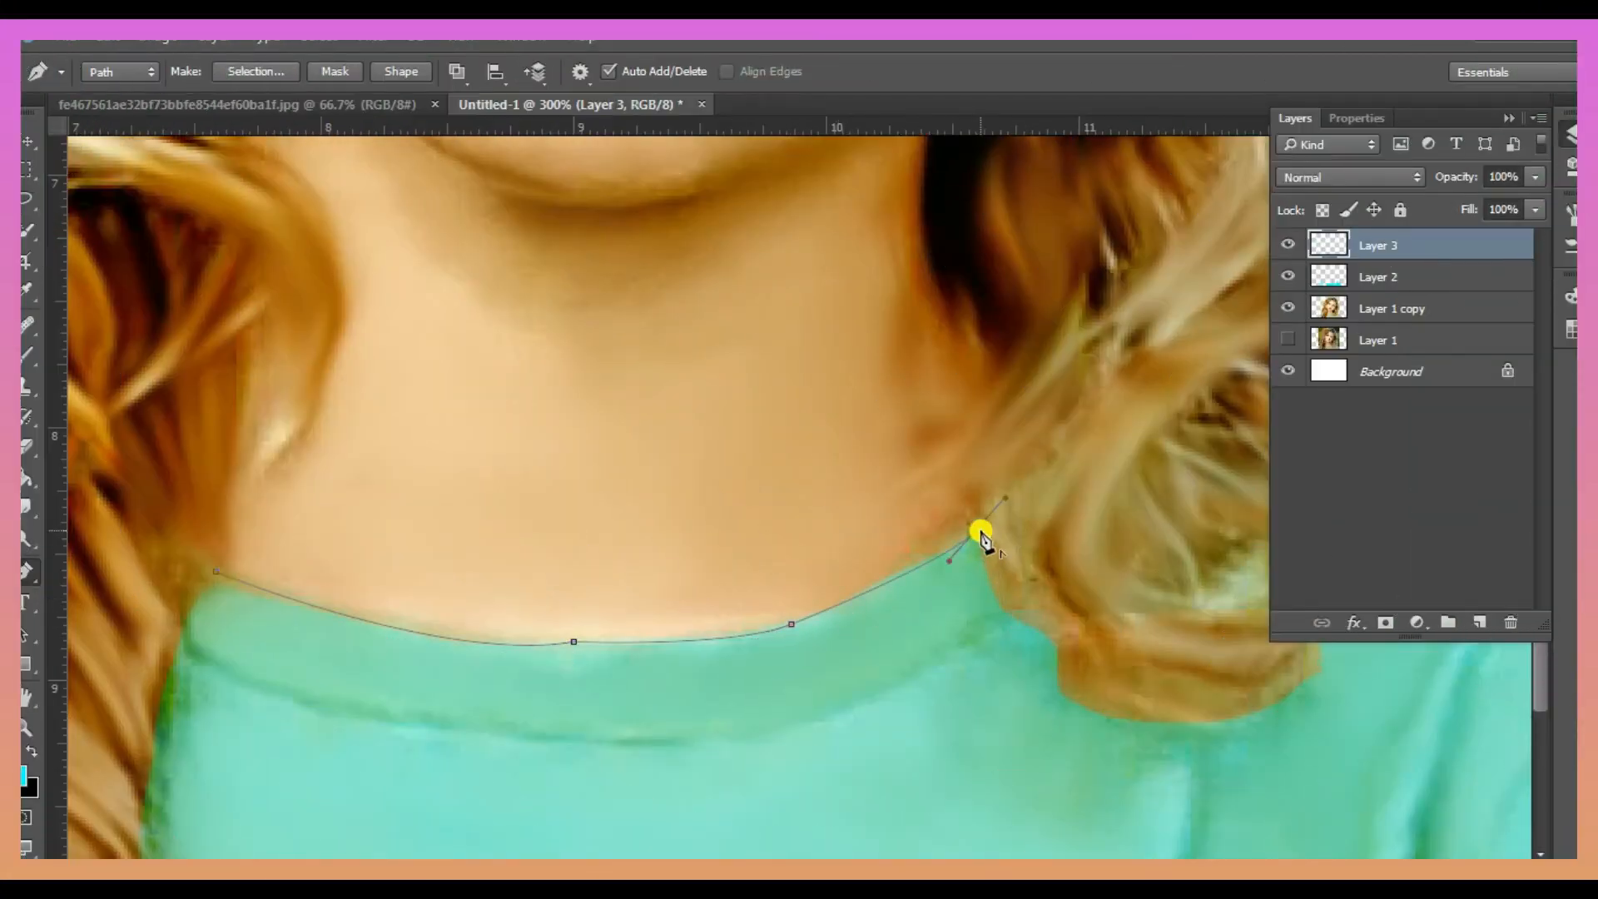
{"action": "left_click_drag", "start_coordinate": [645, 747], "coordinate": [520, 714]}
{"action": "left_click_drag", "start_coordinate": [177, 637], "coordinate": [68, 539]}
{"action": "left_click", "coordinate": [179, 639], "text": "alt"}
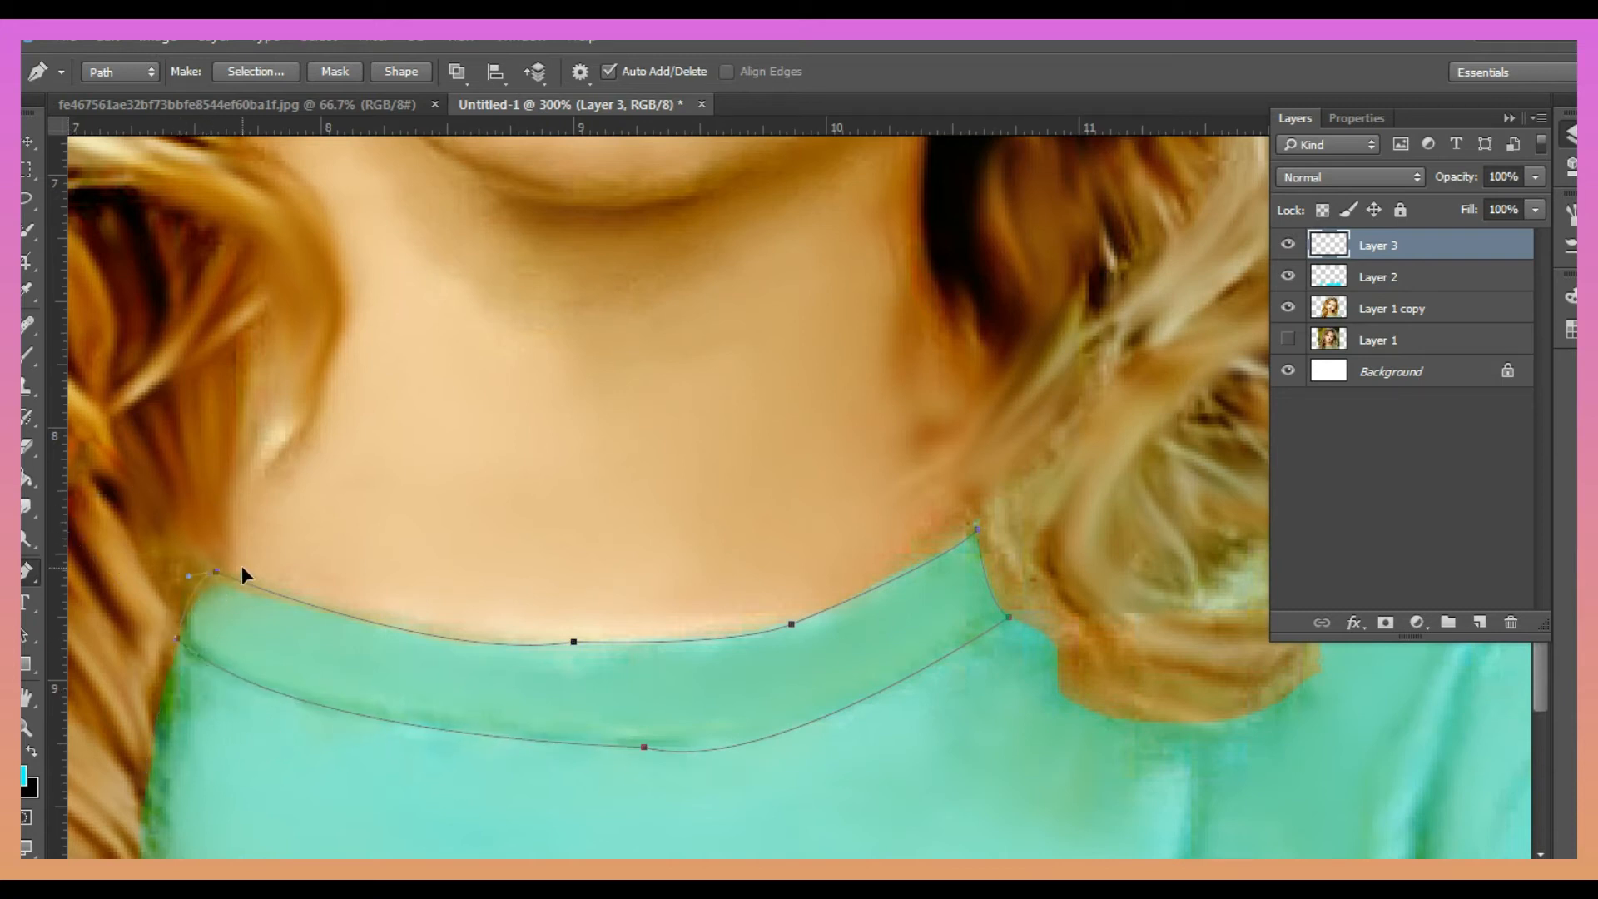
Step: Choose the 15 px hard round preset for the Brush tool and set its size to 3 px
{"action": "left_click", "coordinate": [23, 356]}
{"action": "left_click", "coordinate": [1571, 245]}
{"action": "left_click", "coordinate": [1389, 548]}
{"action": "left_click_drag", "start_coordinate": [1471, 227], "coordinate": [1419, 226]}
{"action": "type", "text": "3"}
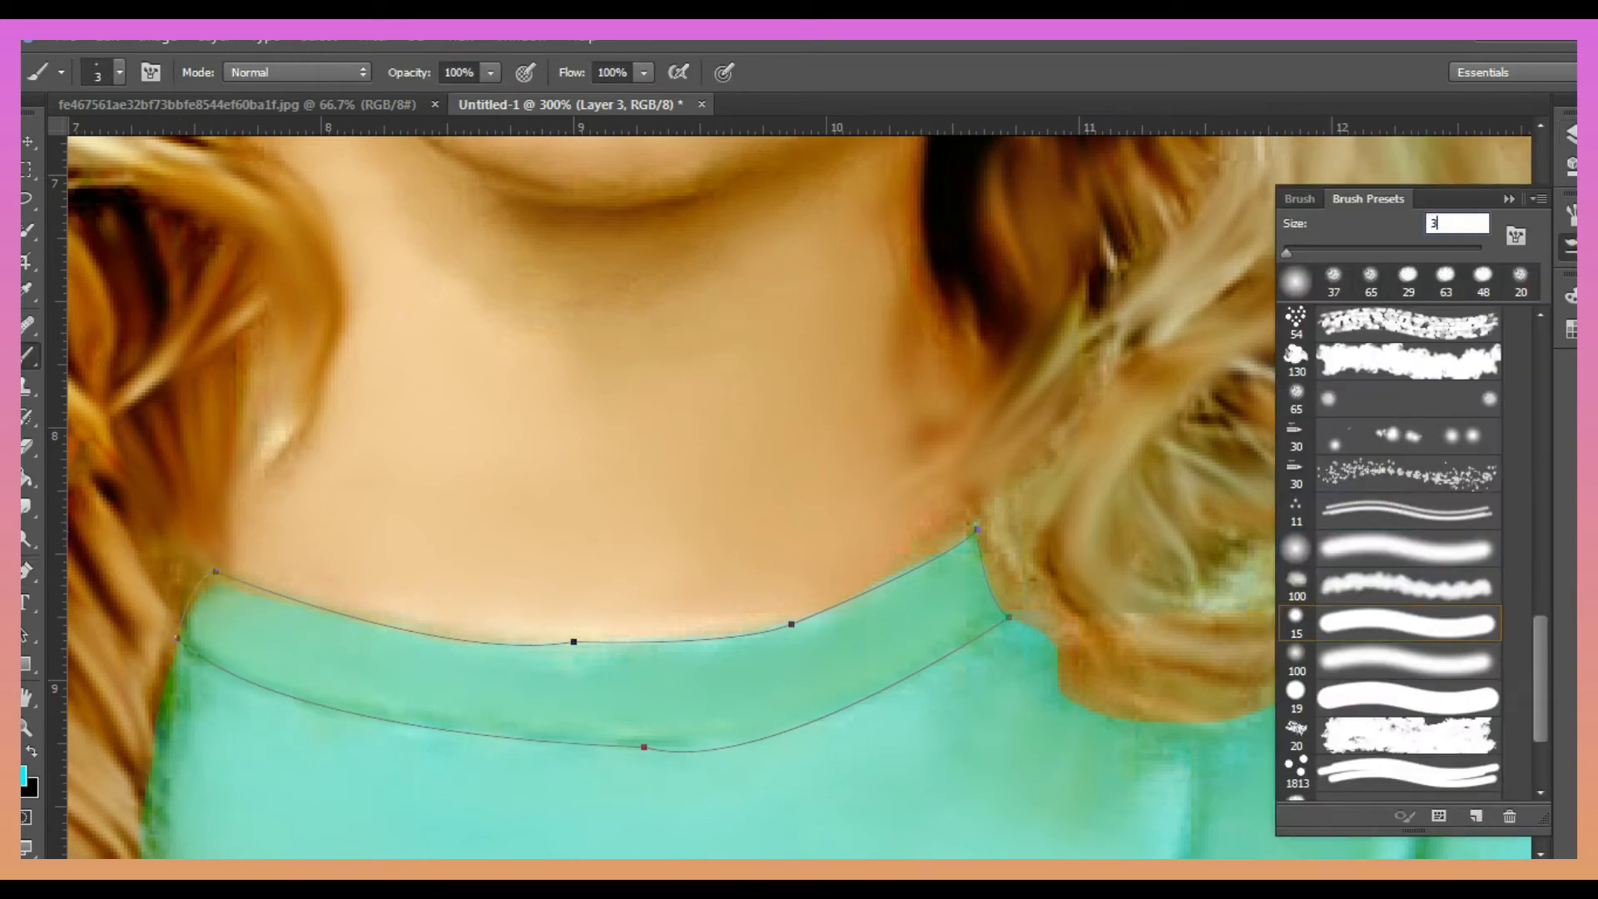
{"action": "left_click", "coordinate": [1509, 201]}
Step: Set the foreground color to a light green for the collar outline
{"action": "left_click", "coordinate": [23, 776]}
{"action": "mouse_move", "coordinate": [265, 505]}
{"action": "left_mouse_down"}
{"action": "mouse_move", "coordinate": [254, 535]}
{"action": "mouse_move", "coordinate": [271, 475]}
{"action": "left_mouse_up"}
{"action": "left_click", "coordinate": [645, 667]}
{"action": "left_click", "coordinate": [420, 253]}
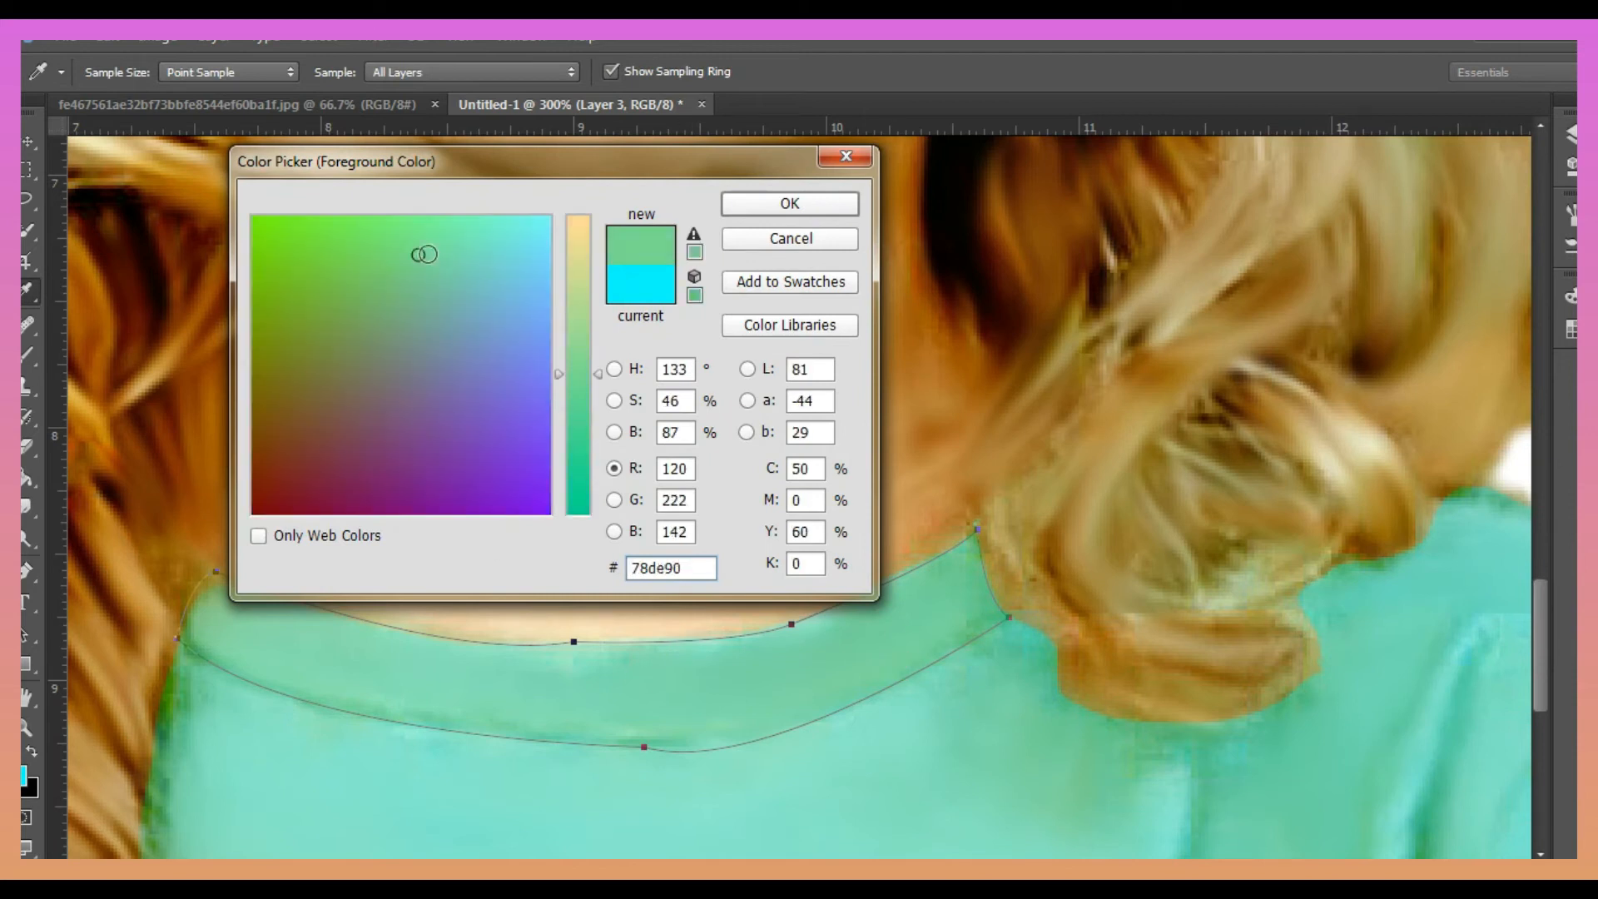
{"action": "left_click", "coordinate": [798, 208]}
Step: Stroke the collar path with the green brush on Layer 3 and delete the path
{"action": "left_click", "coordinate": [24, 635]}
{"action": "left_click", "coordinate": [1571, 133]}
{"action": "right_click", "coordinate": [707, 414]}
{"action": "left_click", "coordinate": [770, 583]}
{"action": "left_click", "coordinate": [966, 316]}
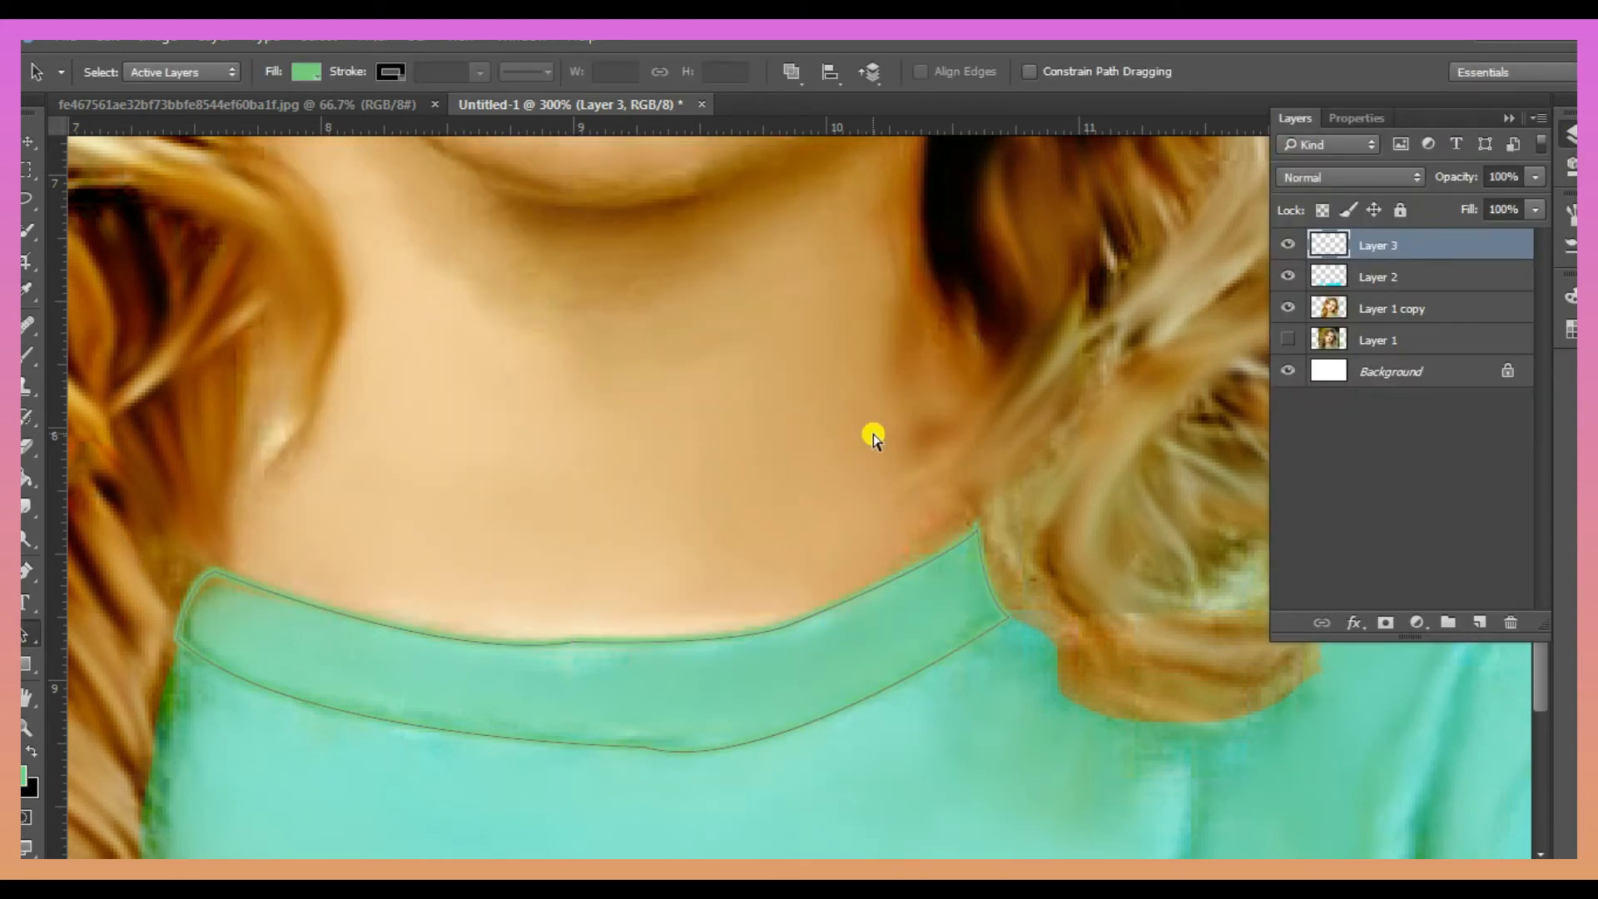
{"action": "key", "text": "ctrl+minus"}
{"action": "key", "text": "ctrl+minus"}
{"action": "left_click_drag", "start_coordinate": [839, 551], "coordinate": [829, 442]}
{"action": "key", "text": "Delete"}
Step: Draw Pen tool paths along the shirt's outer edges over both shoulders
{"action": "left_click", "coordinate": [25, 572]}
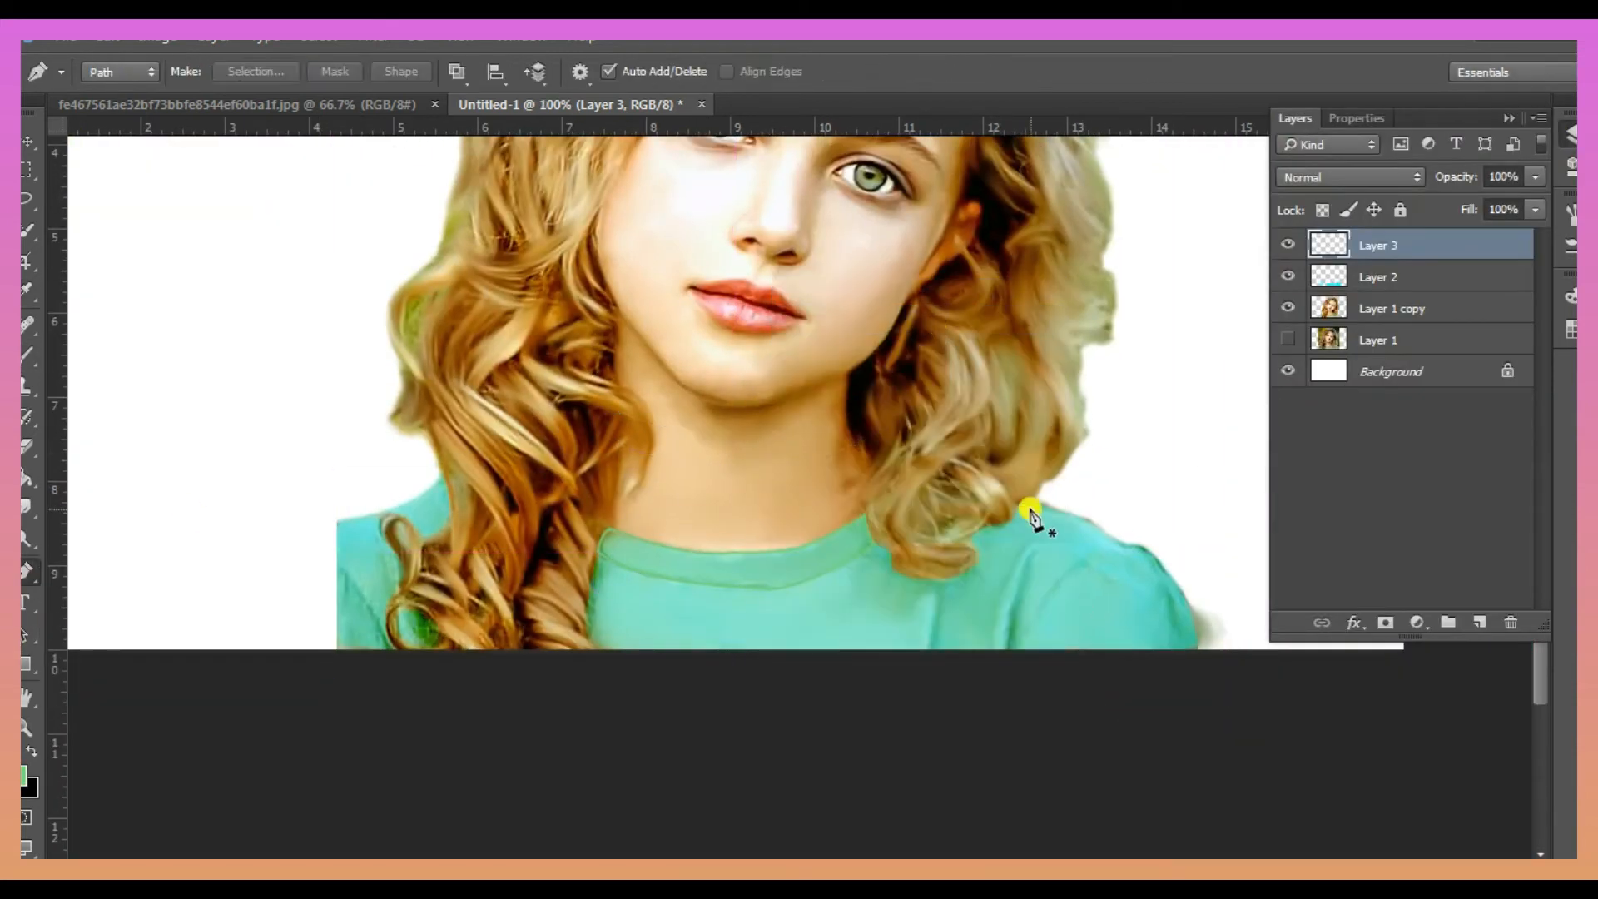
{"action": "left_click", "coordinate": [1031, 502]}
{"action": "left_click_drag", "start_coordinate": [1175, 581], "coordinate": [1176, 584]}
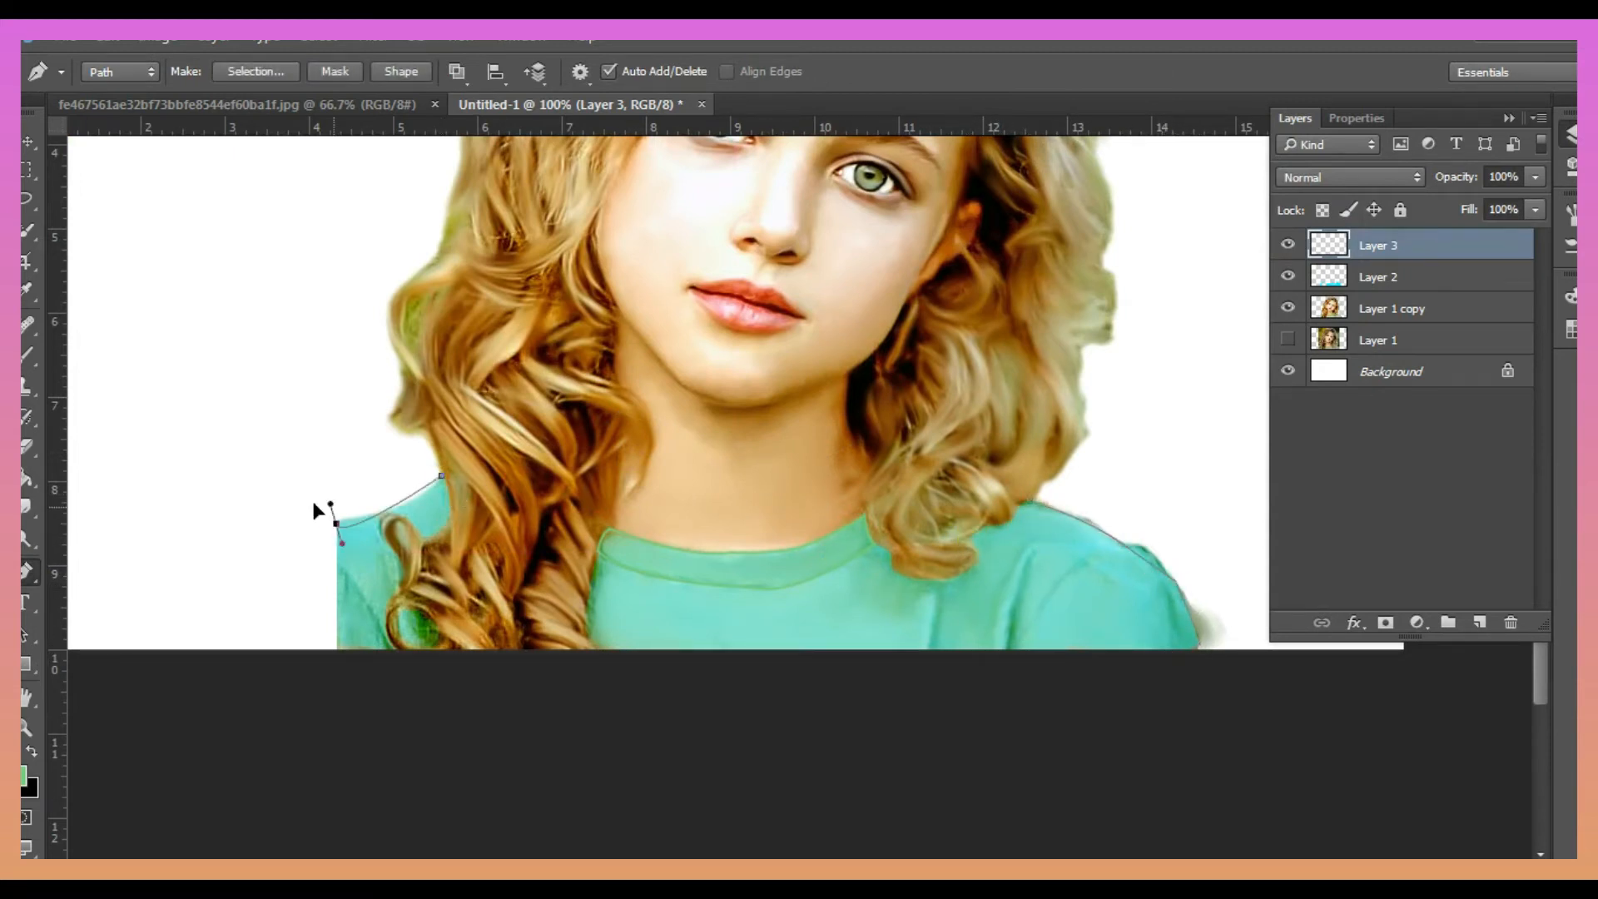
Step: Select both shoulder paths and stroke them with the brush on Layer 3
{"action": "left_click", "coordinate": [28, 634]}
{"action": "left_click_drag", "start_coordinate": [323, 436], "coordinate": [1248, 668]}
{"action": "right_click", "coordinate": [920, 540]}
{"action": "left_click", "coordinate": [991, 441]}
{"action": "left_click", "coordinate": [958, 318]}
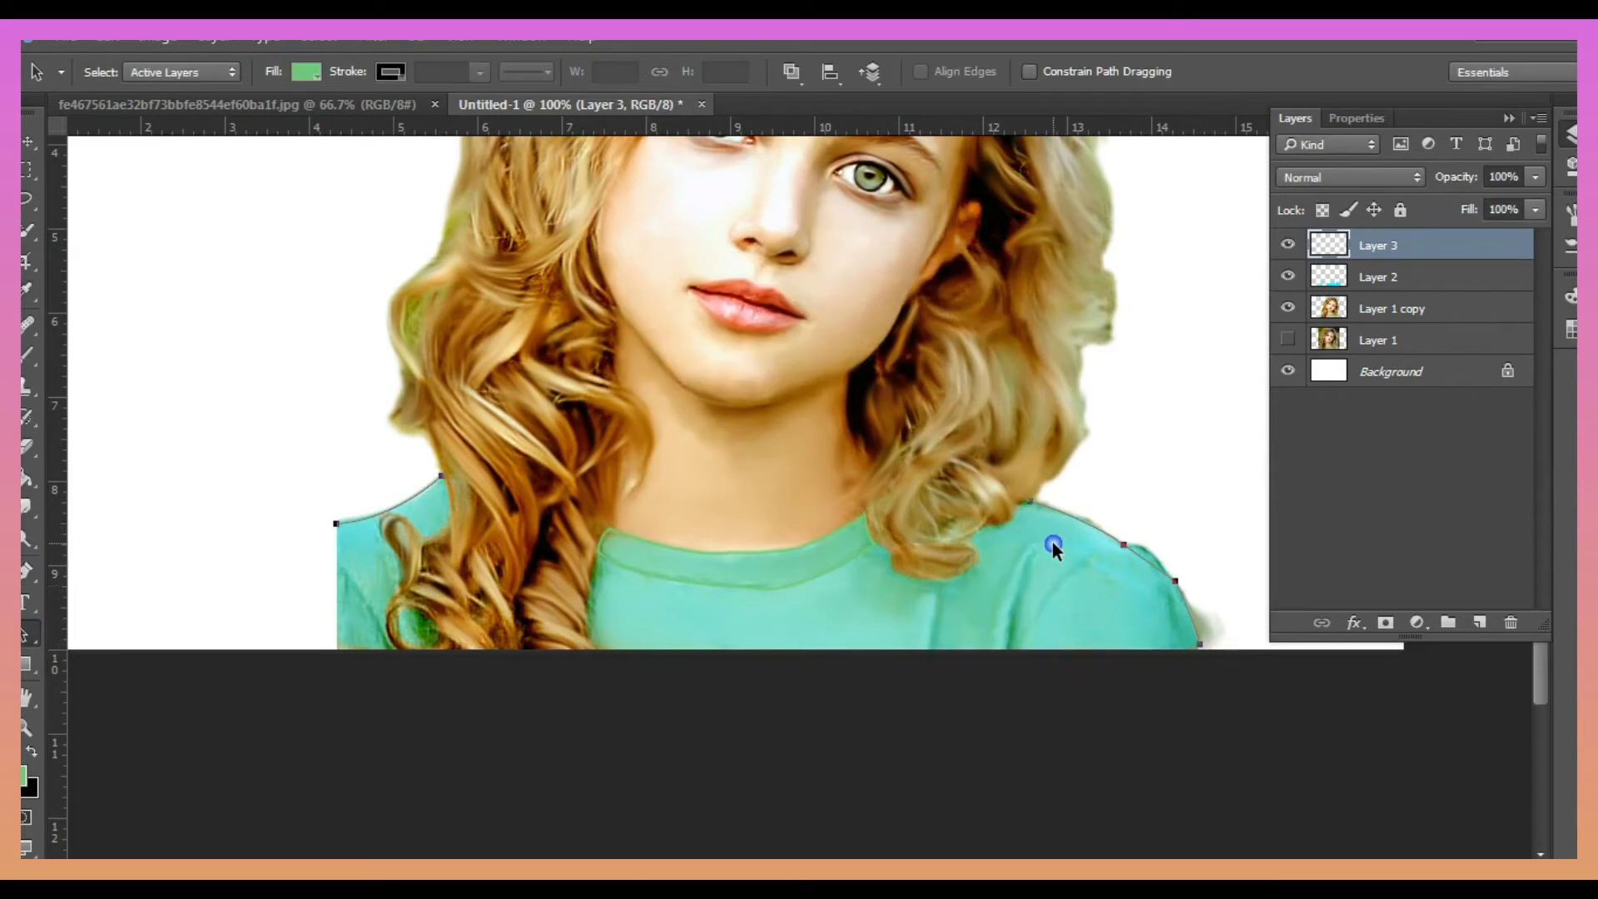
Step: Make Layer 2 active for the Smudge tool and choose a soft round brush at 15 px
{"action": "left_click", "coordinate": [27, 506]}
{"action": "left_click", "coordinate": [544, 532], "text": "ctrl"}
{"action": "left_click", "coordinate": [553, 578], "text": "ctrl"}
{"action": "key", "text": "bracketleft"}
{"action": "left_click", "coordinate": [1379, 278]}
{"action": "left_click_drag", "start_coordinate": [733, 569], "coordinate": [741, 533]}
{"action": "left_click", "coordinate": [1571, 248]}
{"action": "left_click", "coordinate": [1409, 661]}
{"action": "left_click_drag", "start_coordinate": [1366, 252], "coordinate": [1298, 253]}
{"action": "left_click", "coordinate": [1571, 247]}
Step: Smudge the neck skin, the shadow under the chin and the jawline smooth on Layer 1 copy
{"action": "left_click_drag", "start_coordinate": [1473, 499], "coordinate": [1128, 499]}
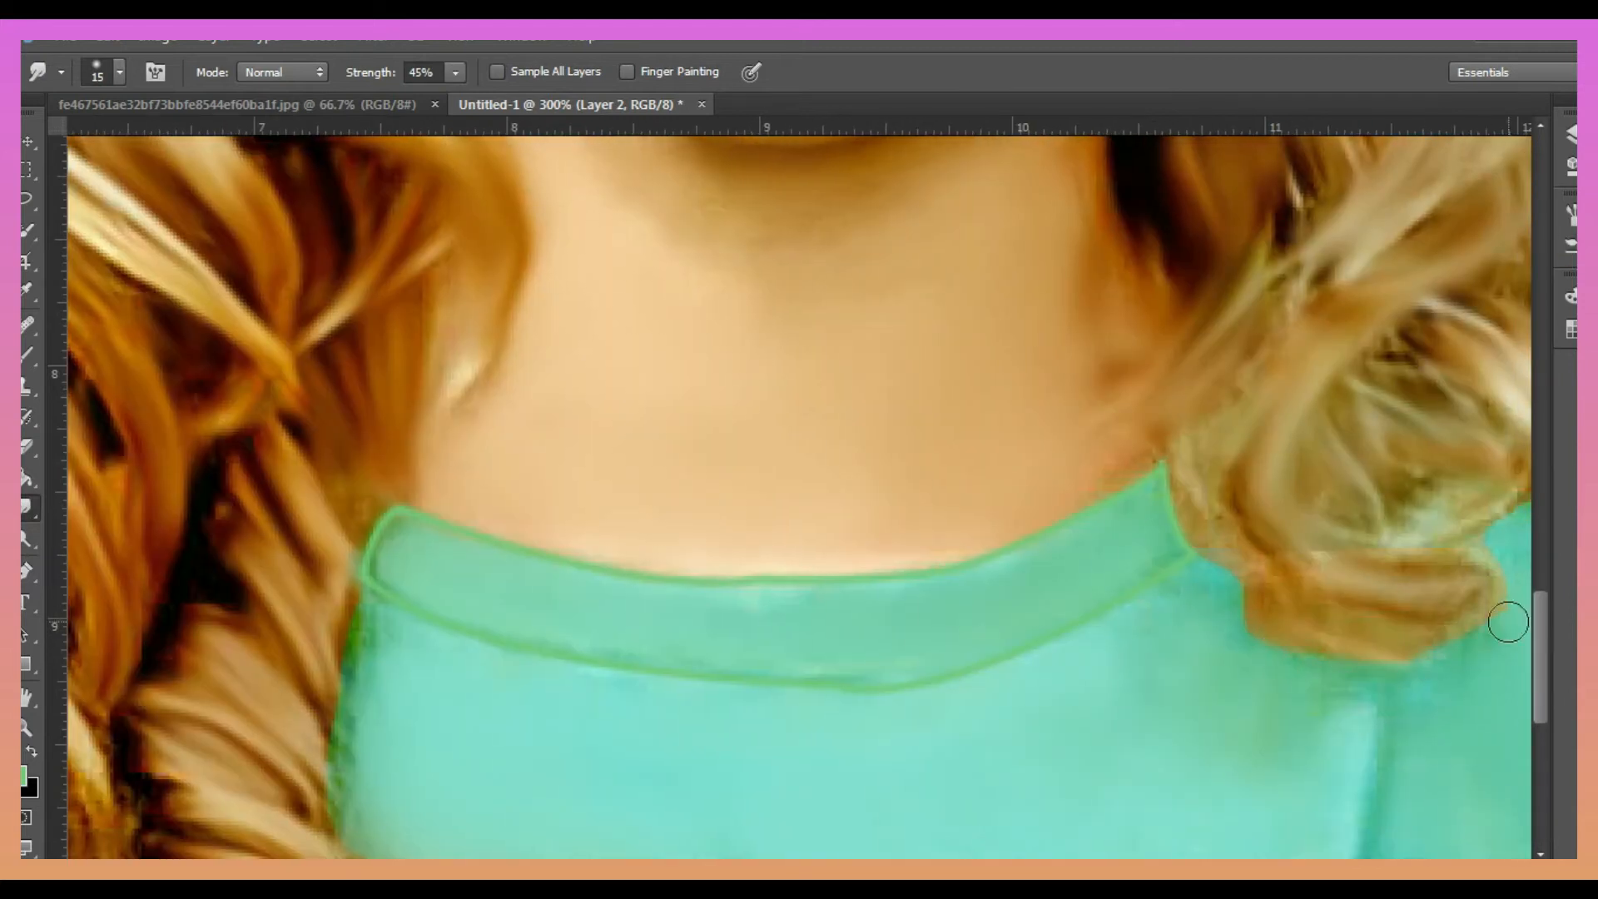
{"action": "left_click_drag", "start_coordinate": [345, 714], "coordinate": [203, 713]}
{"action": "left_click", "coordinate": [1571, 134]}
{"action": "left_click", "coordinate": [1392, 309]}
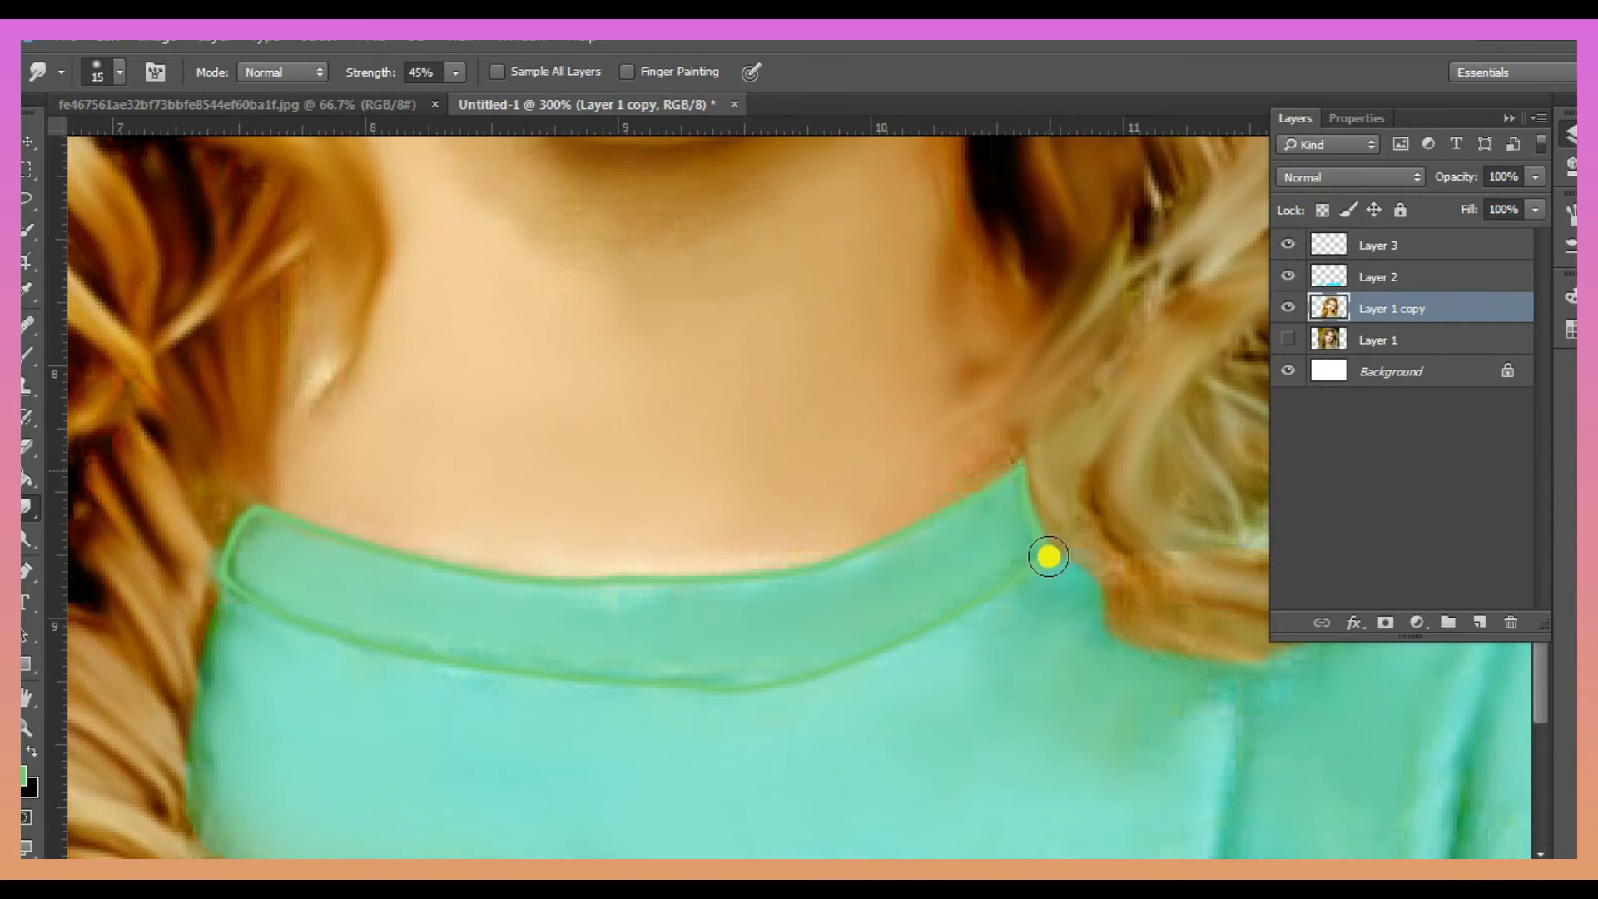
{"action": "scroll", "coordinate": [350, 571], "scroll_direction": "up", "scroll_amount": 3}
{"action": "scroll", "coordinate": [349, 570], "scroll_direction": "up", "scroll_amount": 1}
{"action": "left_click", "coordinate": [566, 372]}
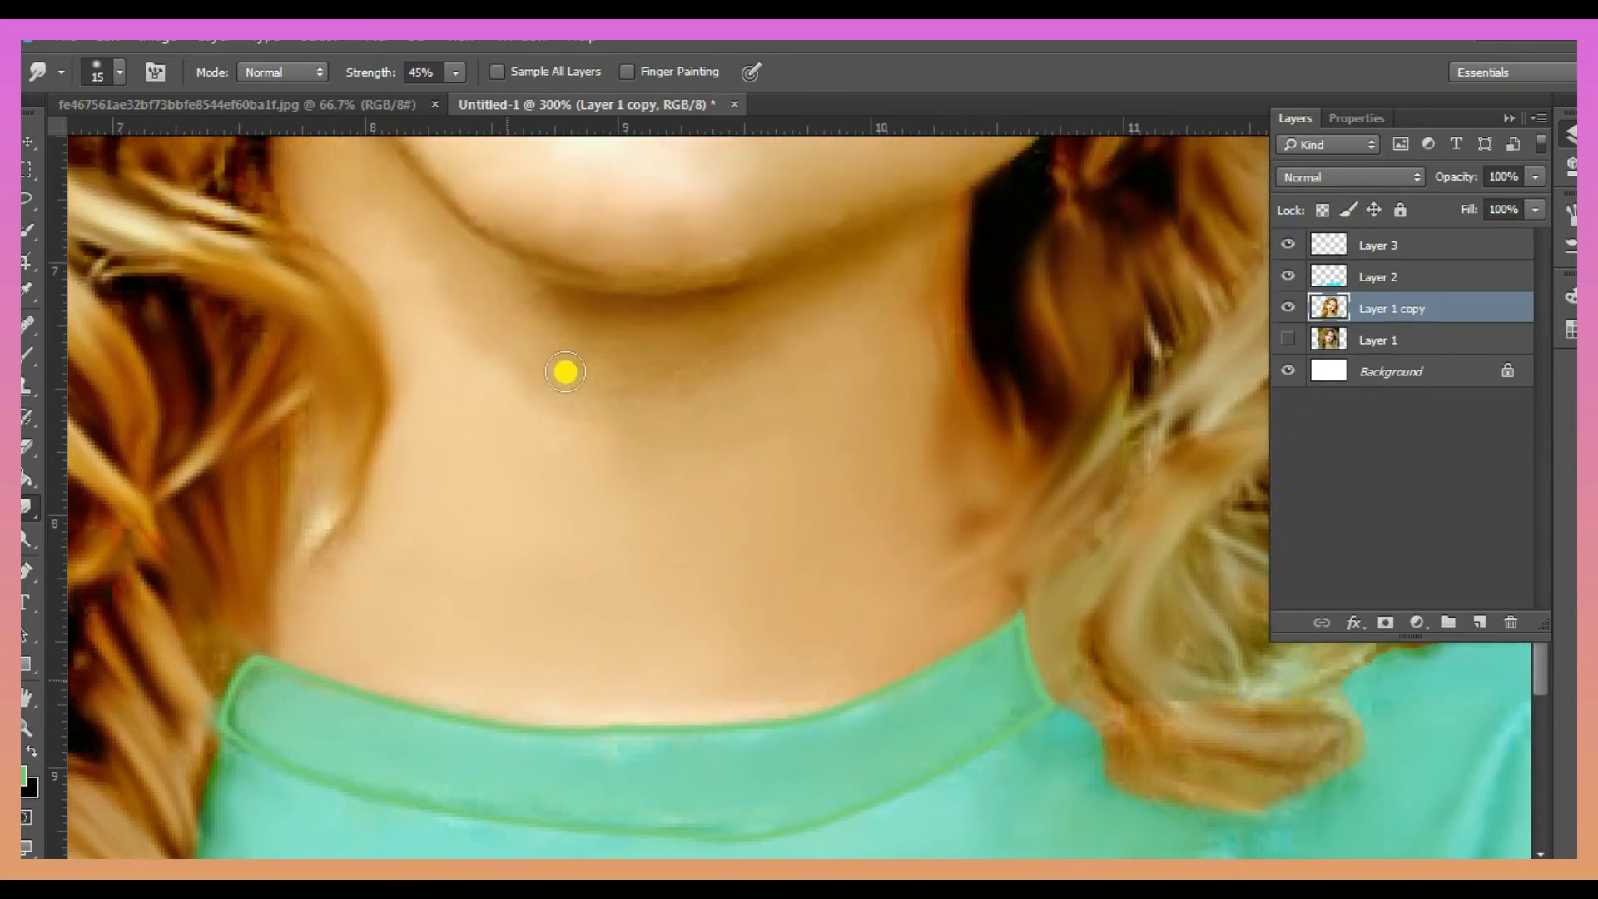
{"action": "left_click_drag", "start_coordinate": [525, 303], "coordinate": [647, 385]}
{"action": "mouse_move", "coordinate": [845, 229]}
{"action": "left_mouse_down"}
{"action": "mouse_move", "coordinate": [619, 285]}
{"action": "mouse_move", "coordinate": [840, 255]}
{"action": "left_mouse_up"}
{"action": "scroll", "coordinate": [393, 373], "scroll_direction": "up", "scroll_amount": 12}
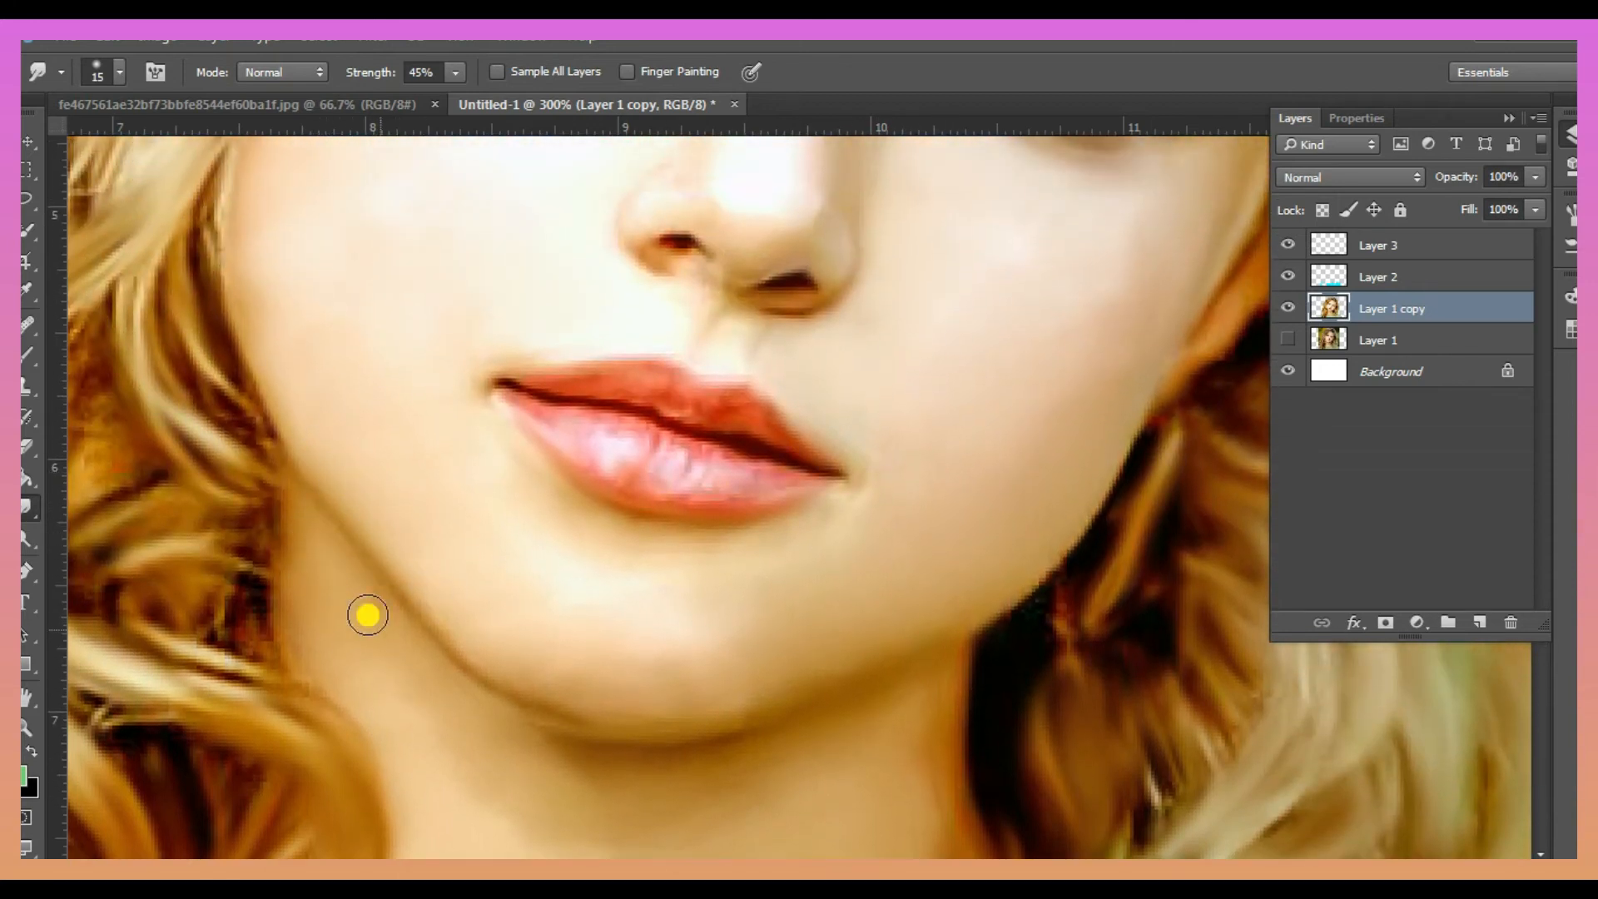
{"action": "mouse_move", "coordinate": [367, 615]}
{"action": "left_mouse_down"}
{"action": "mouse_move", "coordinate": [806, 503]}
{"action": "mouse_move", "coordinate": [1069, 358]}
{"action": "left_mouse_up"}
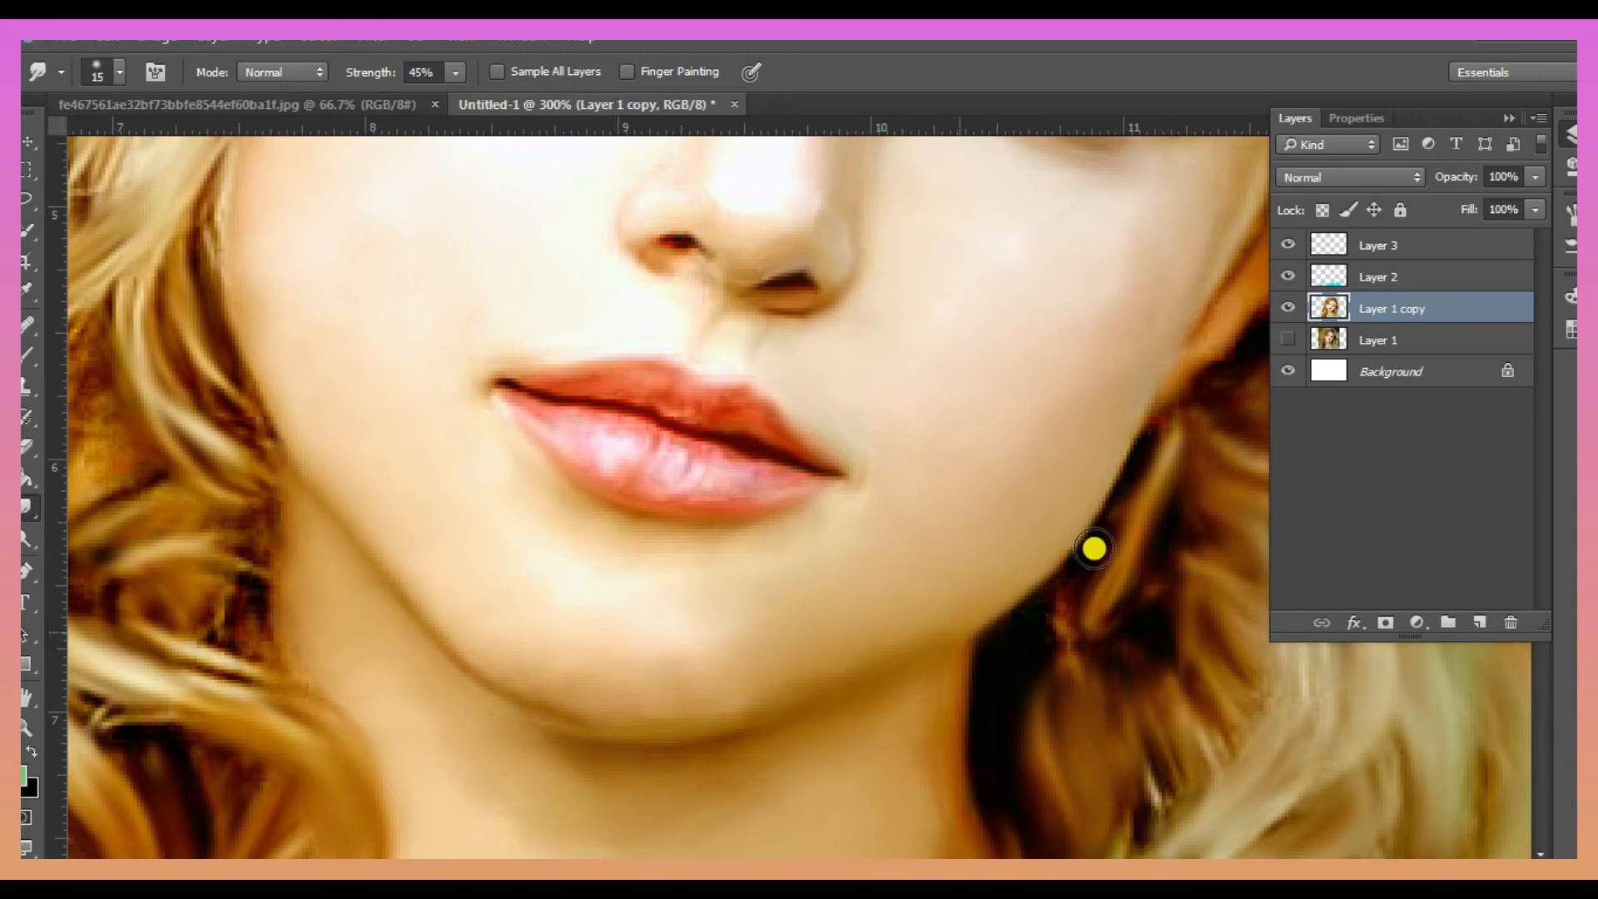
Step: Smudge the skin down the nose and along its side towards the inner corner of the eye
{"action": "scroll", "coordinate": [672, 298], "scroll_direction": "up", "scroll_amount": 5}
{"action": "mouse_move", "coordinate": [756, 234]}
{"action": "left_mouse_down"}
{"action": "mouse_move", "coordinate": [737, 401]}
{"action": "mouse_move", "coordinate": [716, 361]}
{"action": "left_mouse_up"}
{"action": "left_click_drag", "start_coordinate": [816, 214], "coordinate": [805, 415]}
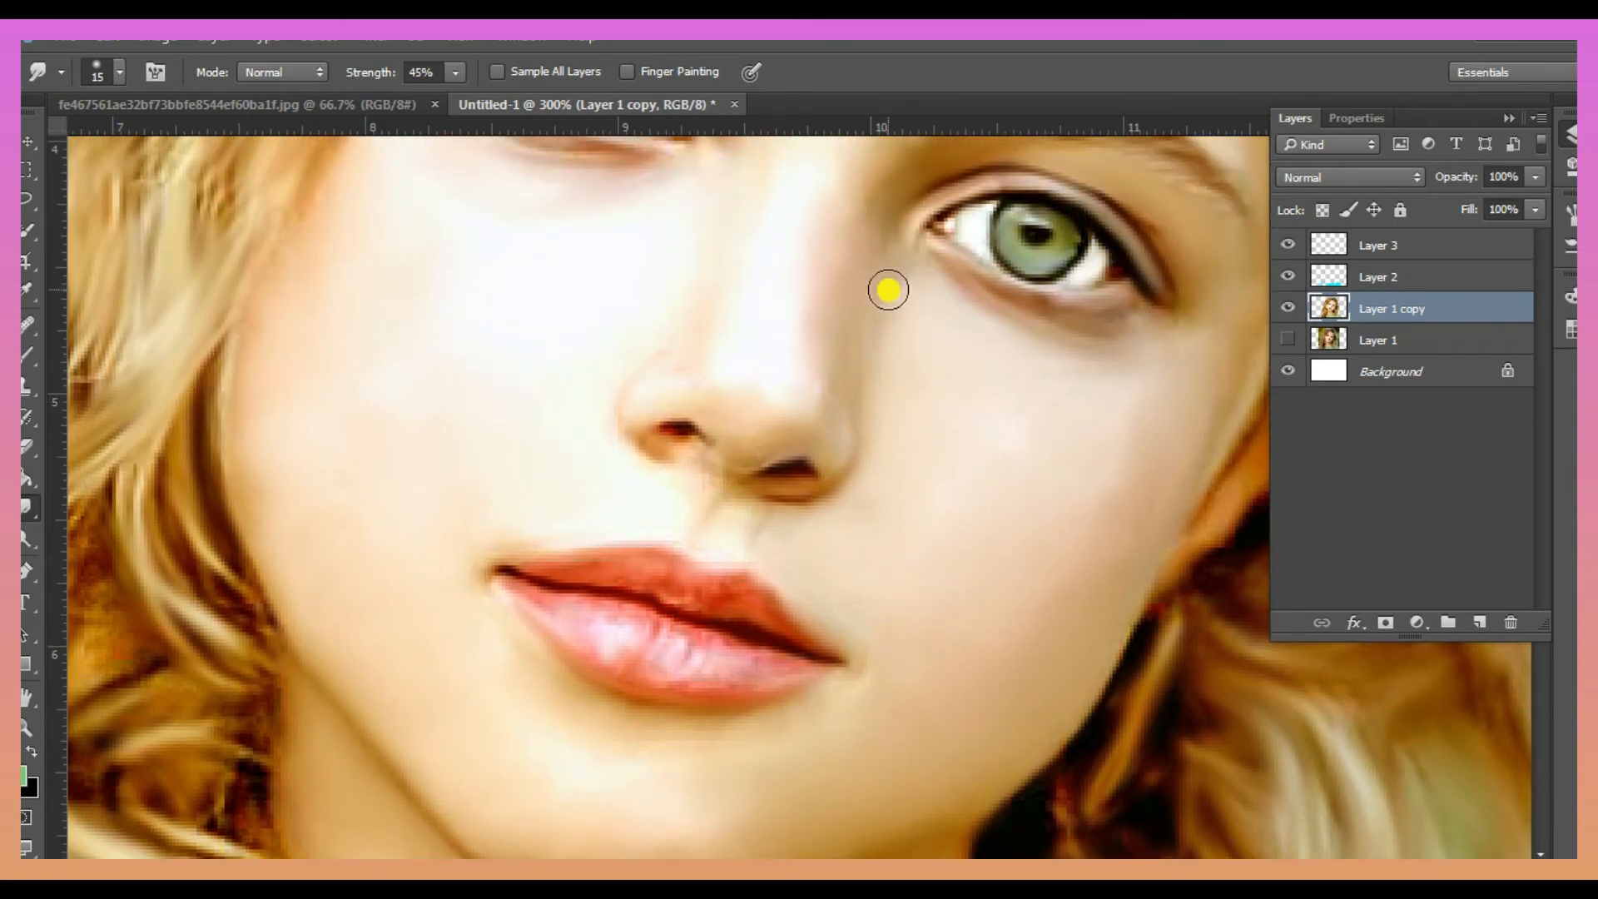
{"action": "scroll", "coordinate": [158, 234], "scroll_direction": "up", "scroll_amount": 1}
Step: Merge Layer 3, Layer 2 and Layer 1 copy into a single layer
{"action": "key", "text": "ctrl+minus"}
{"action": "key", "text": "ctrl+minus"}
{"action": "key", "text": "ctrl+minus"}
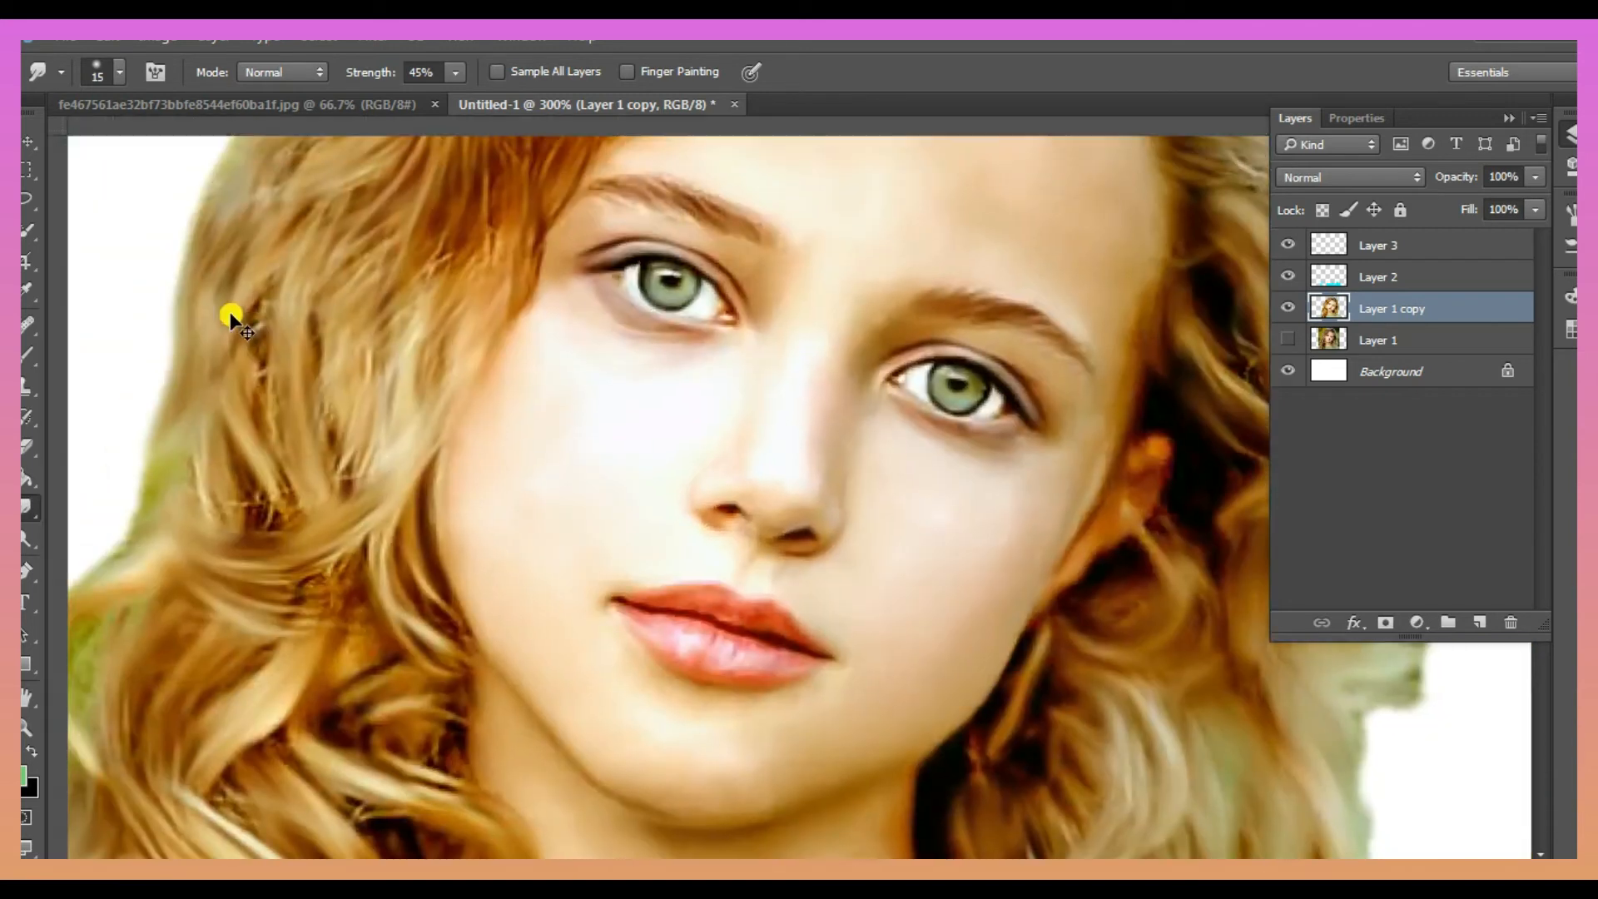
{"action": "left_click", "coordinate": [1407, 245]}
{"action": "left_click", "coordinate": [1417, 309], "text": "shift"}
{"action": "key", "text": "ctrl+e"}
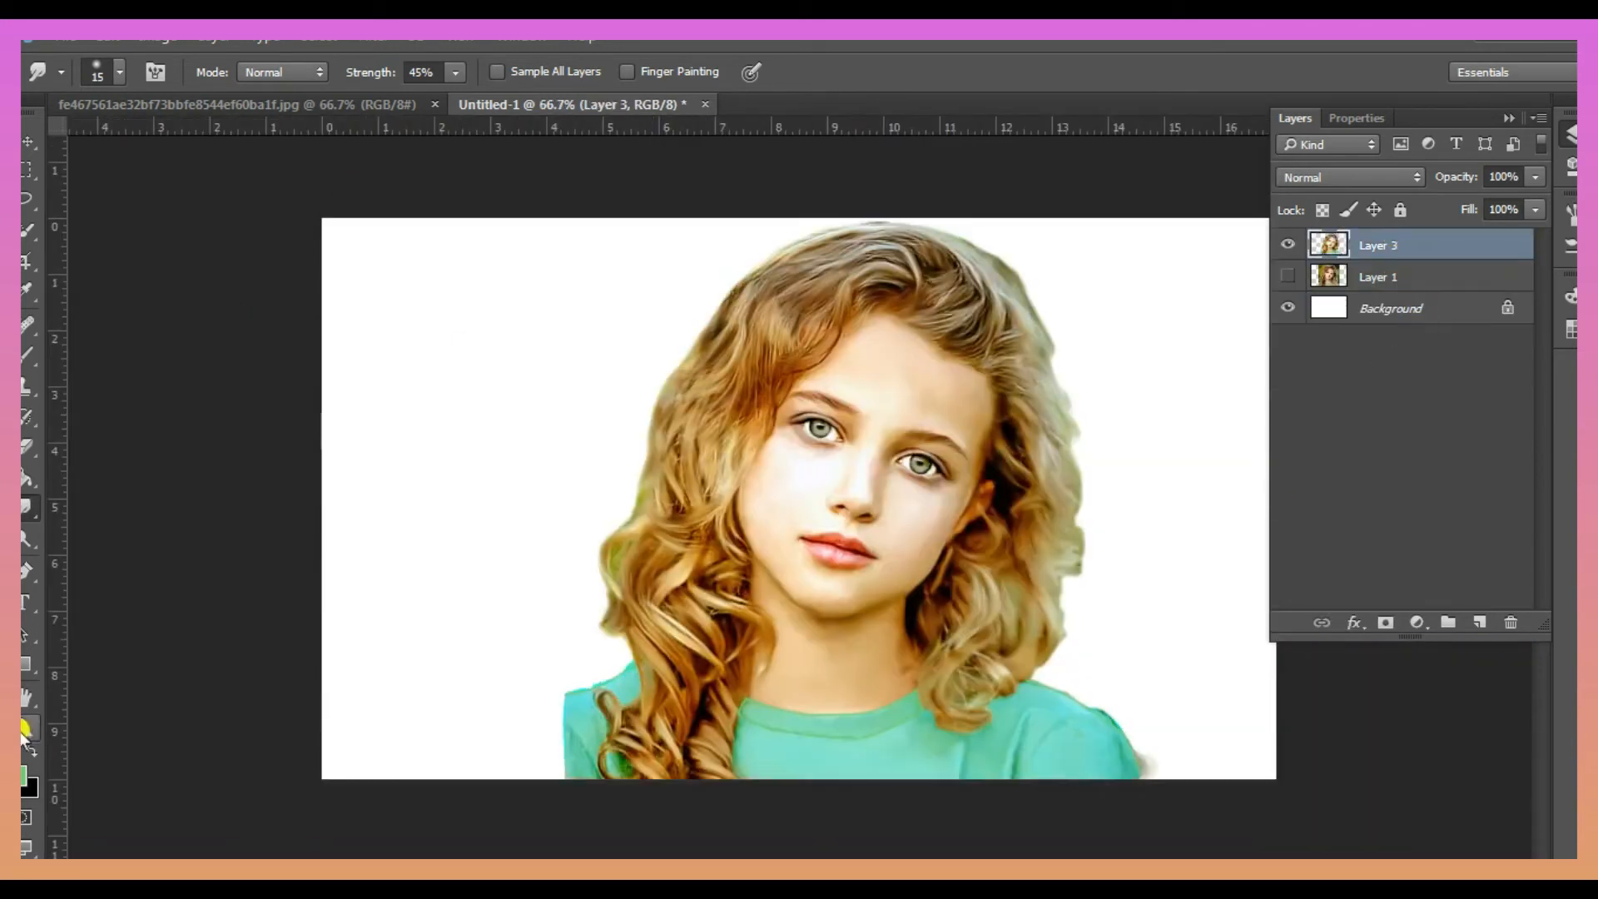
Step: Smudge the long curls beside the neck and over the shoulder into smooth strands on the merged layer
{"action": "left_click", "coordinate": [28, 728]}
{"action": "left_click", "coordinate": [723, 753]}
{"action": "left_click", "coordinate": [724, 754]}
{"action": "left_click", "coordinate": [29, 507]}
{"action": "left_click_drag", "start_coordinate": [745, 526], "coordinate": [782, 623]}
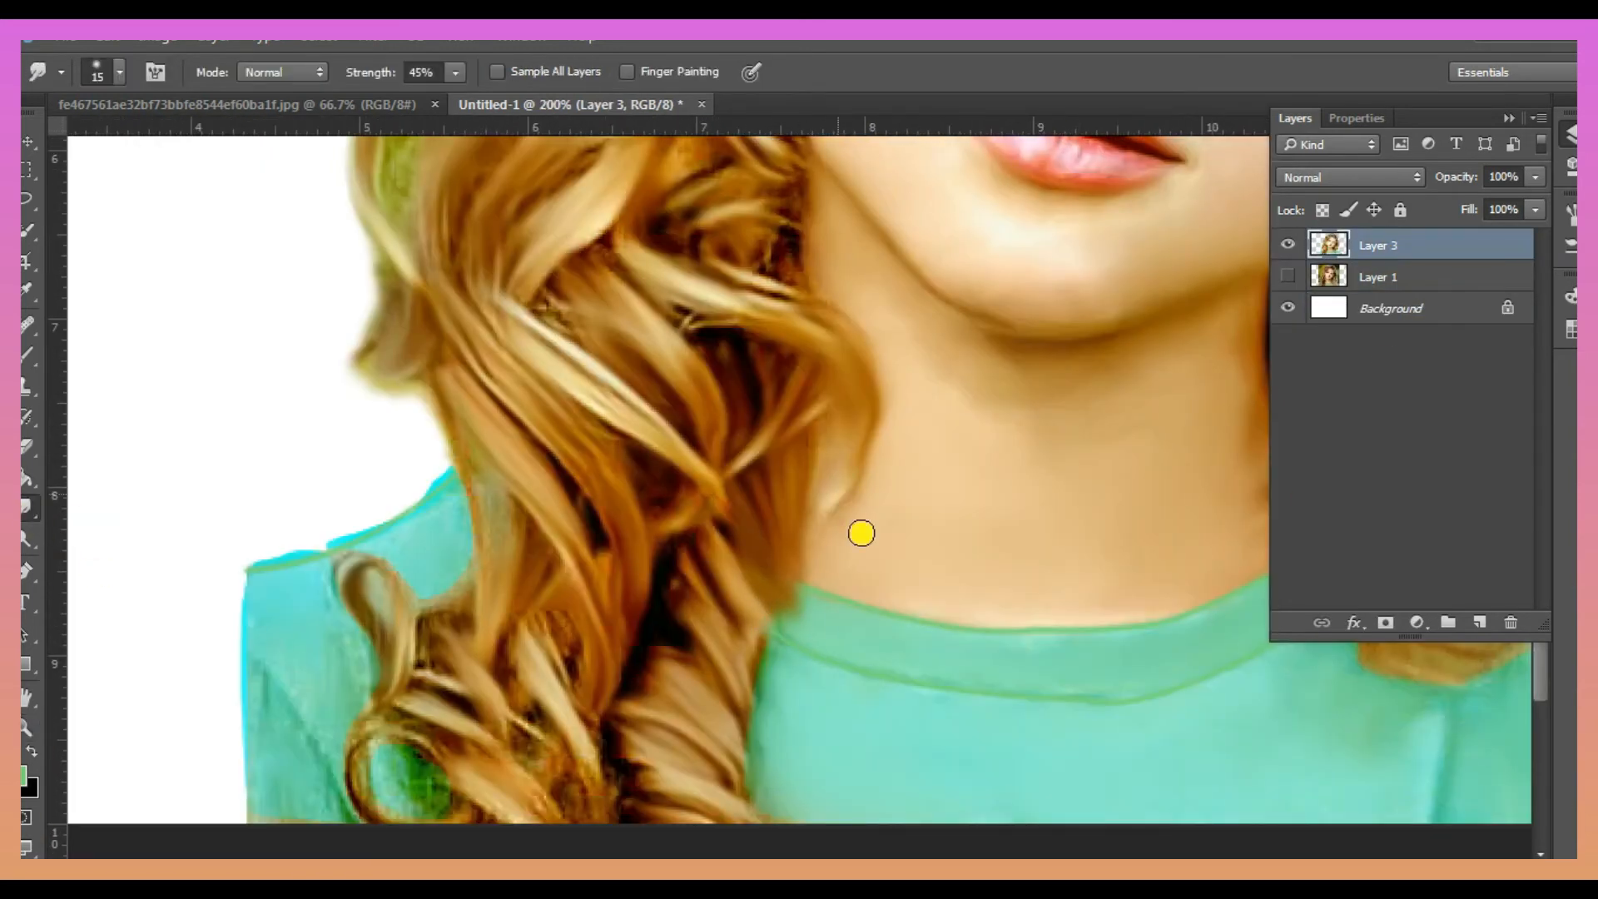
{"action": "key", "text": "F7"}
{"action": "scroll", "coordinate": [542, 745], "scroll_direction": "down", "scroll_amount": 2}
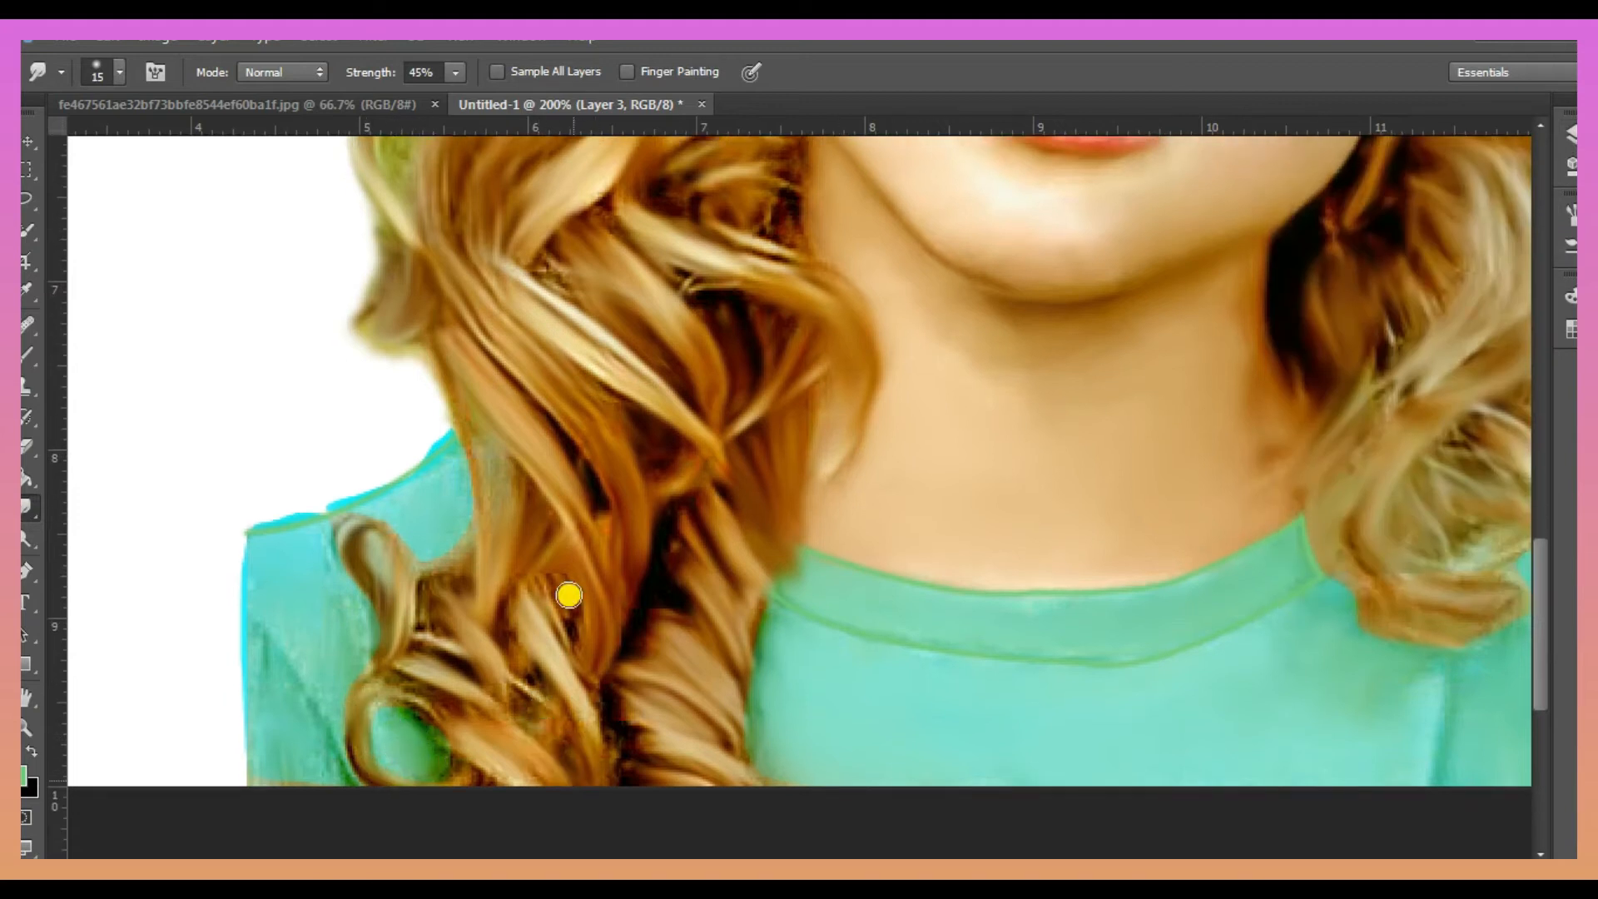
{"action": "left_click_drag", "start_coordinate": [440, 576], "coordinate": [492, 462]}
{"action": "left_click_drag", "start_coordinate": [557, 664], "coordinate": [540, 589]}
{"action": "left_click_drag", "start_coordinate": [394, 685], "coordinate": [462, 719]}
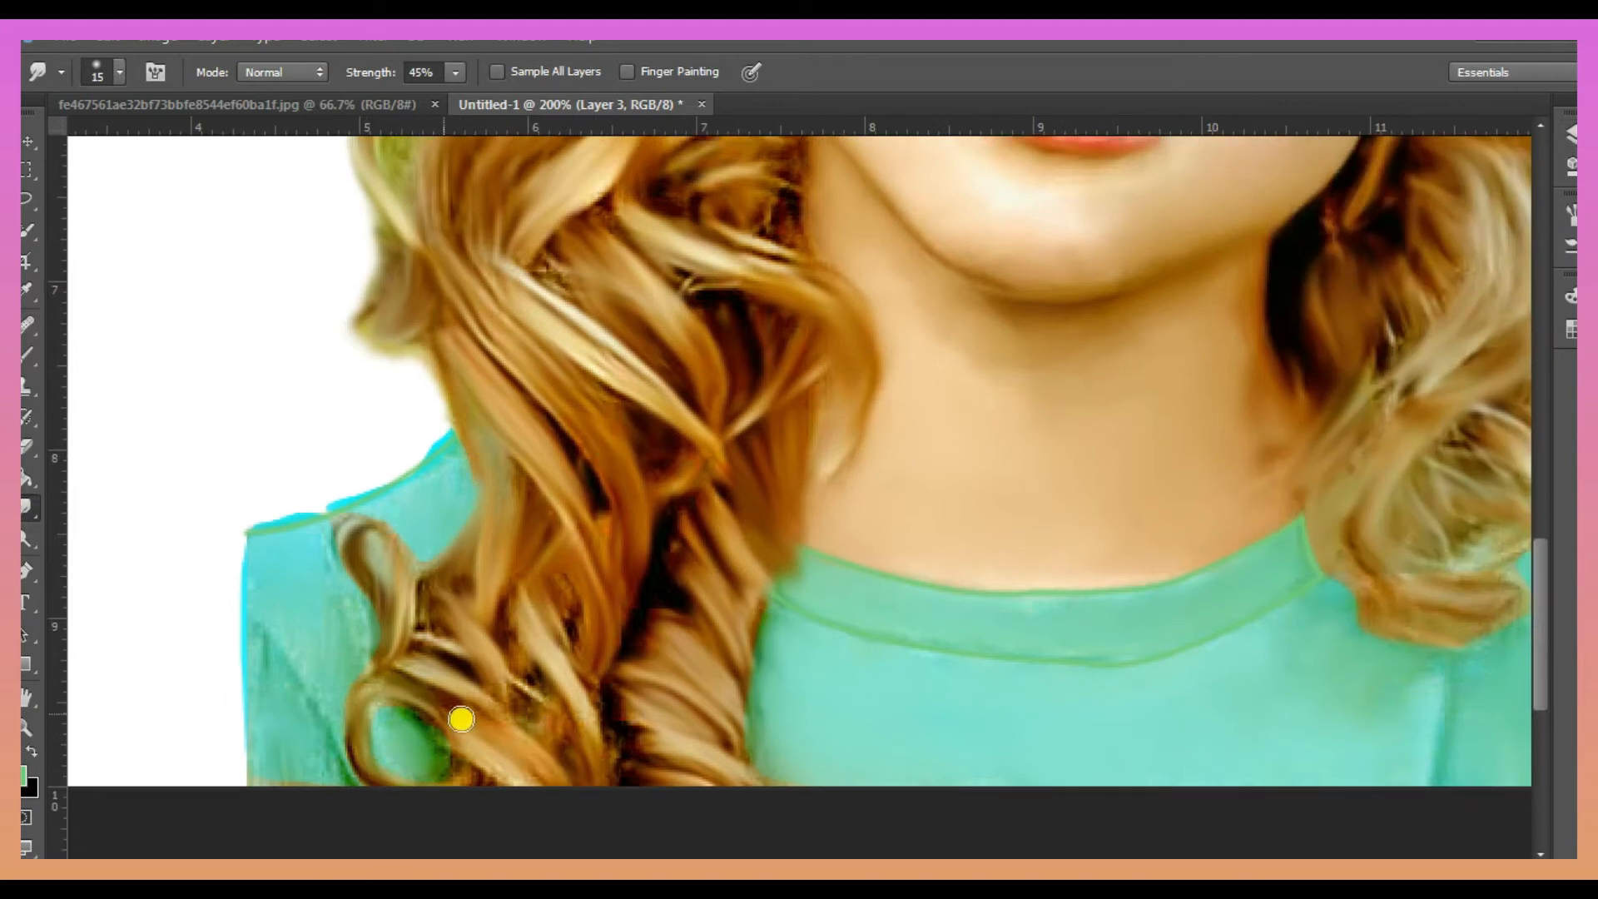
Step: Smudge the jagged cyan edge of the shirt's shoulder beside the long curls smooth
{"action": "left_click", "coordinate": [324, 481]}
{"action": "scroll", "coordinate": [660, 496], "scroll_direction": "up", "scroll_amount": 3}
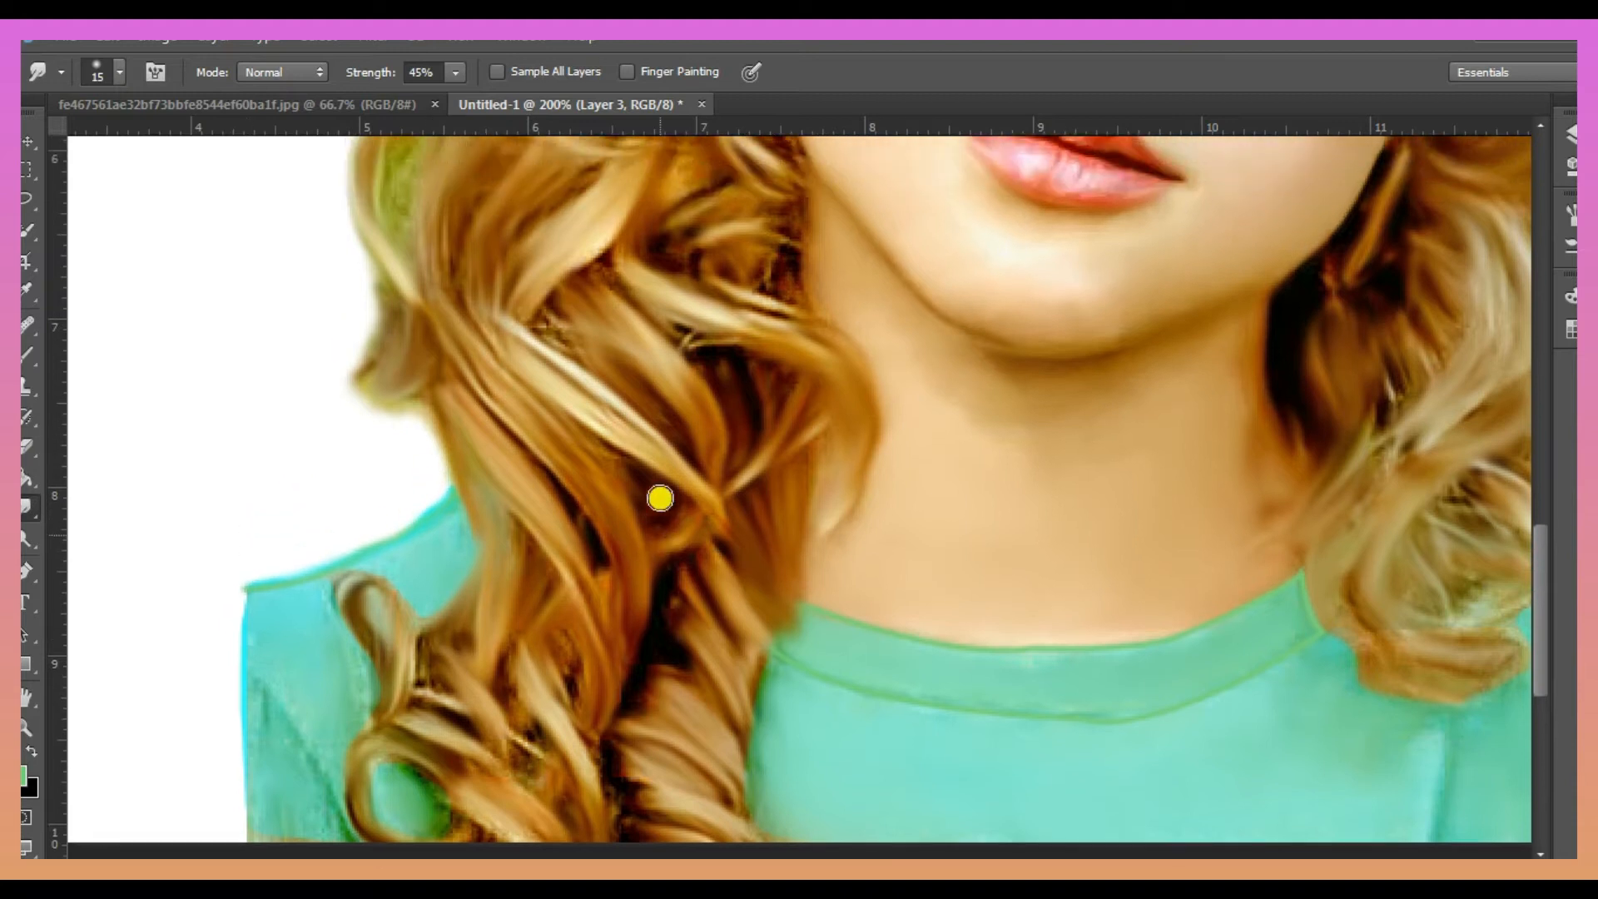
{"action": "scroll", "coordinate": [439, 289], "scroll_direction": "up", "scroll_amount": 3}
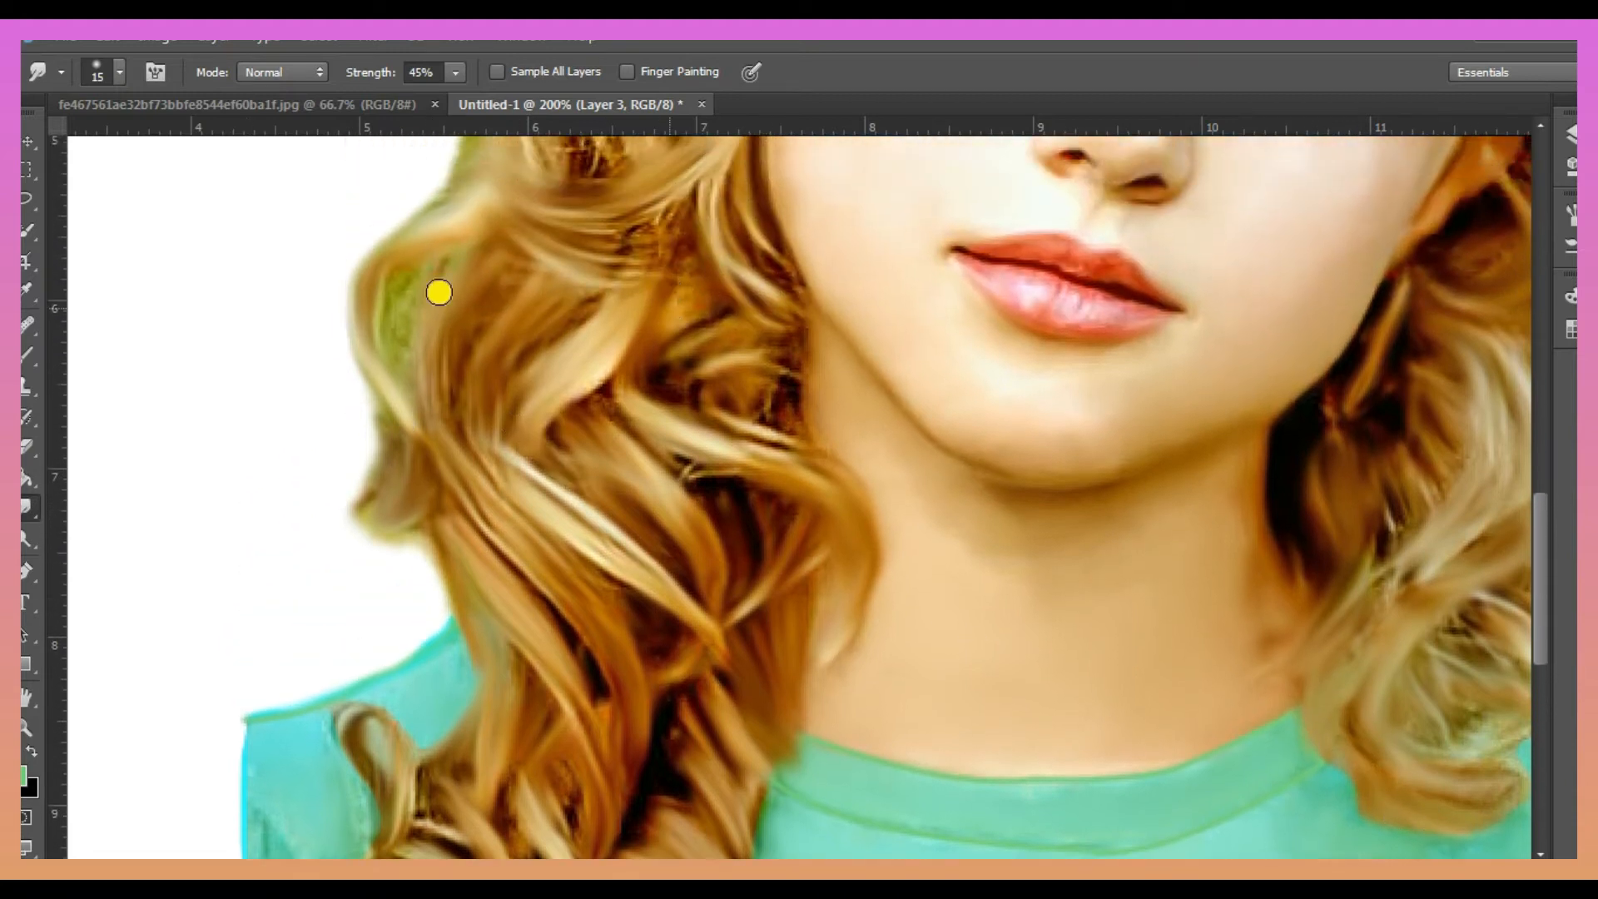
{"action": "key", "text": "ctrl+minus"}
{"action": "scroll", "coordinate": [1032, 585], "scroll_direction": "up", "scroll_amount": 2}
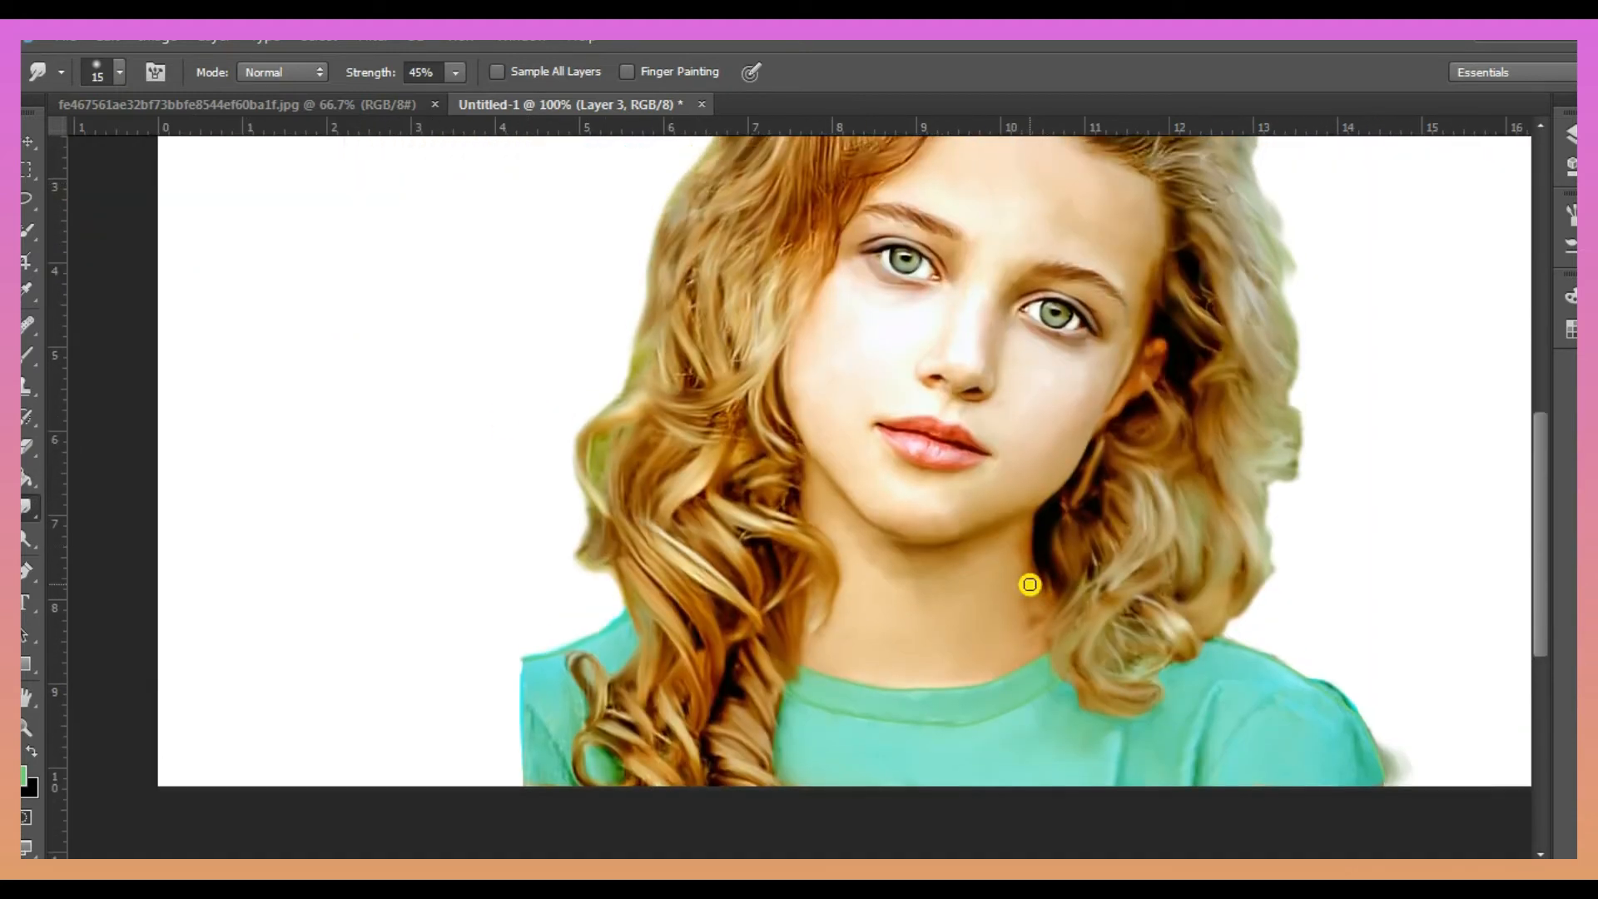
Step: Smudge hair strands outward above the shirt's shoulder at 82% strength with the 11 px multi-dot brush preset enlarged to 20 px
{"action": "left_click_drag", "start_coordinate": [1230, 375], "coordinate": [1067, 375]}
{"action": "key", "text": "8"}
{"action": "key", "text": "2"}
{"action": "left_click", "coordinate": [1570, 246]}
{"action": "left_click", "coordinate": [1297, 493]}
{"action": "left_click", "coordinate": [1570, 246]}
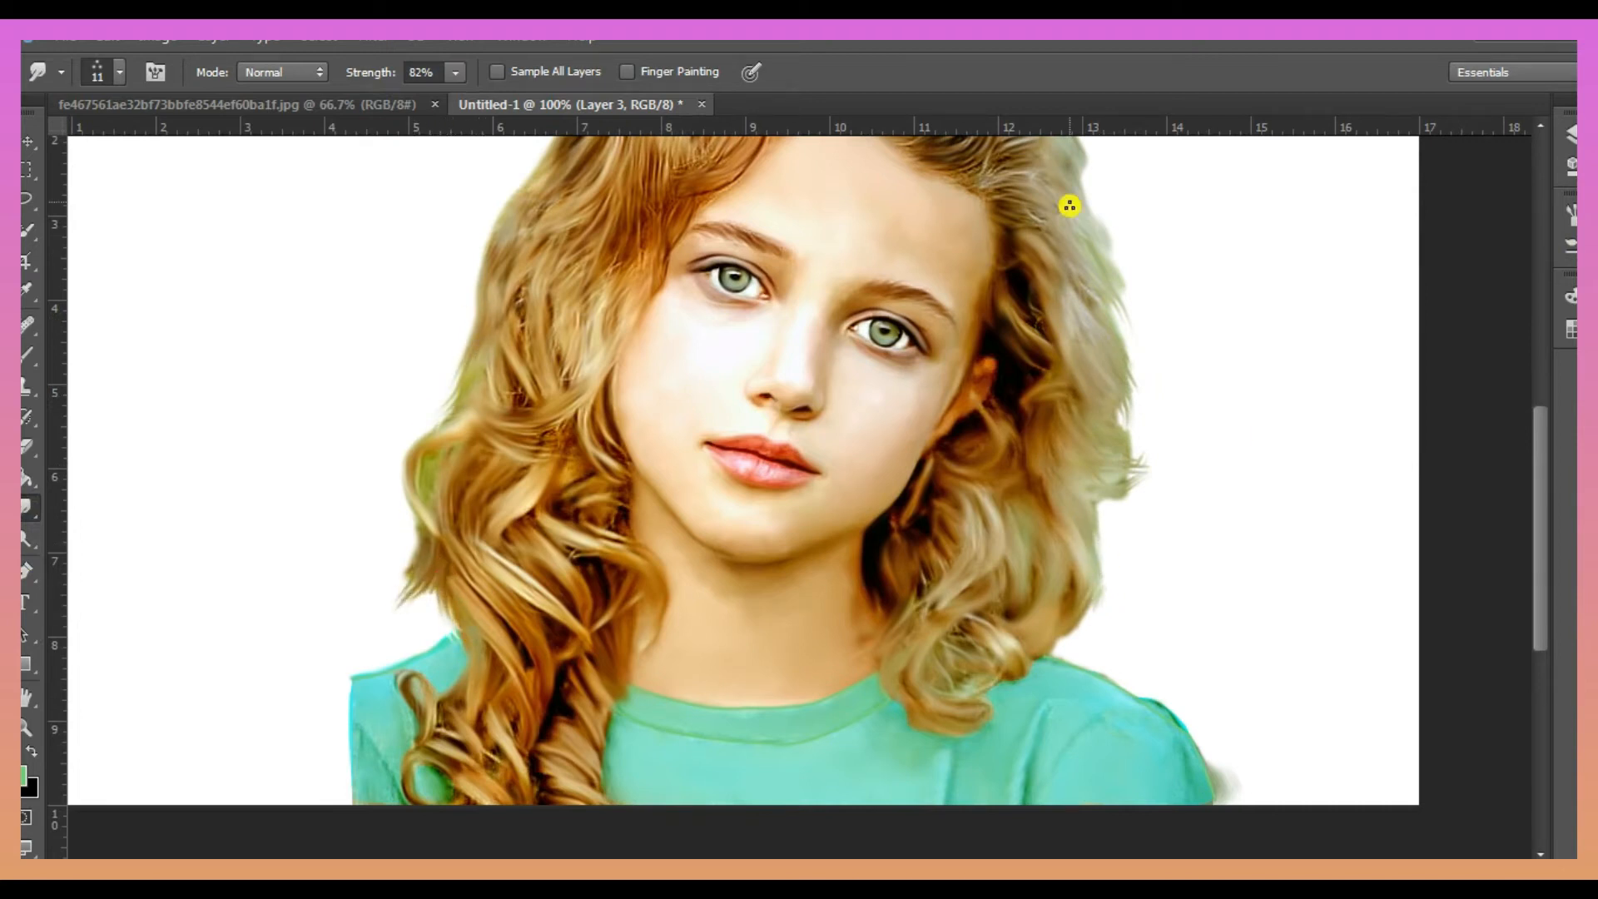
{"action": "scroll", "coordinate": [349, 657], "scroll_direction": "up", "scroll_amount": 3}
{"action": "key", "text": "bracketright"}
{"action": "mouse_move", "coordinate": [425, 671]}
{"action": "left_mouse_down"}
{"action": "mouse_move", "coordinate": [383, 718]}
{"action": "mouse_move", "coordinate": [453, 757]}
{"action": "left_mouse_up"}
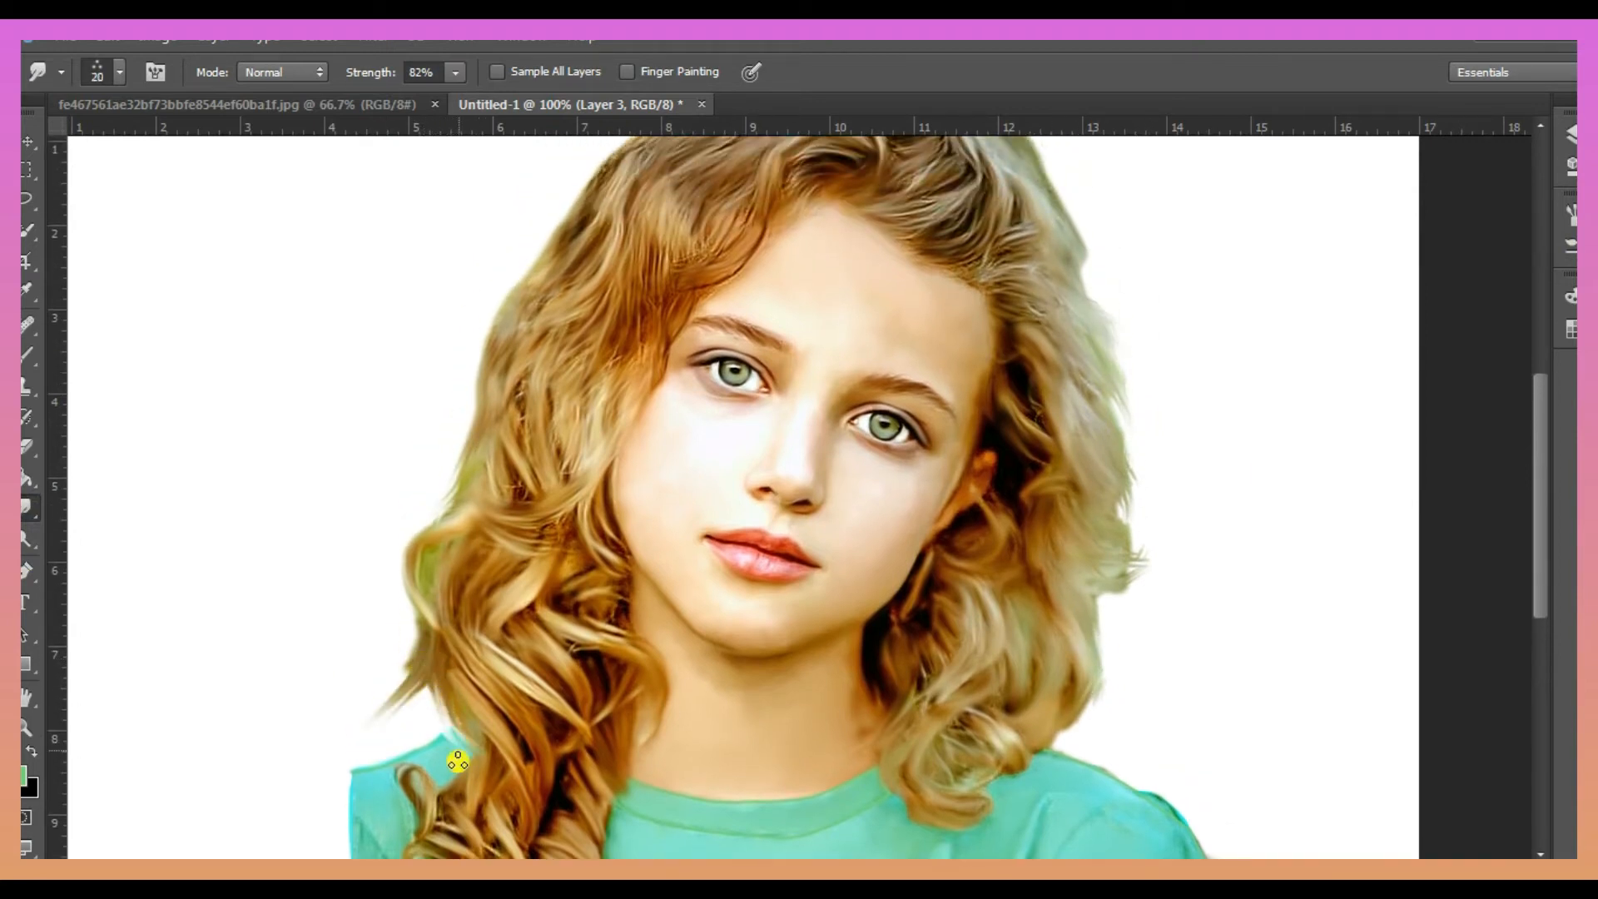
{"action": "left_click_drag", "start_coordinate": [429, 679], "coordinate": [433, 687]}
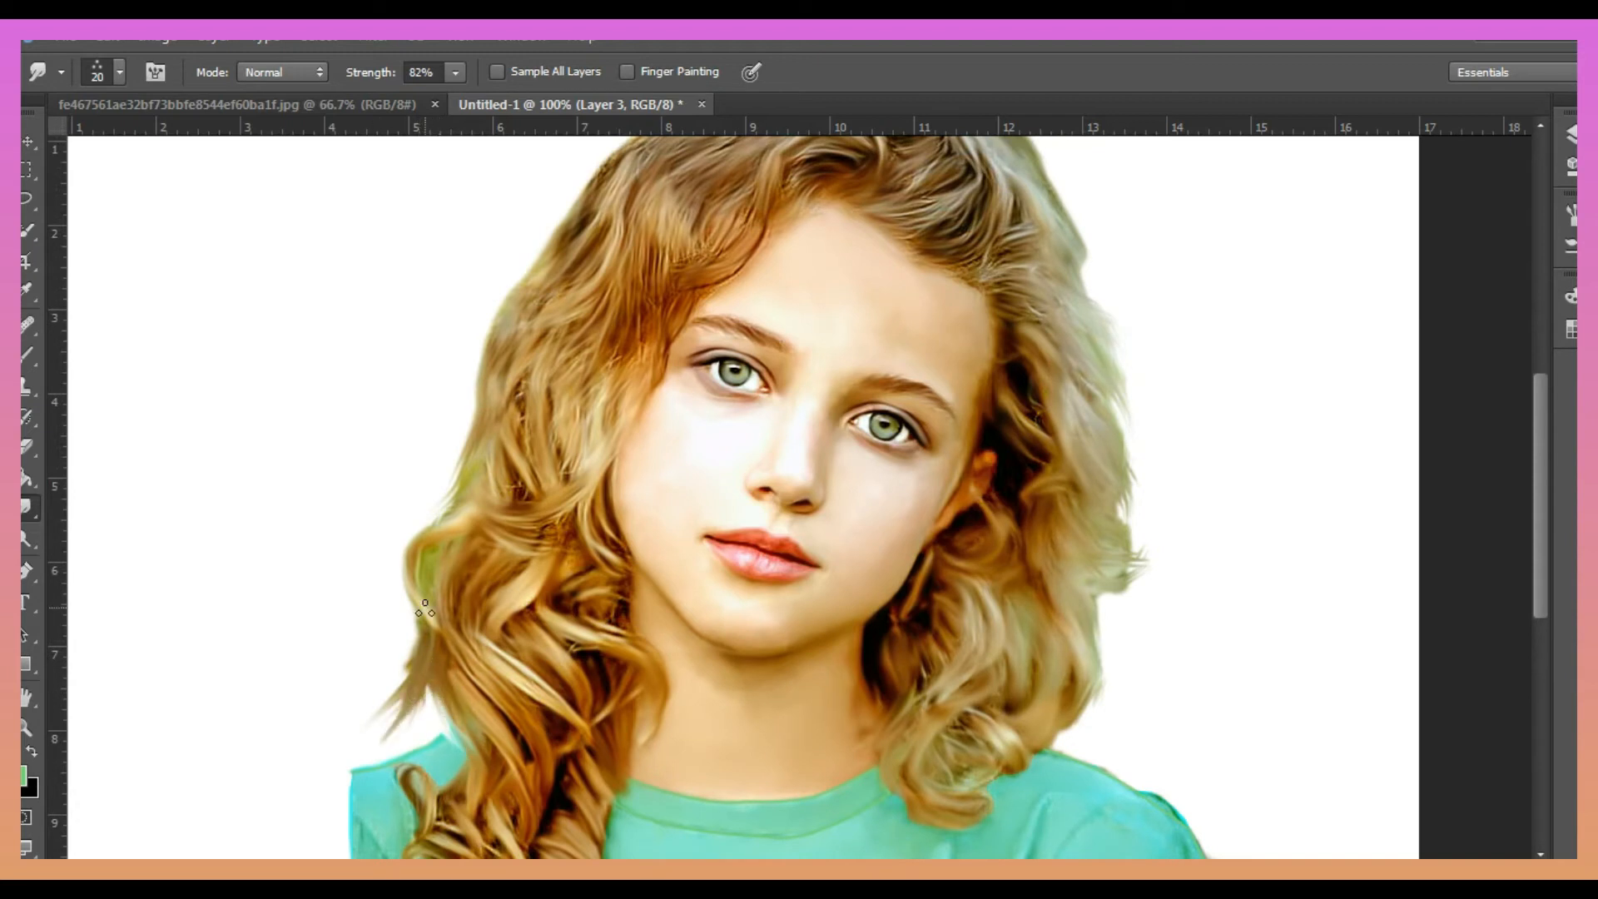
Step: Smudge the outer edges of the hair around the crown and the far side into fine strands
{"action": "scroll", "coordinate": [828, 339], "scroll_direction": "up", "scroll_amount": 3}
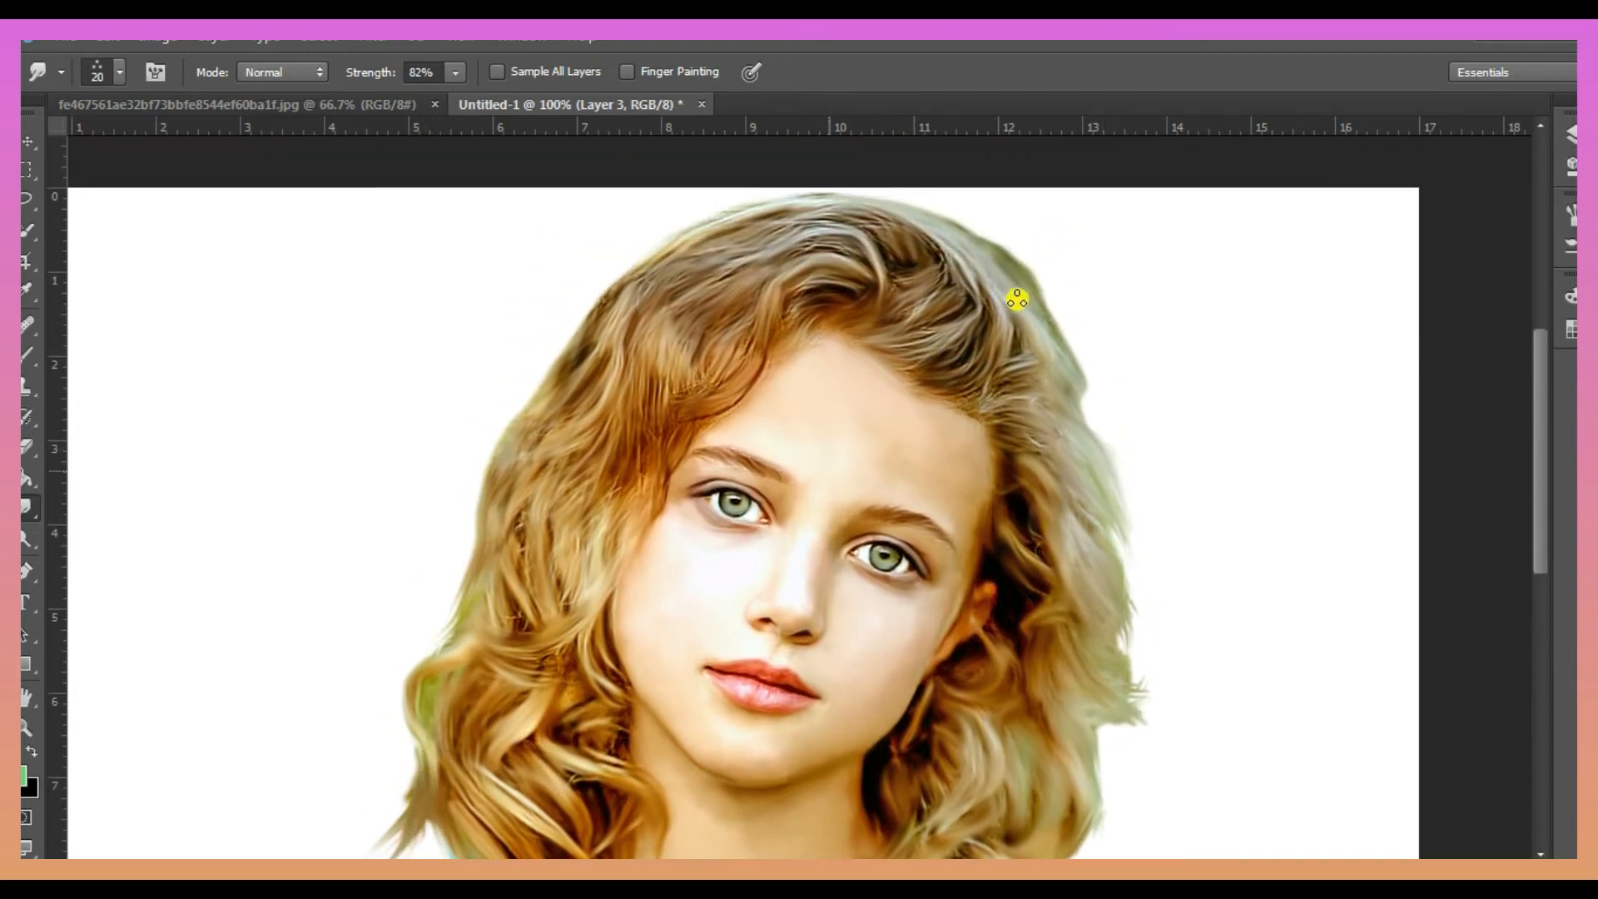
{"action": "left_click_drag", "start_coordinate": [1140, 683], "coordinate": [1104, 722]}
{"action": "mouse_move", "coordinate": [707, 218]}
{"action": "left_mouse_down"}
{"action": "mouse_move", "coordinate": [589, 275]}
{"action": "mouse_move", "coordinate": [582, 328]}
{"action": "mouse_move", "coordinate": [560, 347]}
{"action": "left_mouse_up"}
{"action": "mouse_move", "coordinate": [516, 436]}
{"action": "left_mouse_down"}
{"action": "mouse_move", "coordinate": [581, 327]}
{"action": "mouse_move", "coordinate": [581, 347]}
{"action": "mouse_move", "coordinate": [685, 284]}
{"action": "mouse_move", "coordinate": [683, 237]}
{"action": "mouse_move", "coordinate": [717, 248]}
{"action": "left_mouse_up"}
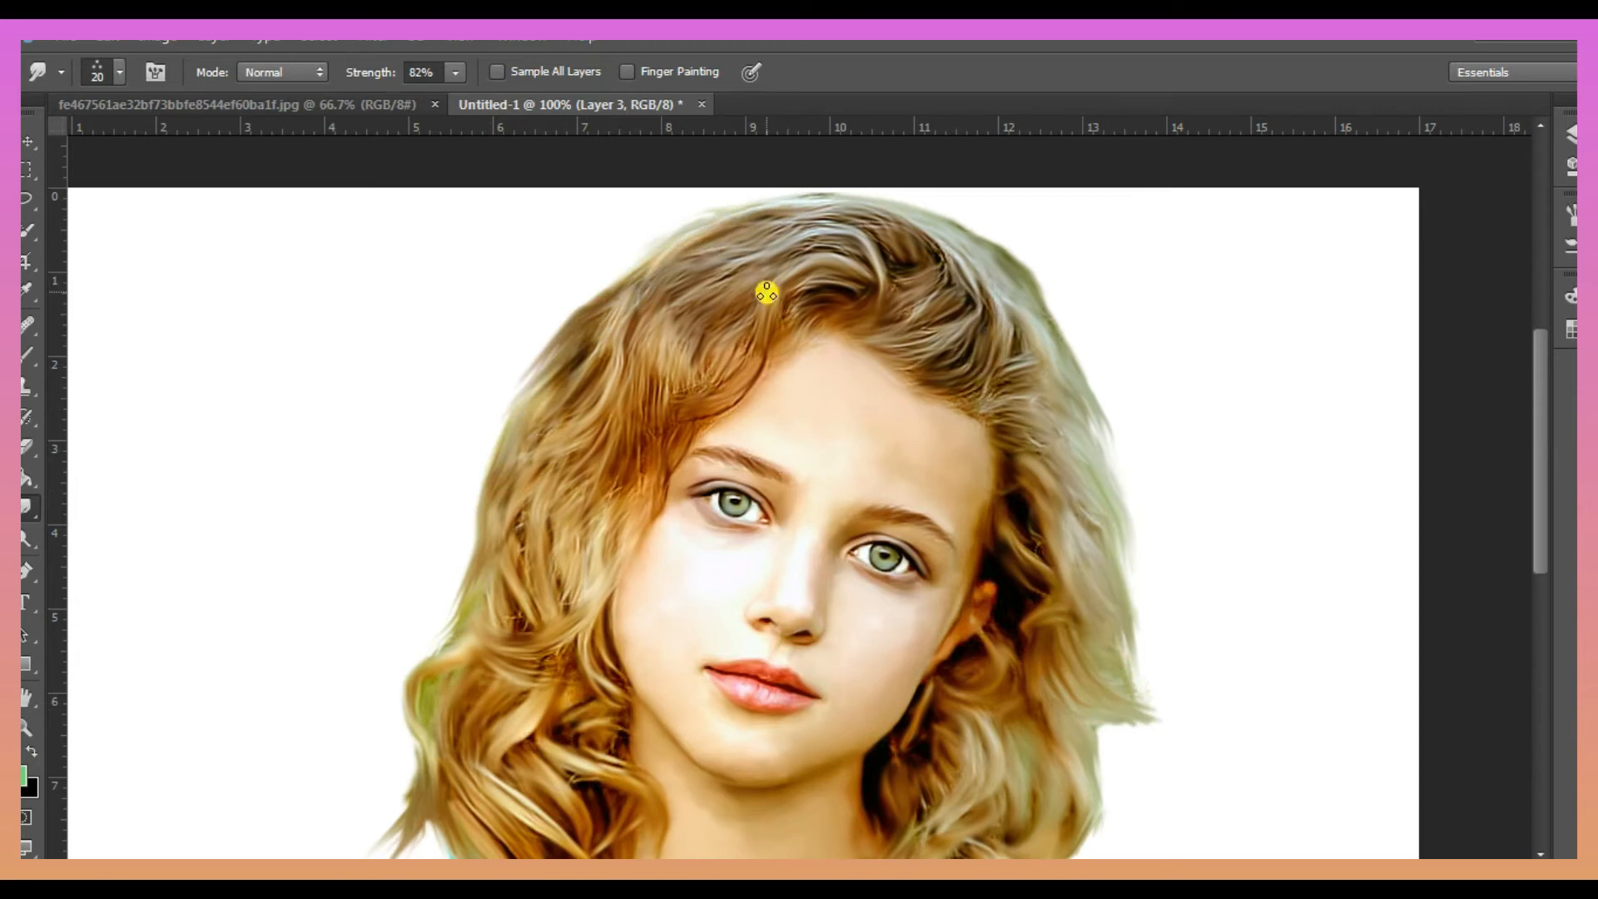
Step: Choose the 20 px scattered-dot brush preset and smudge the outer hair edge beside the ear
{"action": "left_click", "coordinate": [1570, 246]}
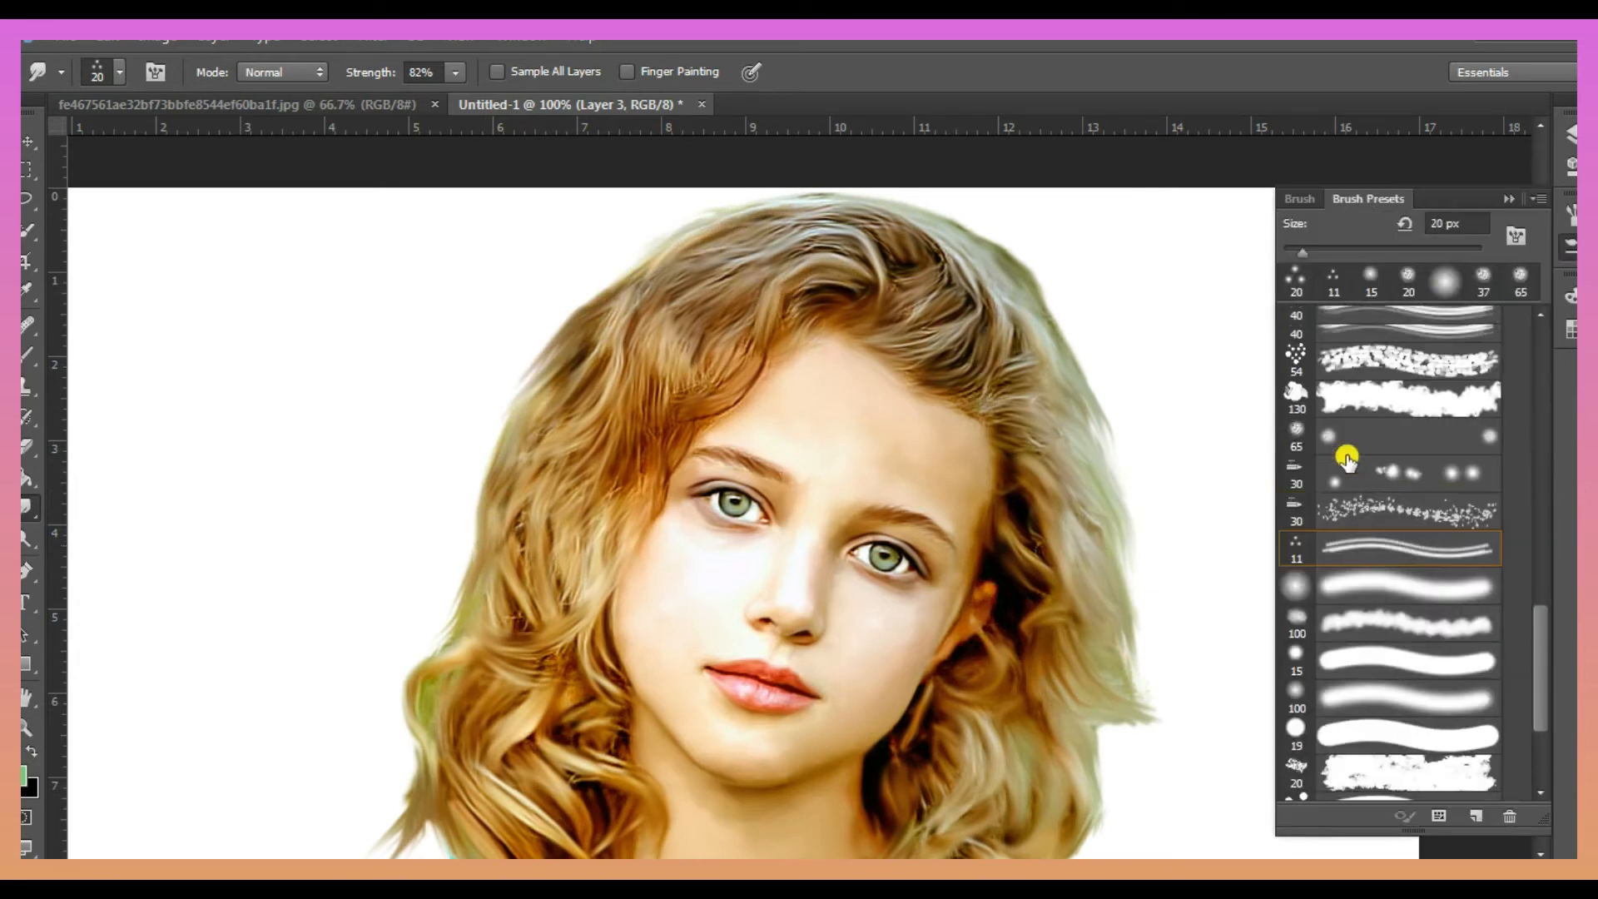
{"action": "scroll", "coordinate": [1346, 457], "scroll_direction": "up", "scroll_amount": 2}
{"action": "left_click", "coordinate": [1384, 343]}
{"action": "left_click_drag", "start_coordinate": [1145, 638], "coordinate": [1116, 539]}
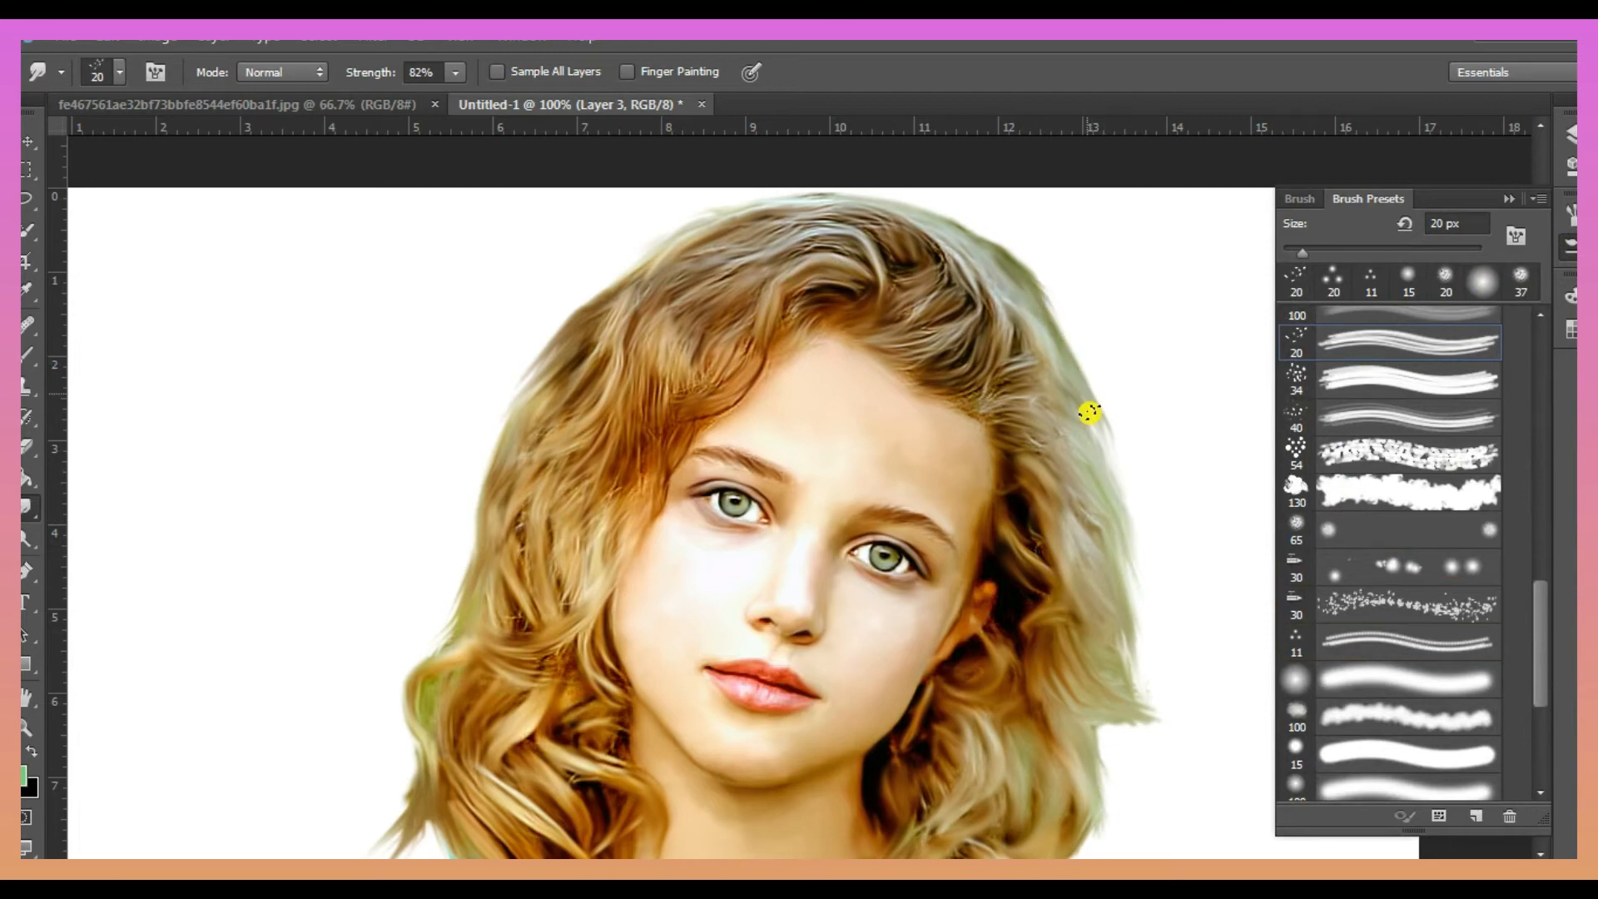
Step: Smudge the pale hair beside the ear and temple with the 40 px bristle preset, rotating the canvas to suit the strokes
{"action": "left_click", "coordinate": [1378, 426]}
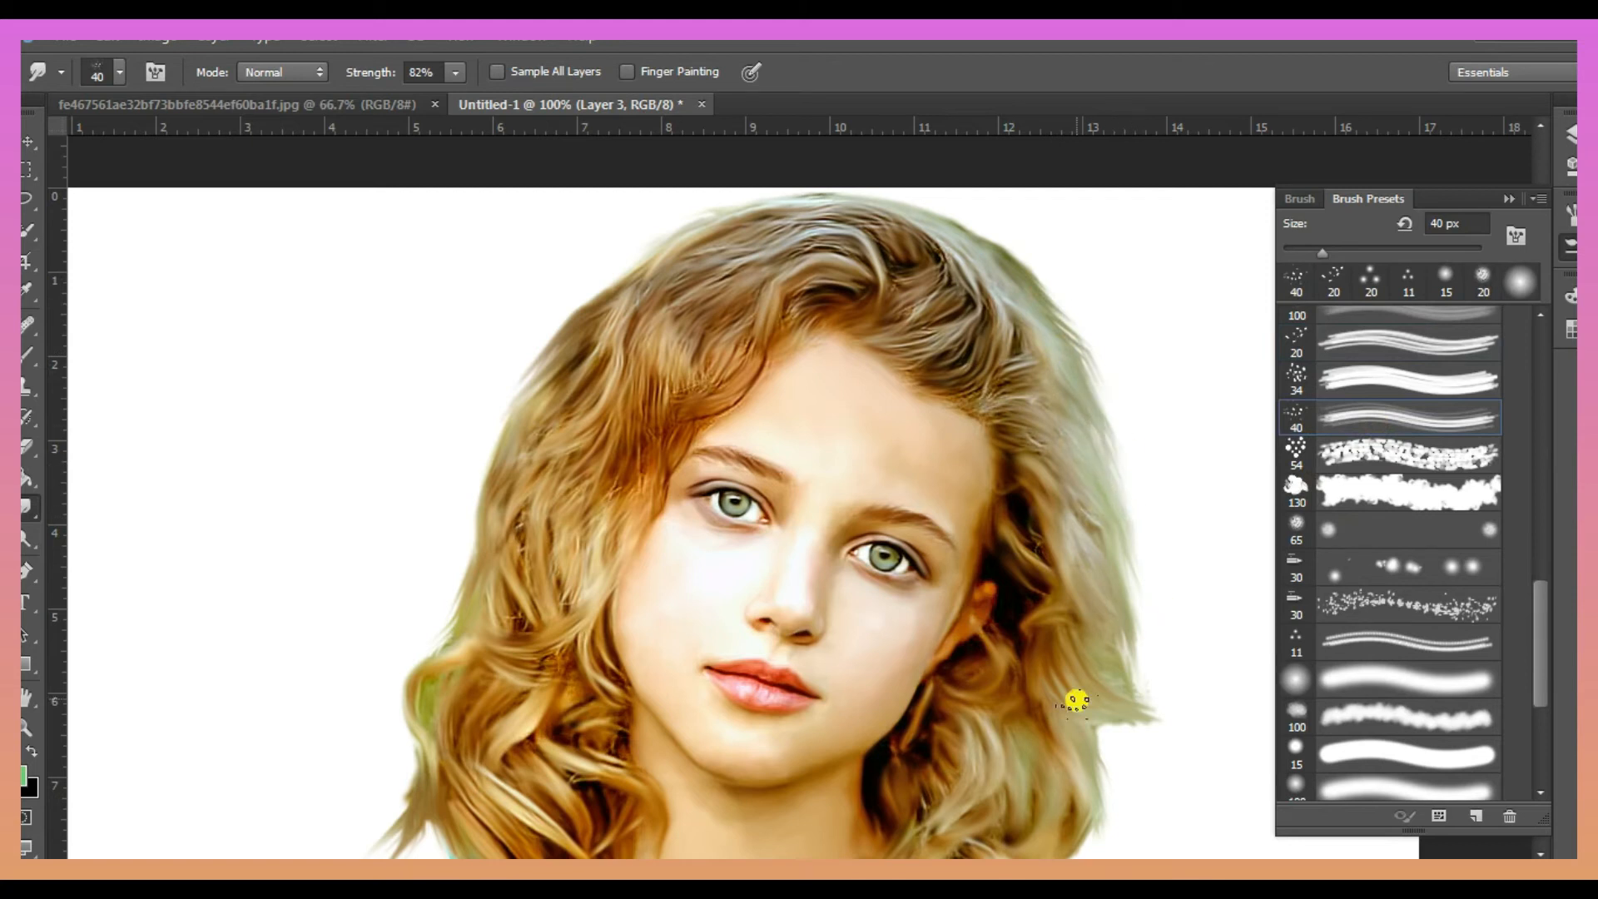
{"action": "key", "text": "r"}
{"action": "mouse_move", "coordinate": [1083, 433]}
{"action": "left_mouse_down"}
{"action": "mouse_move", "coordinate": [1149, 560]}
{"action": "mouse_move", "coordinate": [1076, 516]}
{"action": "left_mouse_up"}
{"action": "key", "text": "r"}
{"action": "left_click_drag", "start_coordinate": [966, 745], "coordinate": [948, 832]}
{"action": "left_click_drag", "start_coordinate": [791, 718], "coordinate": [743, 766]}
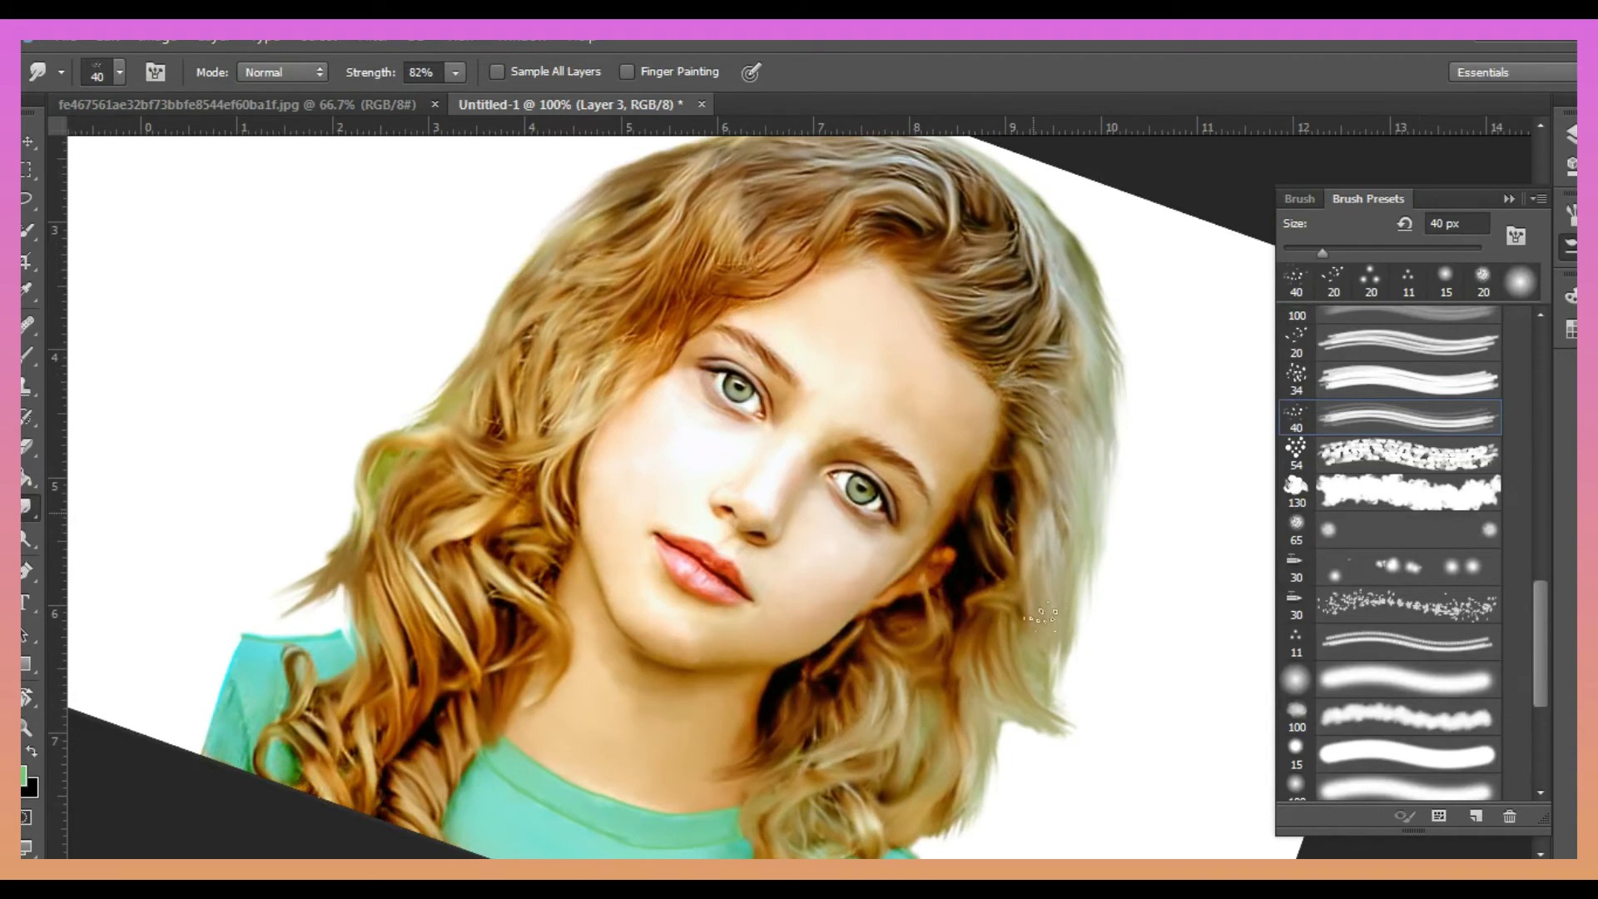
{"action": "left_click_drag", "start_coordinate": [1012, 353], "coordinate": [1063, 283]}
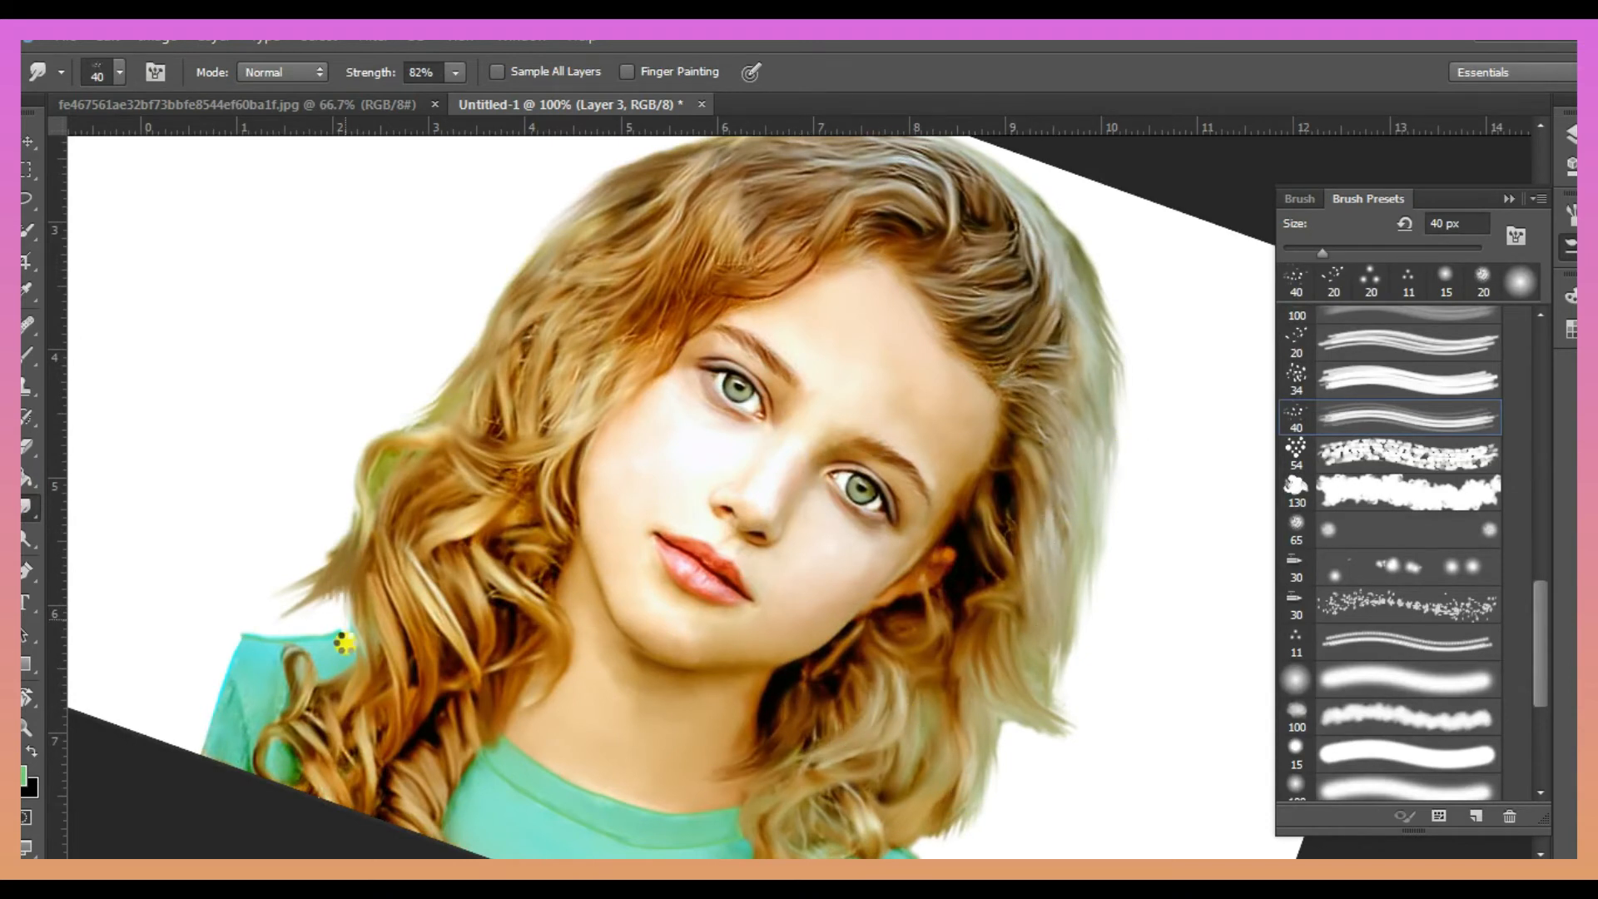
Step: Smudge the hair above the temple along its flow and return the canvas rotation to 0°
{"action": "key", "text": "r"}
{"action": "left_click_drag", "start_coordinate": [553, 596], "coordinate": [308, 557]}
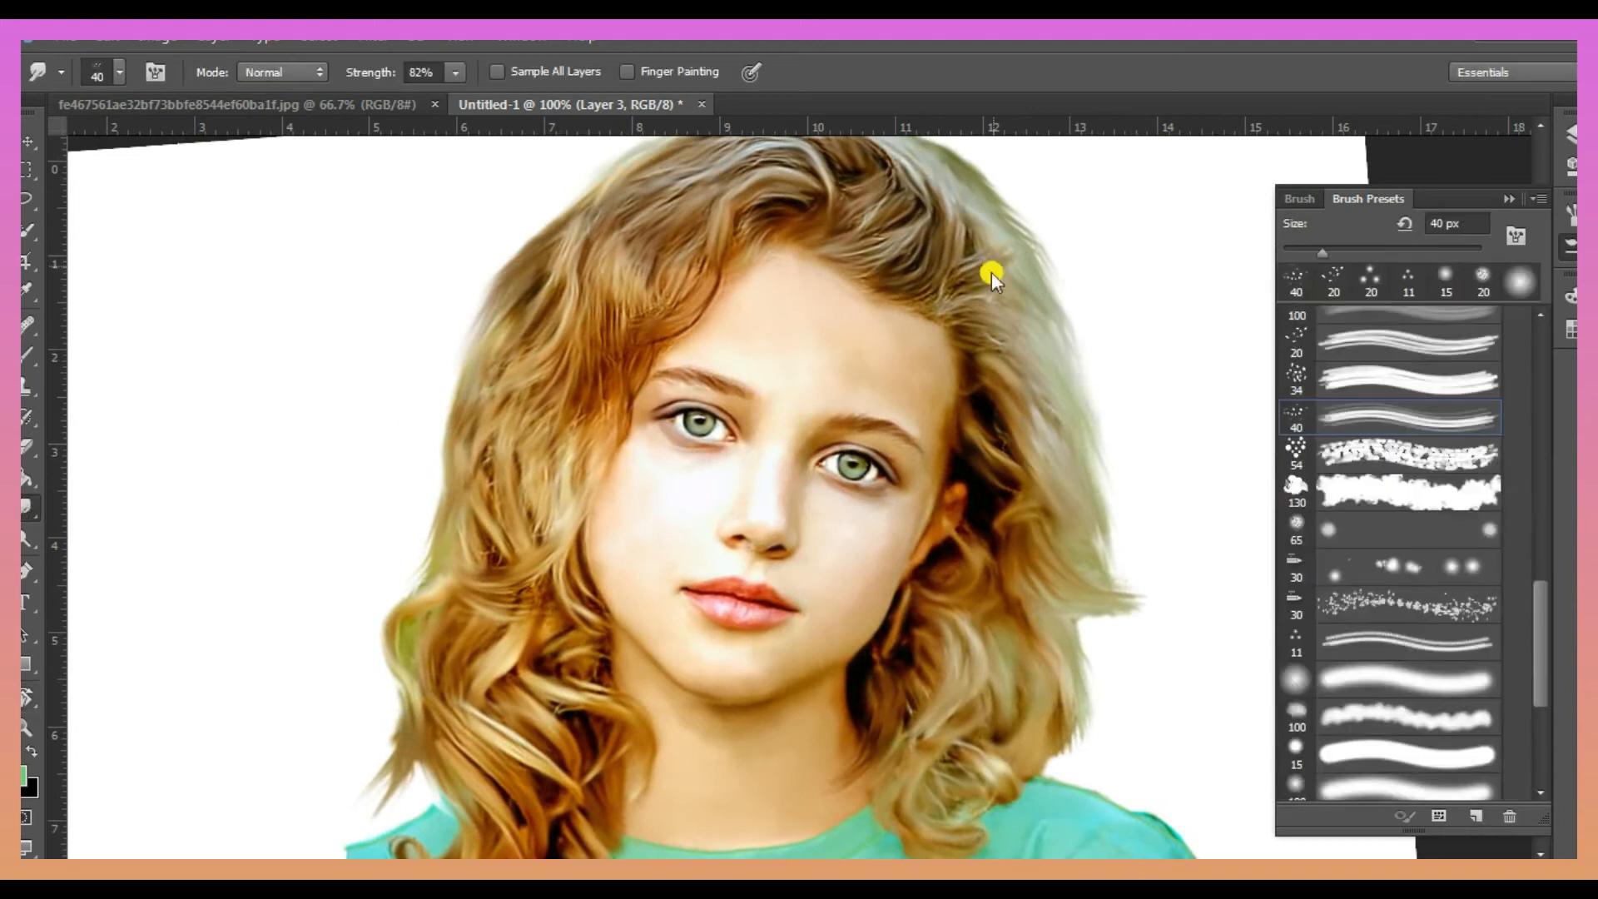
{"action": "mouse_move", "coordinate": [983, 221]}
{"action": "left_mouse_down"}
{"action": "mouse_move", "coordinate": [1030, 289]}
{"action": "mouse_move", "coordinate": [1026, 333]}
{"action": "left_mouse_up"}
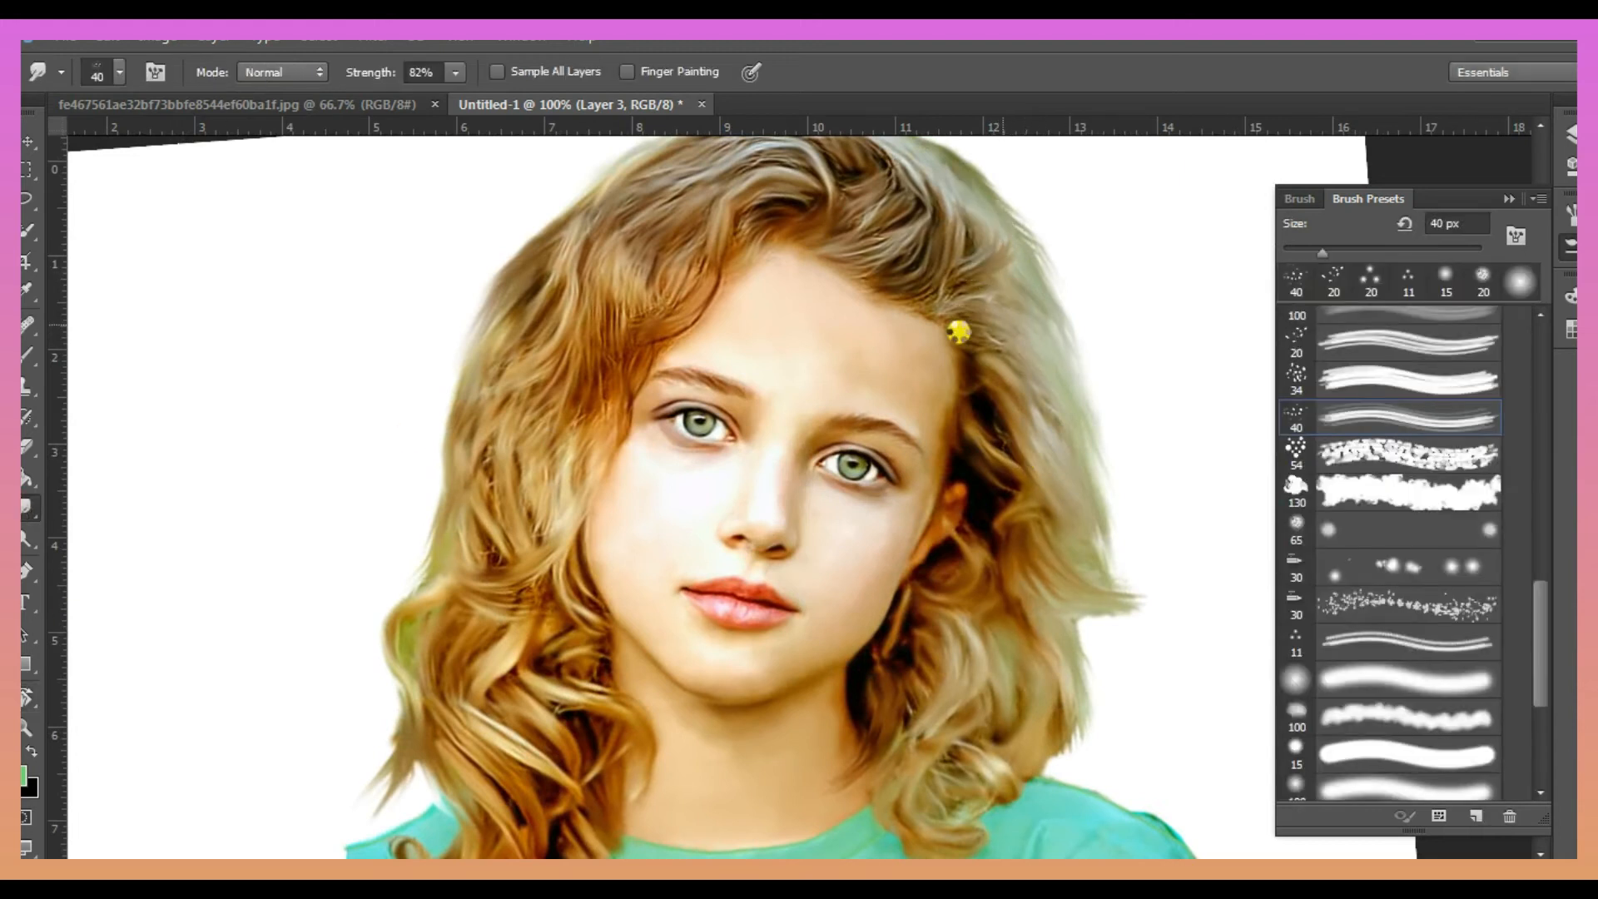
{"action": "left_click", "coordinate": [1571, 247]}
{"action": "key", "text": "ctrl+minus"}
{"action": "key", "text": "r"}
{"action": "mouse_move", "coordinate": [1367, 383]}
{"action": "left_mouse_down"}
{"action": "mouse_move", "coordinate": [1363, 411]}
{"action": "mouse_move", "coordinate": [1392, 418]}
{"action": "left_mouse_up"}
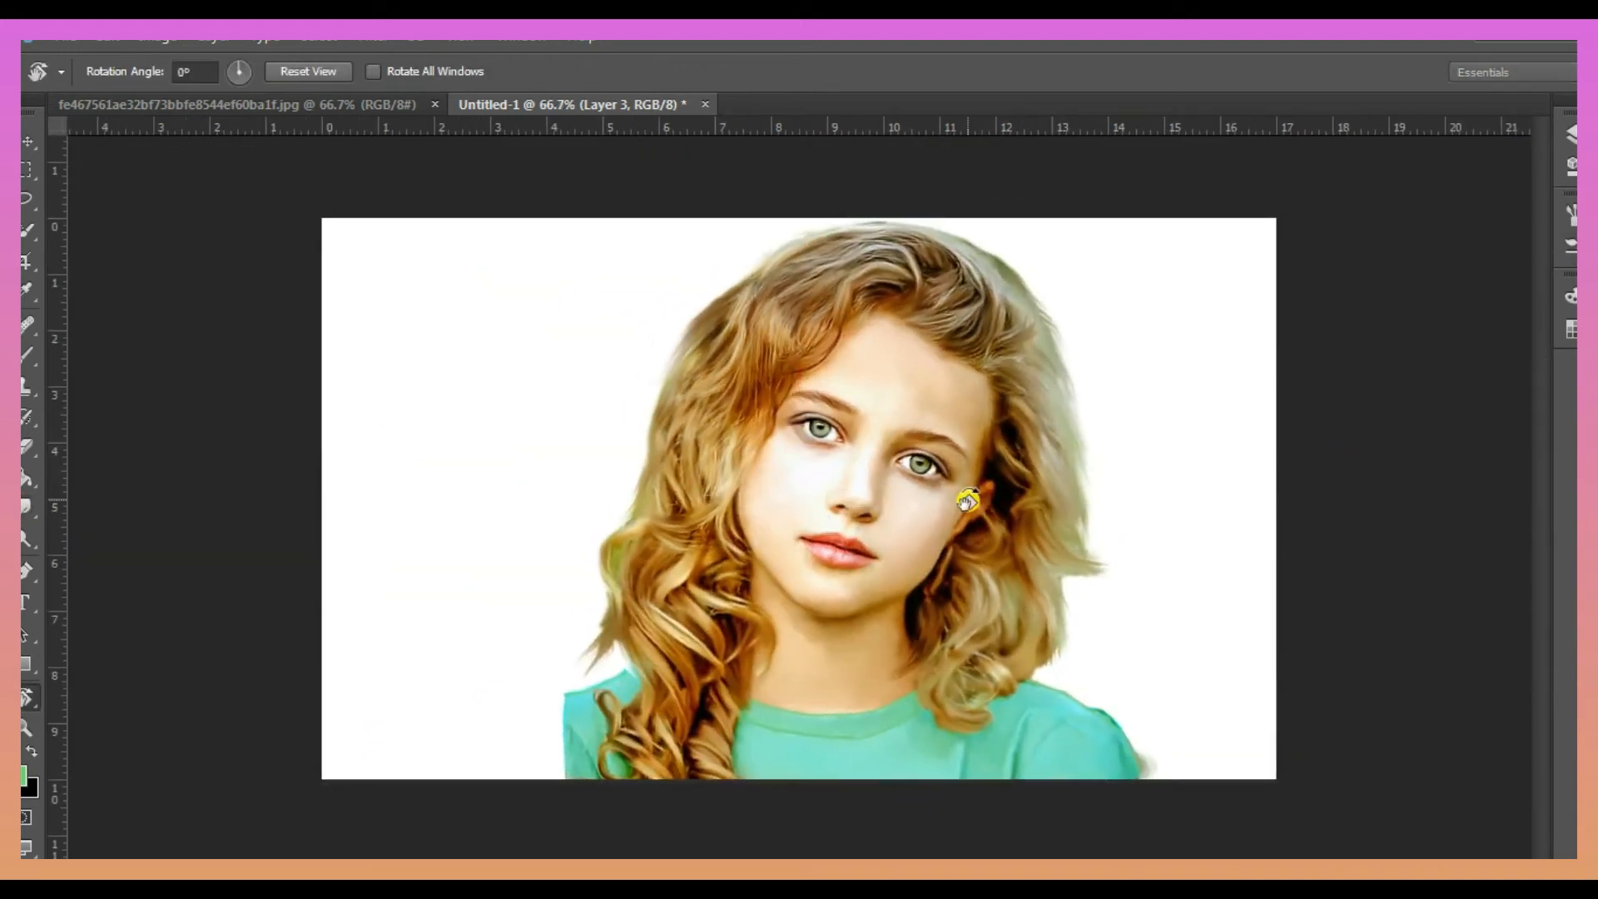
Step: Add a new layer above Layer 3 and ready the Brush tool with a black foreground colour for the eyes
{"action": "left_click", "coordinate": [24, 635]}
{"action": "left_click", "coordinate": [25, 728]}
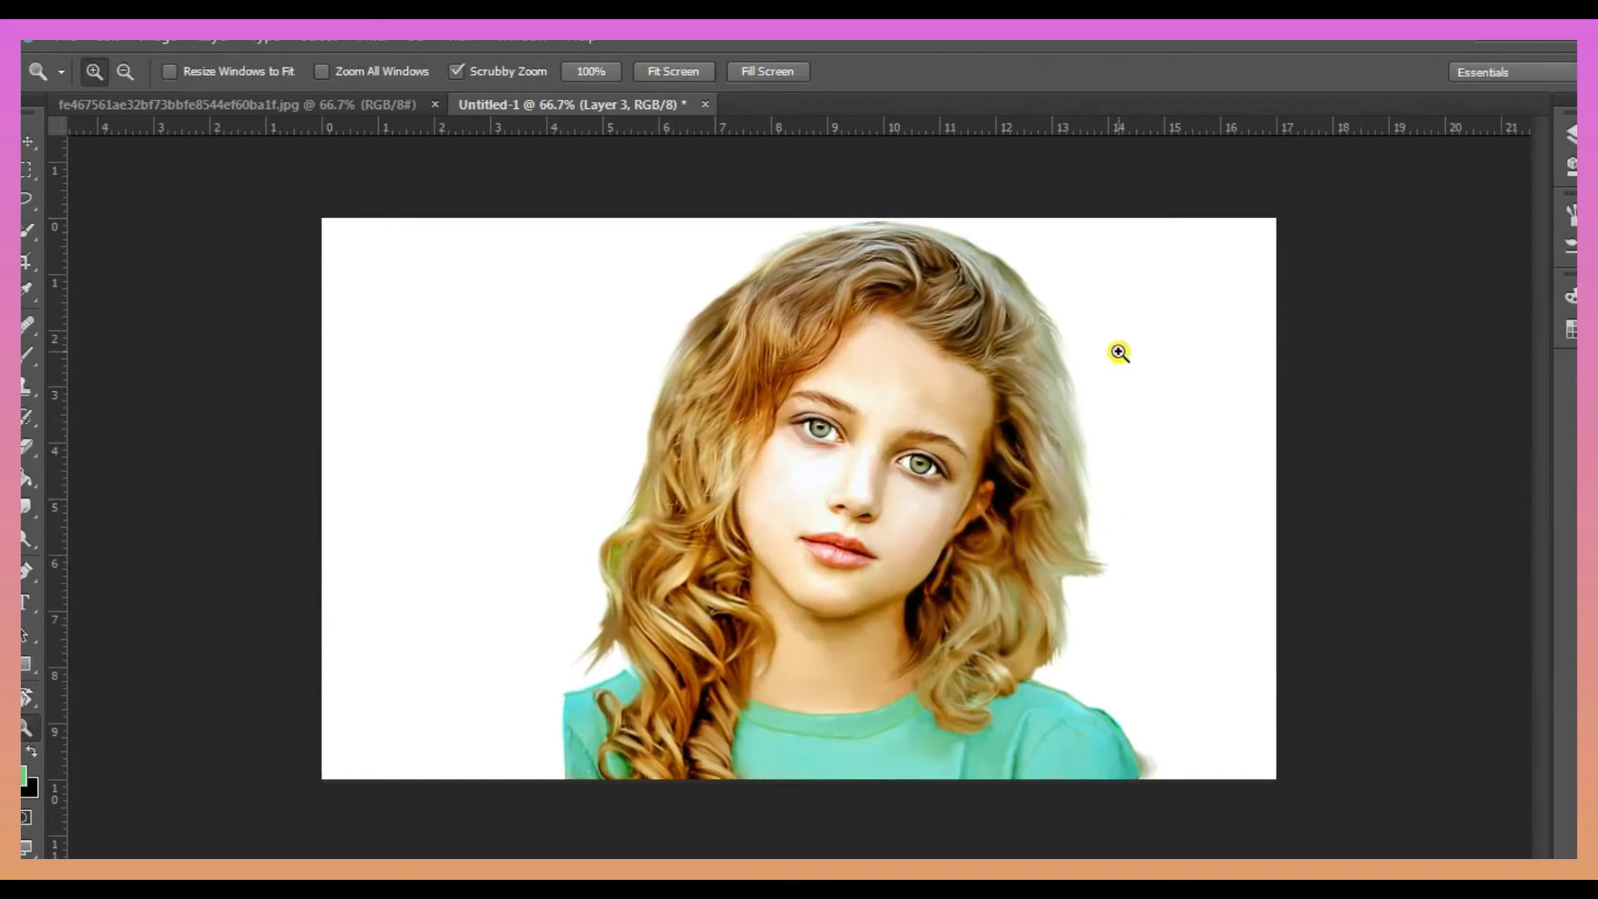
{"action": "left_click", "coordinate": [919, 429]}
{"action": "left_click", "coordinate": [918, 430]}
{"action": "left_click", "coordinate": [954, 450]}
{"action": "left_click", "coordinate": [954, 449]}
{"action": "left_click", "coordinate": [1572, 137]}
{"action": "key", "text": "ctrl+shift+alt+n"}
{"action": "key", "text": "b"}
{"action": "key", "text": "x"}
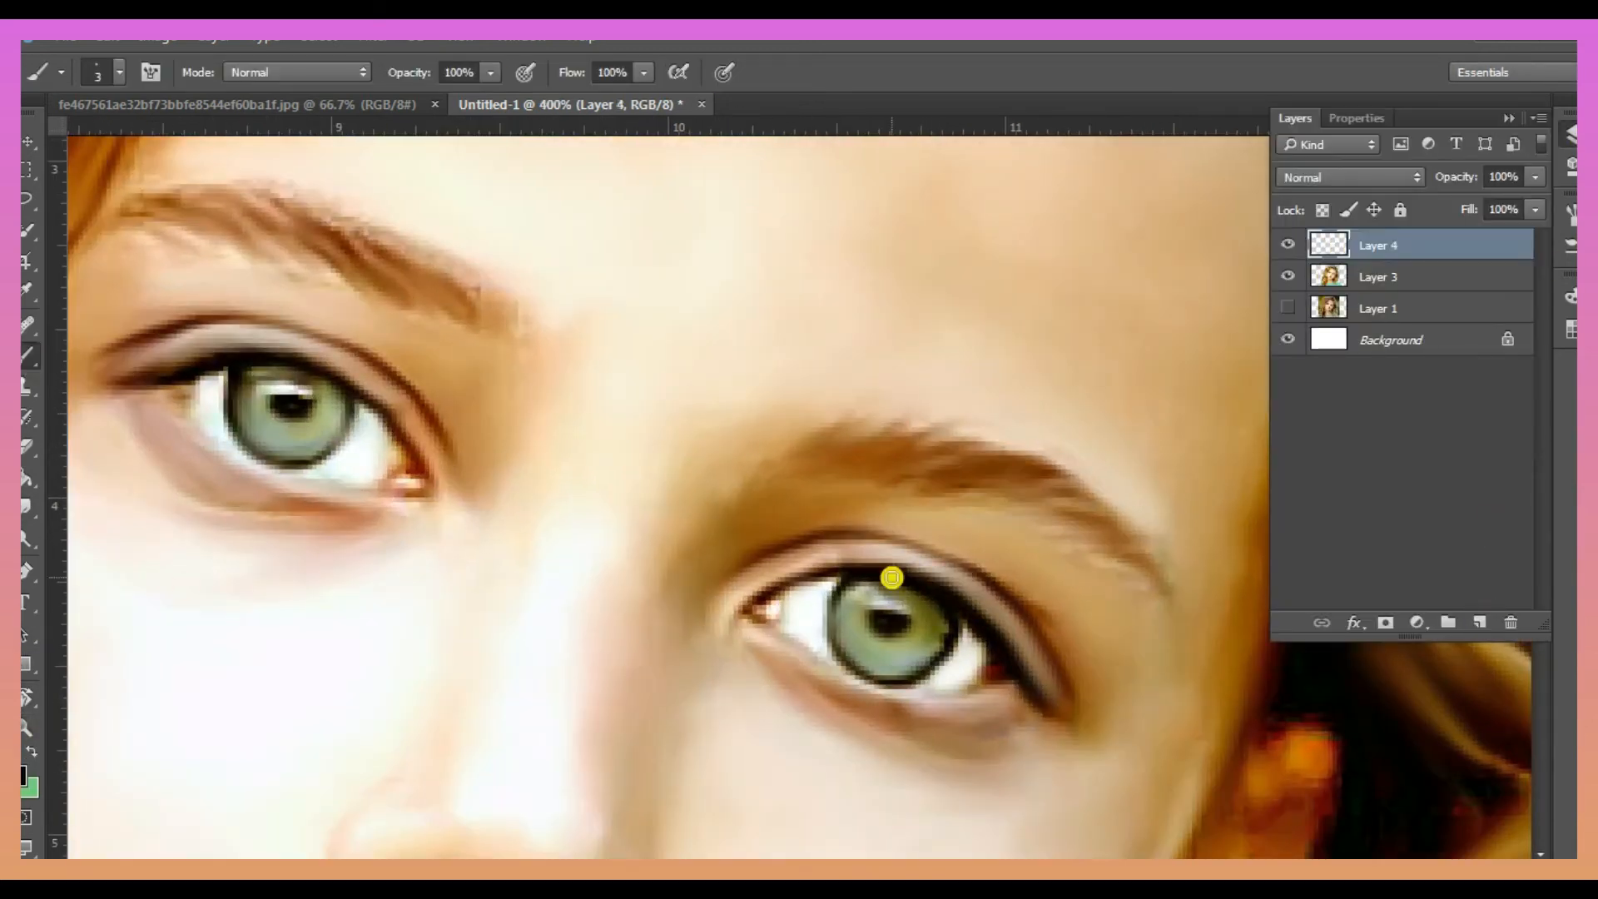
Step: Sample a dark colour from the eyelid and paint 2 px crease lines above both eyes on Layer 4
{"action": "left_click", "coordinate": [1012, 598], "text": "alt"}
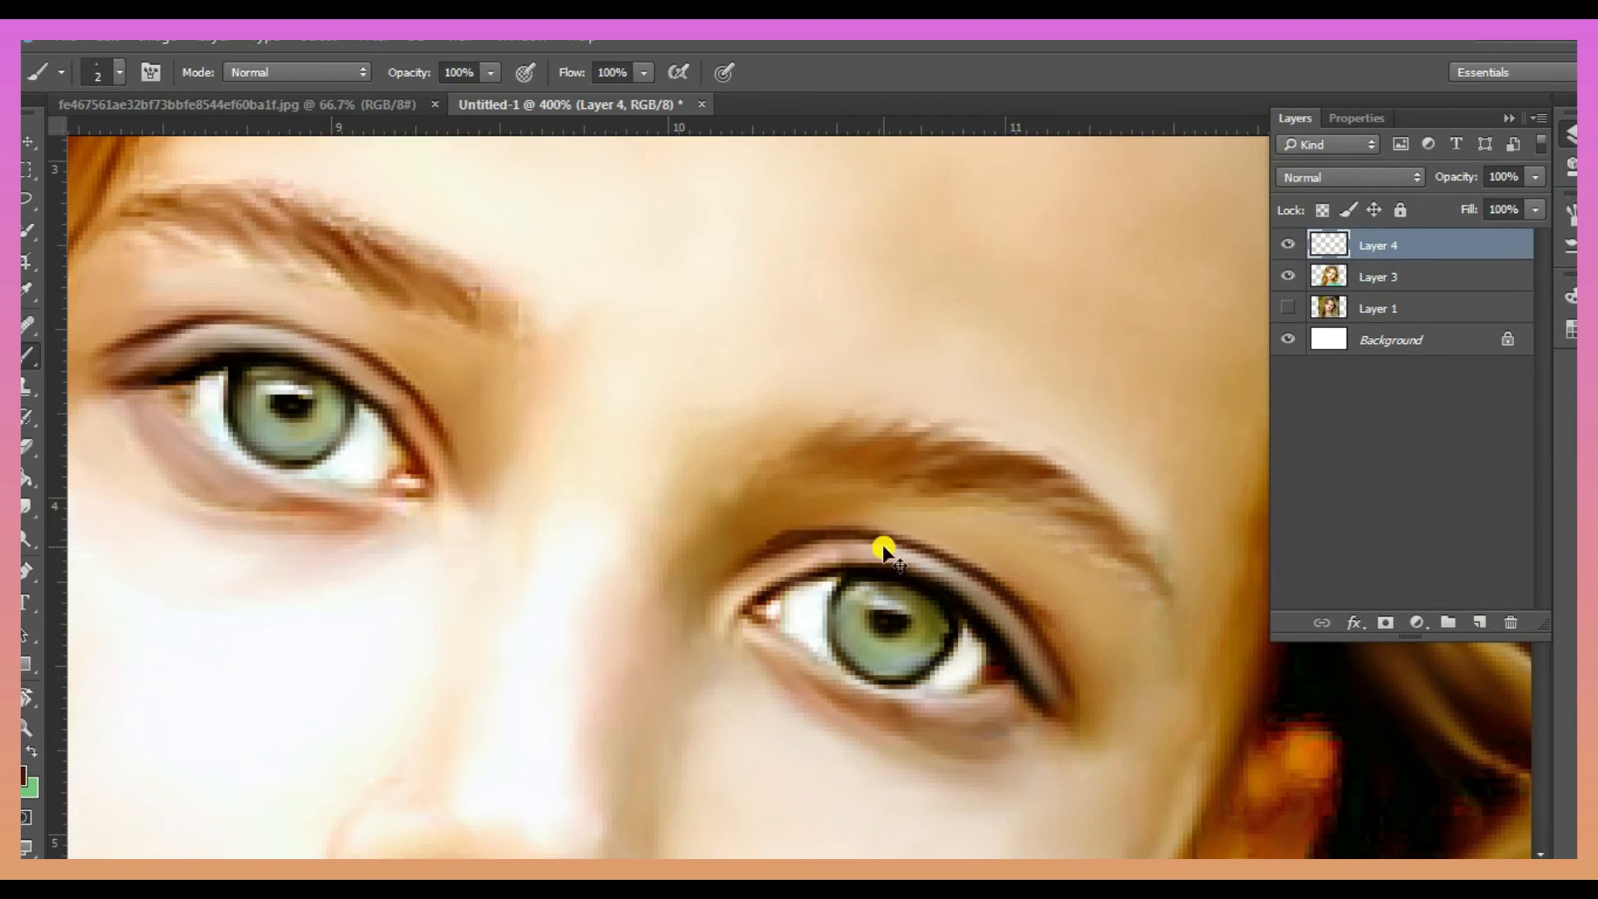
{"action": "left_click_drag", "start_coordinate": [847, 869], "coordinate": [781, 869]}
{"action": "mouse_move", "coordinate": [416, 356]}
{"action": "left_mouse_down"}
{"action": "mouse_move", "coordinate": [526, 319]}
{"action": "mouse_move", "coordinate": [451, 344]}
{"action": "mouse_move", "coordinate": [497, 323]}
{"action": "mouse_move", "coordinate": [619, 335]}
{"action": "mouse_move", "coordinate": [730, 404]}
{"action": "left_mouse_up"}
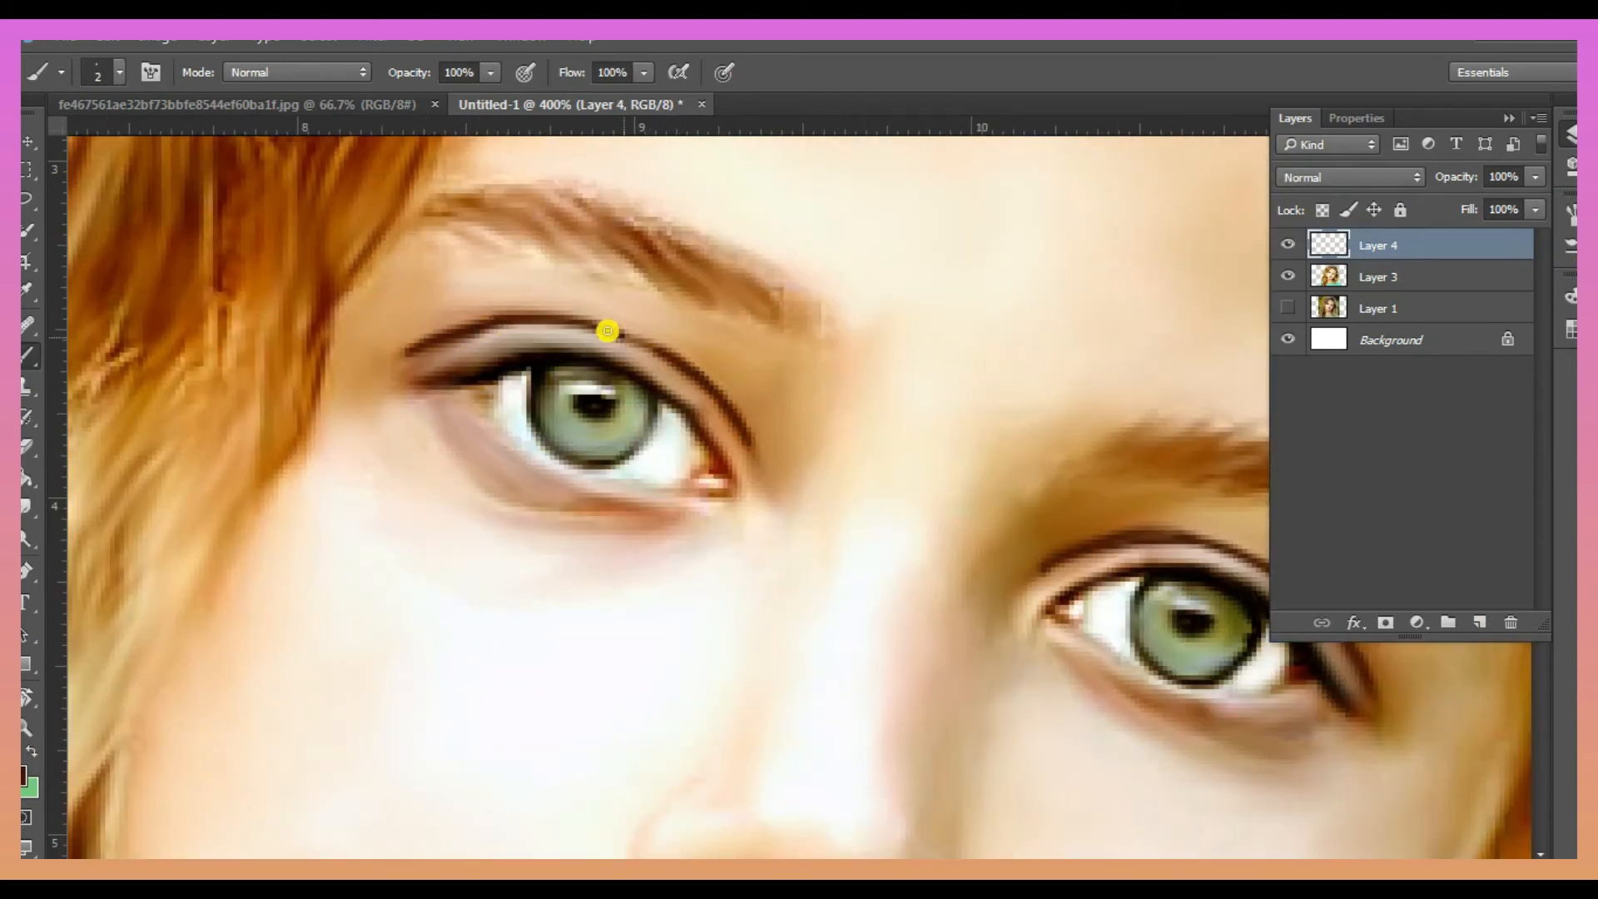
Step: Set up a 1 px brush preset with an olive-green foreground colour on a new layer
{"action": "key", "text": "ctrl+shift+alt+n"}
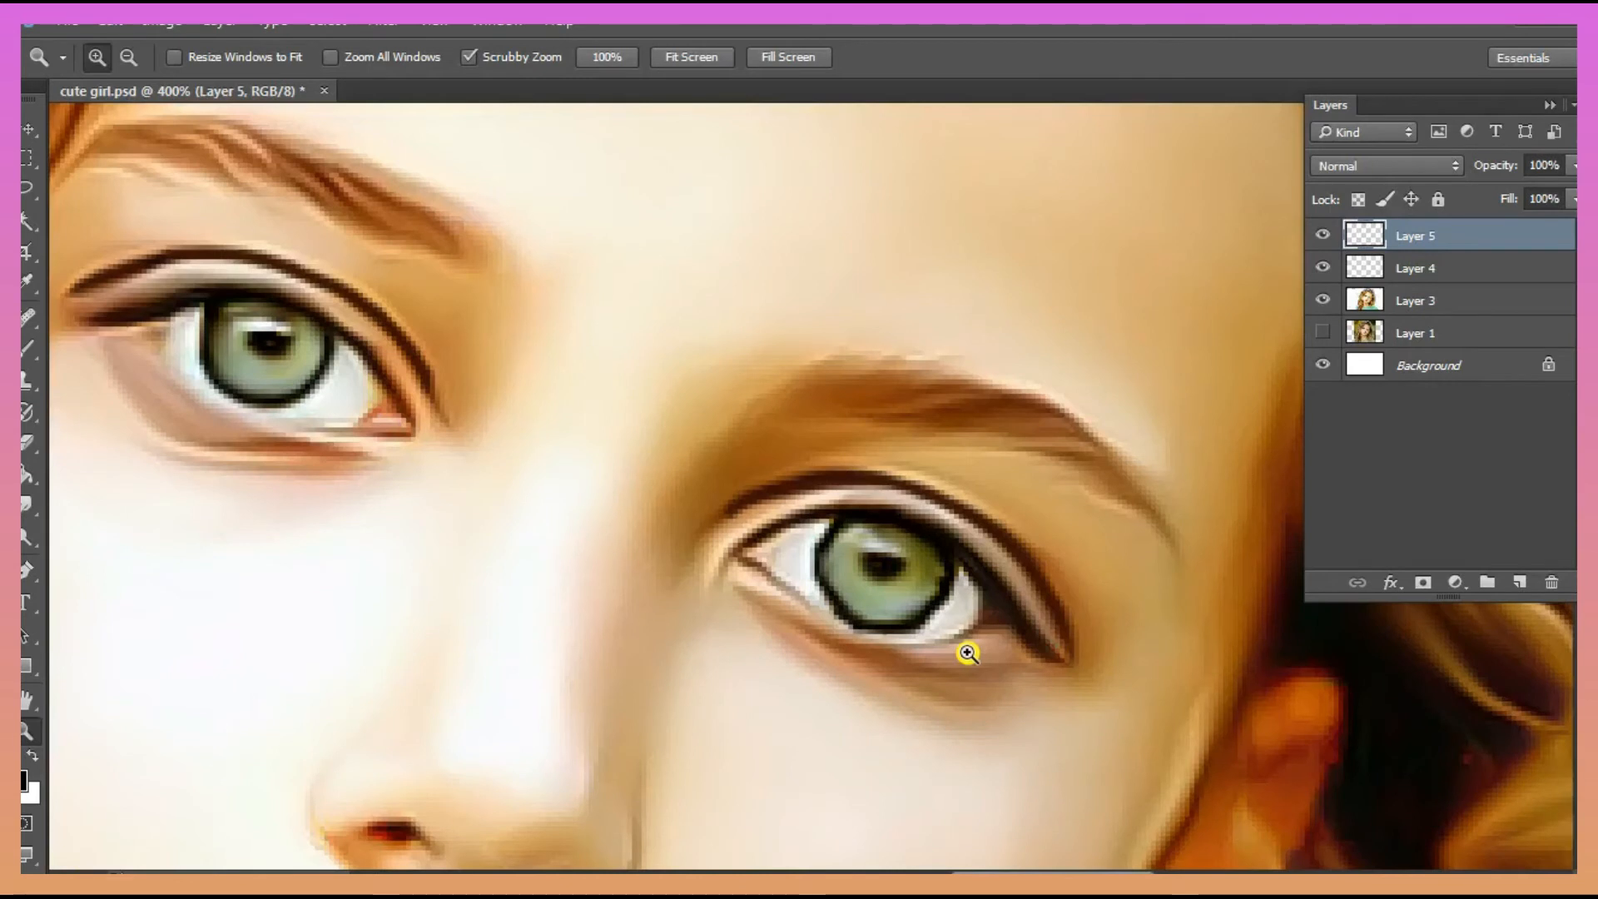
{"action": "left_click", "coordinate": [968, 654]}
{"action": "key", "text": "b"}
{"action": "key", "text": "F5"}
{"action": "scroll", "coordinate": [1446, 379], "scroll_direction": "down", "scroll_amount": 5}
{"action": "left_click", "coordinate": [1455, 334]}
{"action": "left_click", "coordinate": [24, 779]}
{"action": "left_click", "coordinate": [750, 368]}
{"action": "left_click", "coordinate": [1063, 194]}
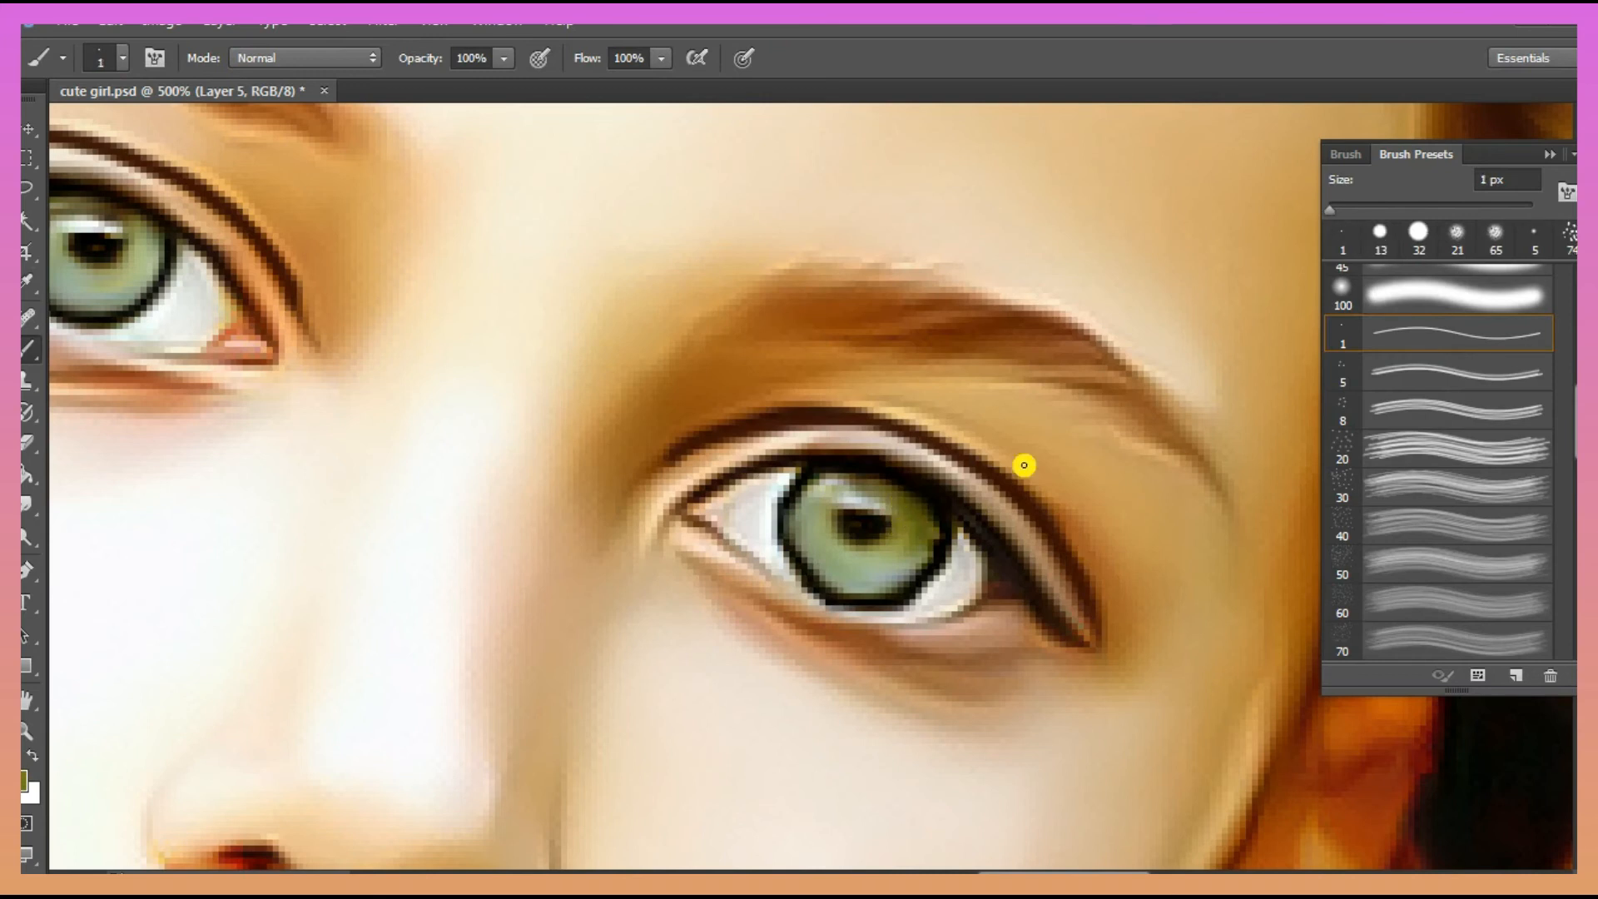
Step: Add another layer and paint fine olive streaks radiating from the pupil across the iris
{"action": "key", "text": "F7"}
{"action": "left_click", "coordinate": [1520, 560]}
{"action": "key", "text": "F7"}
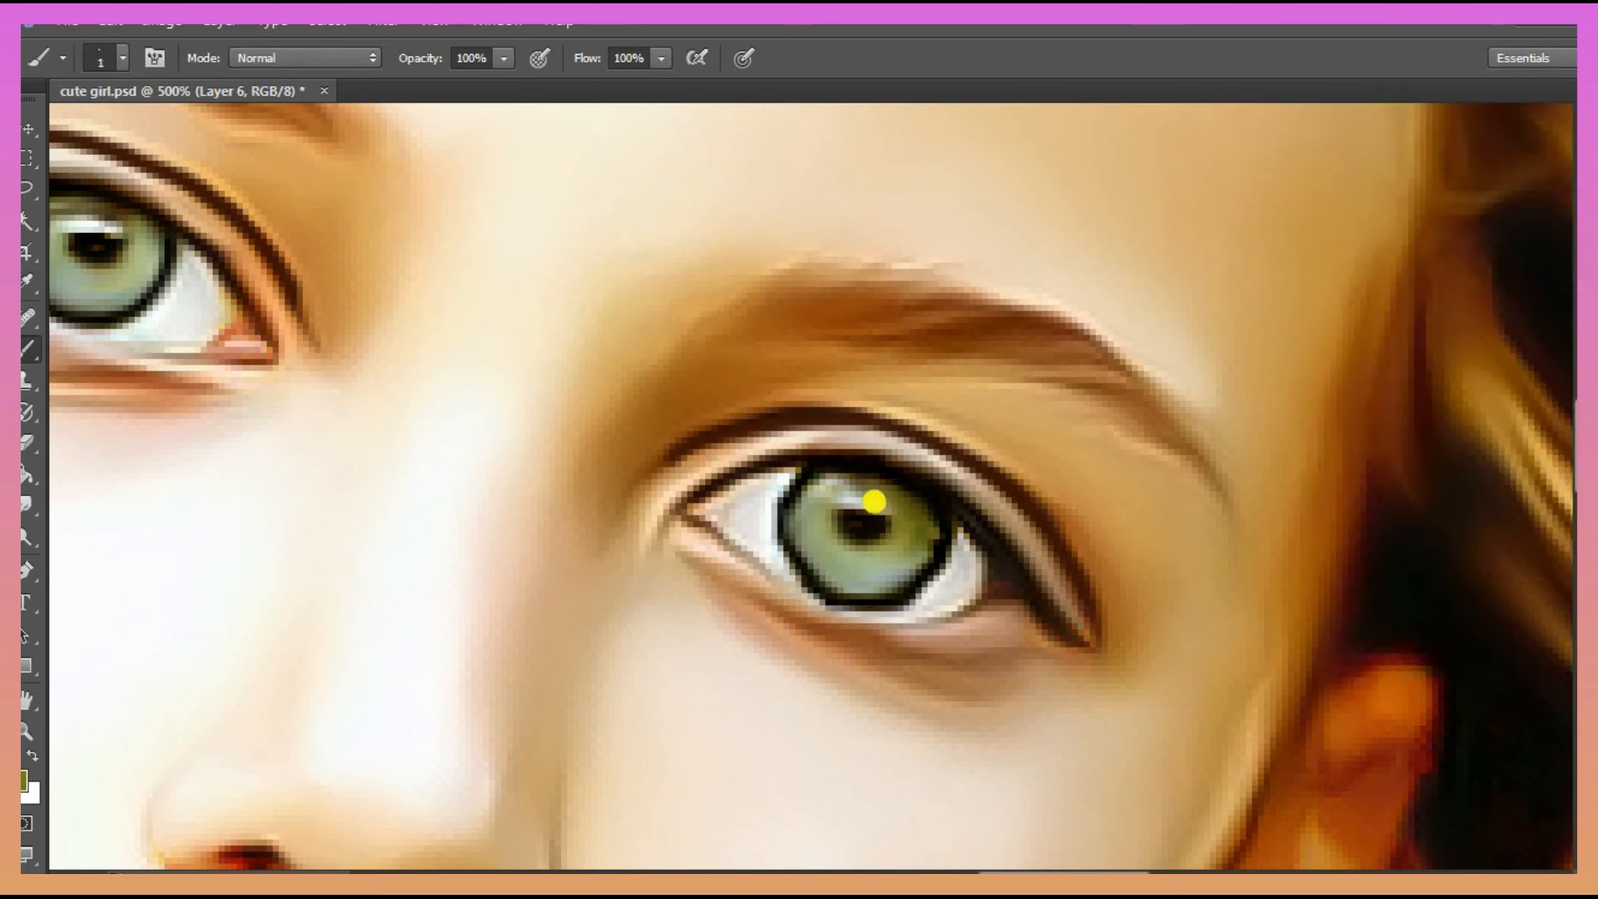
{"action": "mouse_move", "coordinate": [800, 524]}
{"action": "left_mouse_down"}
{"action": "mouse_move", "coordinate": [850, 555]}
{"action": "mouse_move", "coordinate": [835, 561]}
{"action": "mouse_move", "coordinate": [880, 562]}
{"action": "left_mouse_up"}
{"action": "left_click_drag", "start_coordinate": [886, 545], "coordinate": [898, 555]}
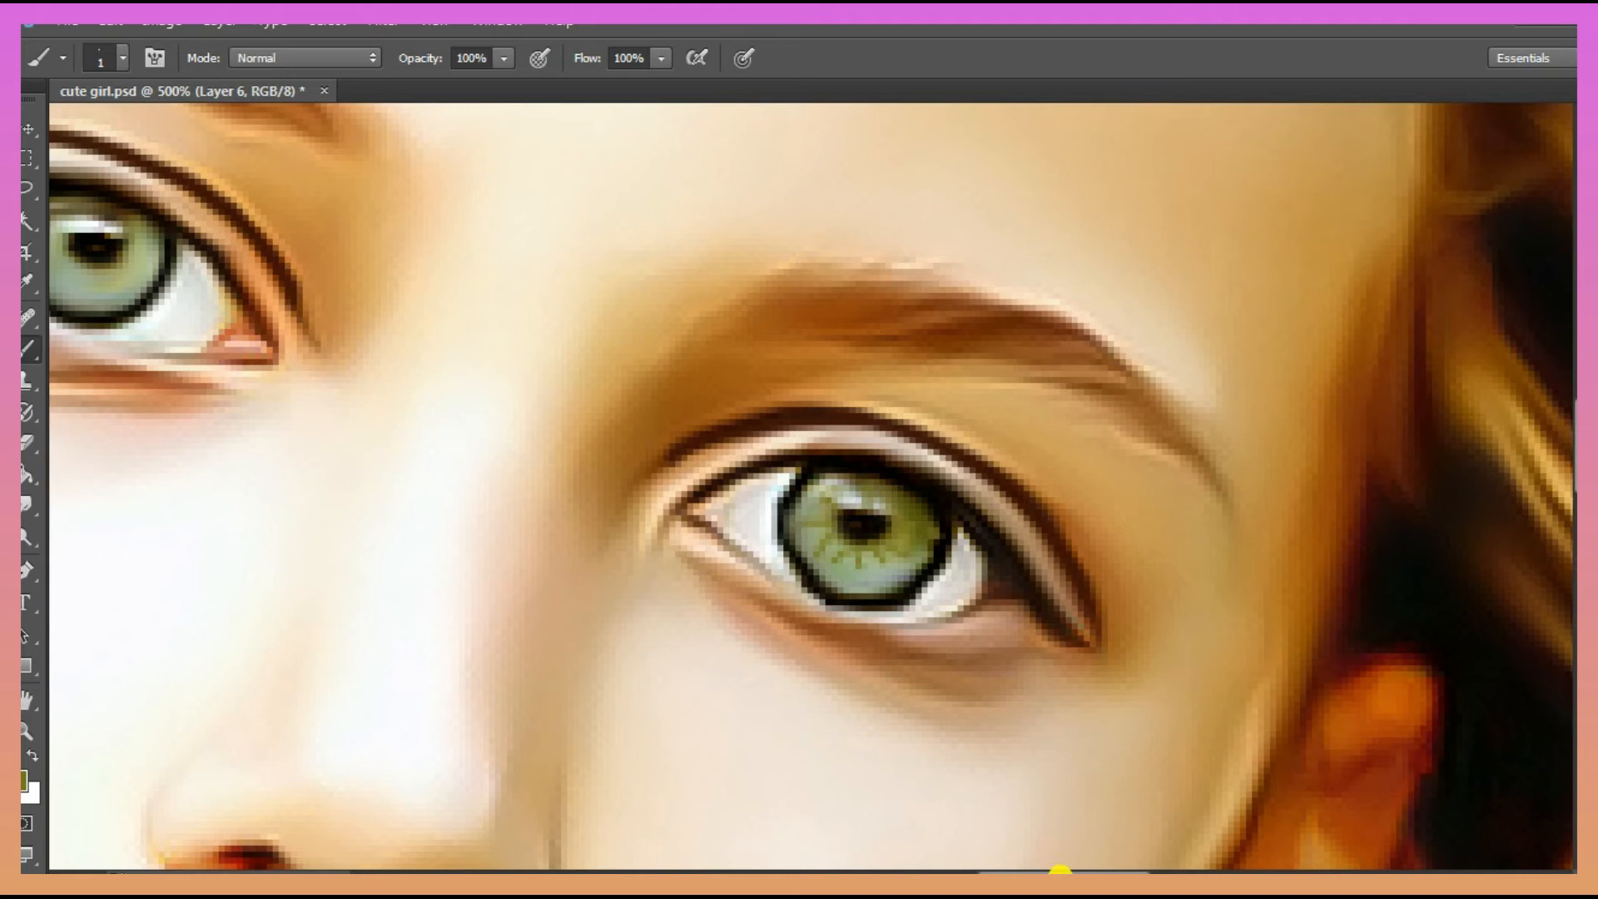
Step: Paint matching 1 px olive streaks radiating from the pupil across the other eye's iris on Layer 6
{"action": "left_click_drag", "start_coordinate": [1060, 872], "coordinate": [992, 871]}
{"action": "left_click_drag", "start_coordinate": [656, 272], "coordinate": [650, 297]}
{"action": "left_click_drag", "start_coordinate": [670, 274], "coordinate": [686, 297]}
{"action": "left_click_drag", "start_coordinate": [691, 270], "coordinate": [704, 284]}
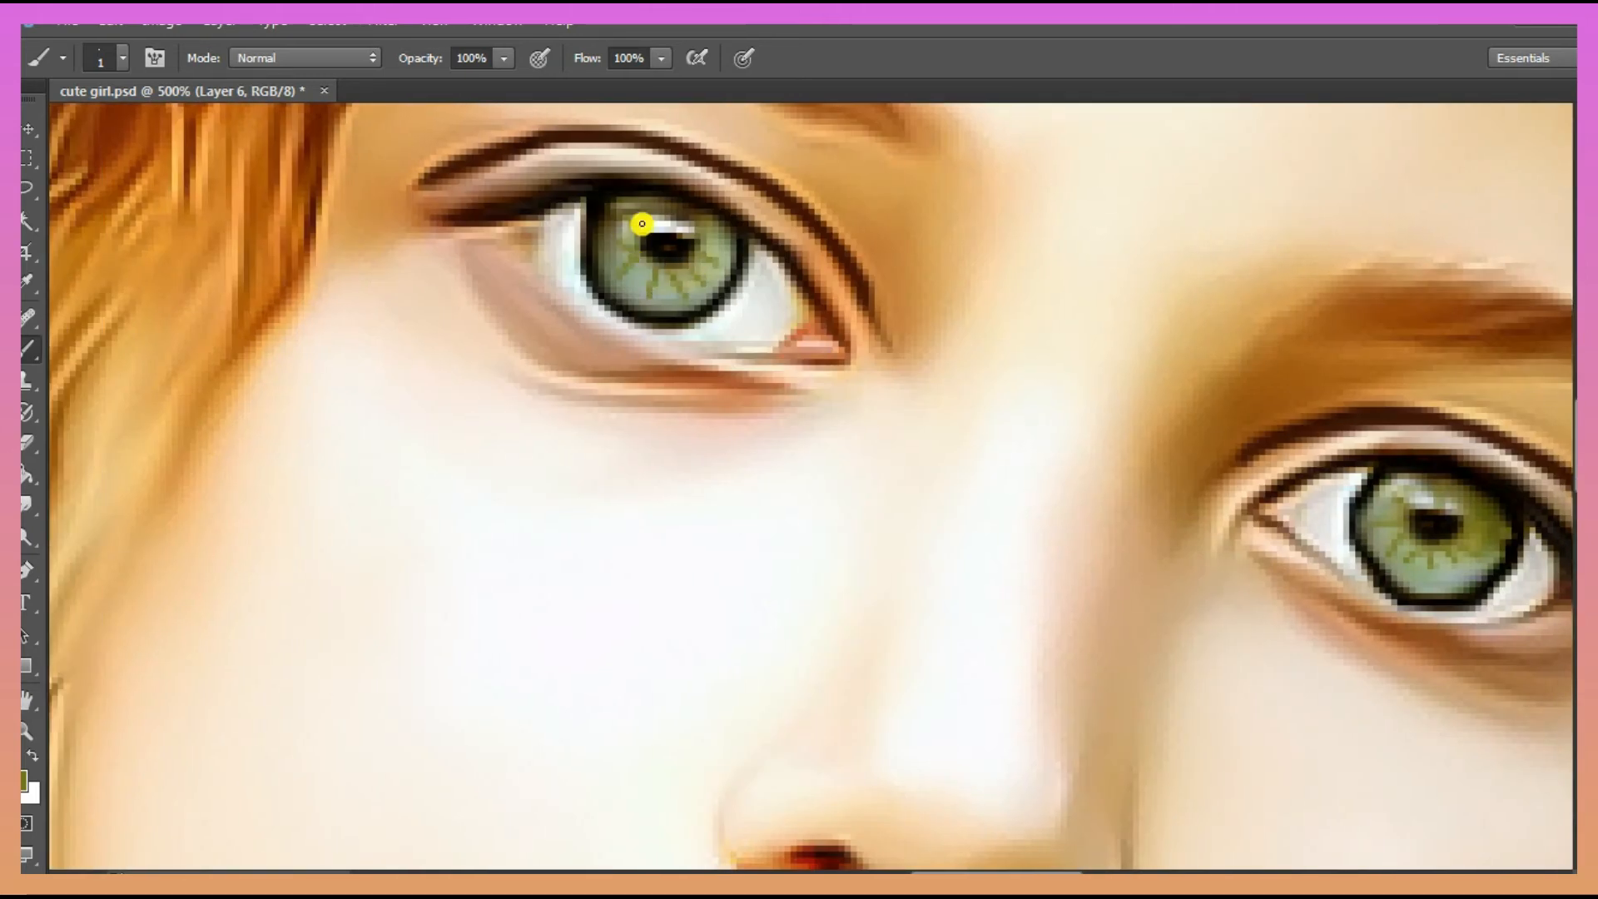
Step: Sample the iris's light green (#a8b784) as the foreground colour and brush lighter streaks between the olive ones
{"action": "key", "text": "i"}
{"action": "left_click", "coordinate": [681, 269]}
{"action": "left_click", "coordinate": [24, 780]}
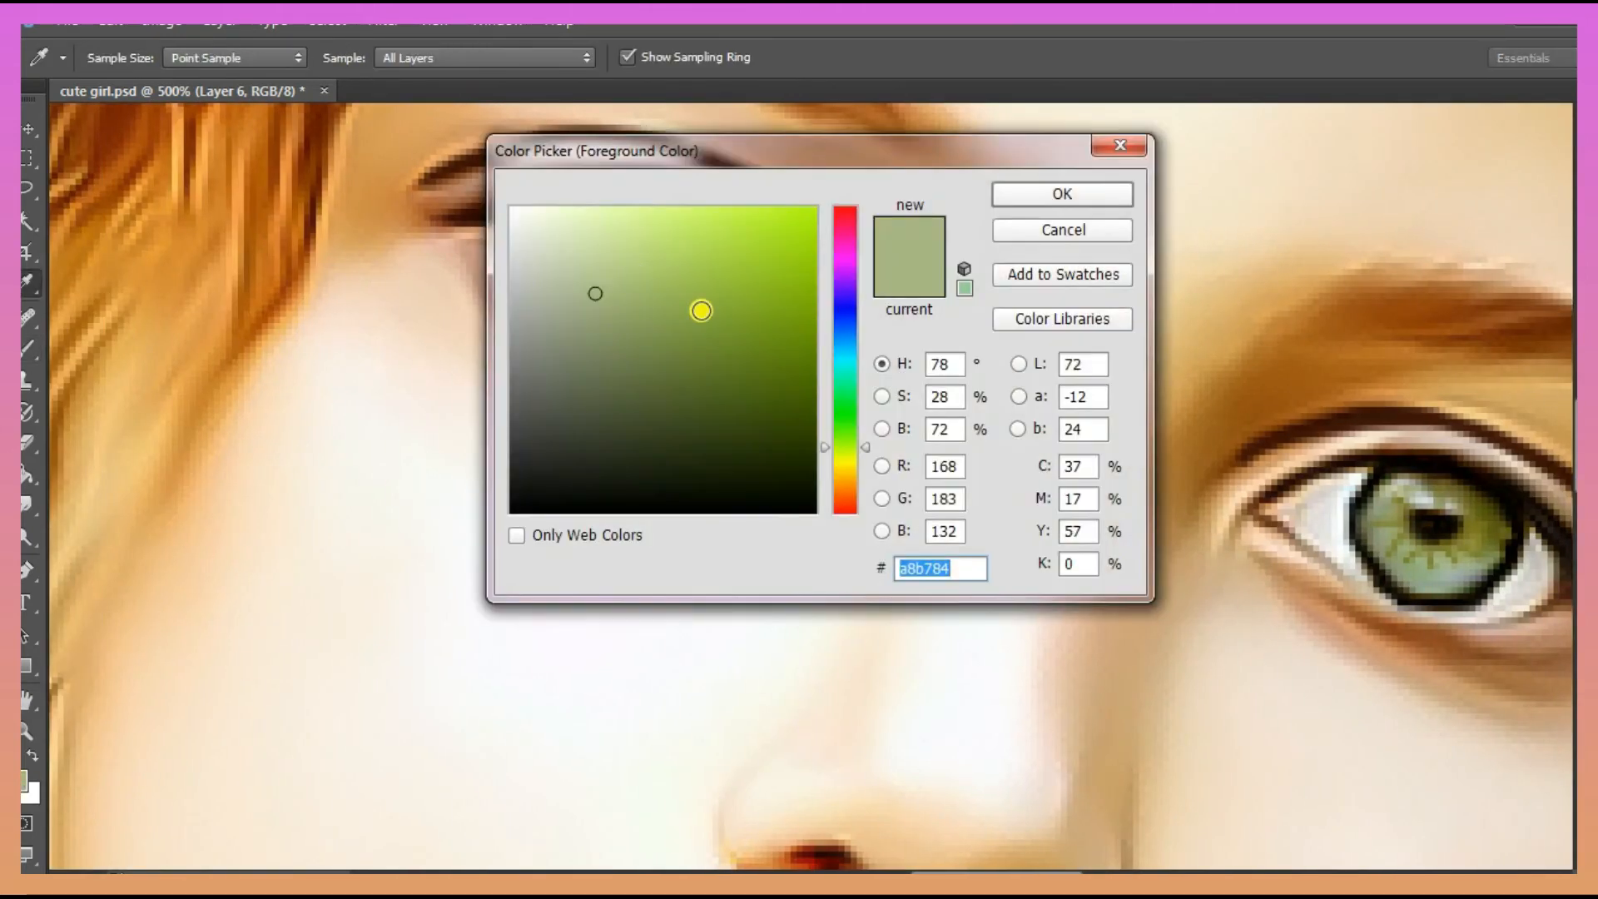
{"action": "key", "text": "Return"}
{"action": "key", "text": "b"}
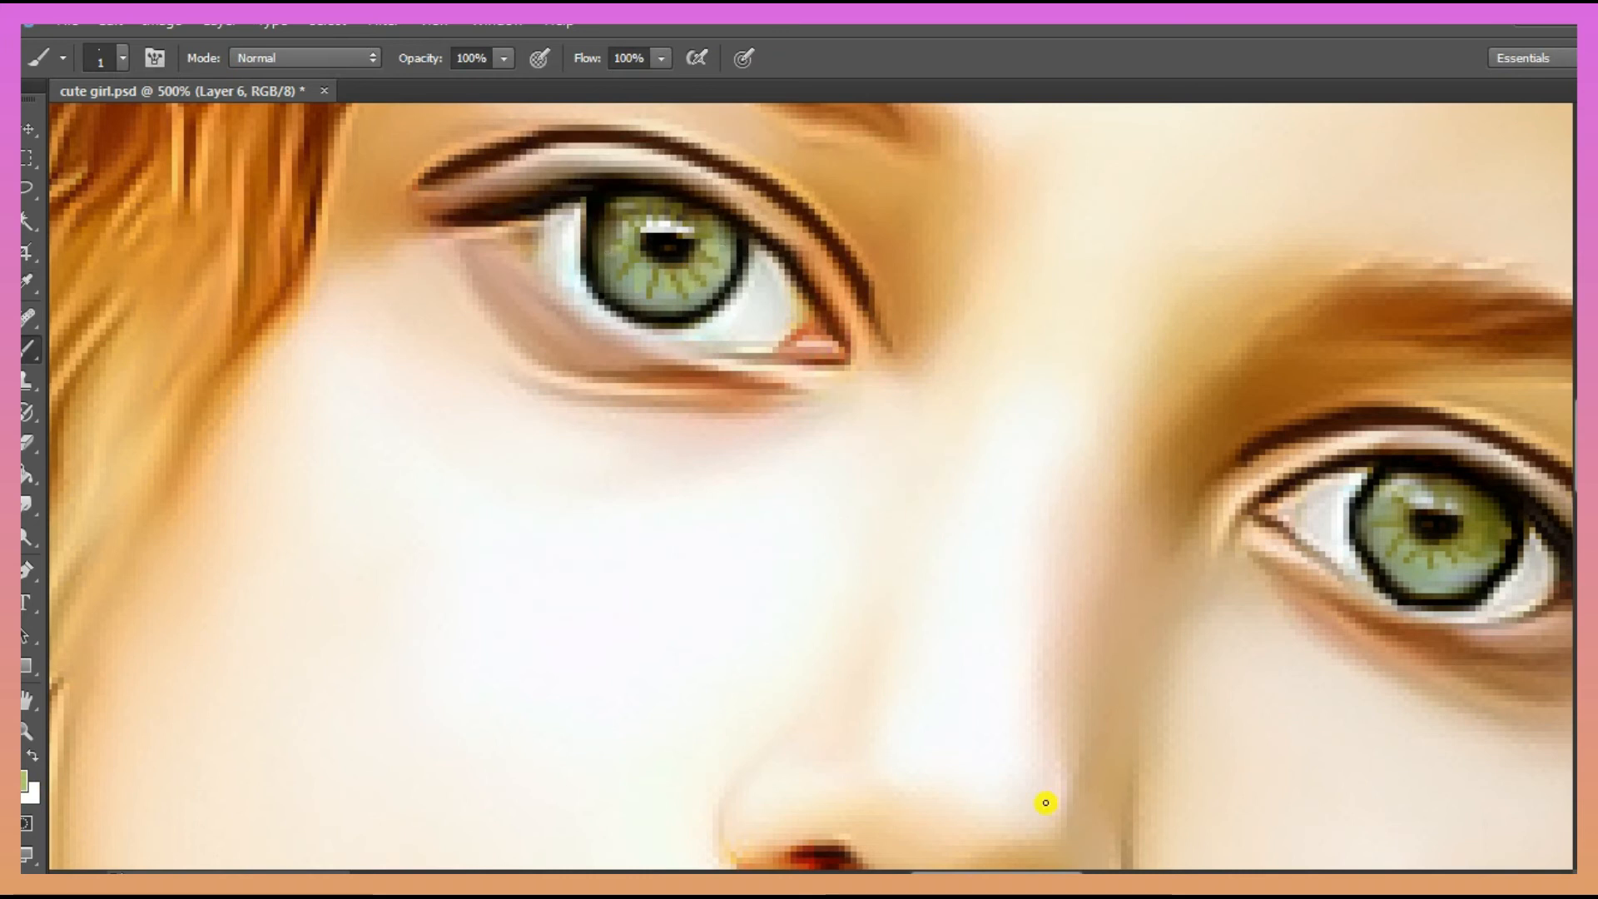
{"action": "scroll", "coordinate": [1246, 555], "scroll_direction": "right", "scroll_amount": 5}
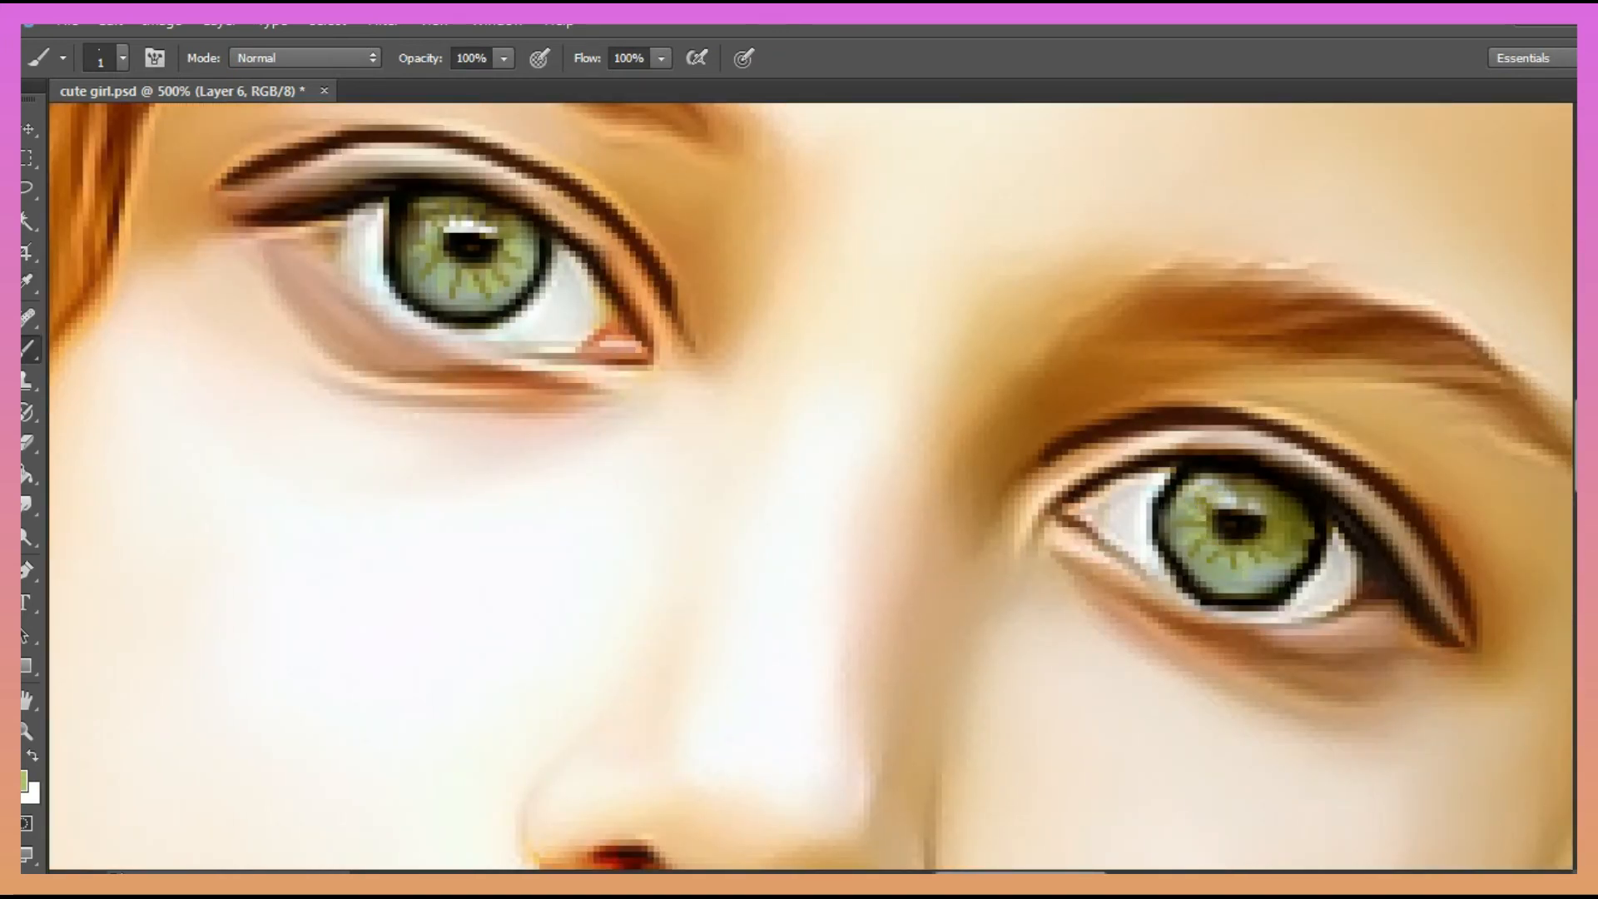
Step: Sample black from the iris rim and paint short dark strokes radiating around both pupils
{"action": "left_click", "coordinate": [1321, 546], "text": "alt"}
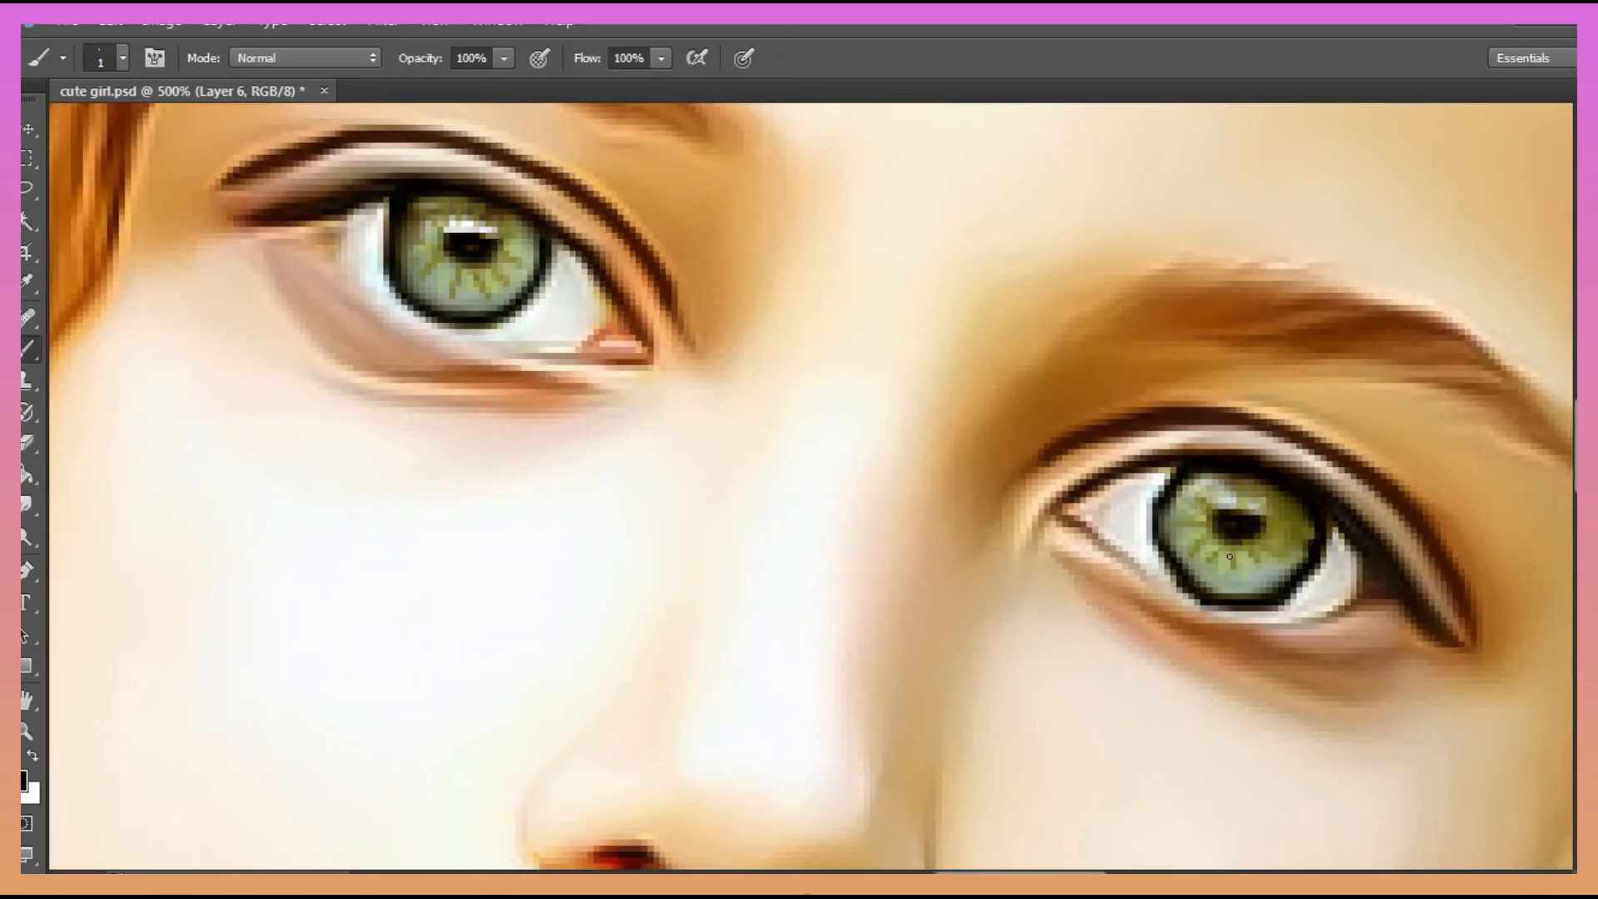
{"action": "left_click_drag", "start_coordinate": [1223, 491], "coordinate": [1229, 514]}
{"action": "left_click_drag", "start_coordinate": [1249, 491], "coordinate": [1240, 512]}
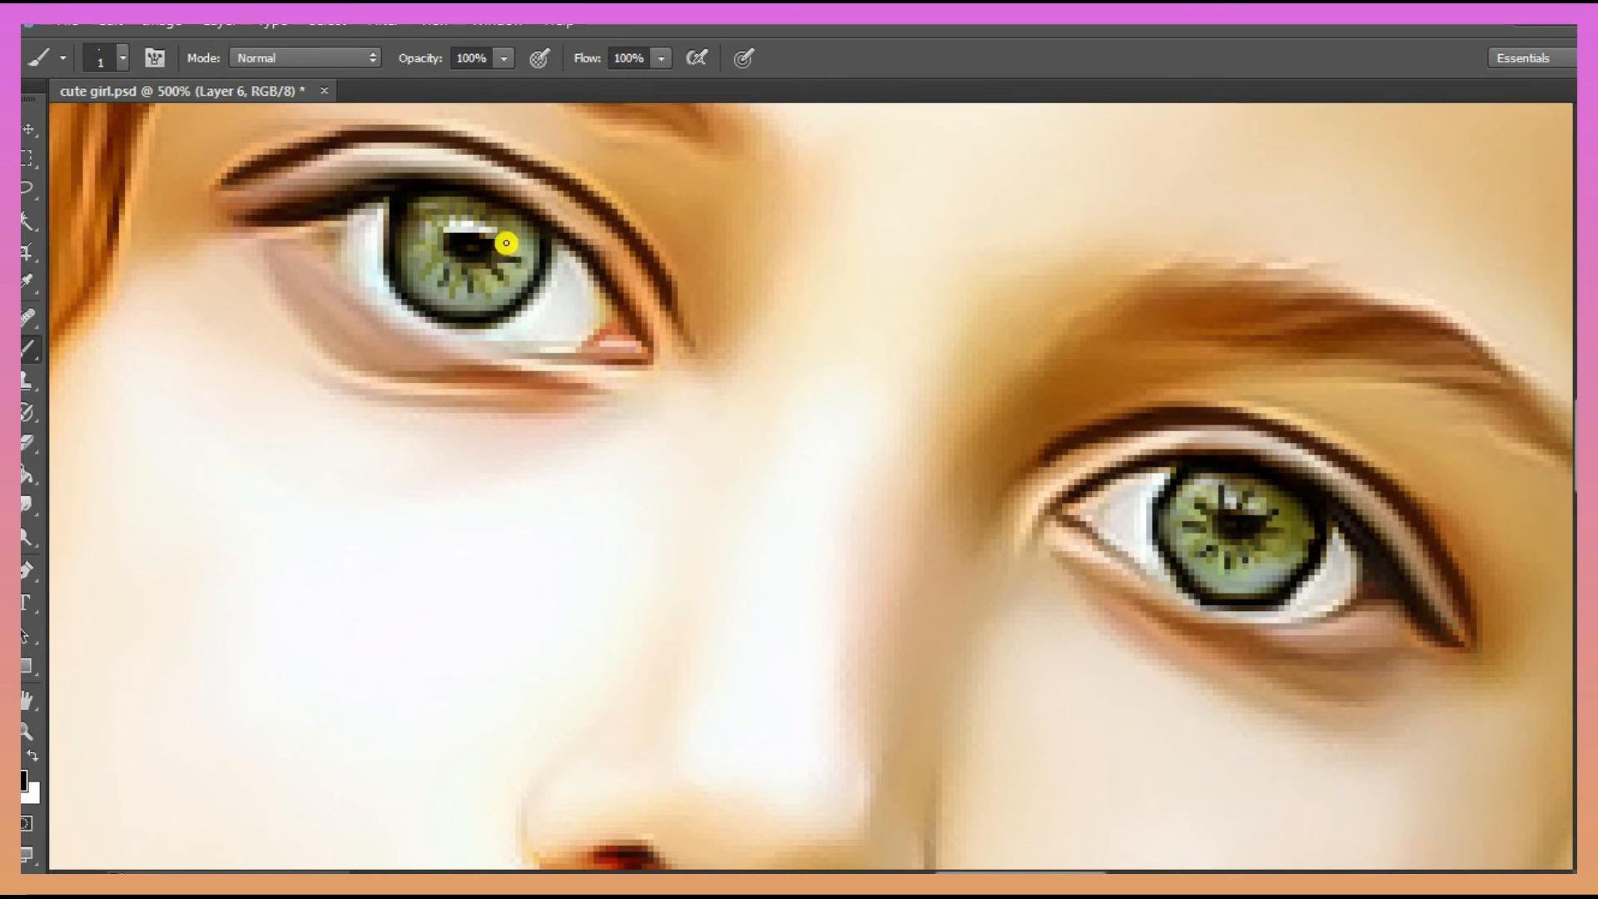
Step: Add a new layer and paint white highlights on the eyes with a 2 px brush
{"action": "key", "text": "x"}
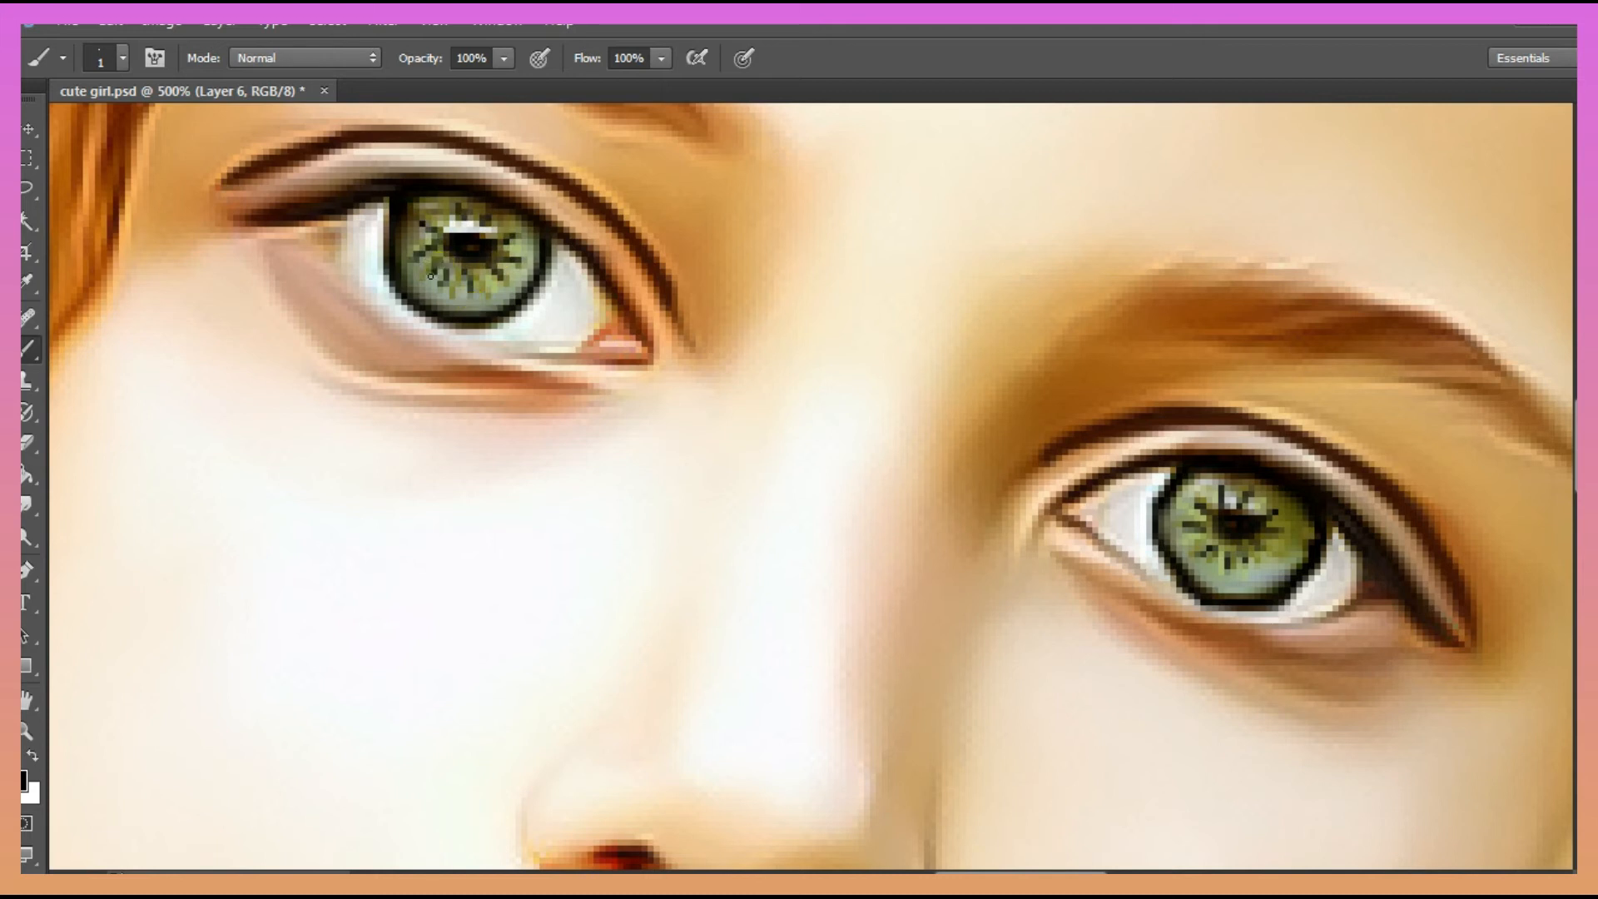
{"action": "key", "text": "ctrl+shift+alt+n"}
{"action": "key", "text": "F7"}
{"action": "key", "text": "bracketright"}
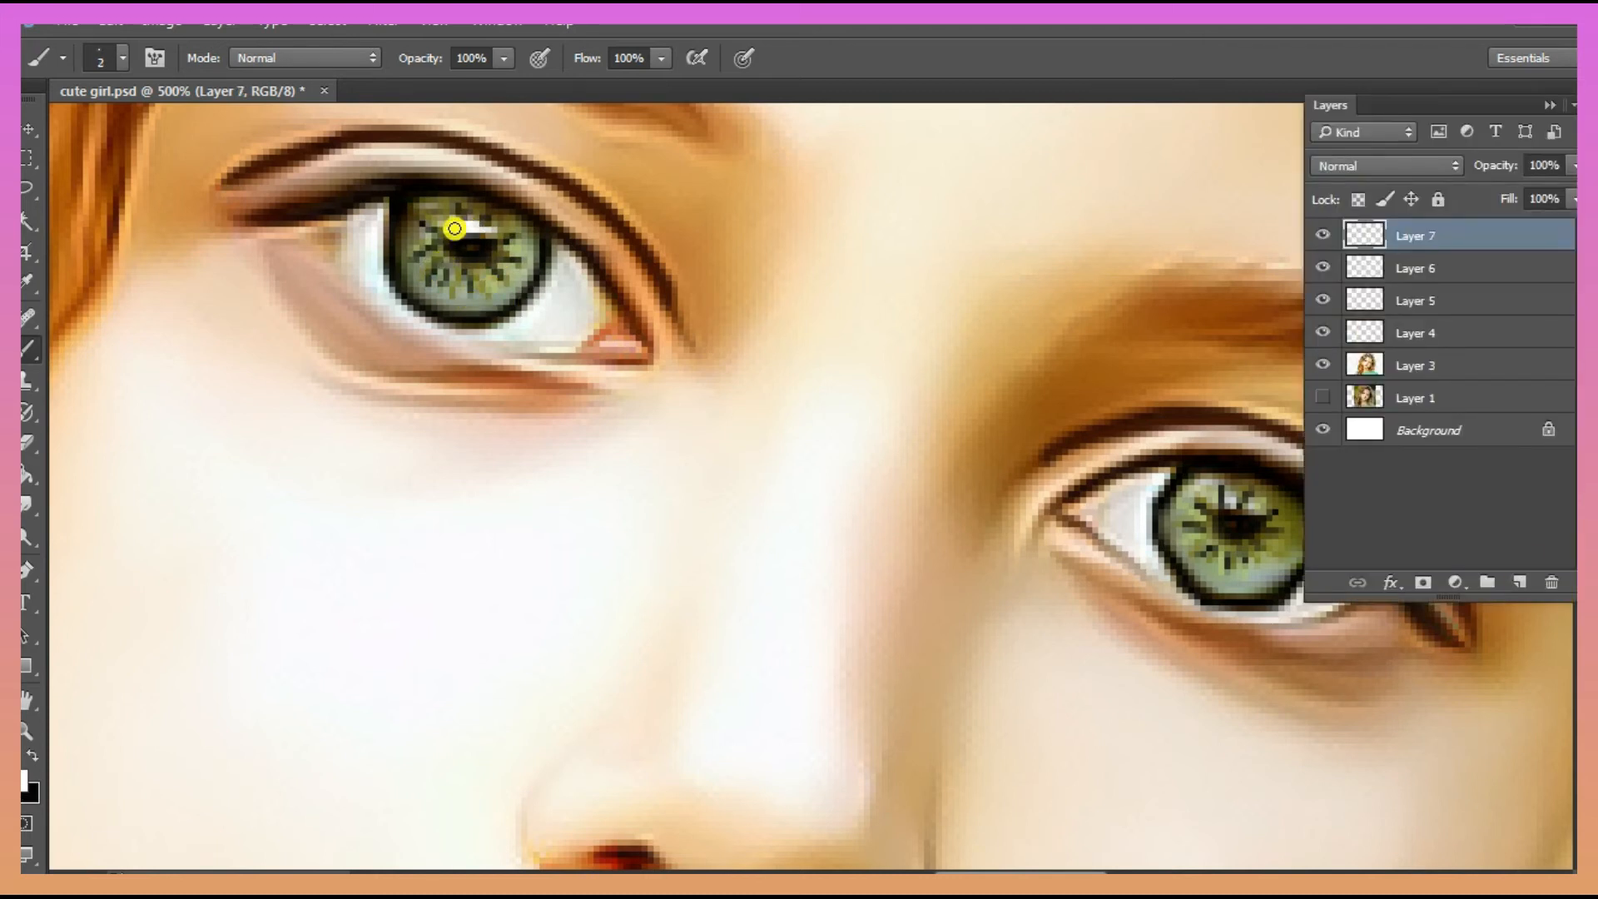
{"action": "left_click_drag", "start_coordinate": [1223, 503], "coordinate": [1249, 501]}
{"action": "left_click_drag", "start_coordinate": [1199, 605], "coordinate": [1242, 607]}
Step: Set the foreground colour to red #fc0012 and paint over the upper and lower lips on Layer 8 with a 6 px brush
{"action": "scroll", "coordinate": [471, 333], "scroll_direction": "down", "scroll_amount": 5}
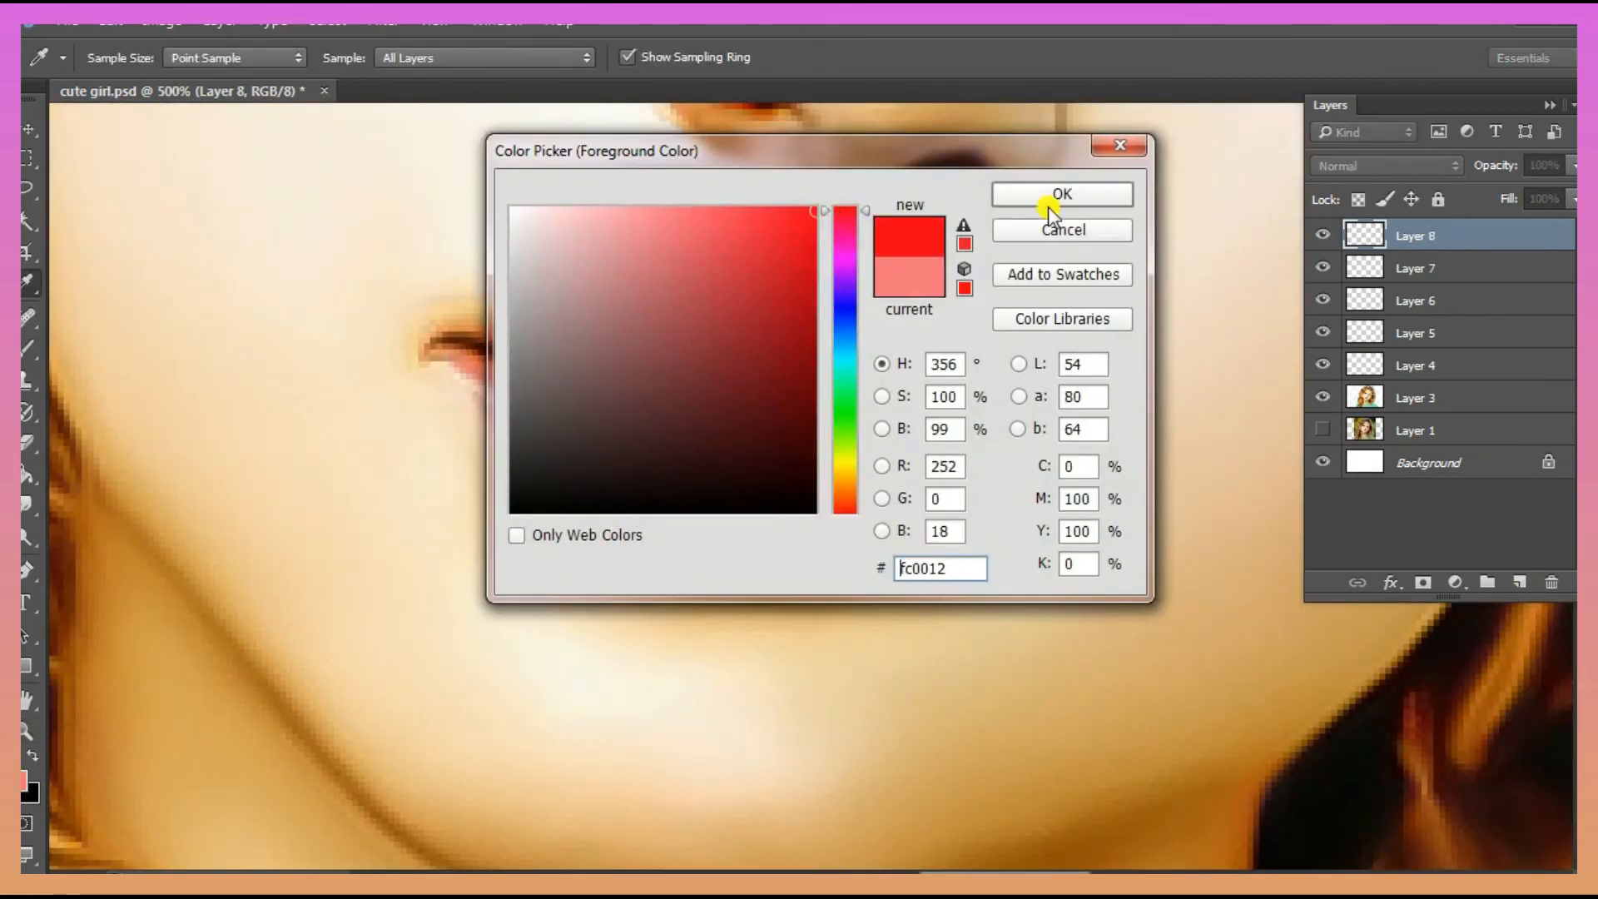
{"action": "left_click", "coordinate": [1051, 212]}
{"action": "key", "text": "b"}
{"action": "left_click_drag", "start_coordinate": [571, 428], "coordinate": [852, 503]}
{"action": "mouse_move", "coordinate": [767, 553]}
{"action": "left_mouse_down"}
{"action": "mouse_move", "coordinate": [966, 517]}
{"action": "mouse_move", "coordinate": [504, 418]}
{"action": "mouse_move", "coordinate": [812, 541]}
{"action": "mouse_move", "coordinate": [733, 530]}
{"action": "mouse_move", "coordinate": [553, 400]}
{"action": "left_mouse_up"}
{"action": "key", "text": "ctrl+z"}
{"action": "mouse_move", "coordinate": [753, 349]}
{"action": "left_mouse_down"}
{"action": "mouse_move", "coordinate": [726, 328]}
{"action": "mouse_move", "coordinate": [544, 332]}
{"action": "mouse_move", "coordinate": [935, 432]}
{"action": "left_mouse_up"}
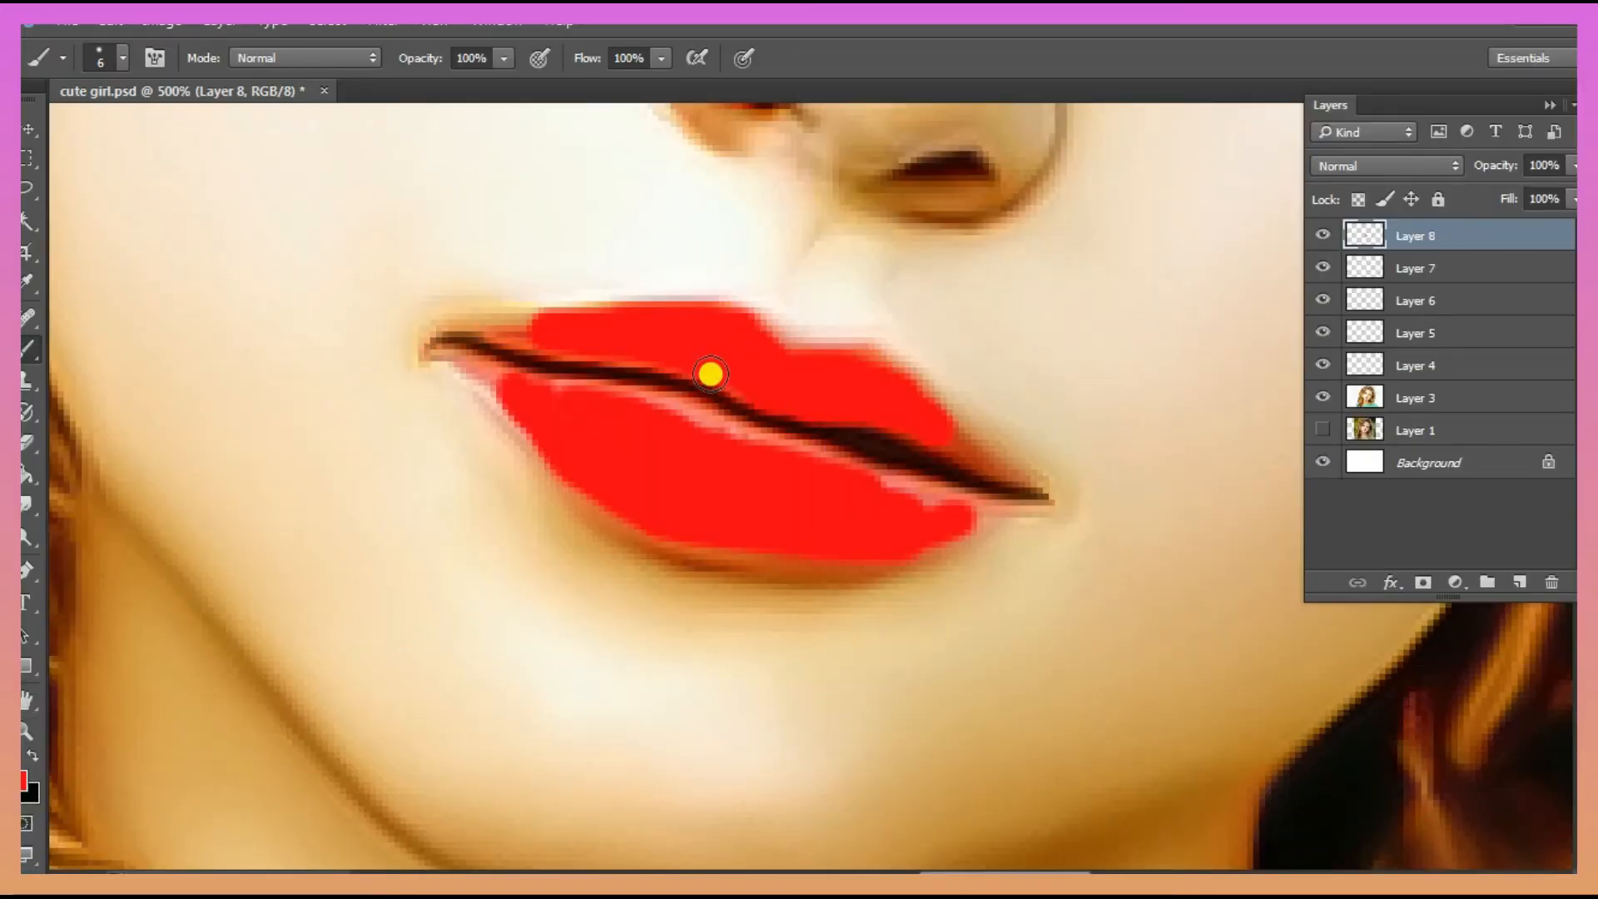
Step: Fill the remaining lip edges and mouth corners with red using 4 px and 2 px brushes, sparing the dark mouth line
{"action": "left_click_drag", "start_coordinate": [926, 501], "coordinate": [826, 469]}
{"action": "mouse_move", "coordinate": [451, 348]}
{"action": "left_mouse_down"}
{"action": "mouse_move", "coordinate": [811, 458]}
{"action": "mouse_move", "coordinate": [796, 453]}
{"action": "left_mouse_up"}
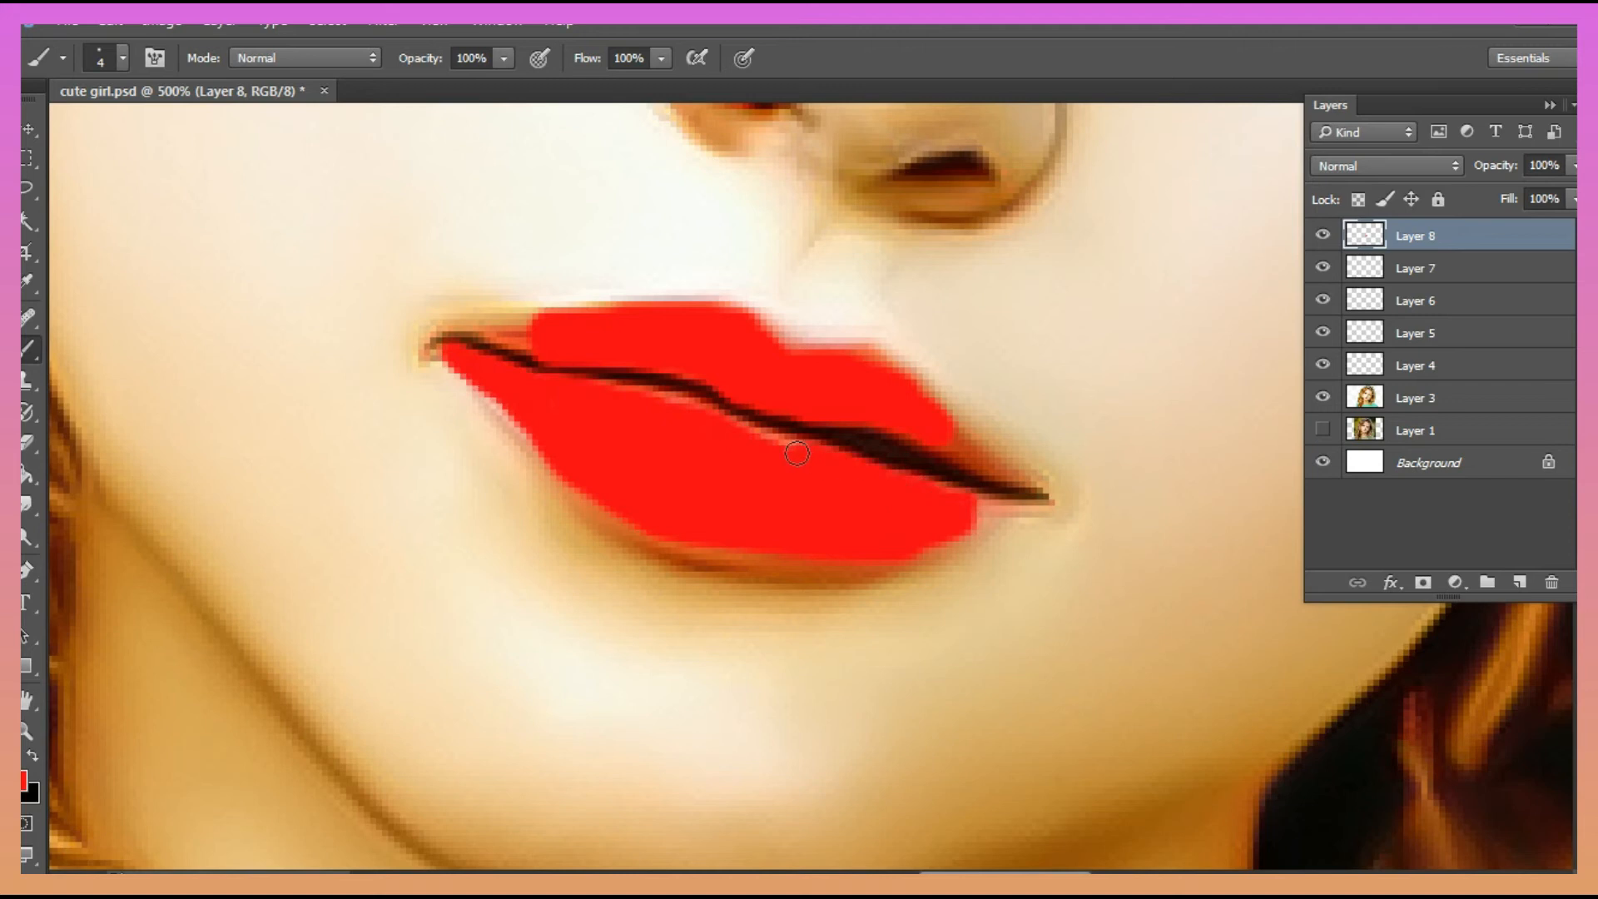
{"action": "mouse_move", "coordinate": [757, 351]}
{"action": "left_mouse_down"}
{"action": "mouse_move", "coordinate": [1008, 478]}
{"action": "mouse_move", "coordinate": [557, 465]}
{"action": "left_mouse_up"}
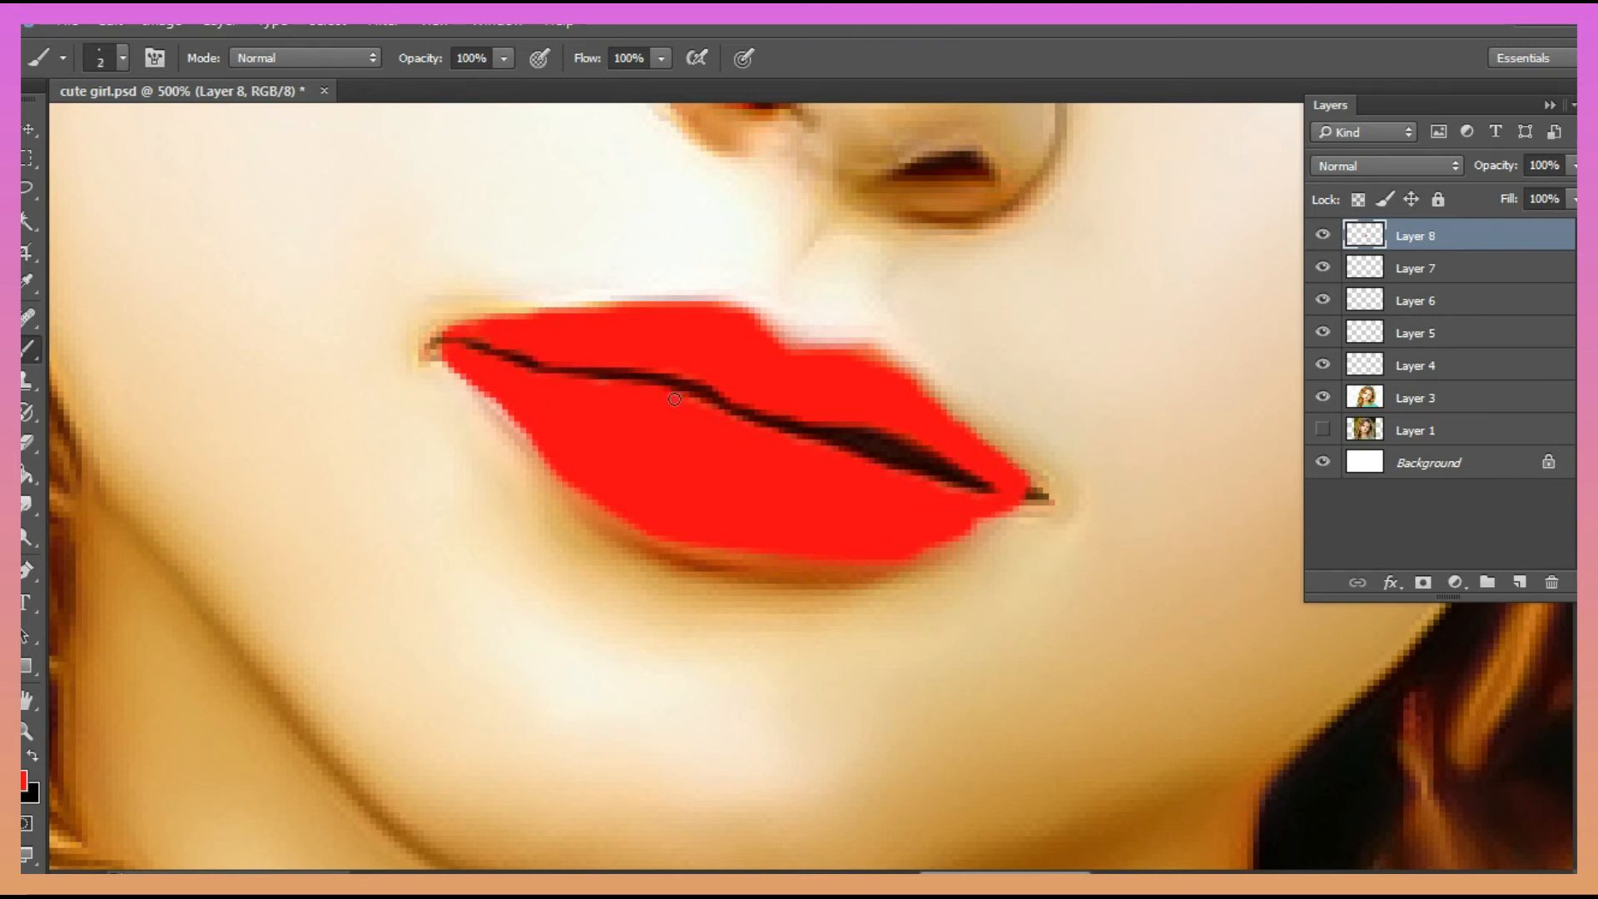
Step: Set the lip colour layer's blend mode to Soft Light and shift its hue to -36 with Hue/Saturation
{"action": "left_click", "coordinate": [1384, 169]}
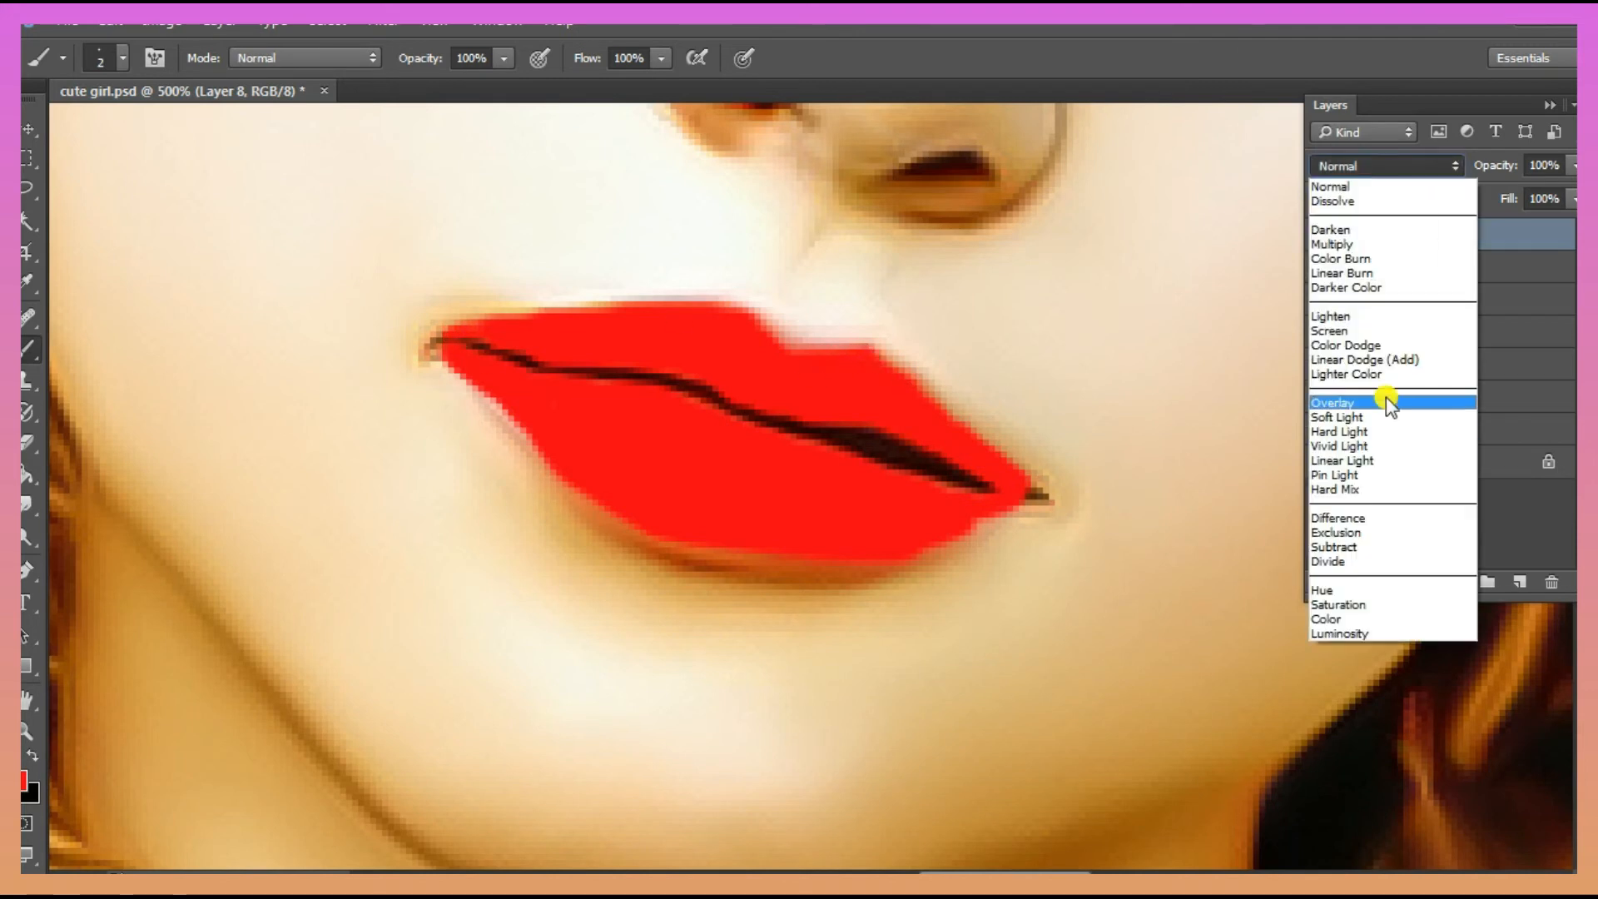
{"action": "left_click", "coordinate": [1388, 418]}
{"action": "left_click", "coordinate": [162, 25]}
{"action": "mouse_move", "coordinate": [200, 85]}
{"action": "left_click", "coordinate": [566, 211]}
{"action": "left_click_drag", "start_coordinate": [1322, 192], "coordinate": [1281, 196]}
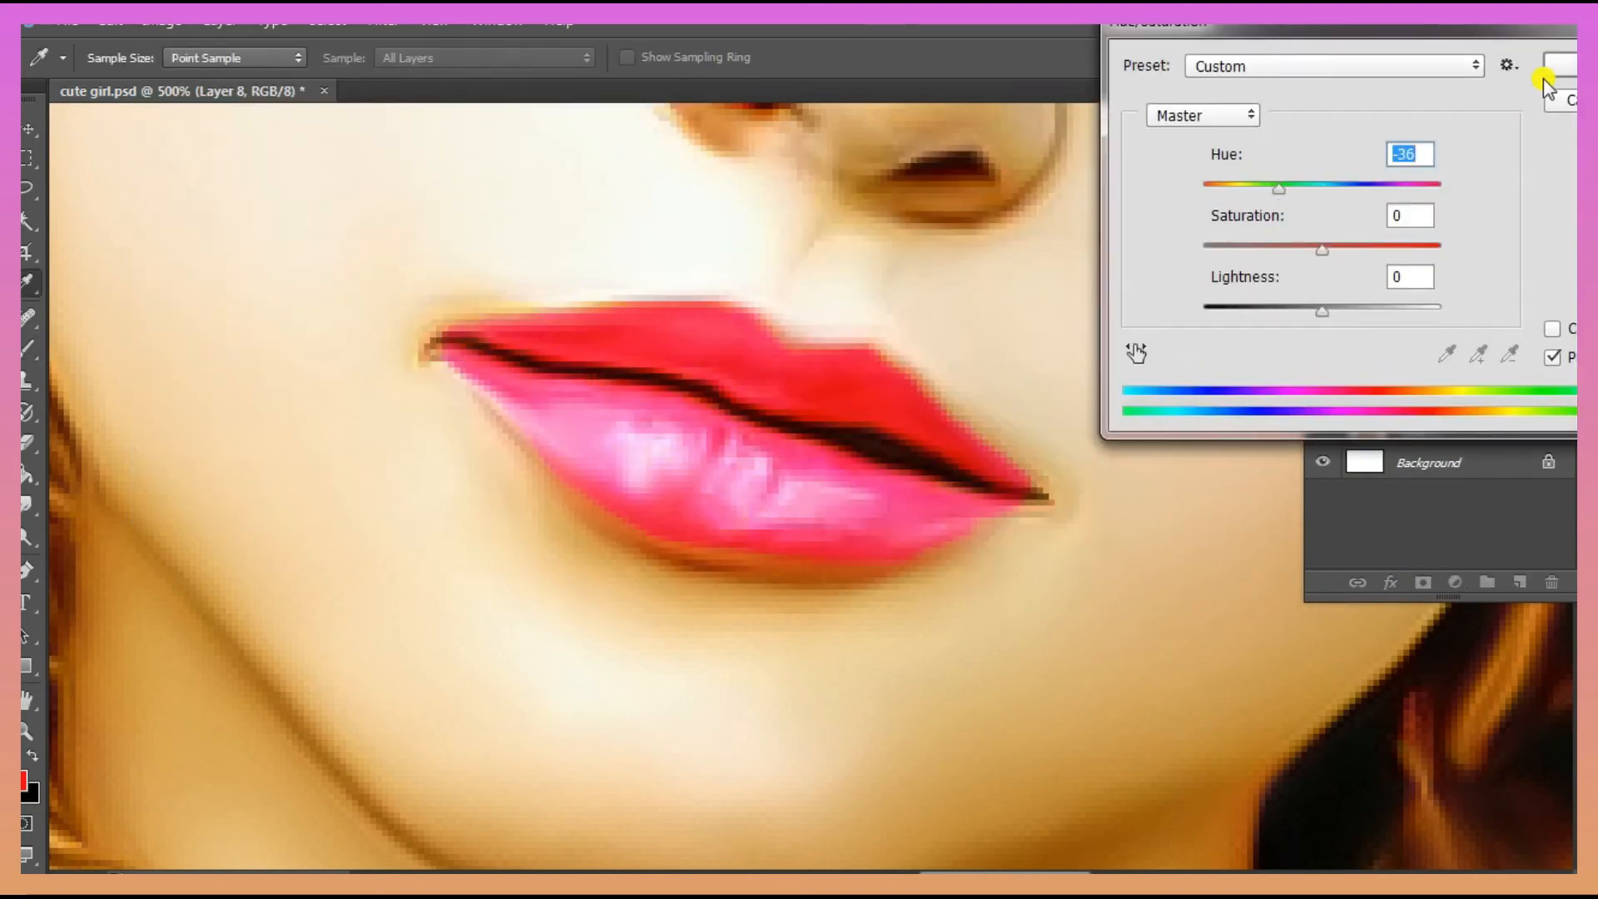
{"action": "left_click", "coordinate": [1554, 68]}
Step: Compare the whole portrait with the lip colour layer hidden and shown
{"action": "key", "text": "ctrl+minus"}
{"action": "key", "text": "ctrl+minus"}
{"action": "key", "text": "ctrl+minus"}
{"action": "key", "text": "ctrl+minus"}
{"action": "key", "text": "ctrl+minus"}
{"action": "left_click", "coordinate": [1323, 235]}
{"action": "left_click", "coordinate": [1323, 235]}
{"action": "key", "text": "z"}
{"action": "left_click", "coordinate": [883, 490]}
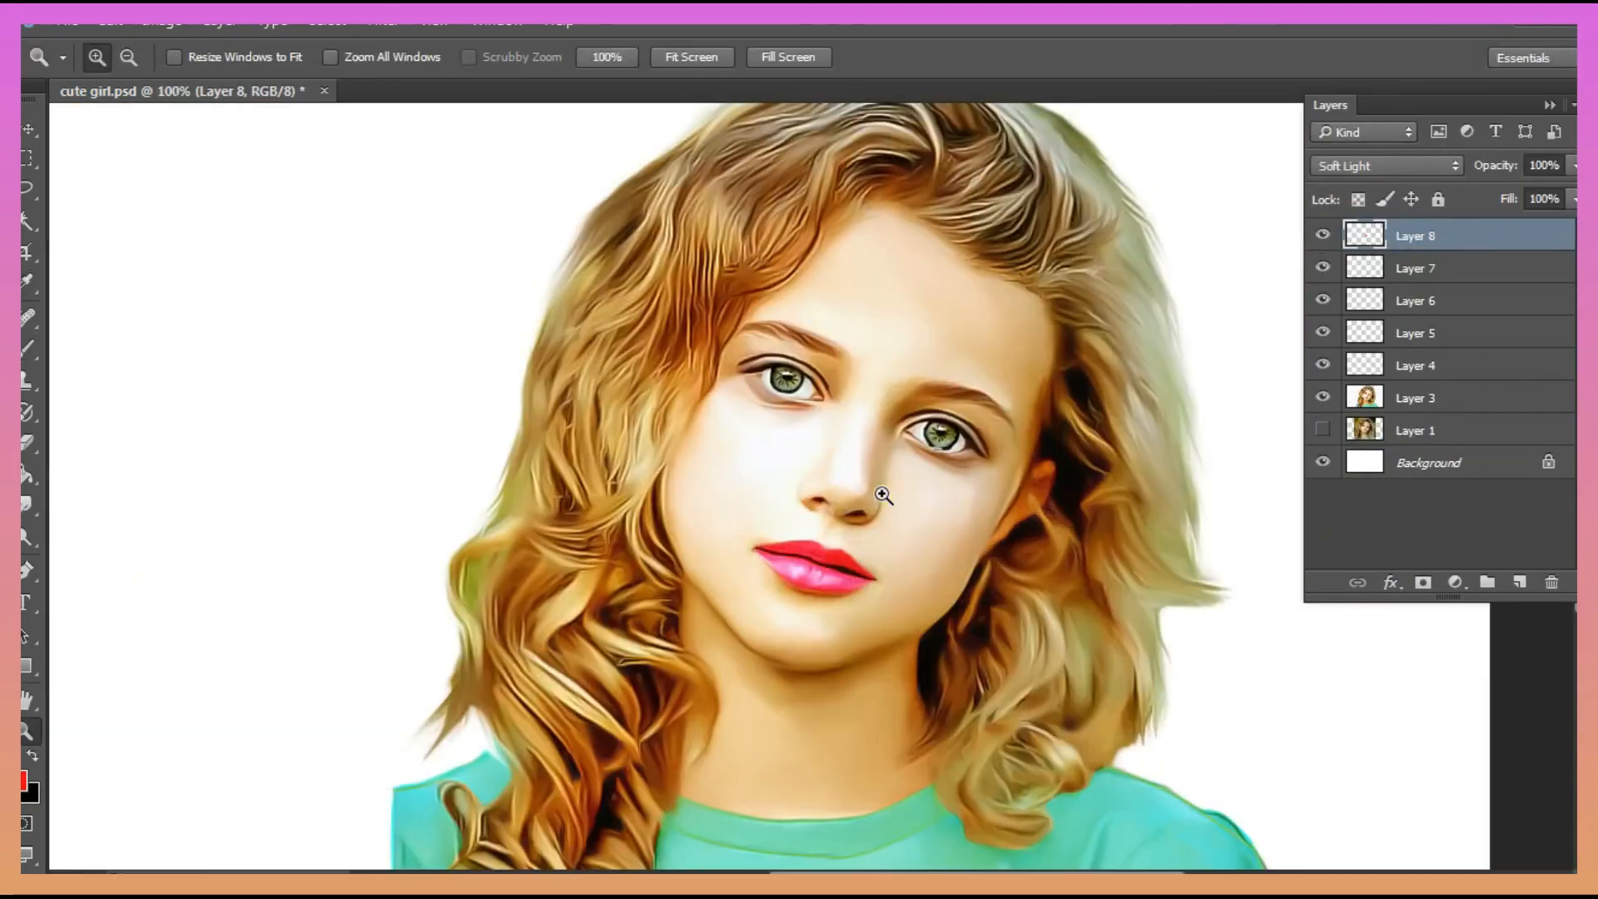
{"action": "left_click", "coordinate": [882, 490]}
{"action": "key", "text": "ctrl+minus"}
Step: Add a new layer in Color blend mode and set up a soft 60 px brush at 8% opacity
{"action": "left_click", "coordinate": [1518, 583]}
{"action": "left_click", "coordinate": [1387, 166]}
{"action": "left_click", "coordinate": [1349, 620]}
{"action": "key", "text": "b"}
{"action": "left_click_drag", "start_coordinate": [420, 57], "coordinate": [299, 122]}
{"action": "right_click", "coordinate": [474, 425]}
{"action": "left_click_drag", "start_coordinate": [610, 482], "coordinate": [682, 482]}
{"action": "key", "text": "Return"}
Step: Choose a pink swatch and softly tint both cheeks on Layer 9
{"action": "left_click", "coordinate": [1588, 276]}
{"action": "left_click", "coordinate": [1568, 339]}
{"action": "left_click", "coordinate": [681, 483]}
{"action": "left_click_drag", "start_coordinate": [884, 555], "coordinate": [884, 522]}
{"action": "left_click_drag", "start_coordinate": [706, 491], "coordinate": [698, 520]}
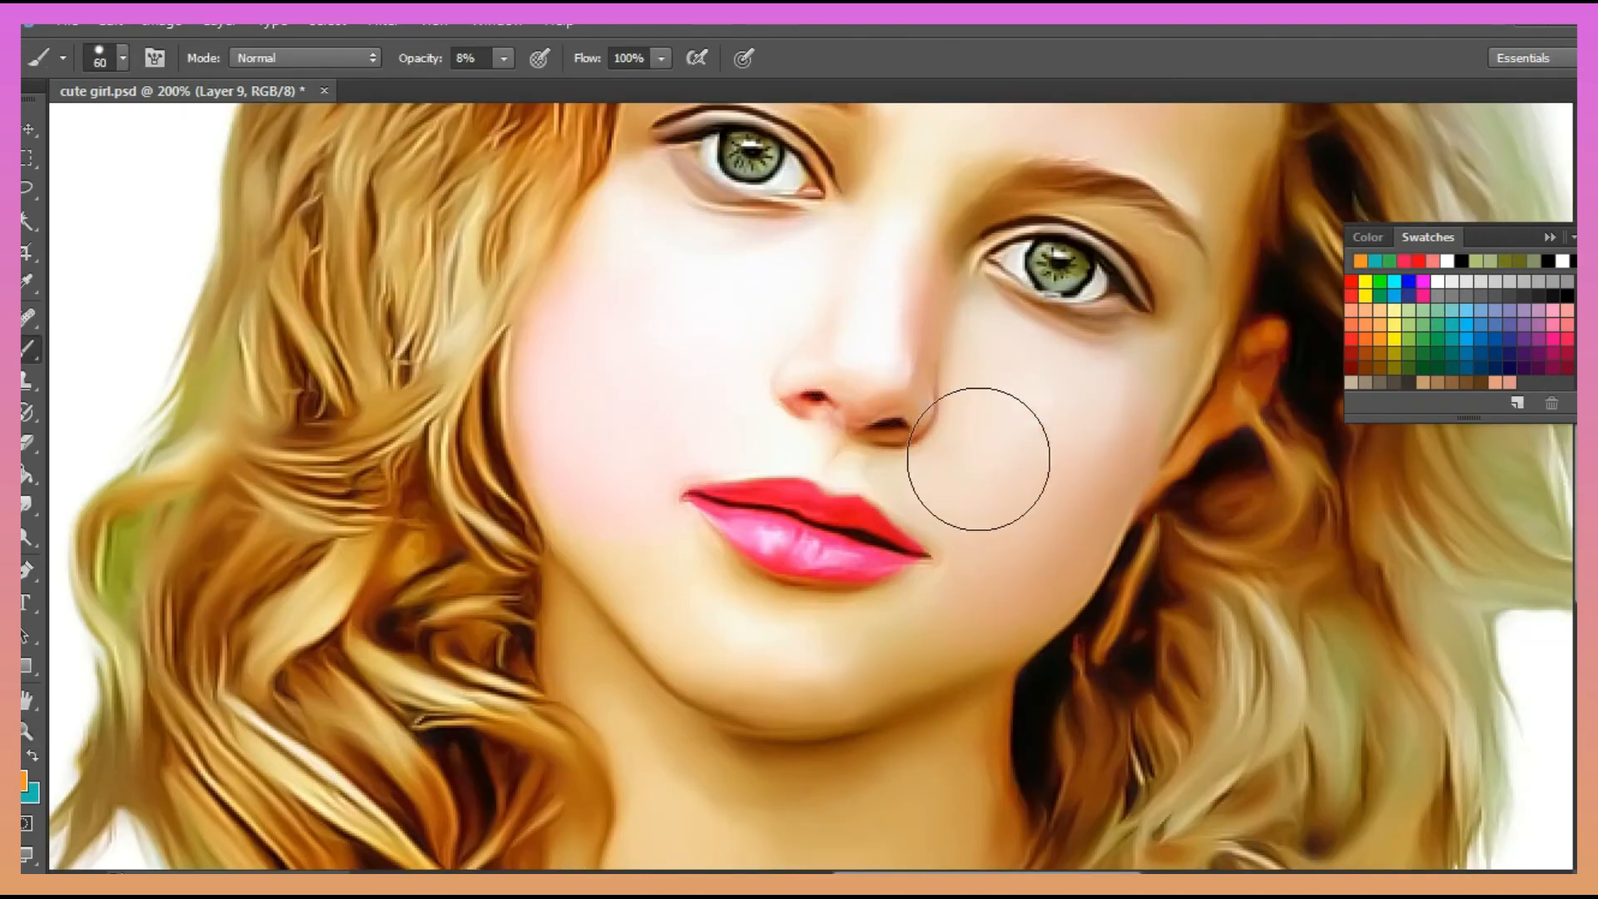
Step: Tint the forehead, the side of the nose and the lower cheek with olive and red at 8% opacity
{"action": "scroll", "coordinate": [875, 433], "scroll_direction": "up", "scroll_amount": 3}
{"action": "left_click", "coordinate": [1402, 357]}
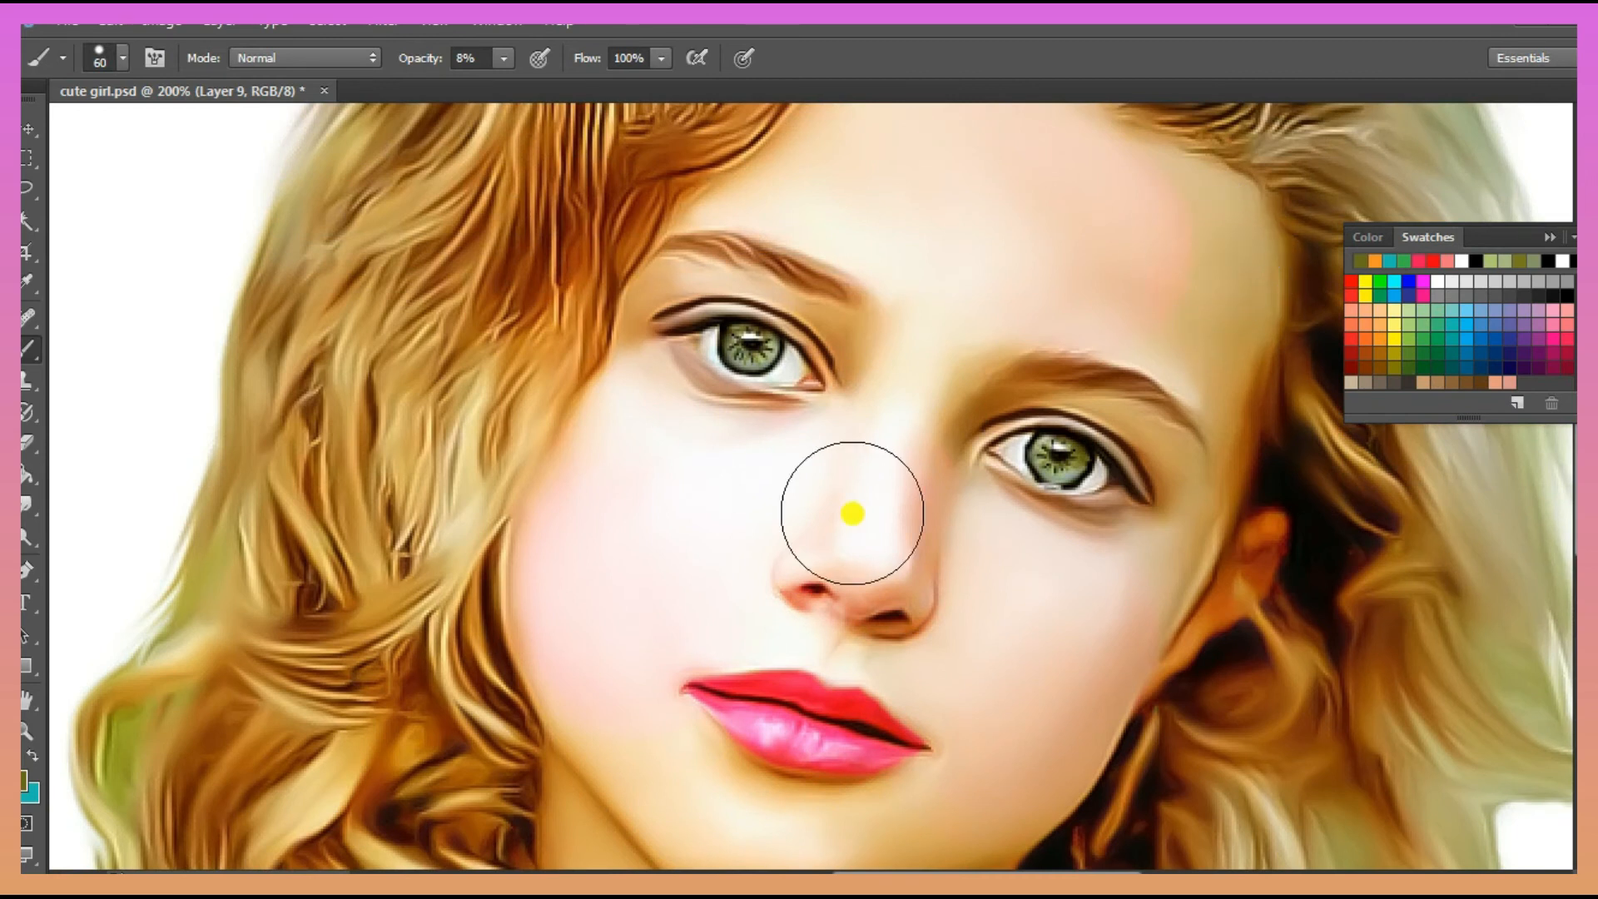
{"action": "scroll", "coordinate": [882, 591], "scroll_direction": "down", "scroll_amount": 5}
{"action": "scroll", "coordinate": [858, 599], "scroll_direction": "down", "scroll_amount": 2}
{"action": "left_click", "coordinate": [1007, 642], "text": "alt"}
{"action": "scroll", "coordinate": [829, 687], "scroll_direction": "up", "scroll_amount": 4}
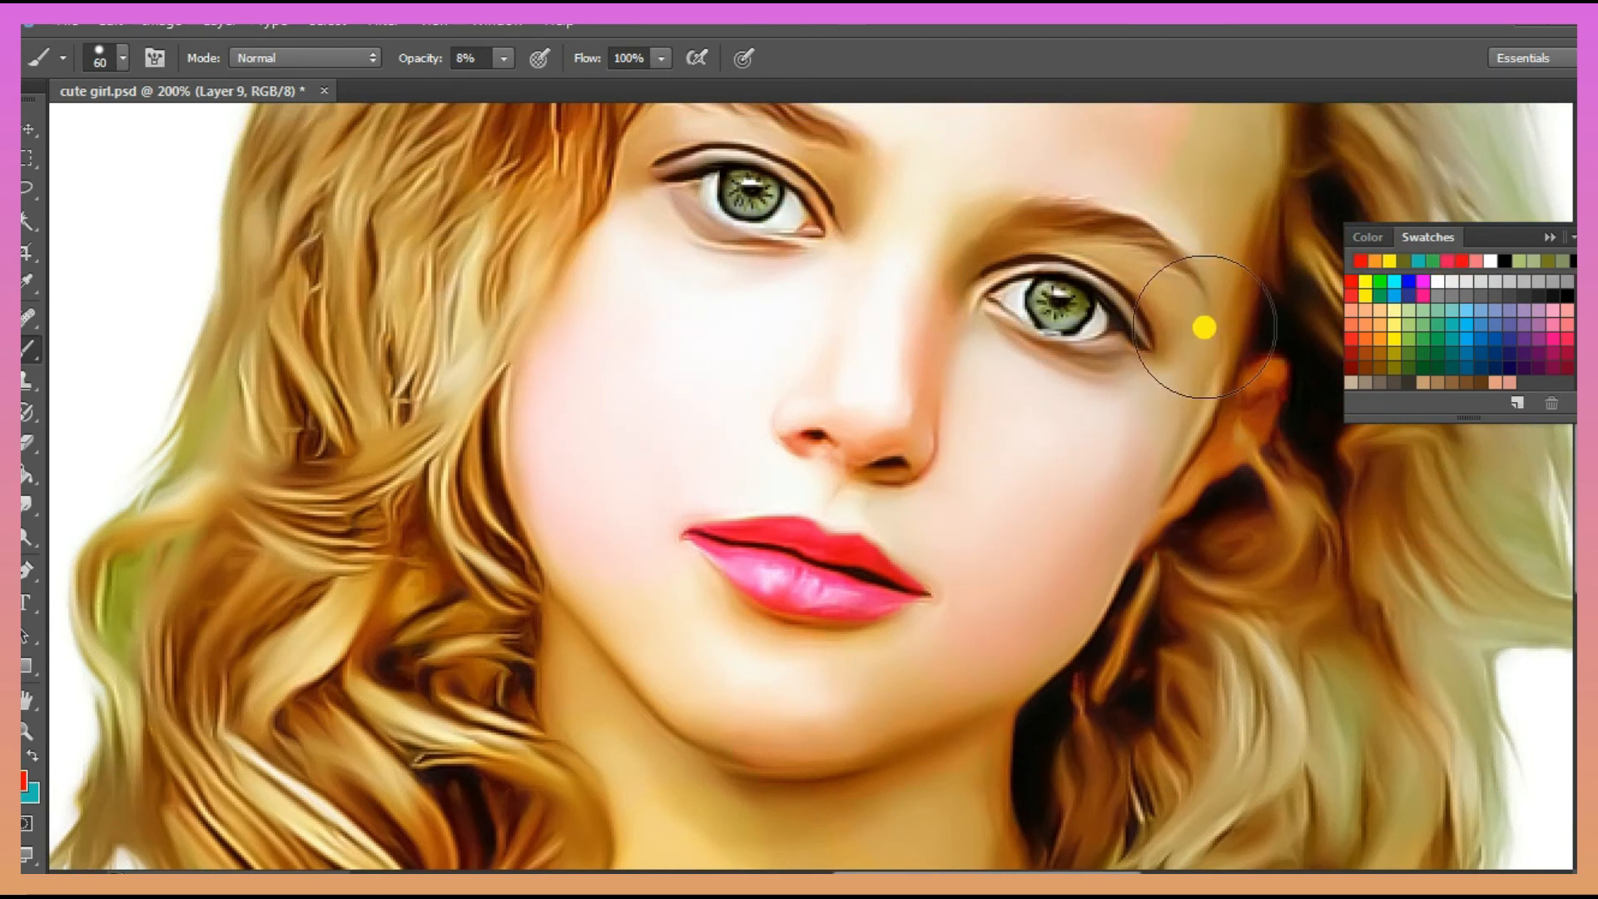
{"action": "scroll", "coordinate": [742, 446], "scroll_direction": "up", "scroll_amount": 3}
{"action": "scroll", "coordinate": [931, 237], "scroll_direction": "up", "scroll_amount": 1}
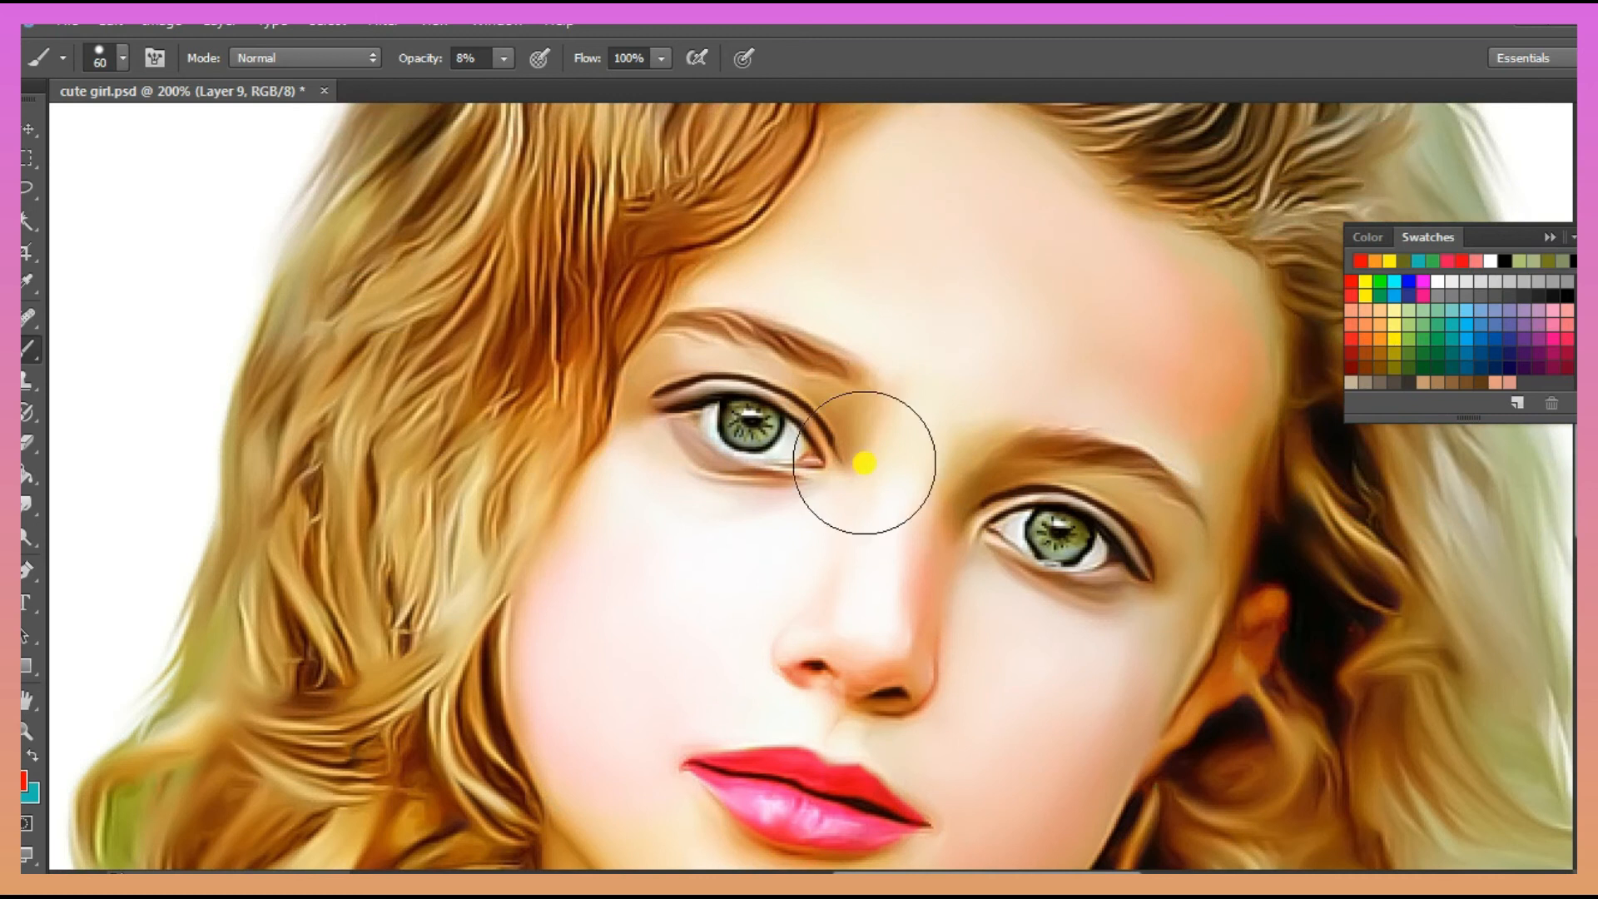
{"action": "scroll", "coordinate": [1468, 362], "scroll_direction": "down", "scroll_amount": 1}
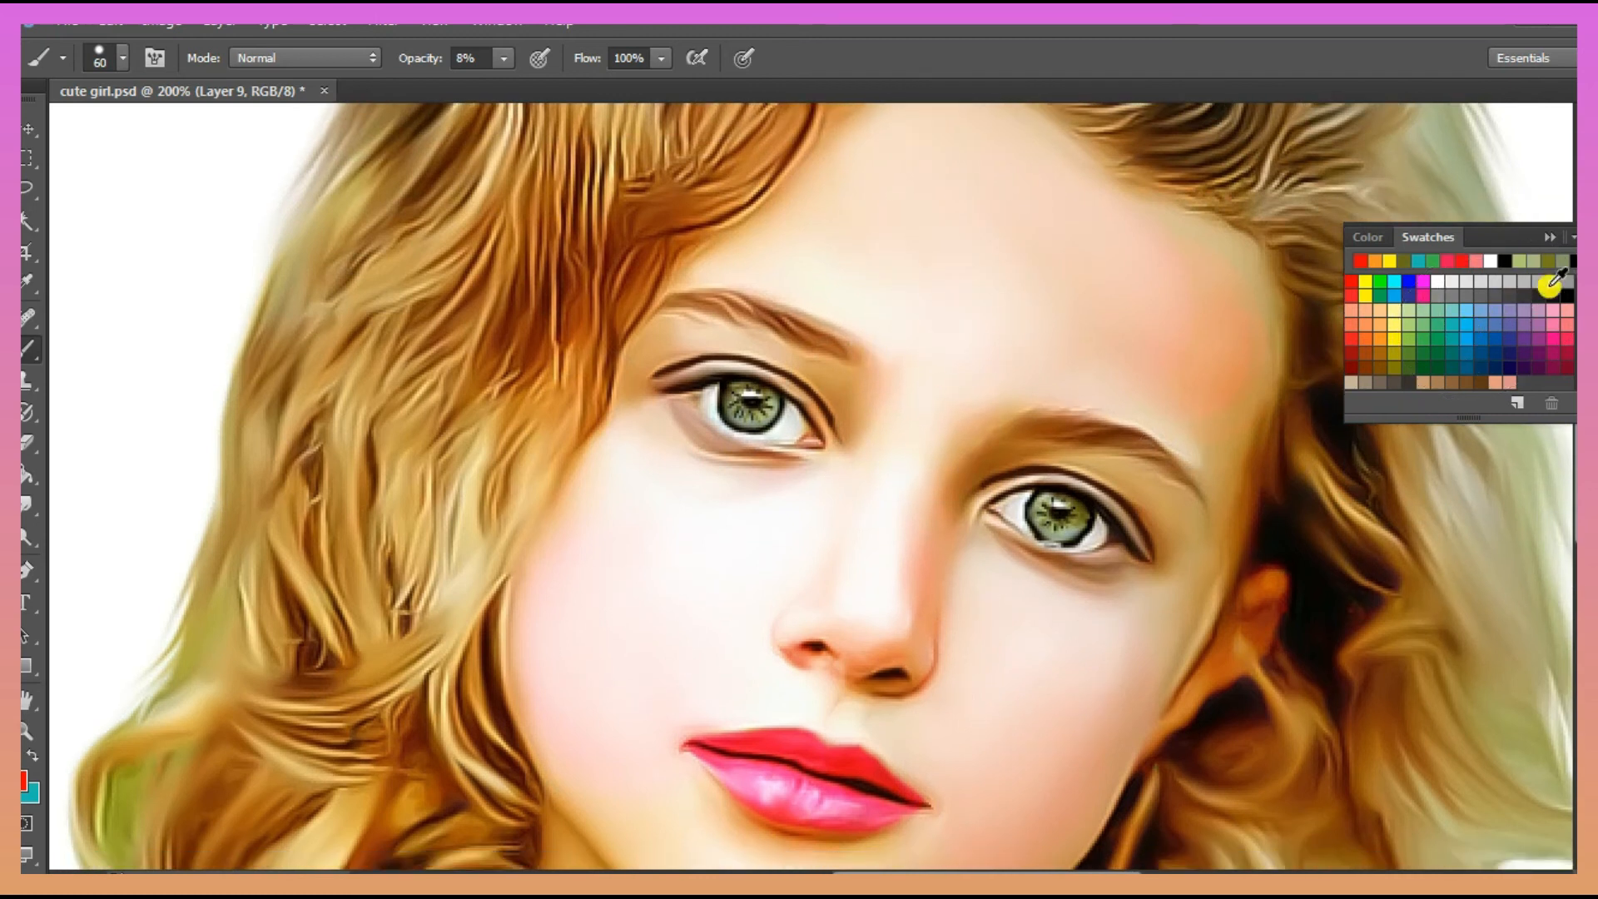
Step: Pick a dark grey-brown swatch and reduce the brush to 10 px for shading around the eyes
{"action": "left_click", "coordinate": [1395, 383]}
{"action": "key", "text": "bracketleft"}
{"action": "key", "text": "bracketleft"}
{"action": "key", "text": "bracketleft"}
{"action": "key", "text": "bracketleft"}
{"action": "key", "text": "bracketleft"}
{"action": "key", "text": "bracketleft"}
{"action": "key", "text": "bracketleft"}
{"action": "key", "text": "bracketleft"}
{"action": "key", "text": "bracketleft"}
{"action": "key", "text": "bracketleft"}
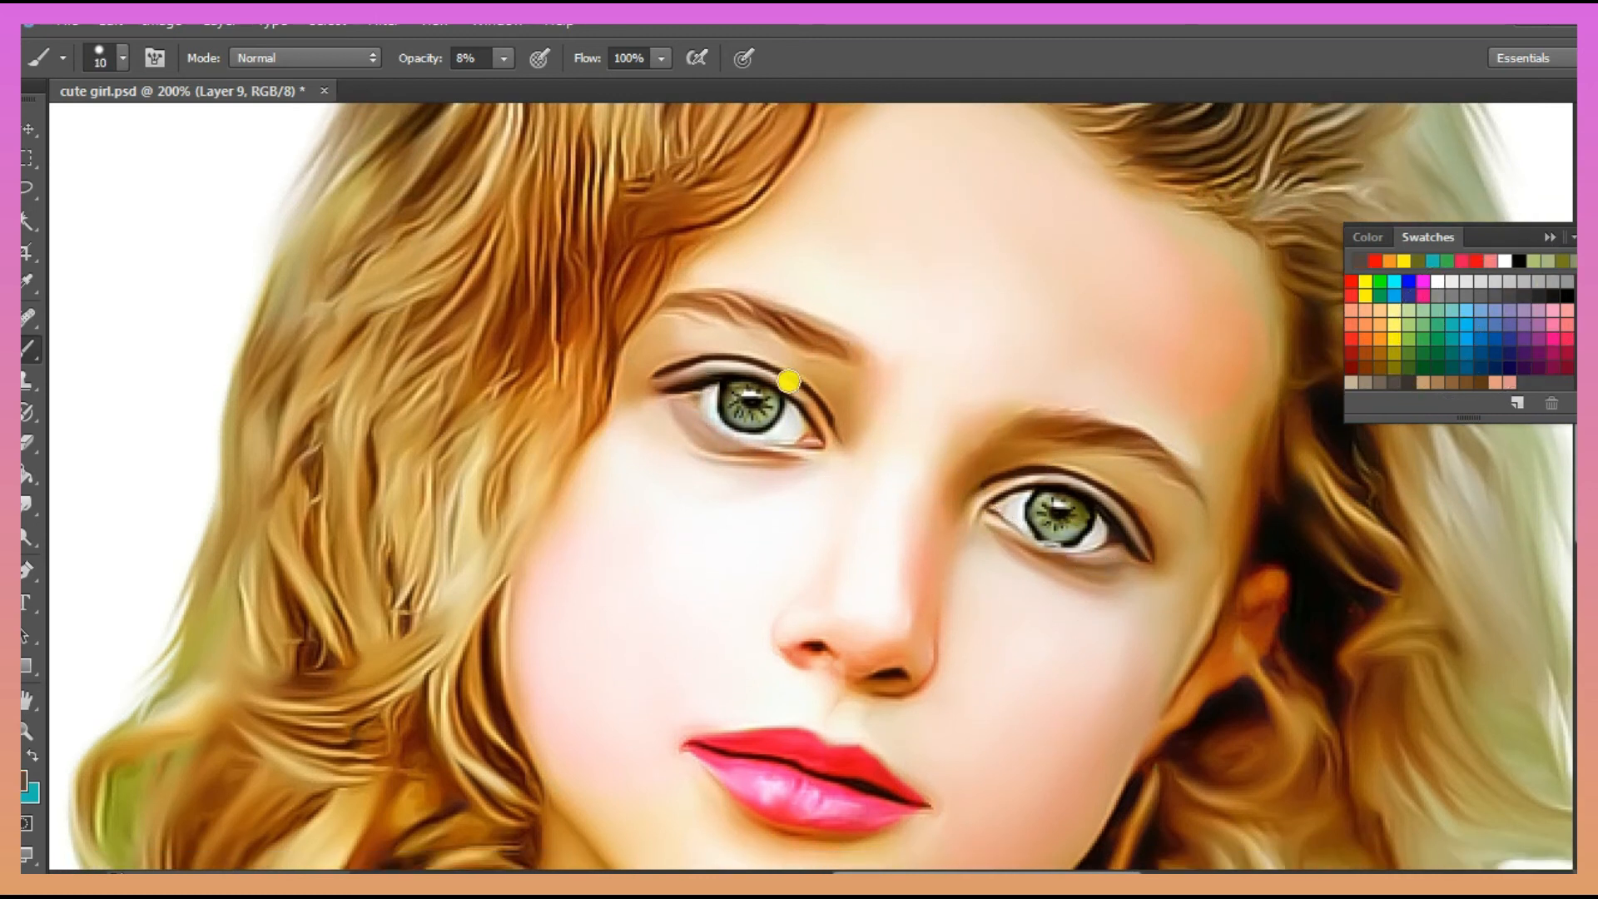
Step: Enlarge the brush to 20 px and tint the eye sockets and temple with a dark green swatch
{"action": "left_click", "coordinate": [1428, 384]}
{"action": "key", "text": "bracketright"}
{"action": "left_click", "coordinate": [1445, 366]}
{"action": "left_click", "coordinate": [992, 547]}
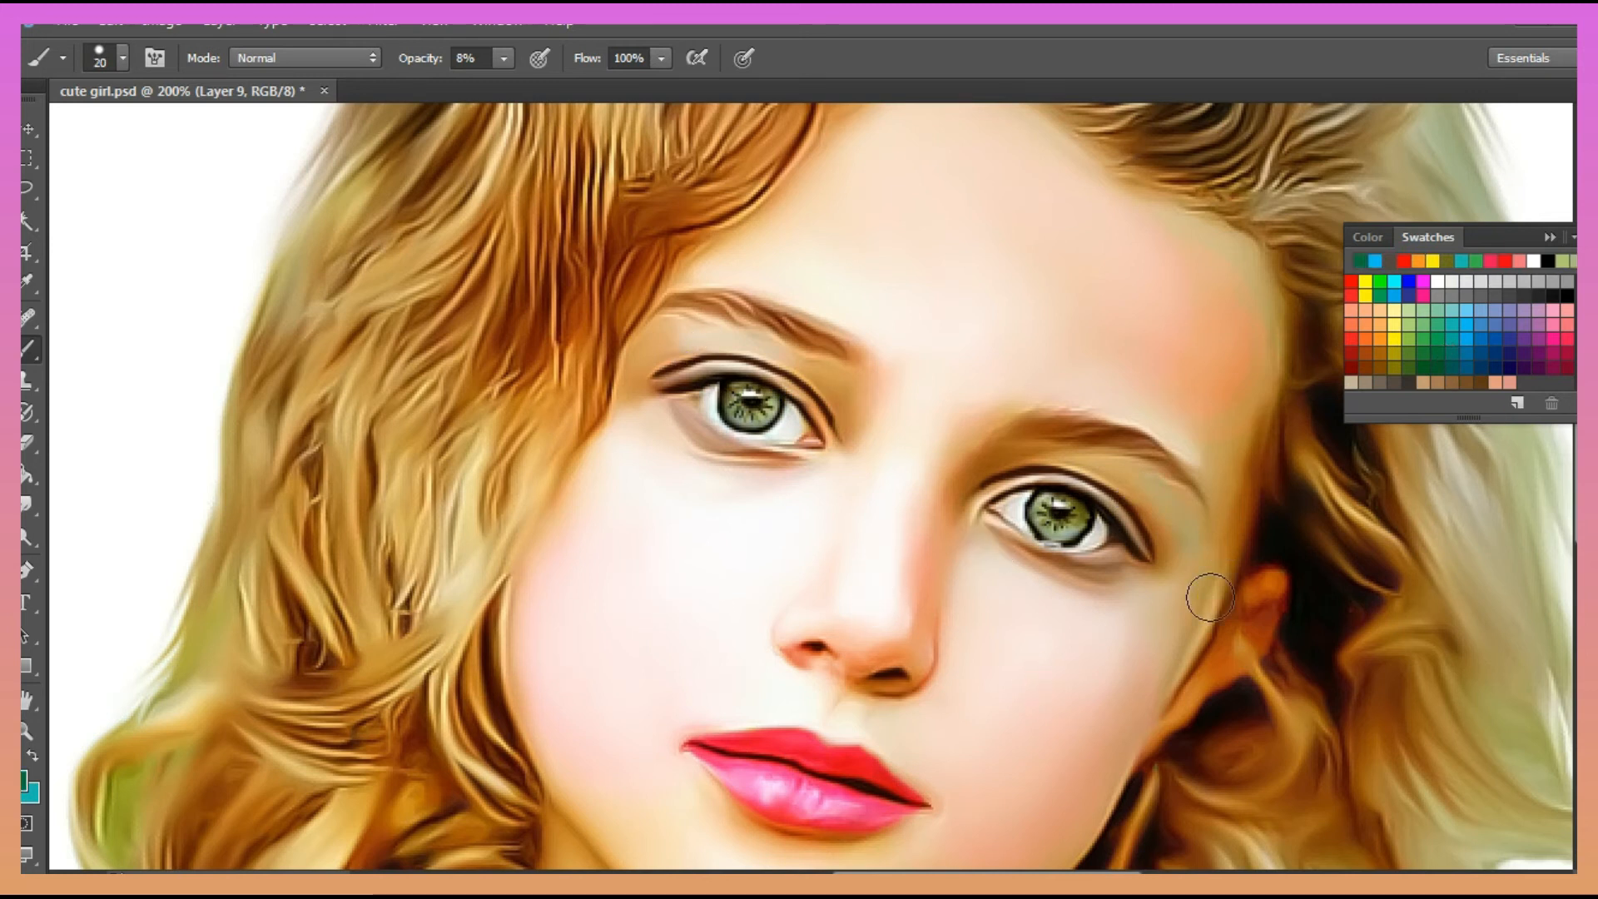
{"action": "left_click_drag", "start_coordinate": [987, 487], "coordinate": [1099, 458]}
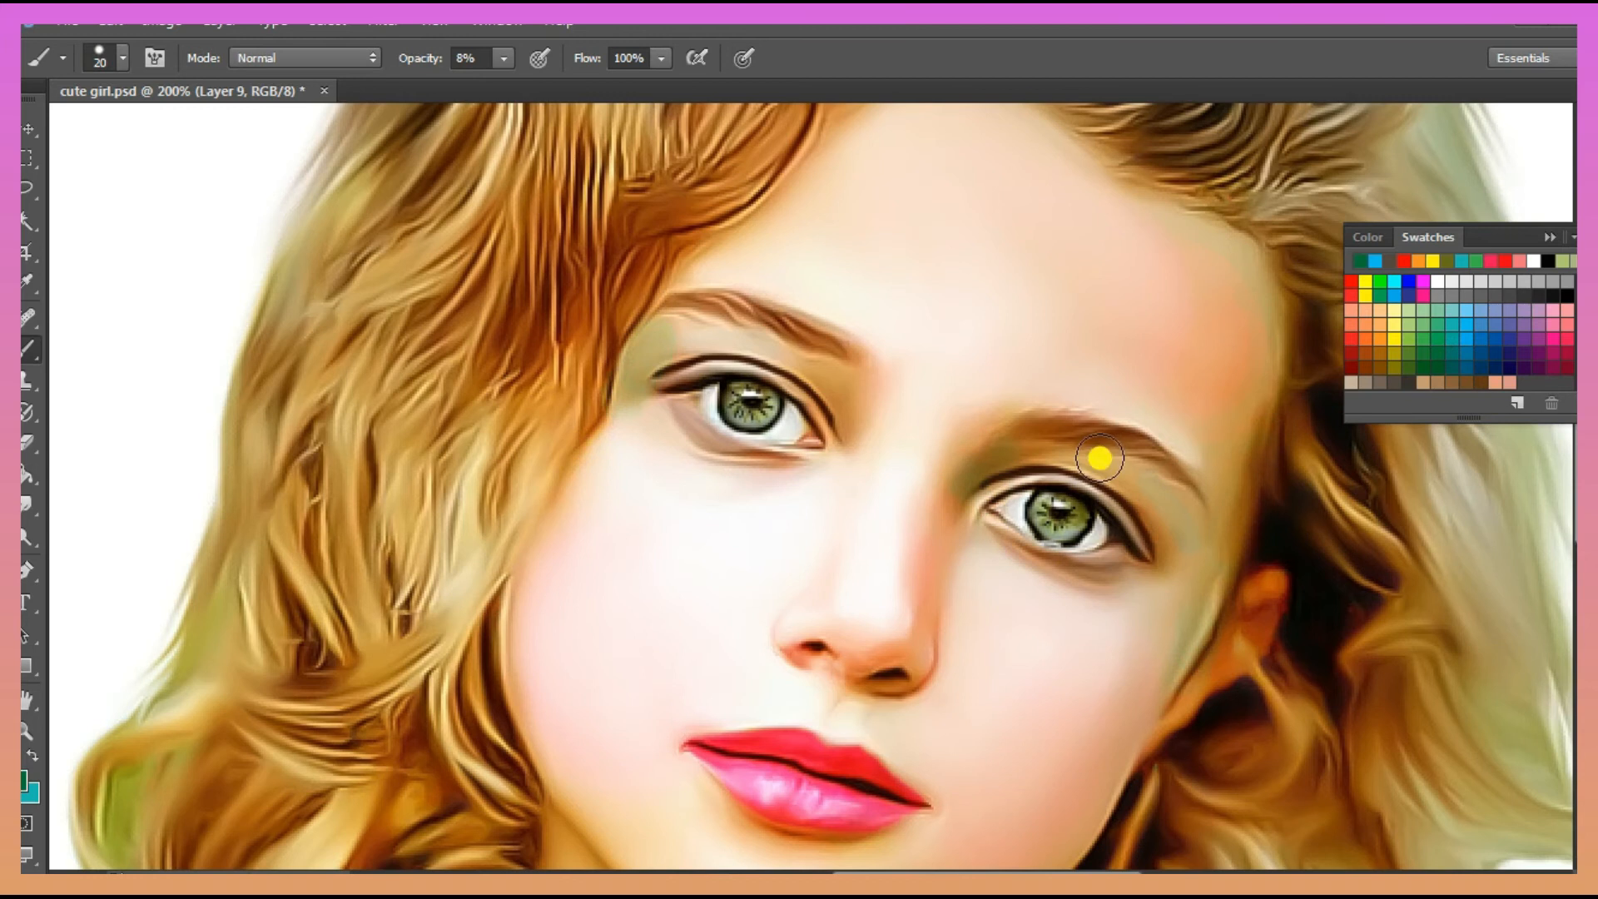
Step: Shade the side of the nose with a brown swatch and warm the face with an orange one
{"action": "left_click", "coordinate": [1467, 380]}
{"action": "scroll", "coordinate": [935, 471], "scroll_direction": "down", "scroll_amount": 3}
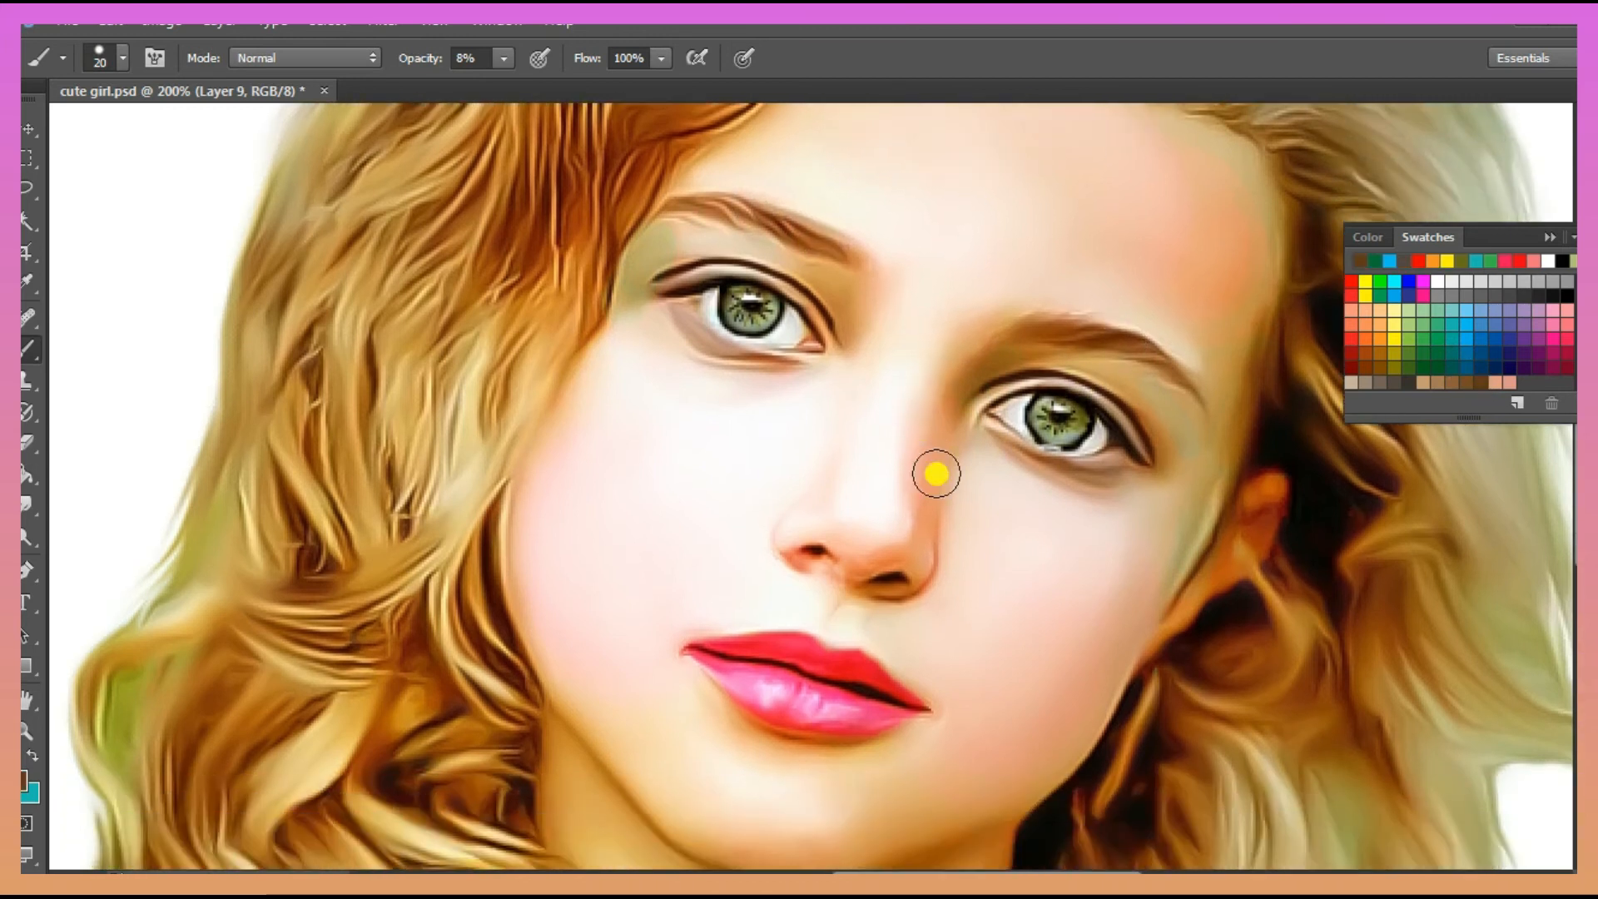
{"action": "left_click", "coordinate": [1367, 336]}
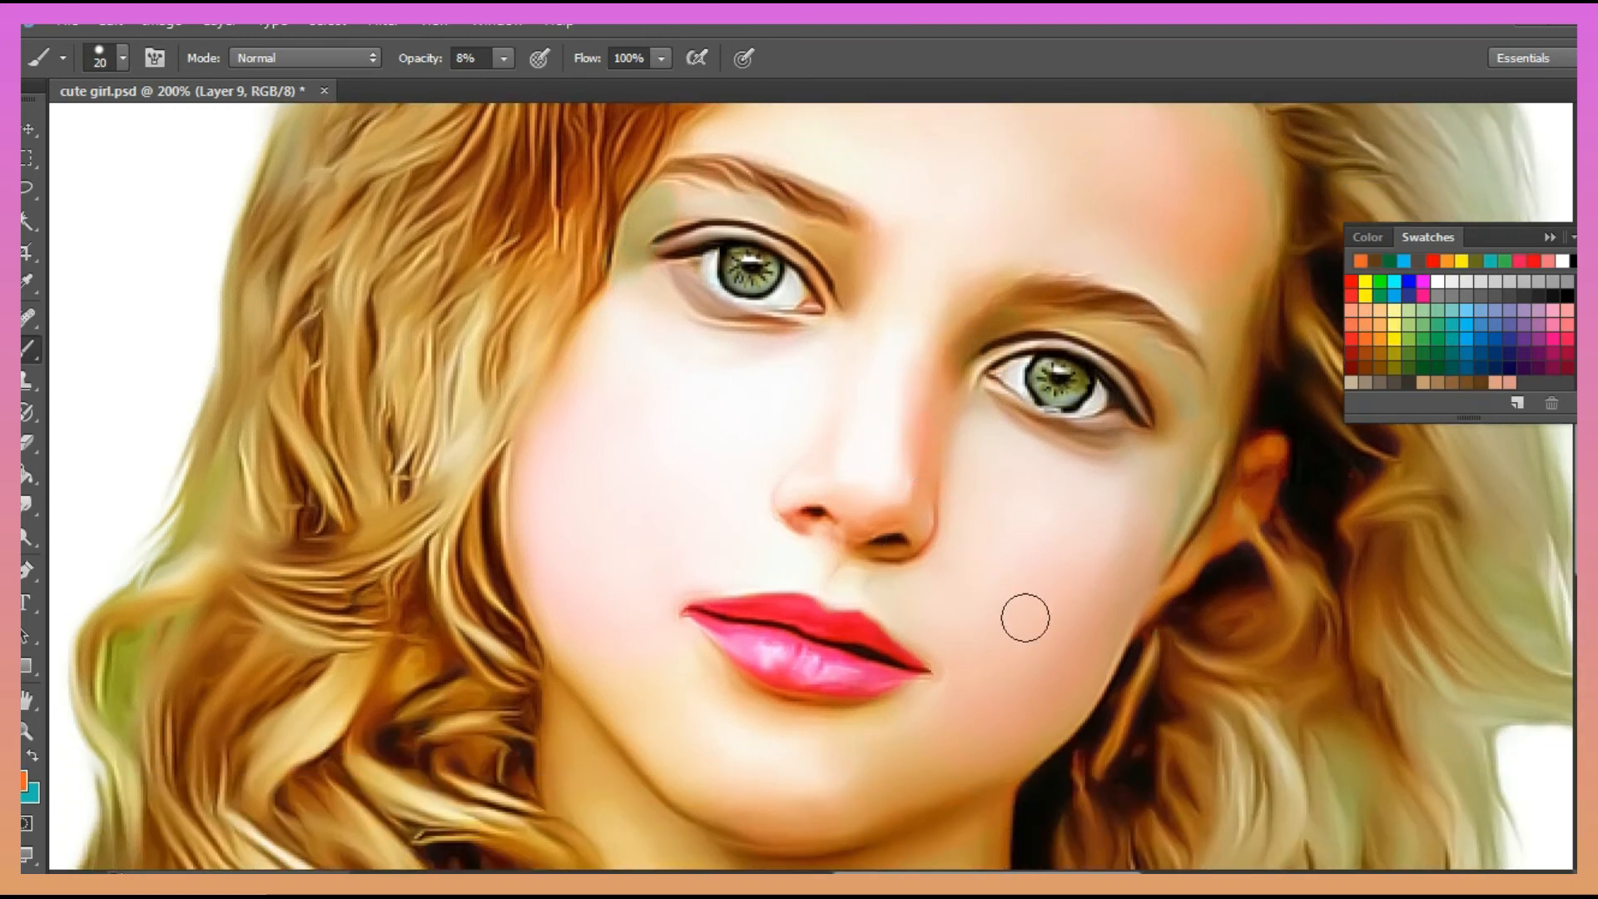
{"action": "scroll", "coordinate": [631, 494], "scroll_direction": "down", "scroll_amount": 1}
Step: Blend the colour tints on the cheek, temple, forehead and inner eye corners with the Smudge tool at 19% strength
{"action": "key", "text": "r"}
{"action": "left_click_drag", "start_coordinate": [622, 440], "coordinate": [588, 464]}
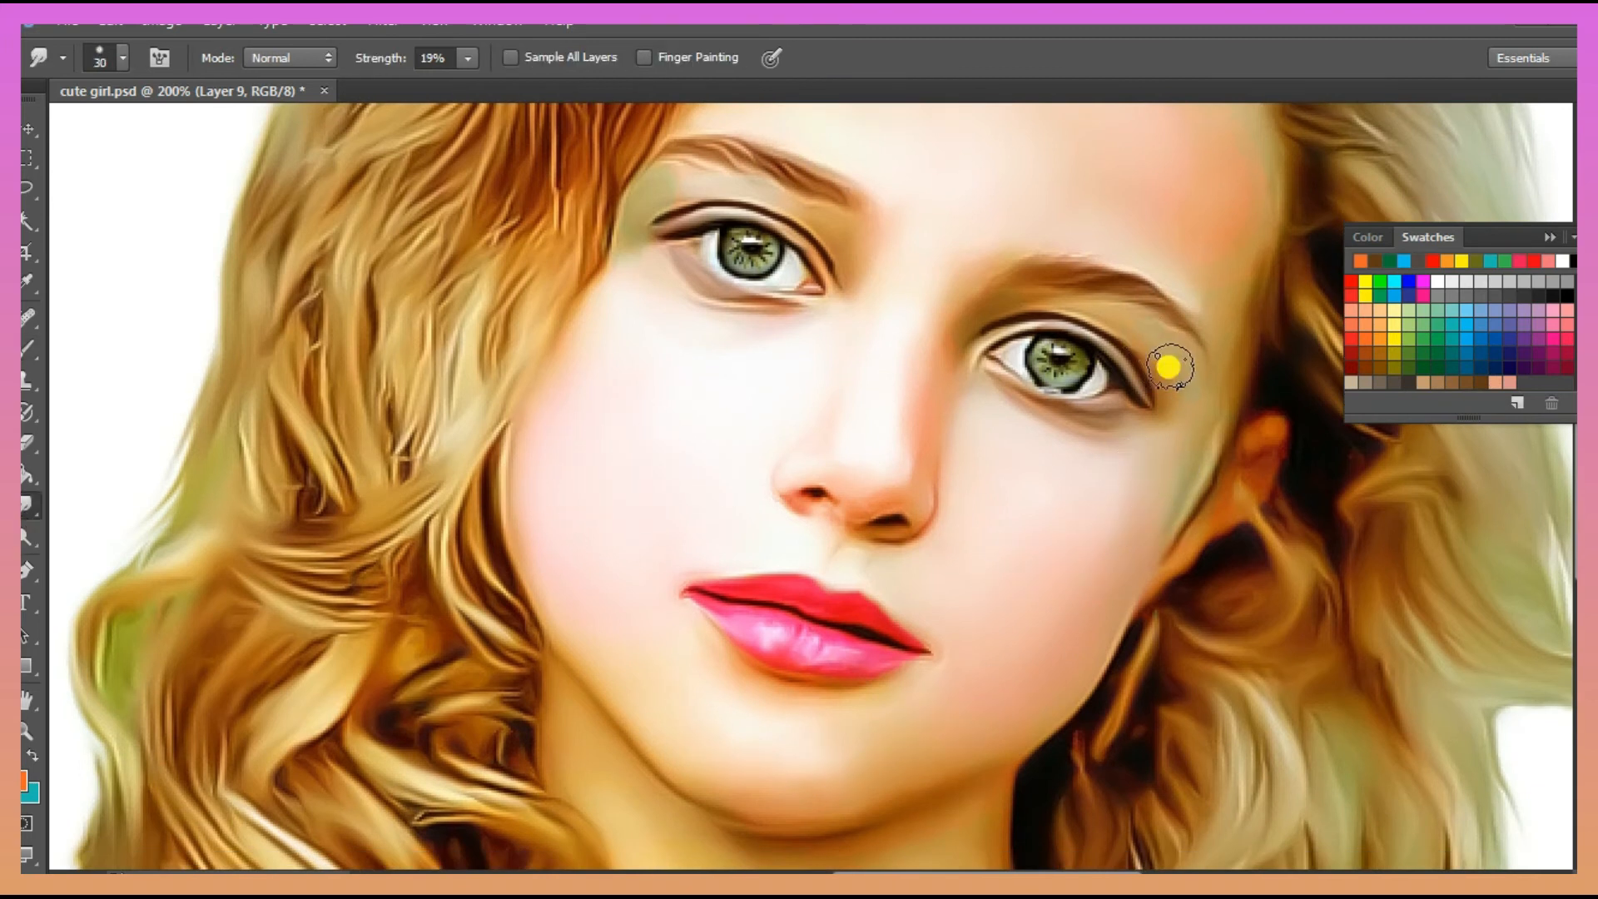
{"action": "scroll", "coordinate": [1077, 339], "scroll_direction": "up", "scroll_amount": 3}
{"action": "key", "text": "bracketright"}
{"action": "key", "text": "bracketright"}
{"action": "key", "text": "bracketright"}
{"action": "mouse_move", "coordinate": [1213, 399]}
{"action": "left_mouse_down"}
{"action": "mouse_move", "coordinate": [1198, 329]}
{"action": "mouse_move", "coordinate": [1218, 279]}
{"action": "mouse_move", "coordinate": [1159, 300]}
{"action": "left_mouse_up"}
{"action": "scroll", "coordinate": [872, 214], "scroll_direction": "up", "scroll_amount": 2}
{"action": "mouse_move", "coordinate": [869, 258]}
{"action": "left_mouse_down"}
{"action": "mouse_move", "coordinate": [867, 276]}
{"action": "mouse_move", "coordinate": [858, 234]}
{"action": "left_mouse_up"}
{"action": "key", "text": "bracketleft"}
{"action": "left_click_drag", "start_coordinate": [1007, 541], "coordinate": [1009, 544]}
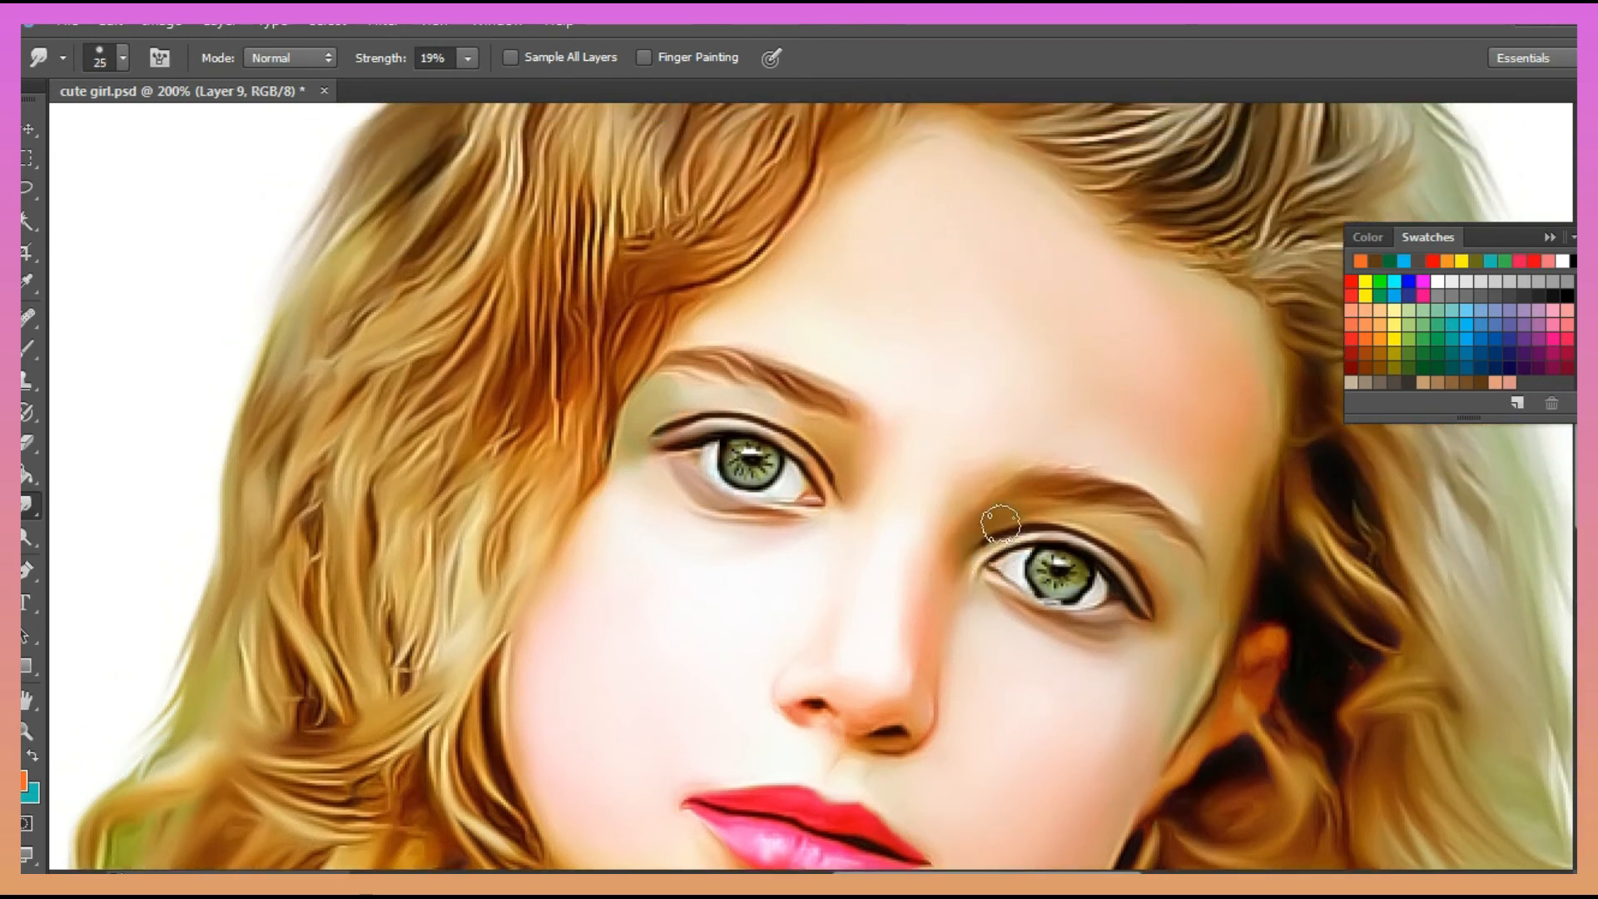
Step: Smudge the shirt's cut-off shoulder edges outward into the white background on Layer 3 at 68% strength
{"action": "scroll", "coordinate": [761, 475], "scroll_direction": "down", "scroll_amount": 5}
{"action": "key", "text": "F7"}
{"action": "left_click", "coordinate": [1427, 432]}
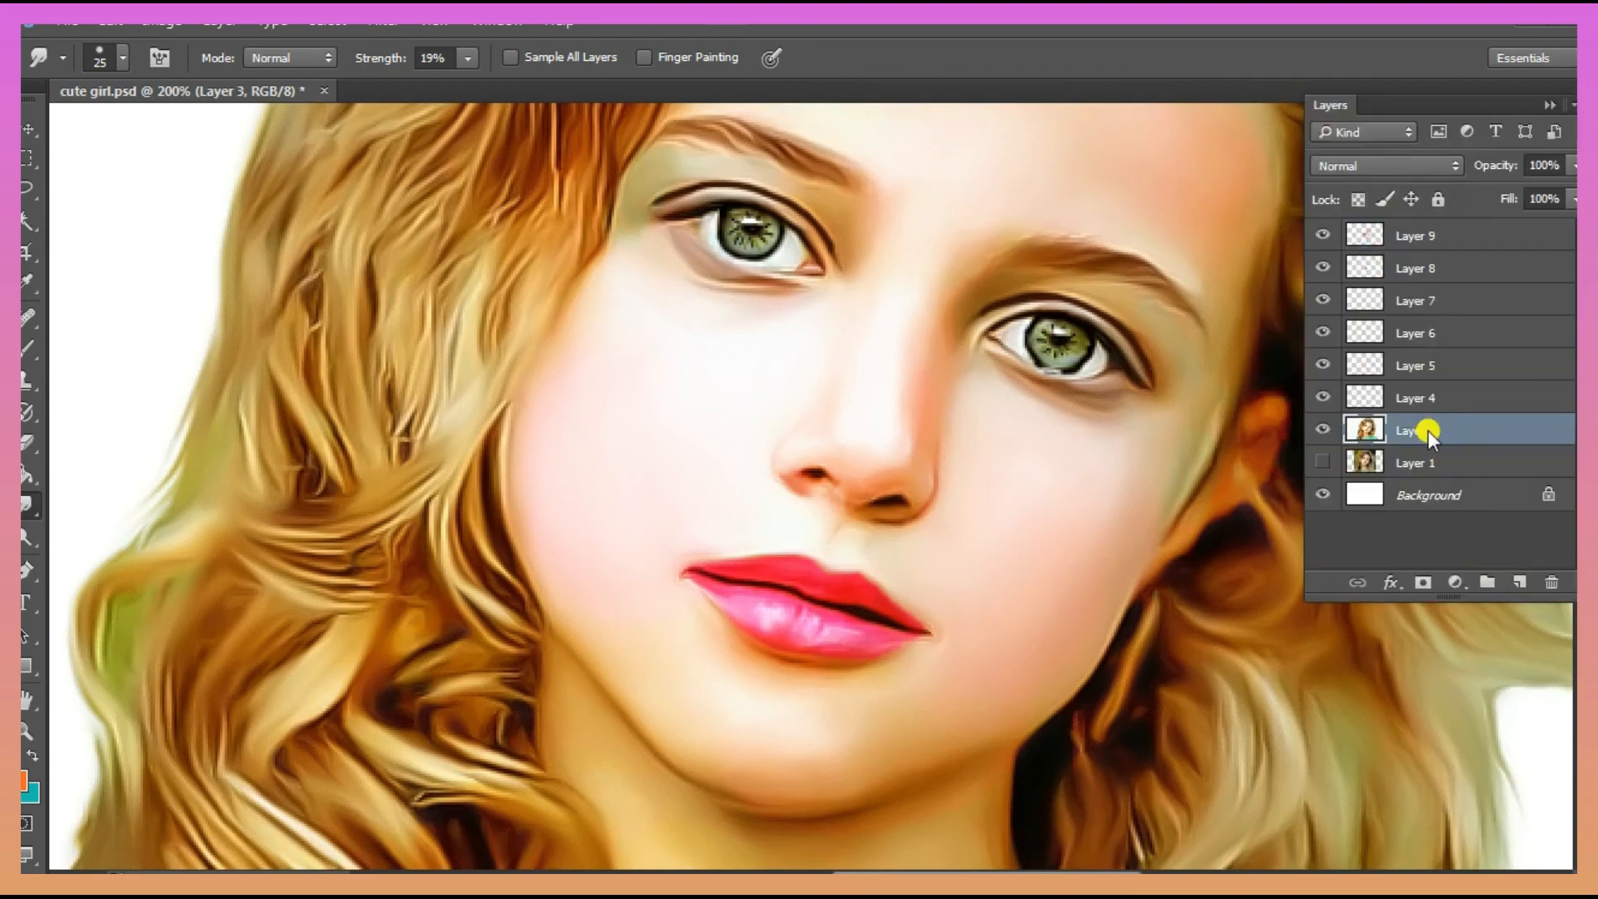
{"action": "key", "text": "F7"}
{"action": "key", "text": "ctrl+minus"}
{"action": "key", "text": "ctrl+minus"}
{"action": "left_click", "coordinate": [596, 838], "text": "ctrl"}
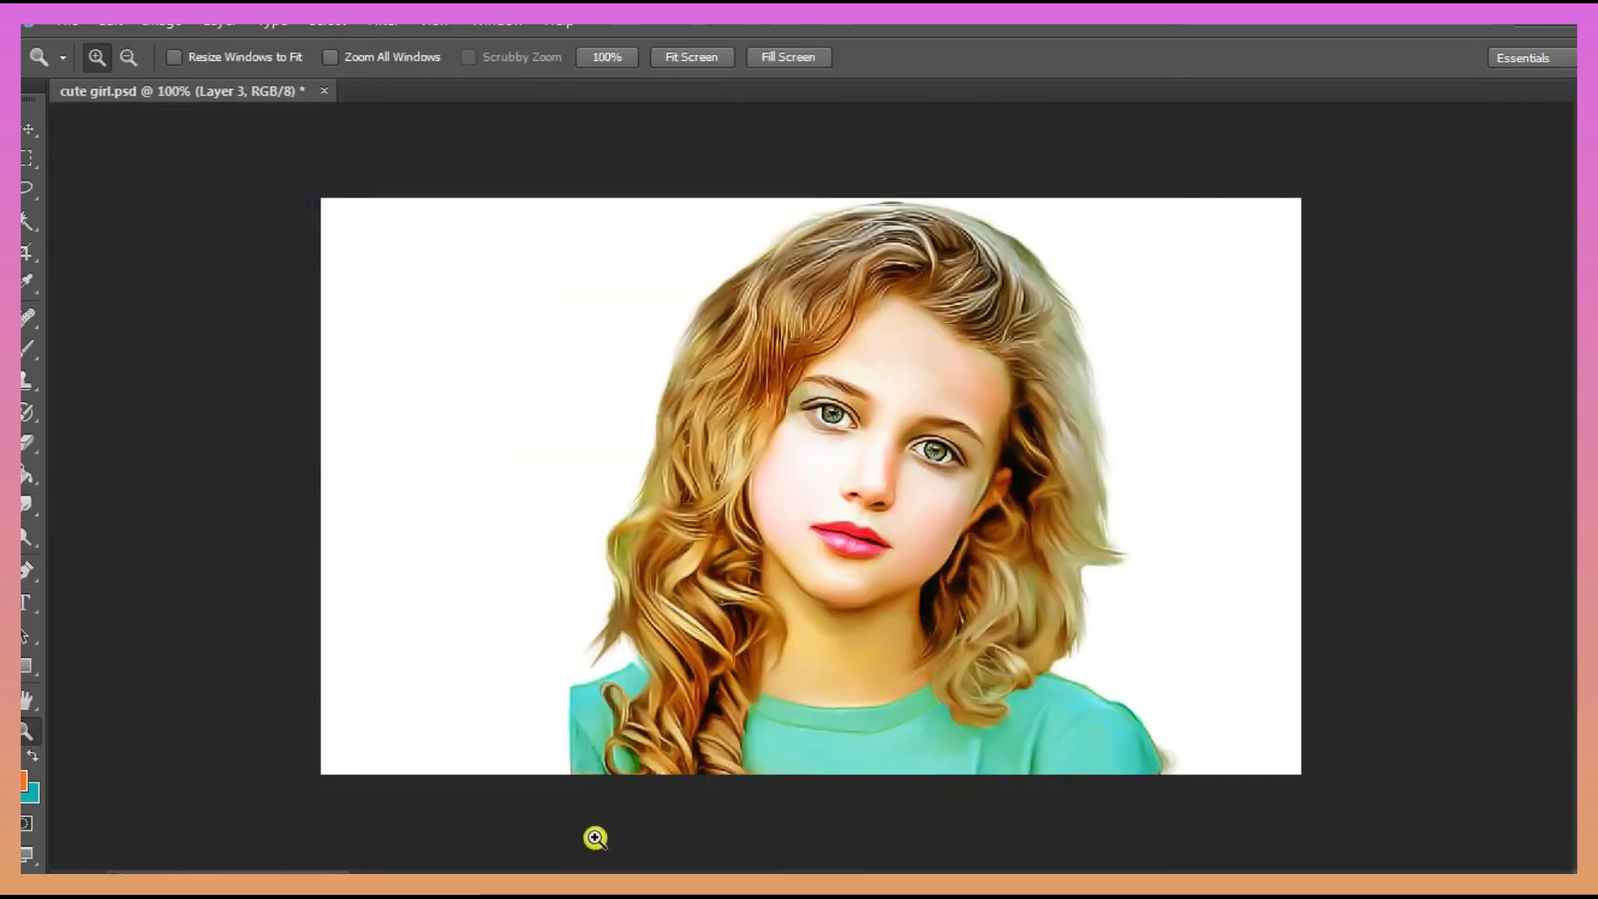
{"action": "left_click", "coordinate": [596, 838], "text": "ctrl"}
{"action": "key", "text": "6"}
{"action": "key", "text": "8"}
{"action": "mouse_move", "coordinate": [481, 583]}
{"action": "left_mouse_down"}
{"action": "mouse_move", "coordinate": [528, 474]}
{"action": "mouse_move", "coordinate": [489, 425]}
{"action": "mouse_move", "coordinate": [430, 547]}
{"action": "mouse_move", "coordinate": [489, 397]}
{"action": "mouse_move", "coordinate": [413, 471]}
{"action": "mouse_move", "coordinate": [442, 542]}
{"action": "mouse_move", "coordinate": [439, 635]}
{"action": "mouse_move", "coordinate": [396, 574]}
{"action": "mouse_move", "coordinate": [424, 453]}
{"action": "mouse_move", "coordinate": [403, 576]}
{"action": "mouse_move", "coordinate": [402, 507]}
{"action": "left_mouse_up"}
{"action": "left_click_drag", "start_coordinate": [870, 877], "coordinate": [1078, 876]}
{"action": "mouse_move", "coordinate": [1287, 616]}
{"action": "left_mouse_down"}
{"action": "mouse_move", "coordinate": [1313, 593]}
{"action": "mouse_move", "coordinate": [1325, 637]}
{"action": "left_mouse_up"}
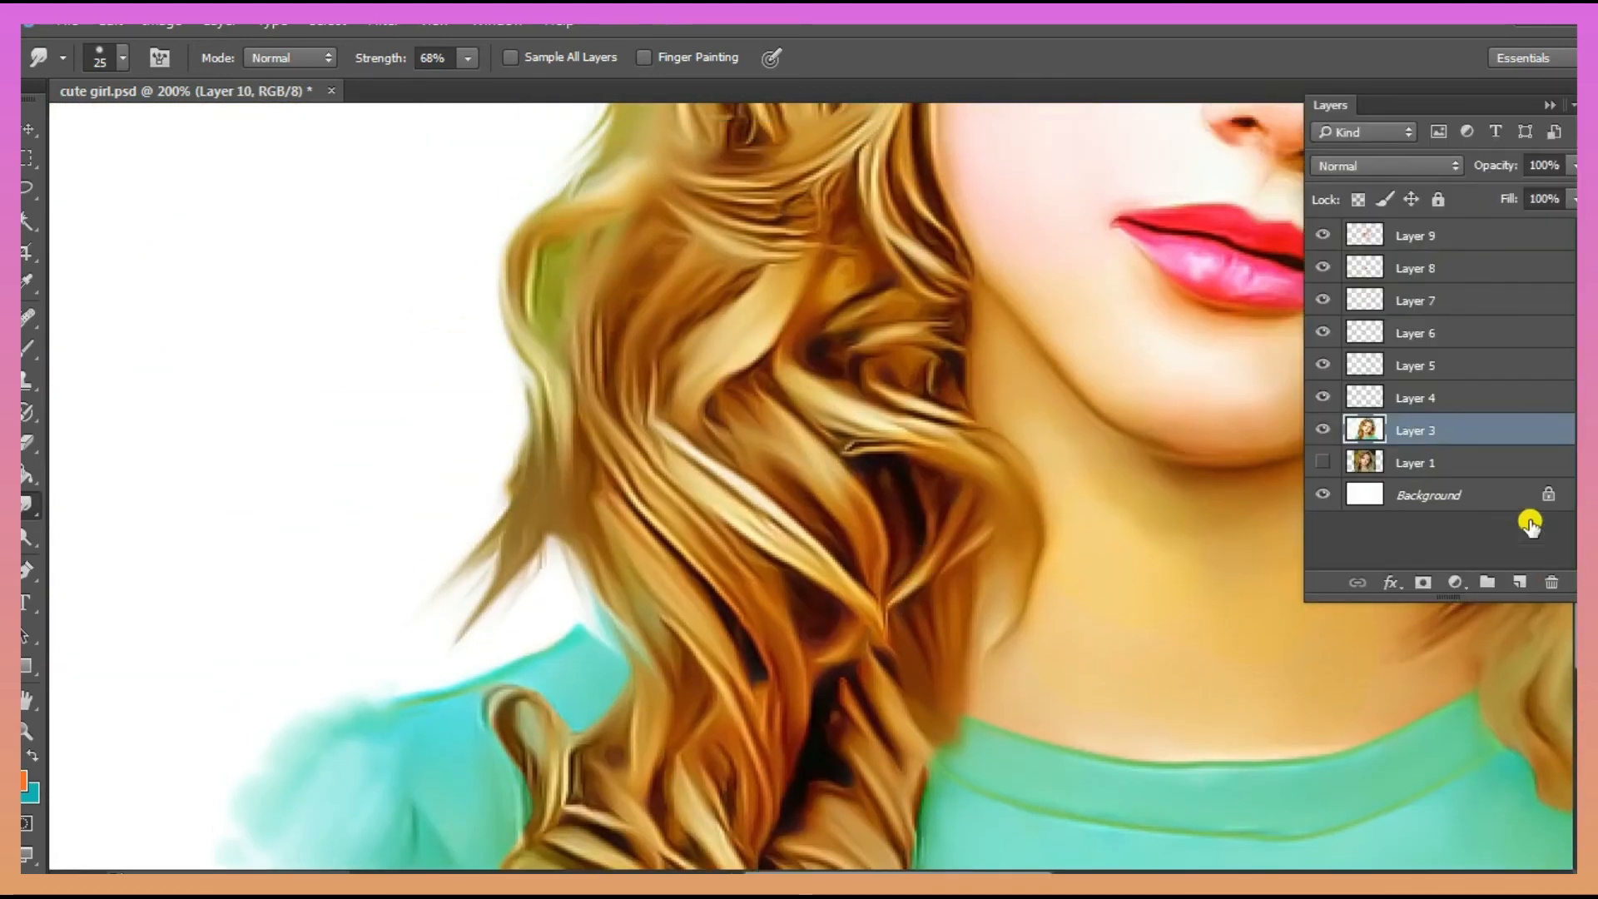
Step: Add a new layer above Layer 9 and ready the Smudge tool with a 19 px three-dot tip and cyan foreground
{"action": "left_click", "coordinate": [1416, 235]}
{"action": "left_click", "coordinate": [1521, 582]}
{"action": "left_click", "coordinate": [28, 504]}
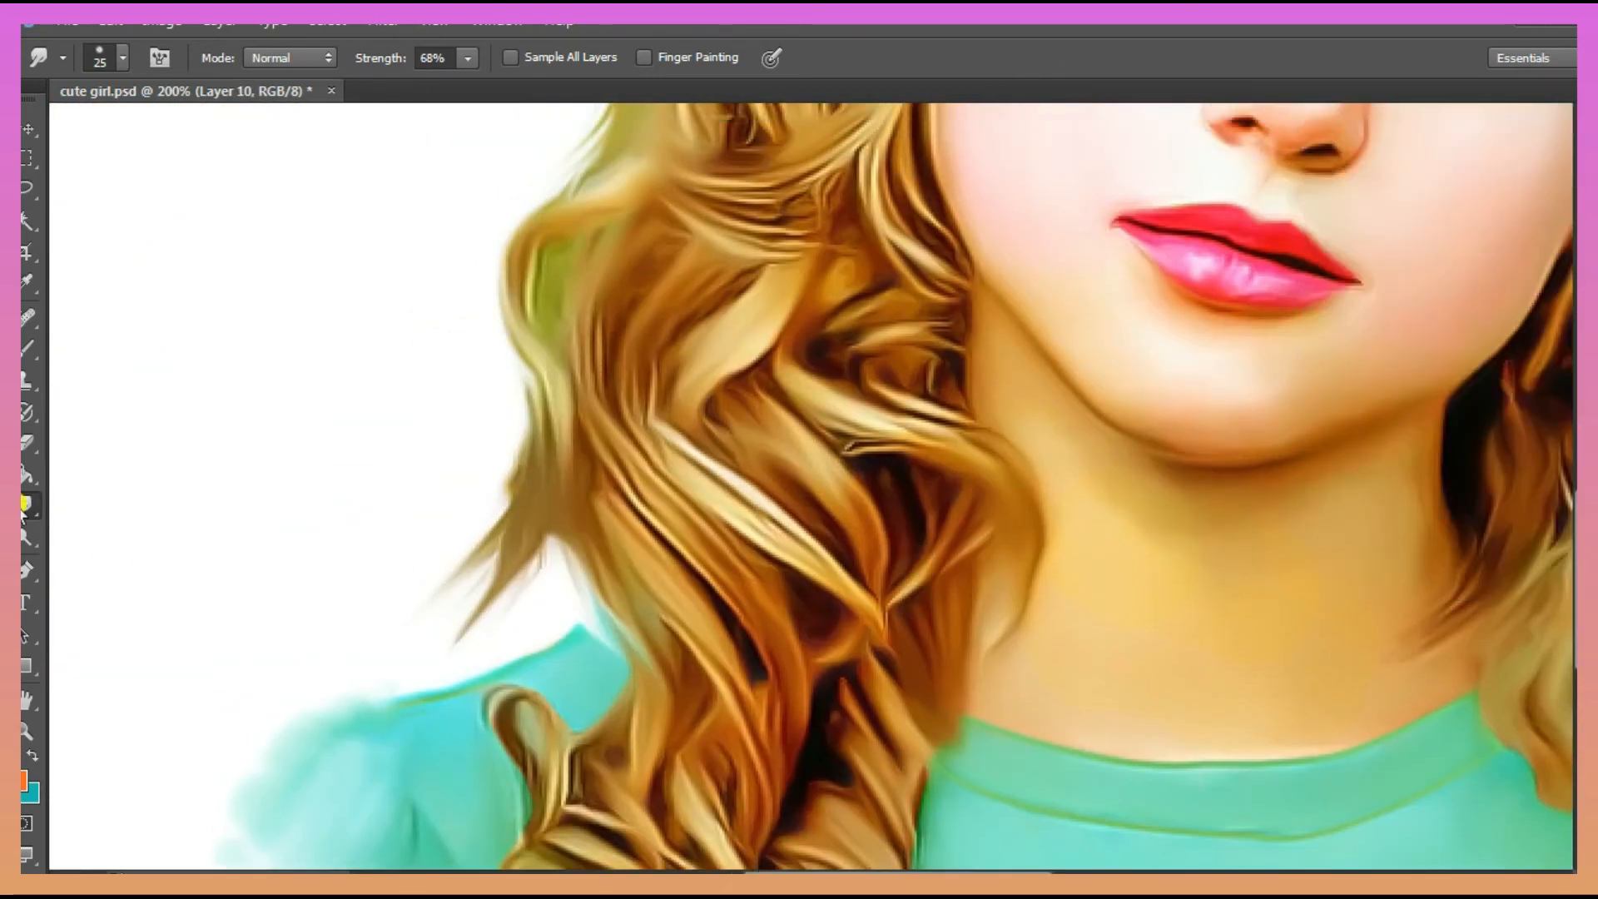
{"action": "left_click", "coordinate": [1586, 171]}
{"action": "scroll", "coordinate": [1424, 411], "scroll_direction": "down", "scroll_amount": 2}
{"action": "left_click", "coordinate": [1436, 504]}
{"action": "left_click", "coordinate": [1586, 170]}
{"action": "scroll", "coordinate": [705, 405], "scroll_direction": "up", "scroll_amount": 1}
{"action": "left_click", "coordinate": [32, 755]}
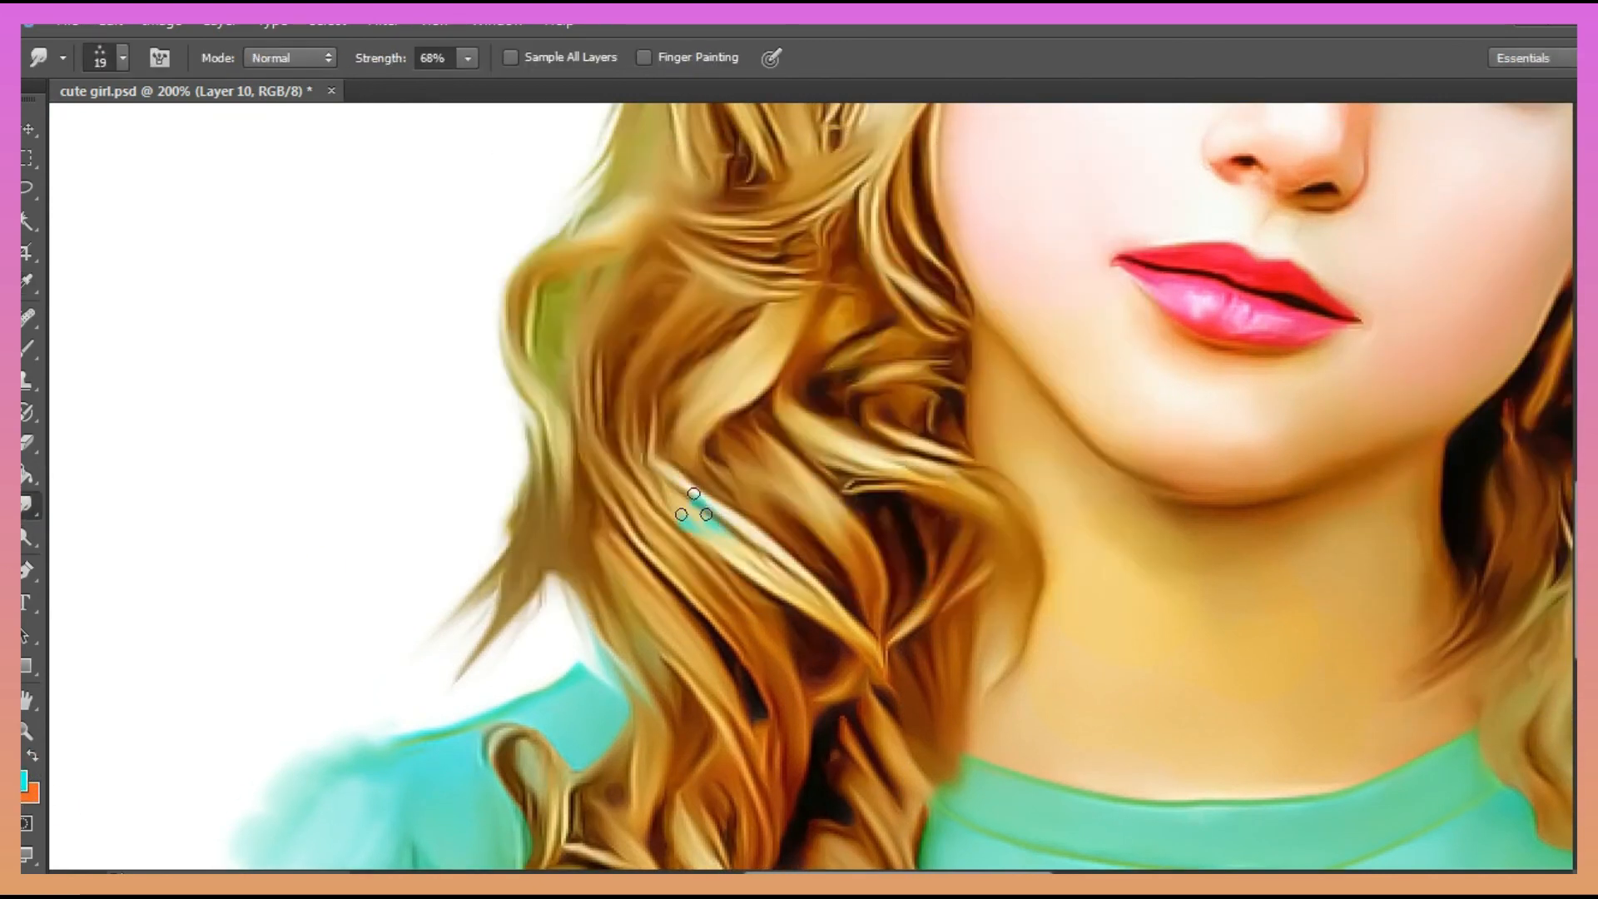
Step: Smudge cyan streaks into the curls beside the neck and up past the cheek on the image's left side at 68% strength
{"action": "left_click_drag", "start_coordinate": [703, 659], "coordinate": [775, 680]}
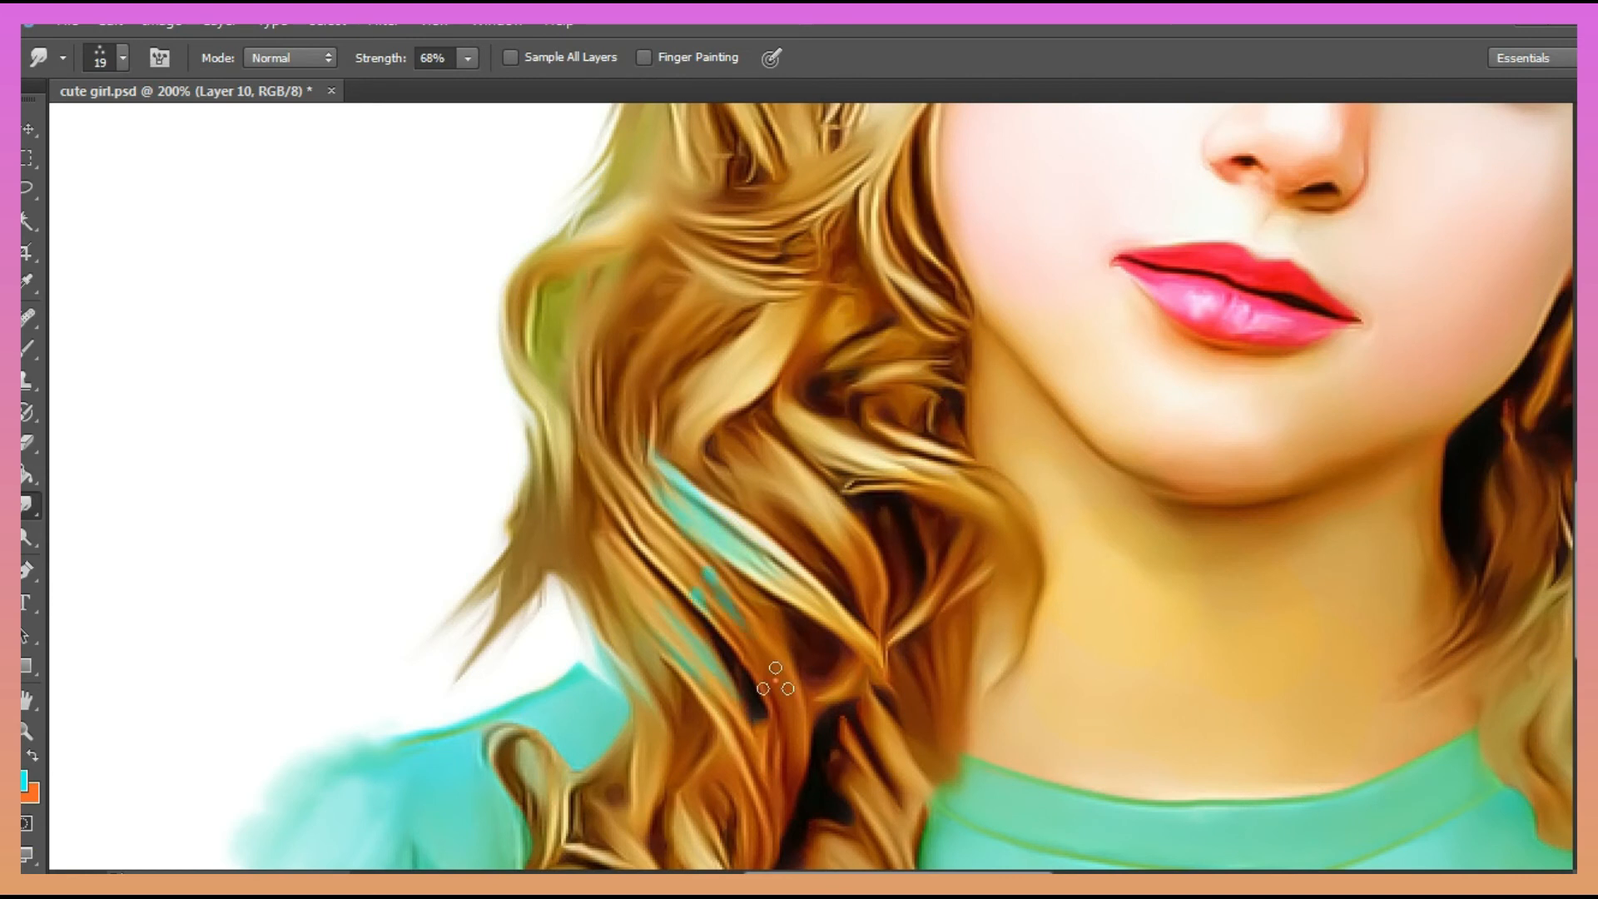
{"action": "scroll", "coordinate": [728, 356], "scroll_direction": "up", "scroll_amount": 10}
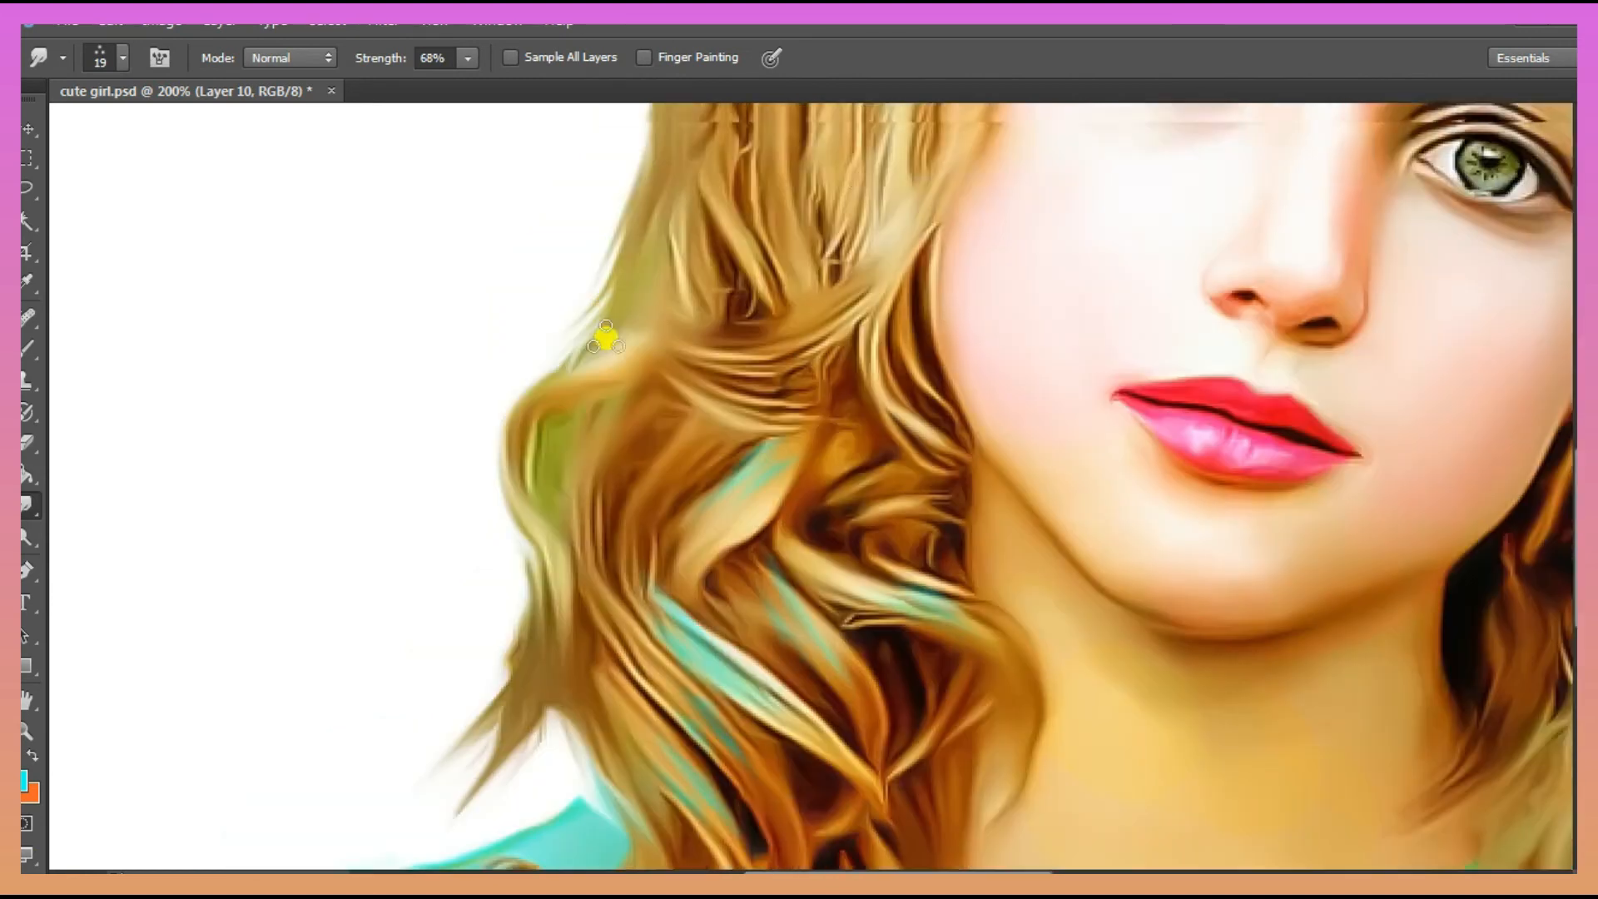
{"action": "scroll", "coordinate": [771, 497], "scroll_direction": "up", "scroll_amount": 4}
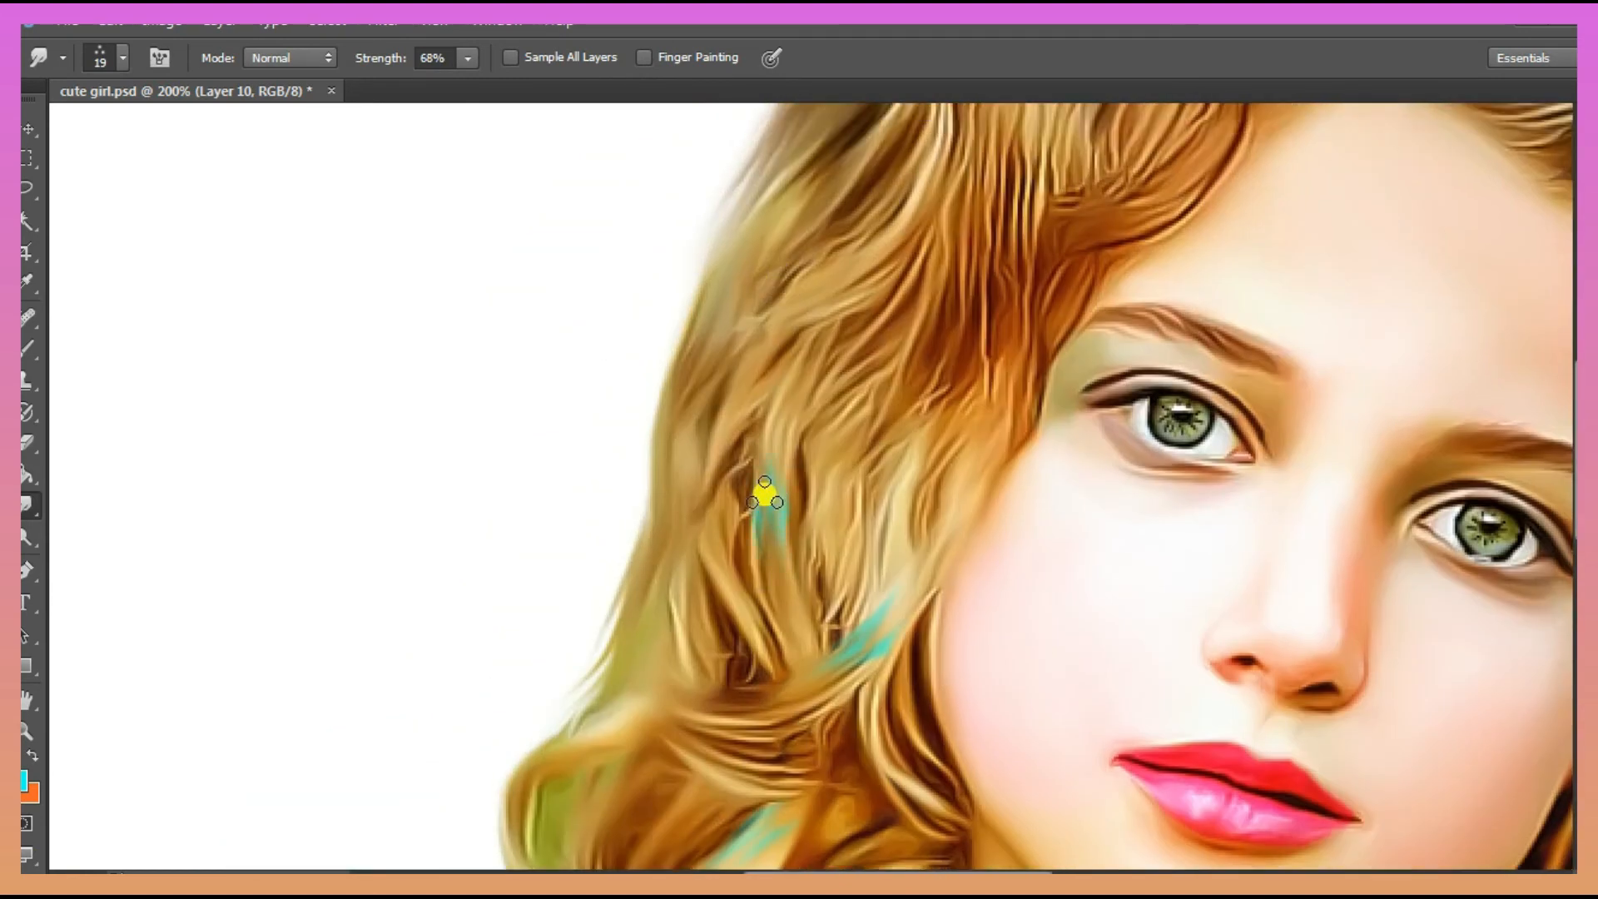
{"action": "scroll", "coordinate": [765, 495], "scroll_direction": "up", "scroll_amount": 7}
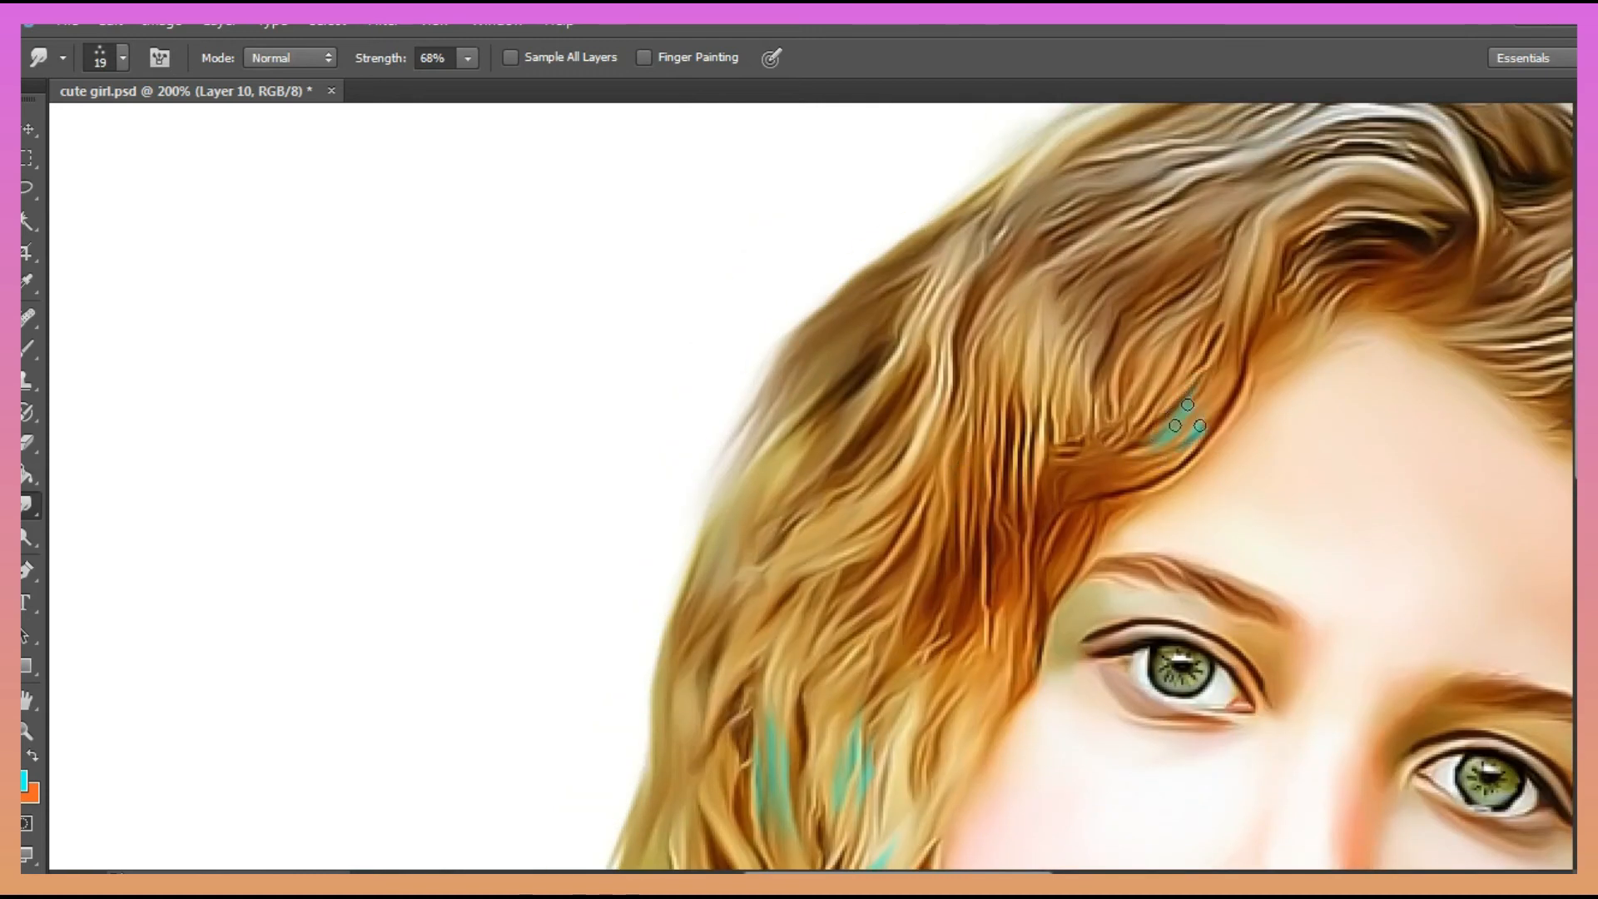
Step: Add cyan streaks along the wavy strands between the forehead hairline and the head's left outer edge
{"action": "left_click_drag", "start_coordinate": [969, 287], "coordinate": [1007, 226]}
{"action": "left_click_drag", "start_coordinate": [932, 408], "coordinate": [910, 460]}
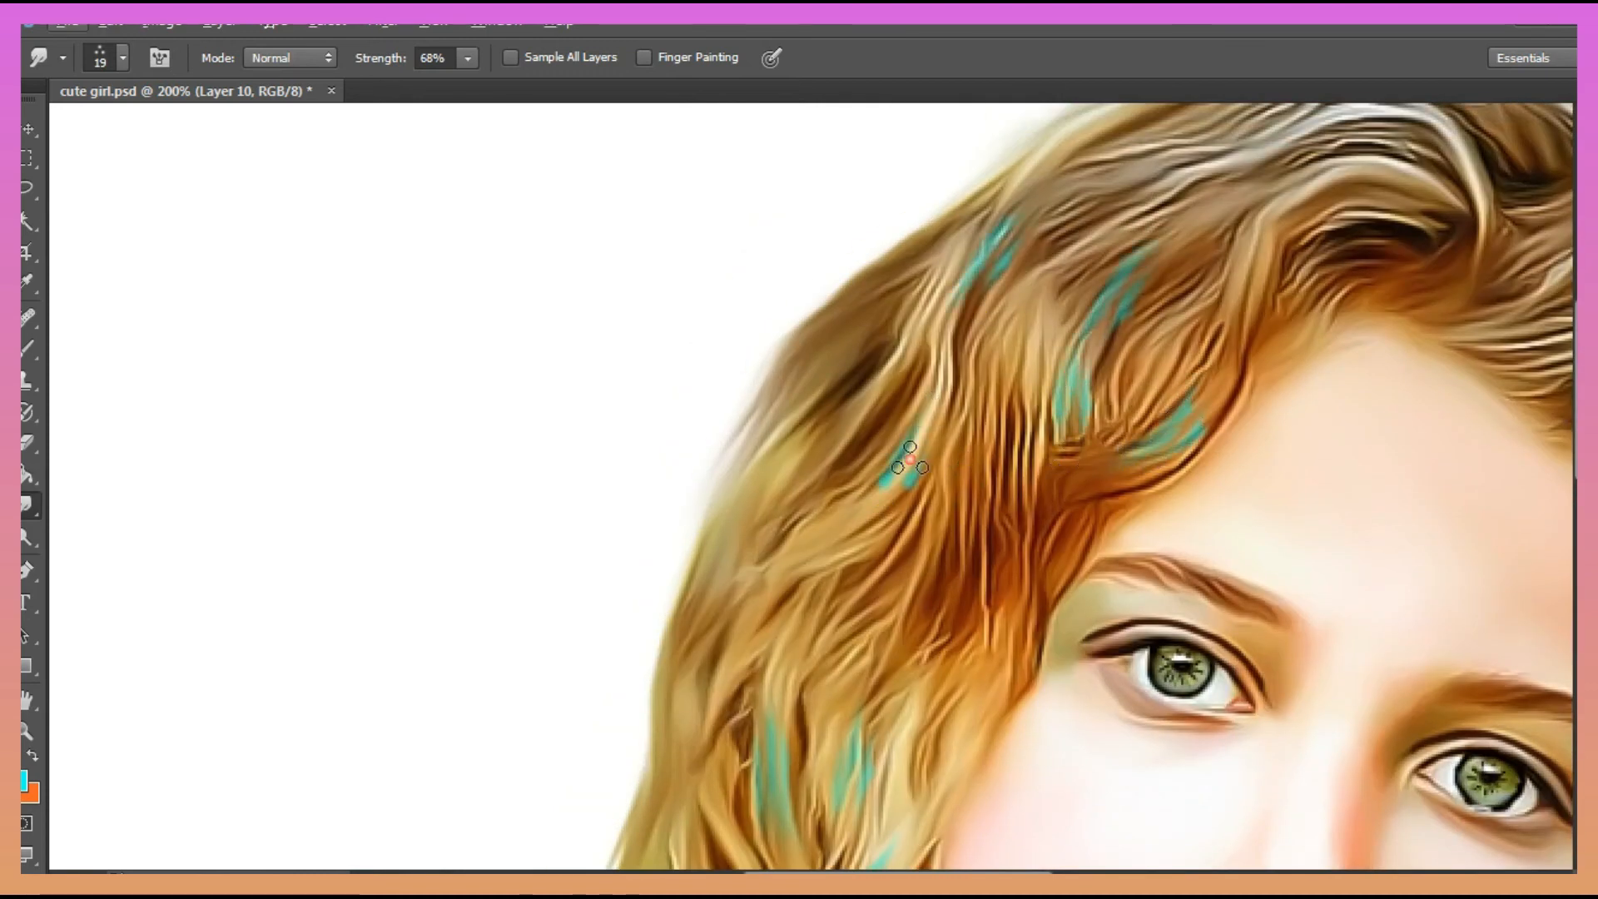
{"action": "mouse_move", "coordinate": [869, 319]}
{"action": "left_mouse_down"}
{"action": "mouse_move", "coordinate": [879, 416]}
{"action": "mouse_move", "coordinate": [698, 691]}
{"action": "left_mouse_up"}
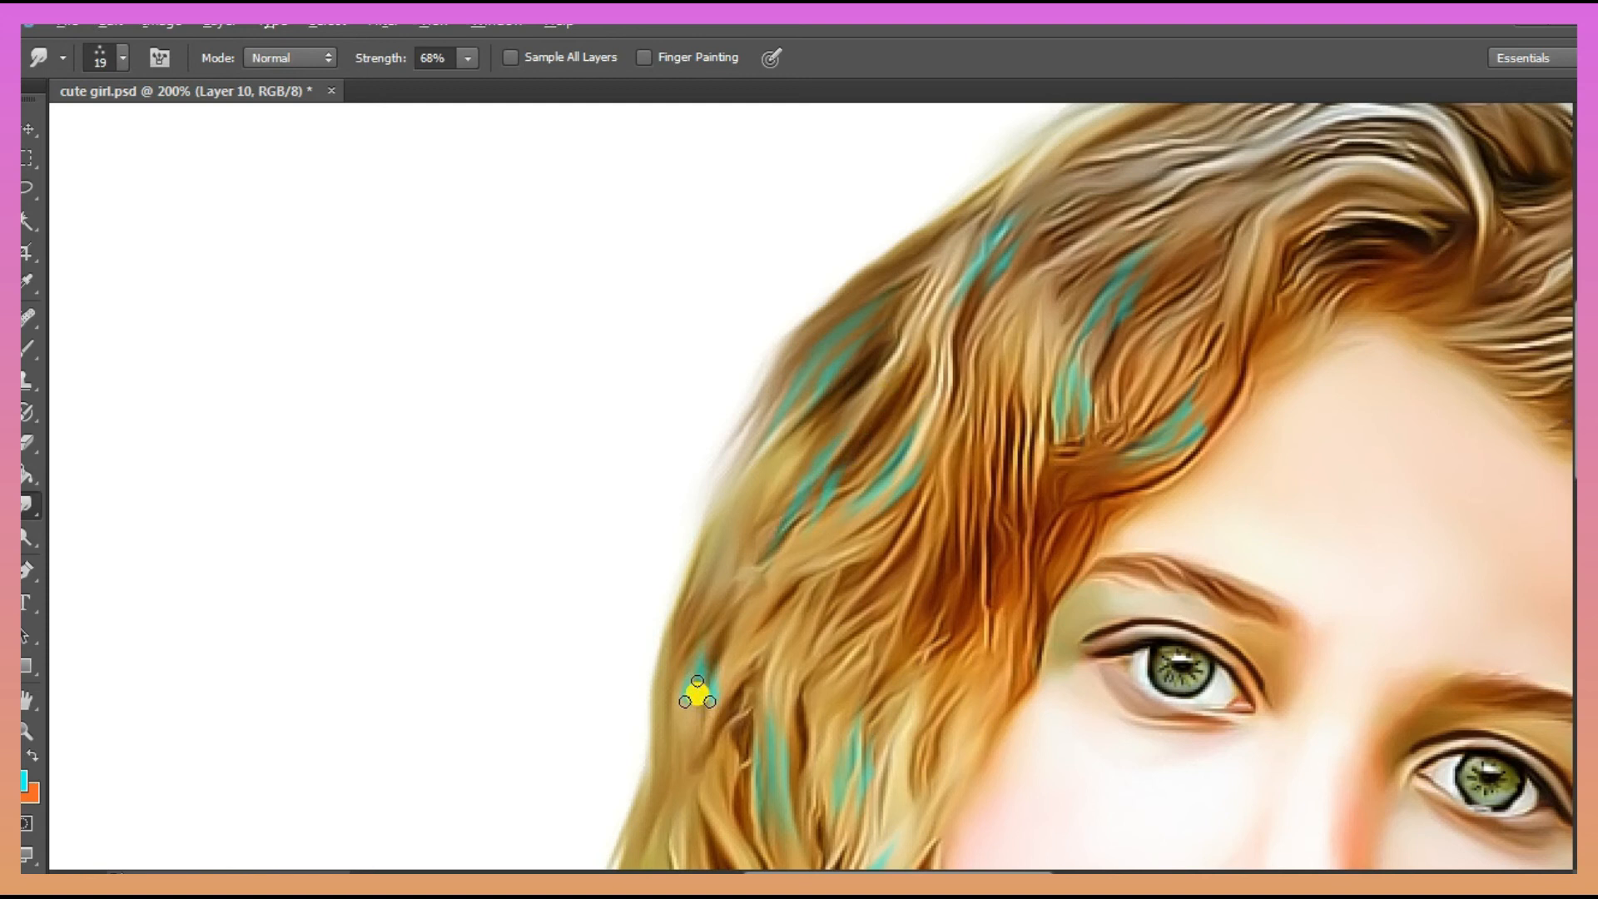
Step: Raise the Smudge strength to 84% and add cyan streaks to the hair beside the left temple and above it
{"action": "left_click_drag", "start_coordinate": [365, 82], "coordinate": [383, 82]}
{"action": "mouse_move", "coordinate": [938, 634]}
{"action": "left_mouse_down"}
{"action": "mouse_move", "coordinate": [953, 541]}
{"action": "mouse_move", "coordinate": [922, 684]}
{"action": "left_mouse_up"}
{"action": "left_click_drag", "start_coordinate": [989, 683], "coordinate": [1008, 578]}
{"action": "left_click_drag", "start_coordinate": [991, 663], "coordinate": [1011, 491]}
{"action": "left_click_drag", "start_coordinate": [1017, 308], "coordinate": [1050, 248]}
{"action": "left_click_drag", "start_coordinate": [1045, 310], "coordinate": [1058, 280]}
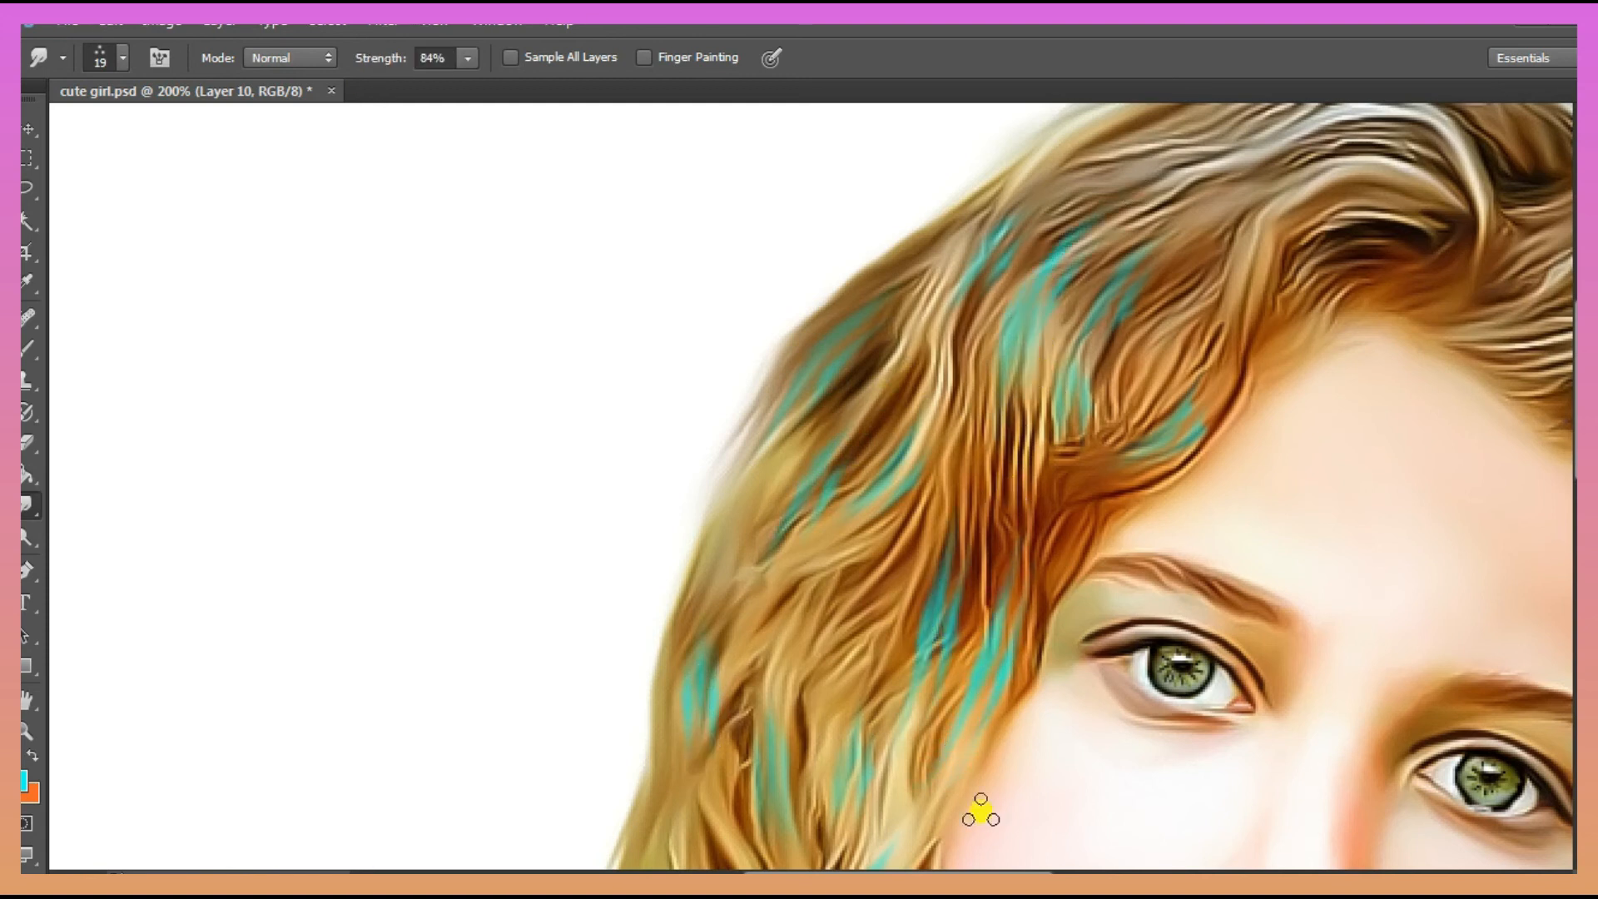
Step: Smudge broad cyan streaks along the swept strands on top of the head, left of the parting
{"action": "scroll", "coordinate": [1085, 332], "scroll_direction": "right", "scroll_amount": 10}
{"action": "scroll", "coordinate": [1085, 332], "scroll_direction": "up", "scroll_amount": 2}
{"action": "mouse_move", "coordinate": [812, 303]}
{"action": "left_mouse_down"}
{"action": "mouse_move", "coordinate": [704, 367]}
{"action": "mouse_move", "coordinate": [681, 442]}
{"action": "left_mouse_up"}
{"action": "mouse_move", "coordinate": [820, 228]}
{"action": "left_mouse_down"}
{"action": "mouse_move", "coordinate": [776, 239]}
{"action": "mouse_move", "coordinate": [805, 230]}
{"action": "mouse_move", "coordinate": [896, 298]}
{"action": "left_mouse_up"}
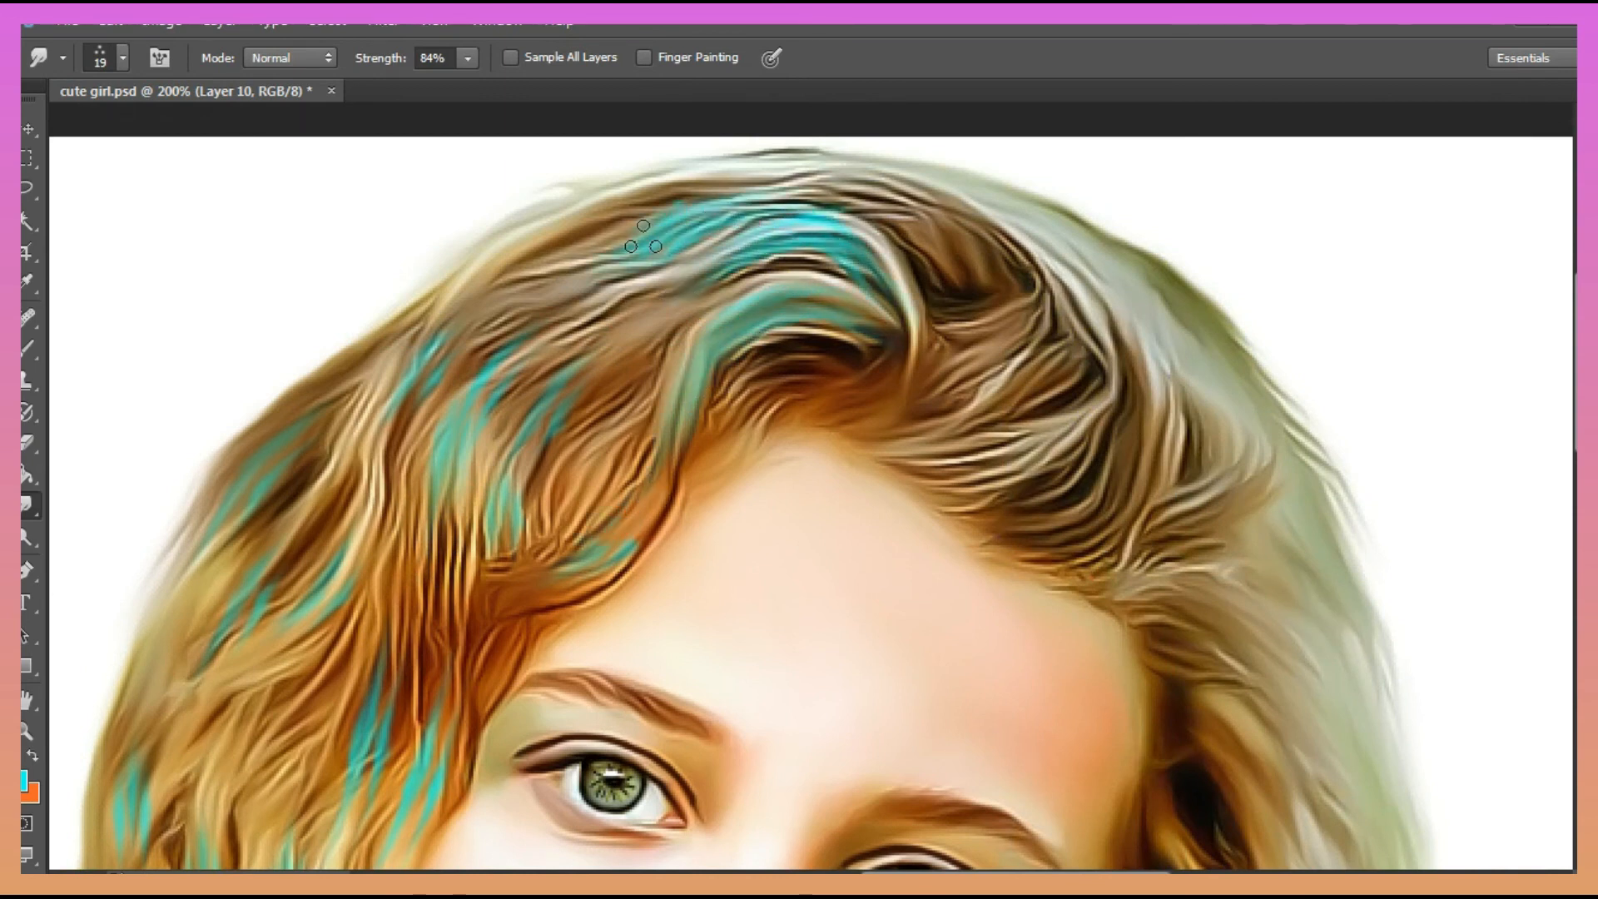
Step: Add cyan streaks to the strands just right of the parting and across the top of the crown
{"action": "left_click_drag", "start_coordinate": [1044, 441], "coordinate": [955, 461]}
{"action": "mouse_move", "coordinate": [1044, 434]}
{"action": "left_mouse_down"}
{"action": "mouse_move", "coordinate": [1086, 367]}
{"action": "mouse_move", "coordinate": [1082, 325]}
{"action": "left_mouse_up"}
{"action": "left_click_drag", "start_coordinate": [991, 350], "coordinate": [882, 417]}
{"action": "left_click_drag", "start_coordinate": [976, 358], "coordinate": [1006, 287]}
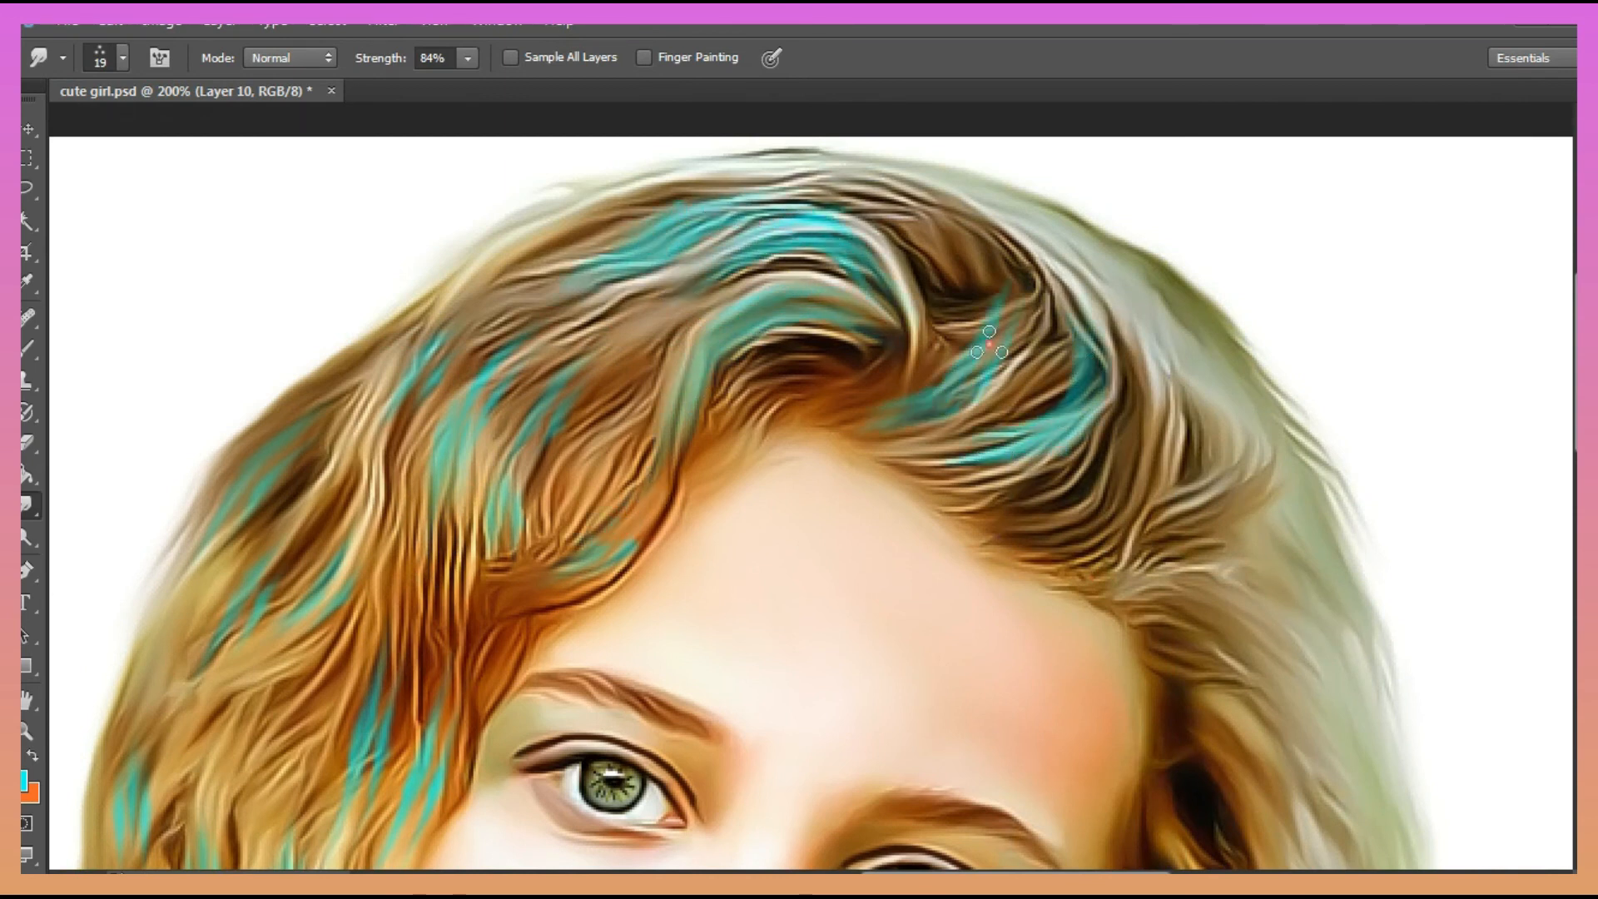
{"action": "left_click_drag", "start_coordinate": [1010, 376], "coordinate": [983, 328]}
{"action": "left_click_drag", "start_coordinate": [910, 212], "coordinate": [989, 265]}
{"action": "left_click_drag", "start_coordinate": [939, 212], "coordinate": [892, 203]}
{"action": "left_click_drag", "start_coordinate": [976, 241], "coordinate": [1021, 293]}
Step: Smudge cyan streaks into the swept strands above the right temple, following their curve toward the hairline
{"action": "left_click_drag", "start_coordinate": [1131, 487], "coordinate": [1134, 404]}
{"action": "mouse_move", "coordinate": [1142, 491]}
{"action": "left_mouse_down"}
{"action": "mouse_move", "coordinate": [1075, 540]}
{"action": "mouse_move", "coordinate": [1032, 536]}
{"action": "left_mouse_up"}
{"action": "left_click_drag", "start_coordinate": [1145, 470], "coordinate": [1136, 395]}
{"action": "left_click_drag", "start_coordinate": [1217, 495], "coordinate": [1227, 437]}
{"action": "left_click_drag", "start_coordinate": [1224, 516], "coordinate": [1245, 476]}
{"action": "left_click_drag", "start_coordinate": [1197, 529], "coordinate": [1142, 566]}
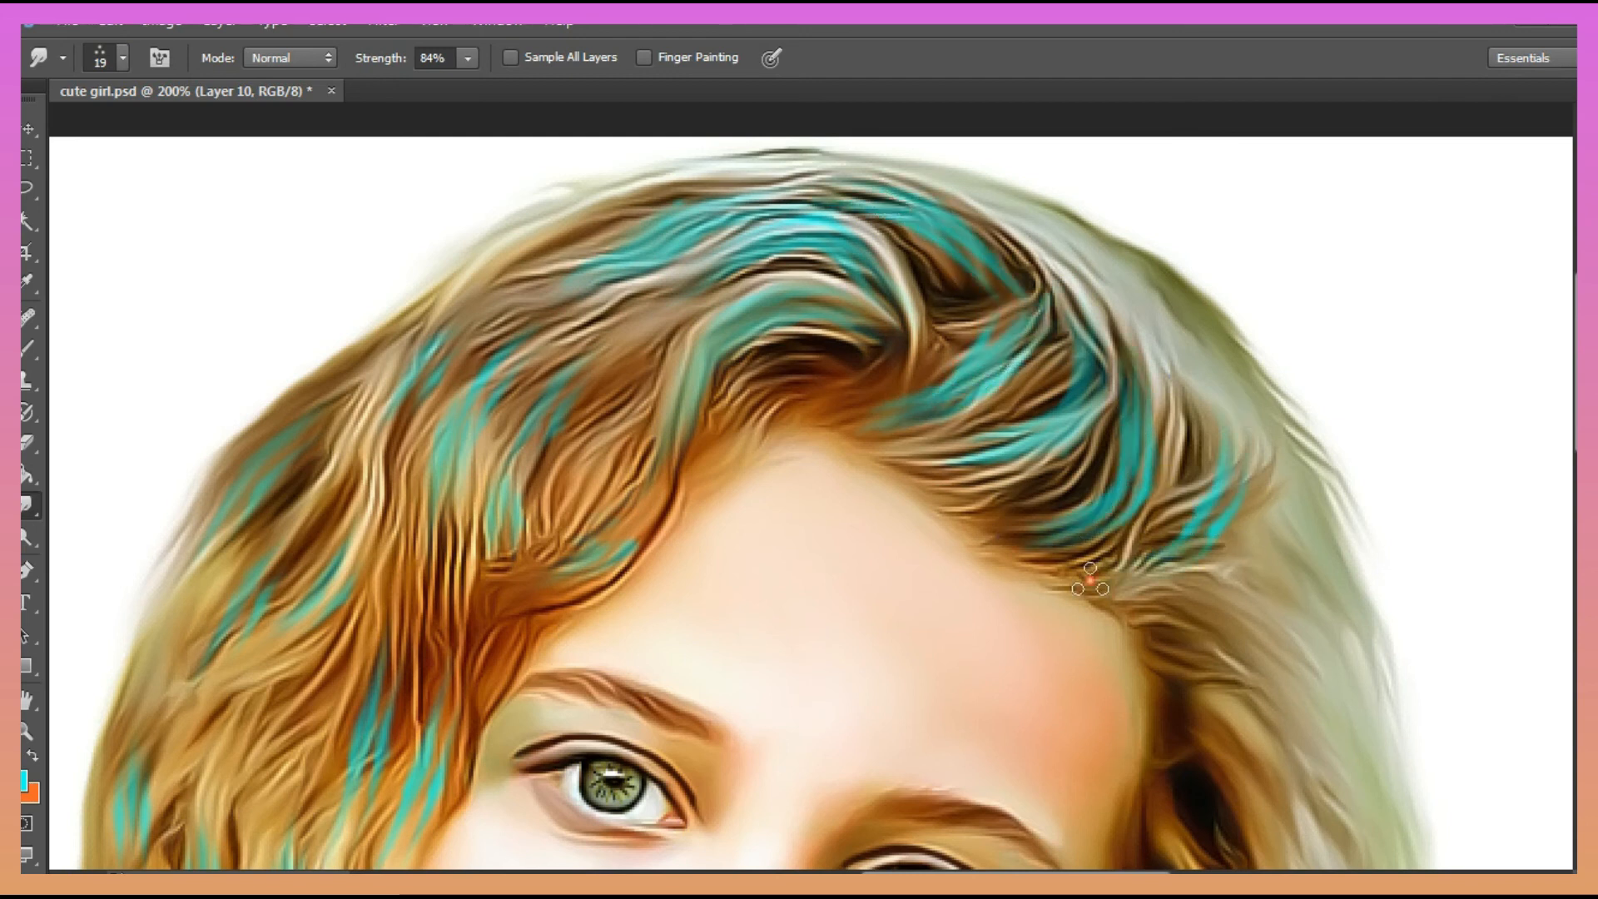
Step: Extend the cyan streaks down the outer hair on the head's right side, from crown to the flicked ends
{"action": "scroll", "coordinate": [1281, 539], "scroll_direction": "down", "scroll_amount": 3}
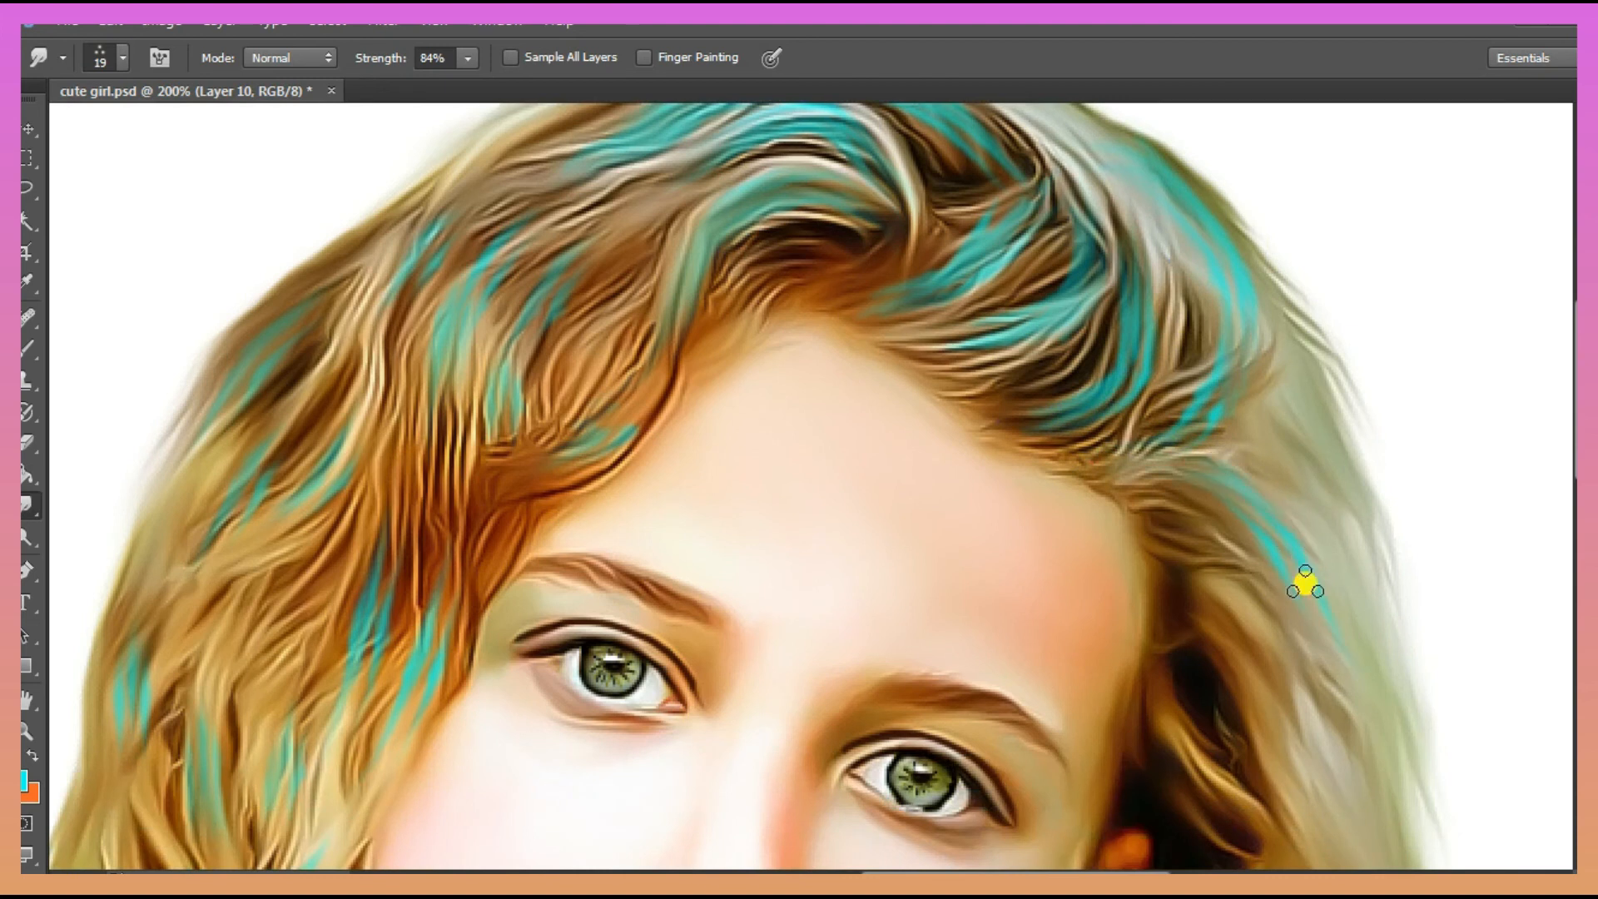
{"action": "scroll", "coordinate": [1322, 477], "scroll_direction": "down", "scroll_amount": 9}
{"action": "left_click_drag", "start_coordinate": [1307, 546], "coordinate": [1405, 569]}
{"action": "scroll", "coordinate": [1365, 550], "scroll_direction": "down", "scroll_amount": 2}
{"action": "mouse_move", "coordinate": [1287, 532]}
{"action": "left_mouse_down"}
{"action": "mouse_move", "coordinate": [1322, 571]}
{"action": "mouse_move", "coordinate": [1324, 621]}
{"action": "left_mouse_up"}
Step: Set the Smudge strength to 67% and add cyan streaks to the curls below the ear on the right side
{"action": "key", "text": "6"}
{"action": "key", "text": "7"}
{"action": "scroll", "coordinate": [995, 468], "scroll_direction": "down", "scroll_amount": 8}
{"action": "left_click_drag", "start_coordinate": [1127, 462], "coordinate": [1123, 449]}
{"action": "mouse_move", "coordinate": [1103, 545]}
{"action": "left_mouse_down"}
{"action": "mouse_move", "coordinate": [1105, 521]}
{"action": "mouse_move", "coordinate": [1074, 556]}
{"action": "left_mouse_up"}
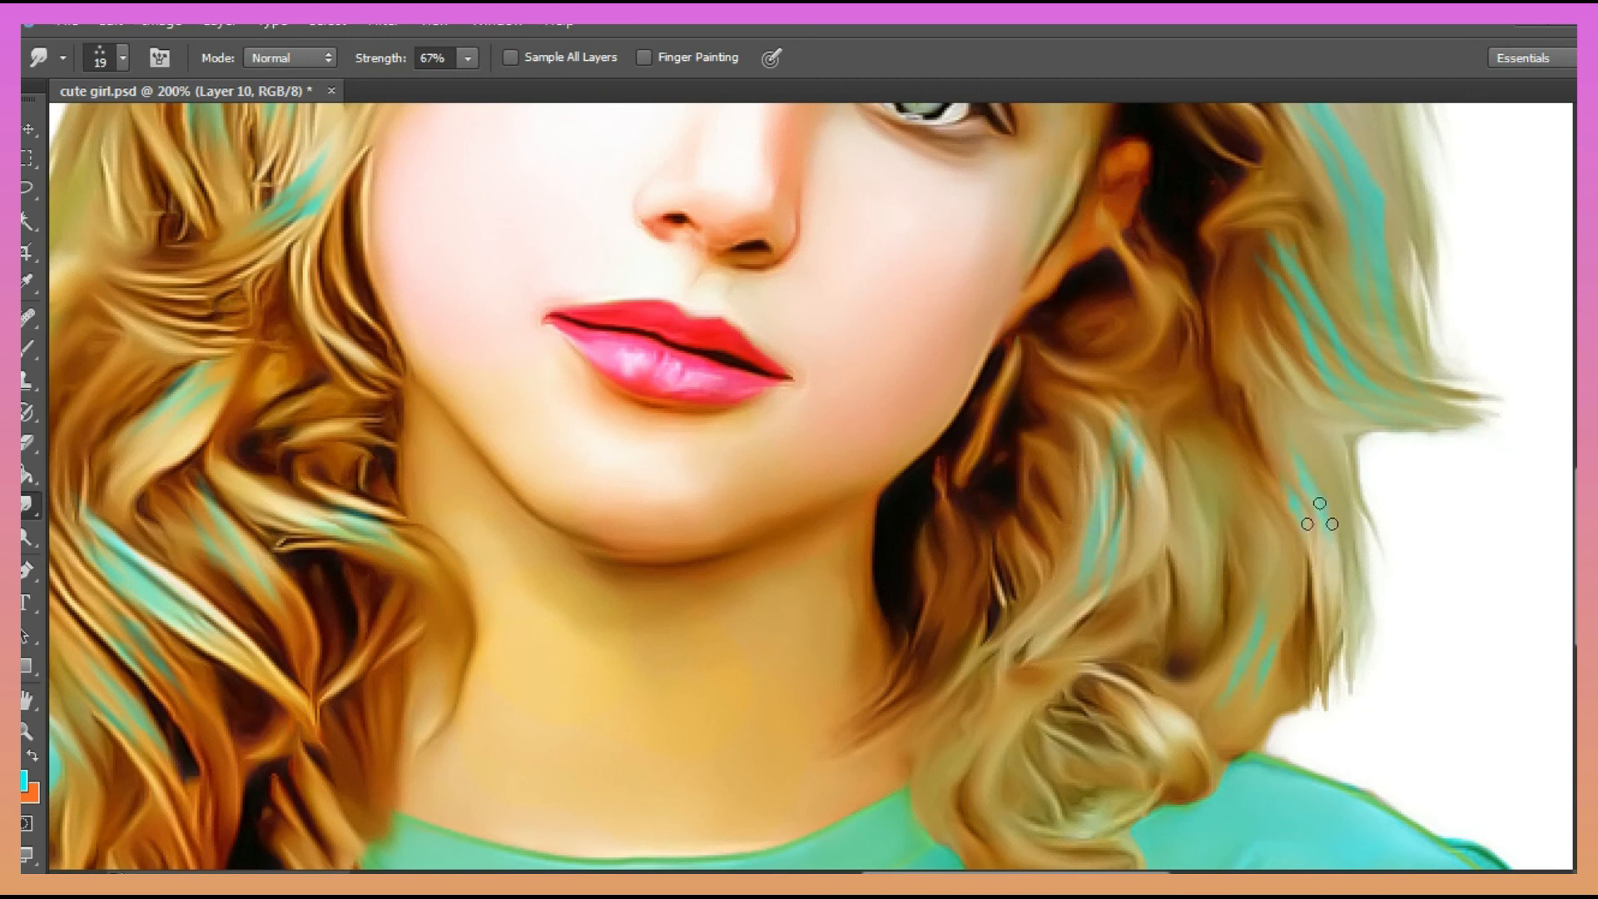
{"action": "left_click_drag", "start_coordinate": [1226, 306], "coordinate": [1222, 520]}
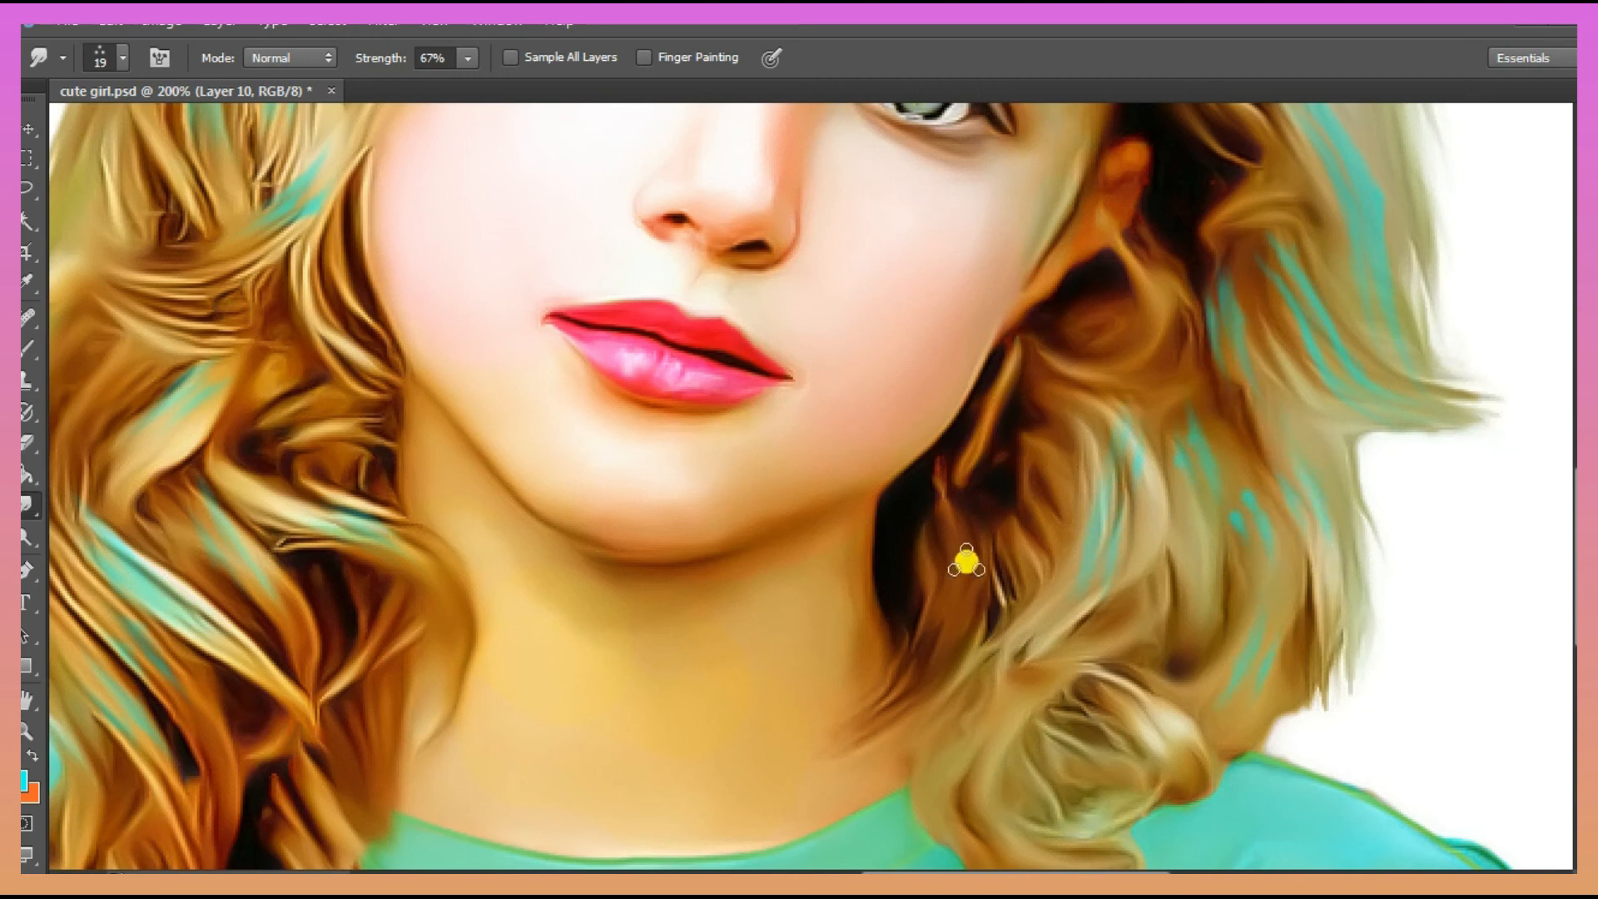
Step: Add cyan streaks to the dark strands beside the neck and the round curl resting on the right shoulder
{"action": "left_click_drag", "start_coordinate": [920, 636], "coordinate": [1043, 567]}
{"action": "scroll", "coordinate": [1004, 658], "scroll_direction": "down", "scroll_amount": 3}
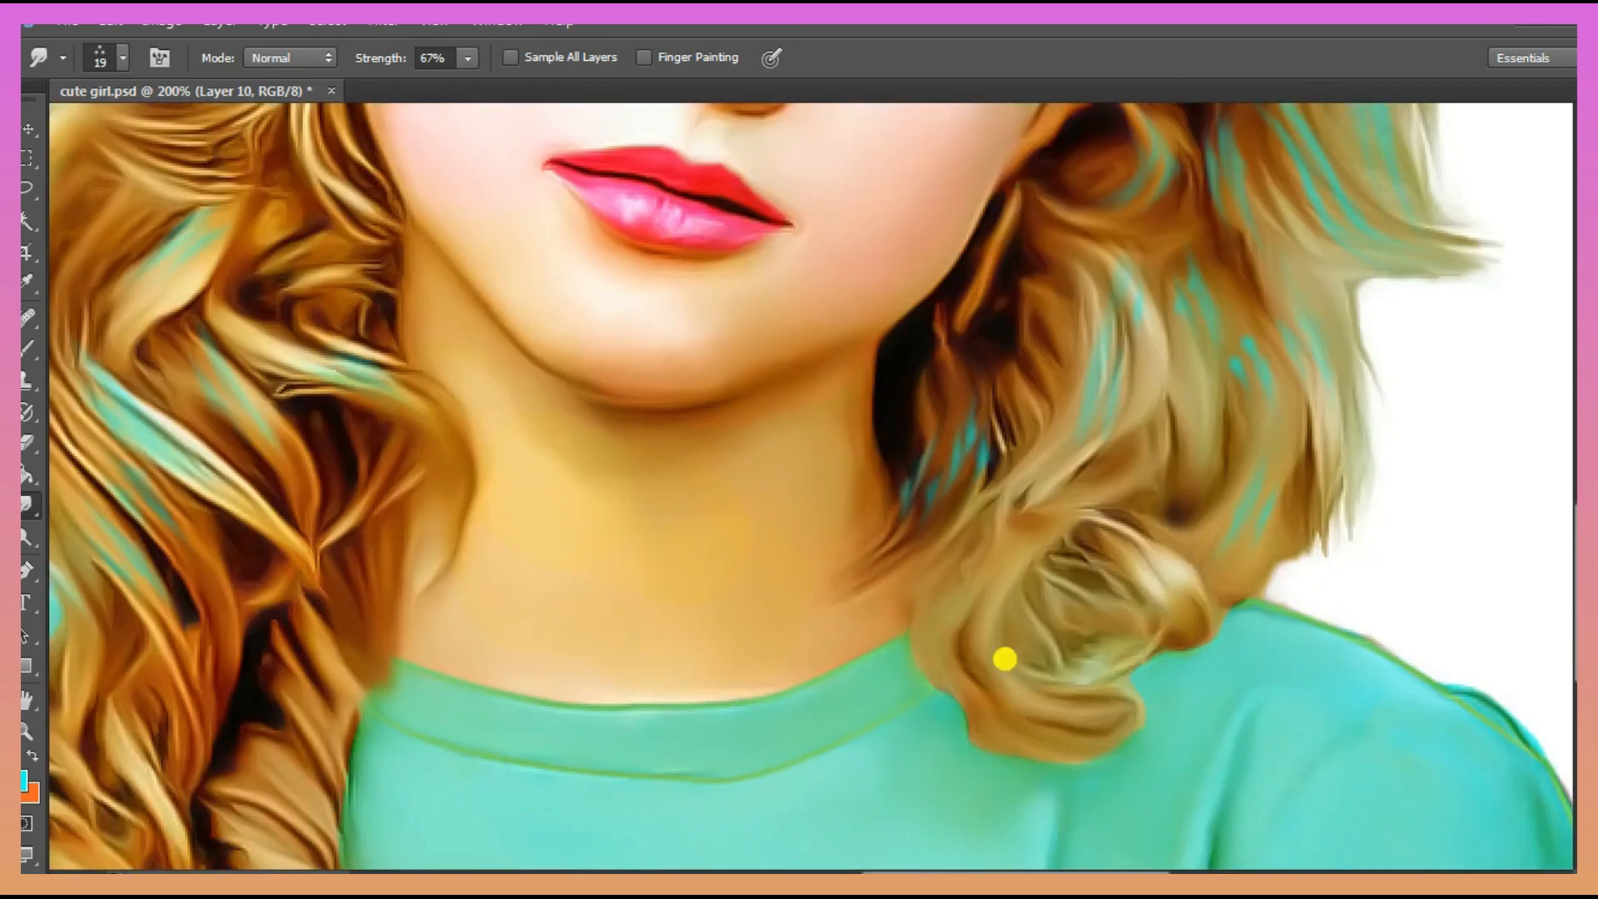
{"action": "left_click_drag", "start_coordinate": [1163, 573], "coordinate": [1182, 597]}
{"action": "scroll", "coordinate": [1261, 500], "scroll_direction": "down", "scroll_amount": 2}
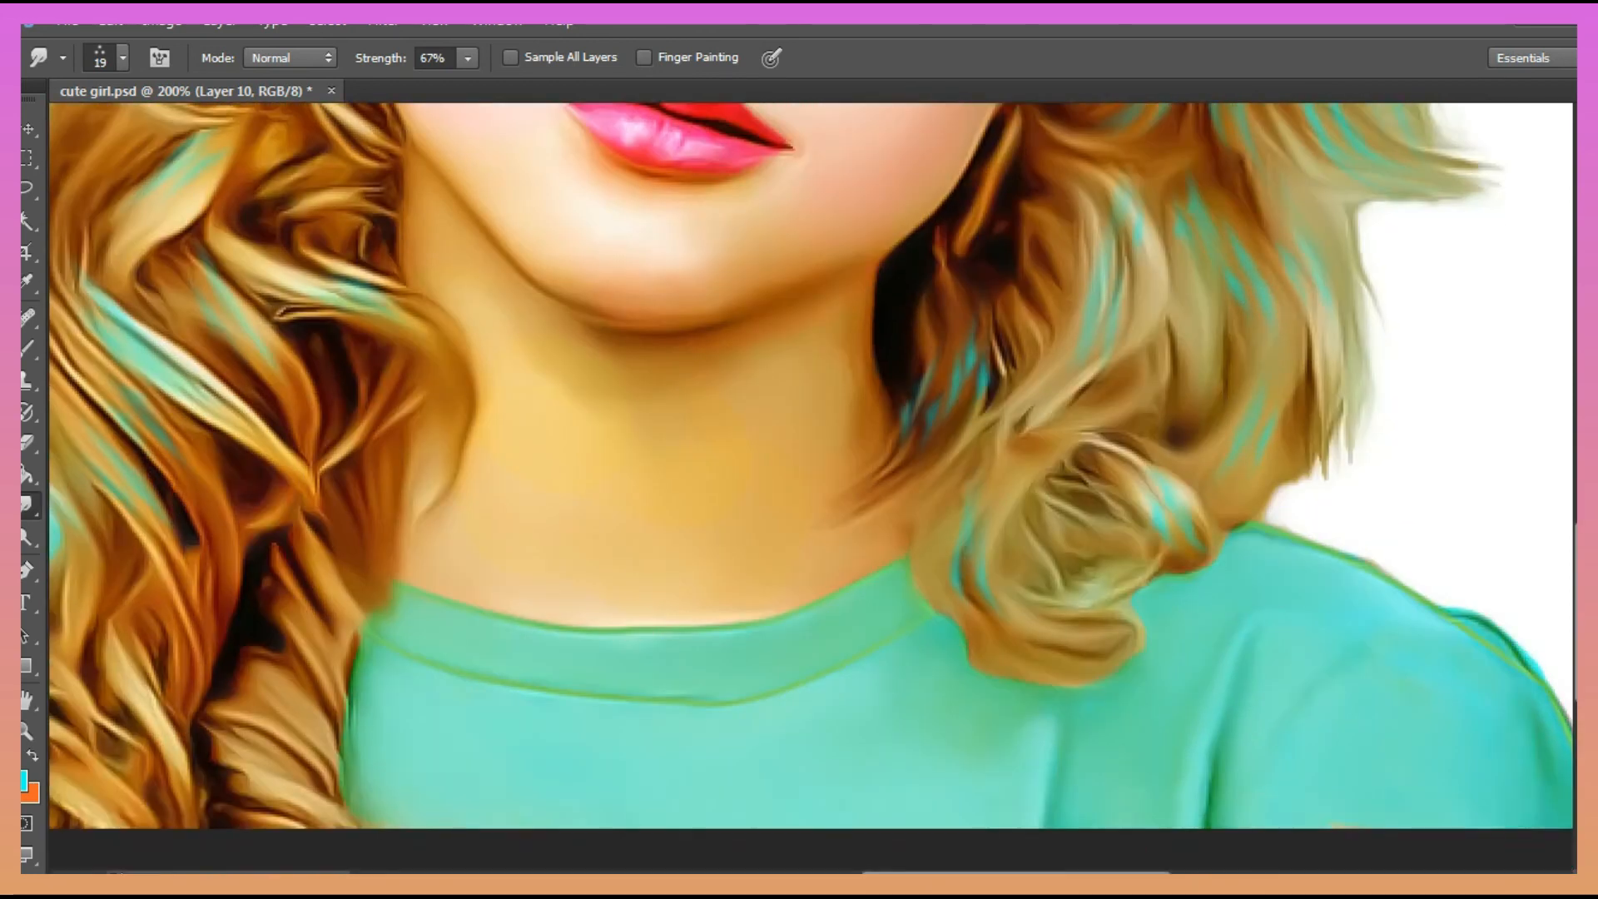
Step: Smudge more cyan streaks into the left-side curls, from the shirt's lower edge up to cheek height
{"action": "scroll", "coordinate": [549, 716], "scroll_direction": "left", "scroll_amount": 5}
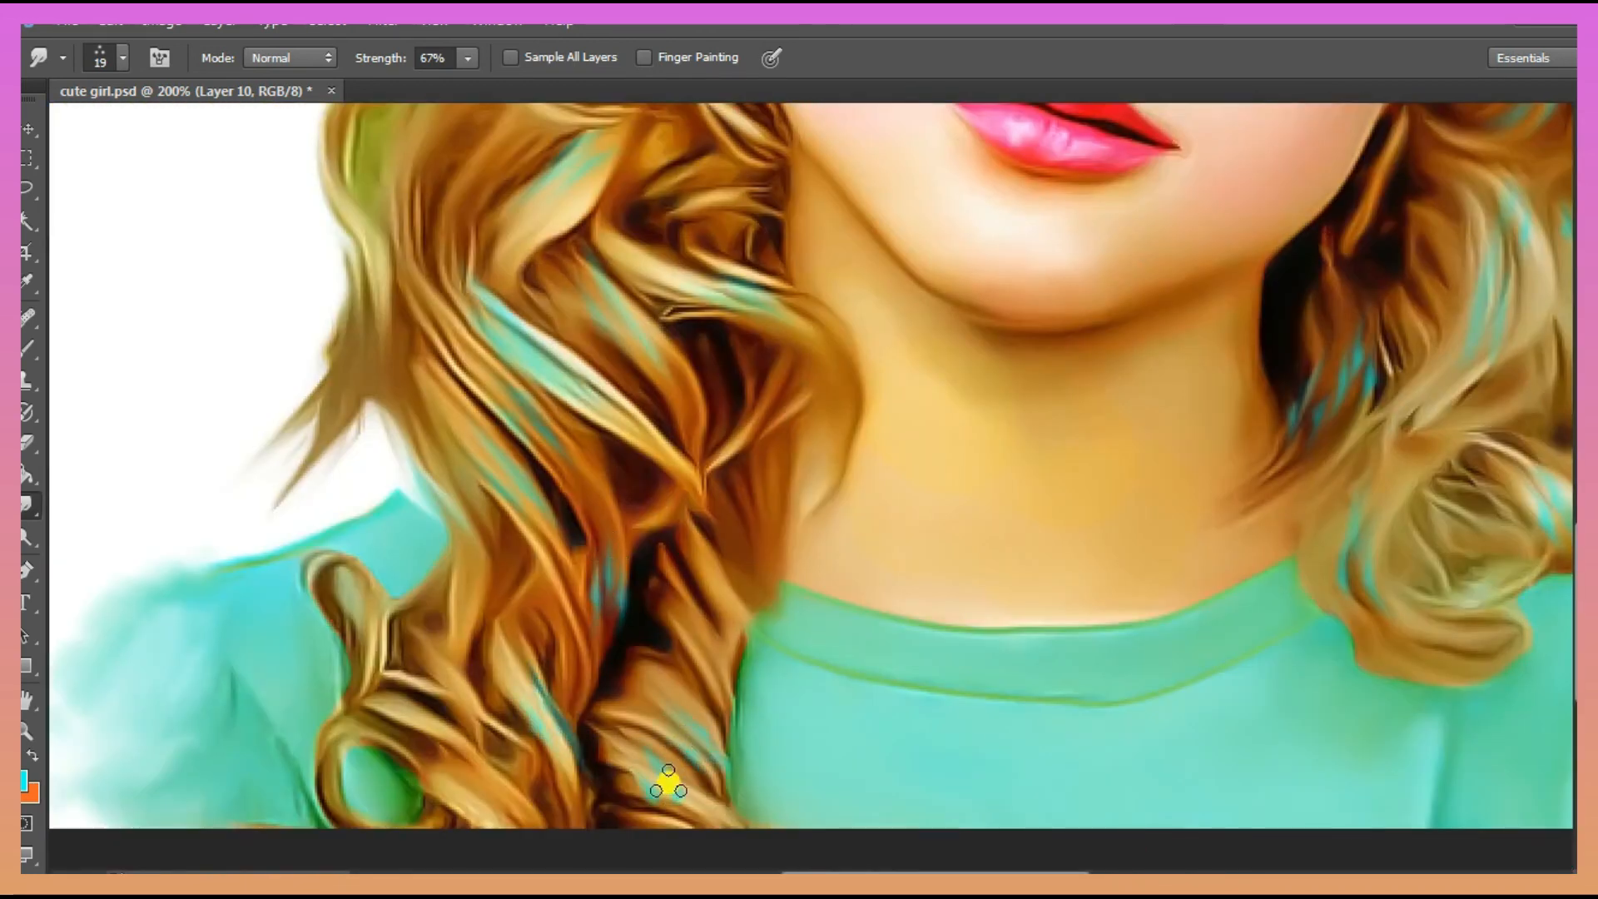
{"action": "left_click", "coordinate": [755, 496]}
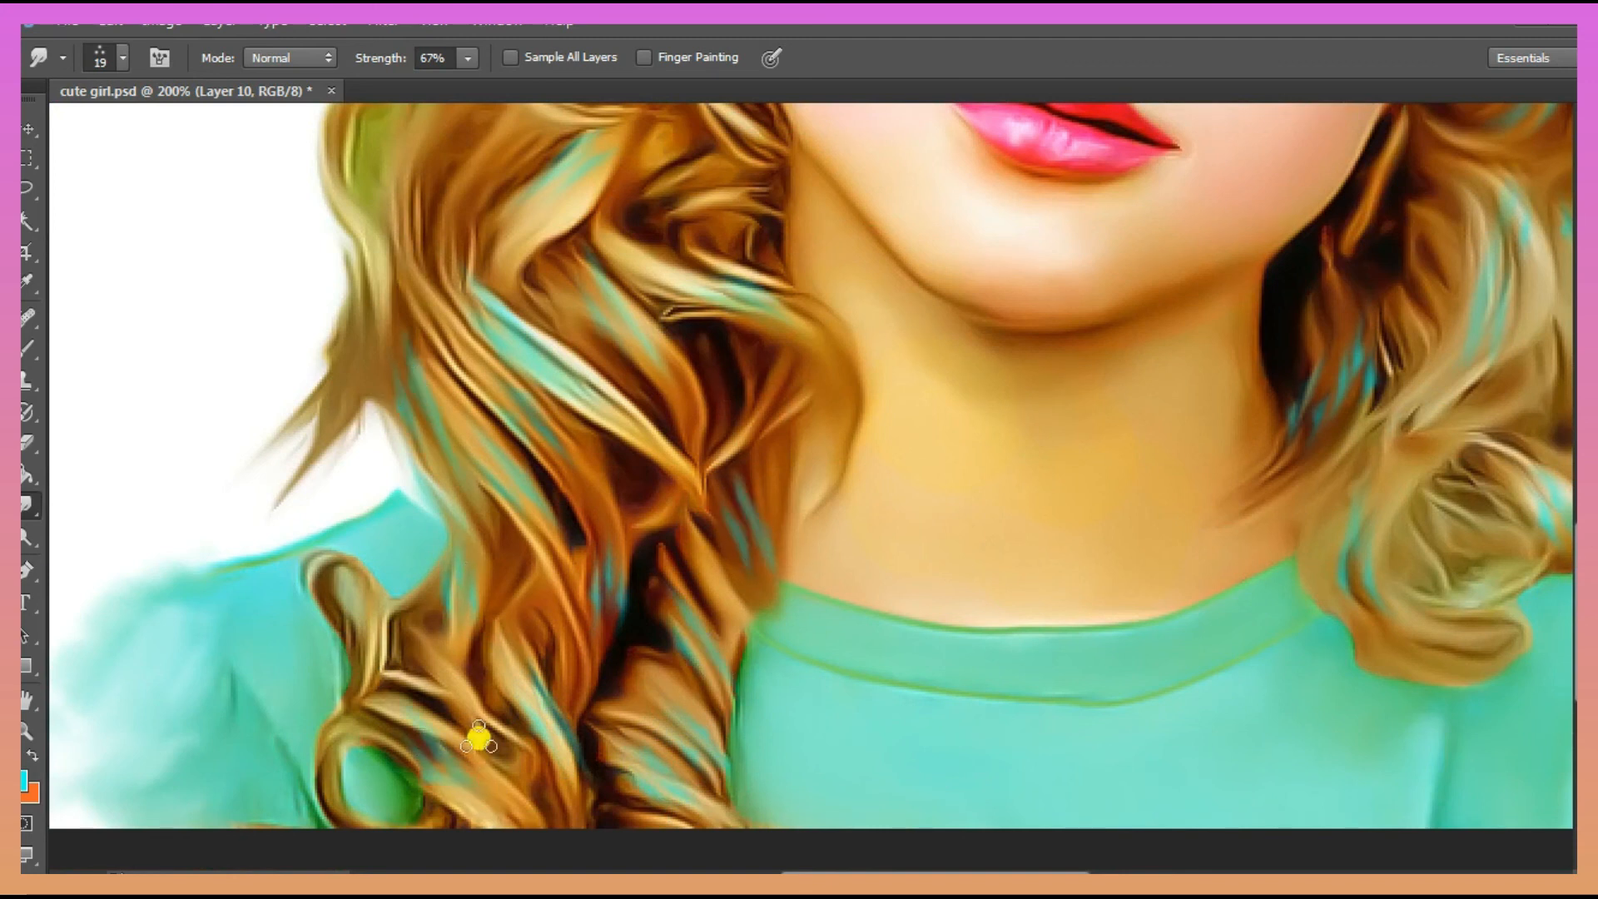
{"action": "scroll", "coordinate": [458, 709], "scroll_direction": "up", "scroll_amount": 4}
{"action": "left_click", "coordinate": [454, 616]}
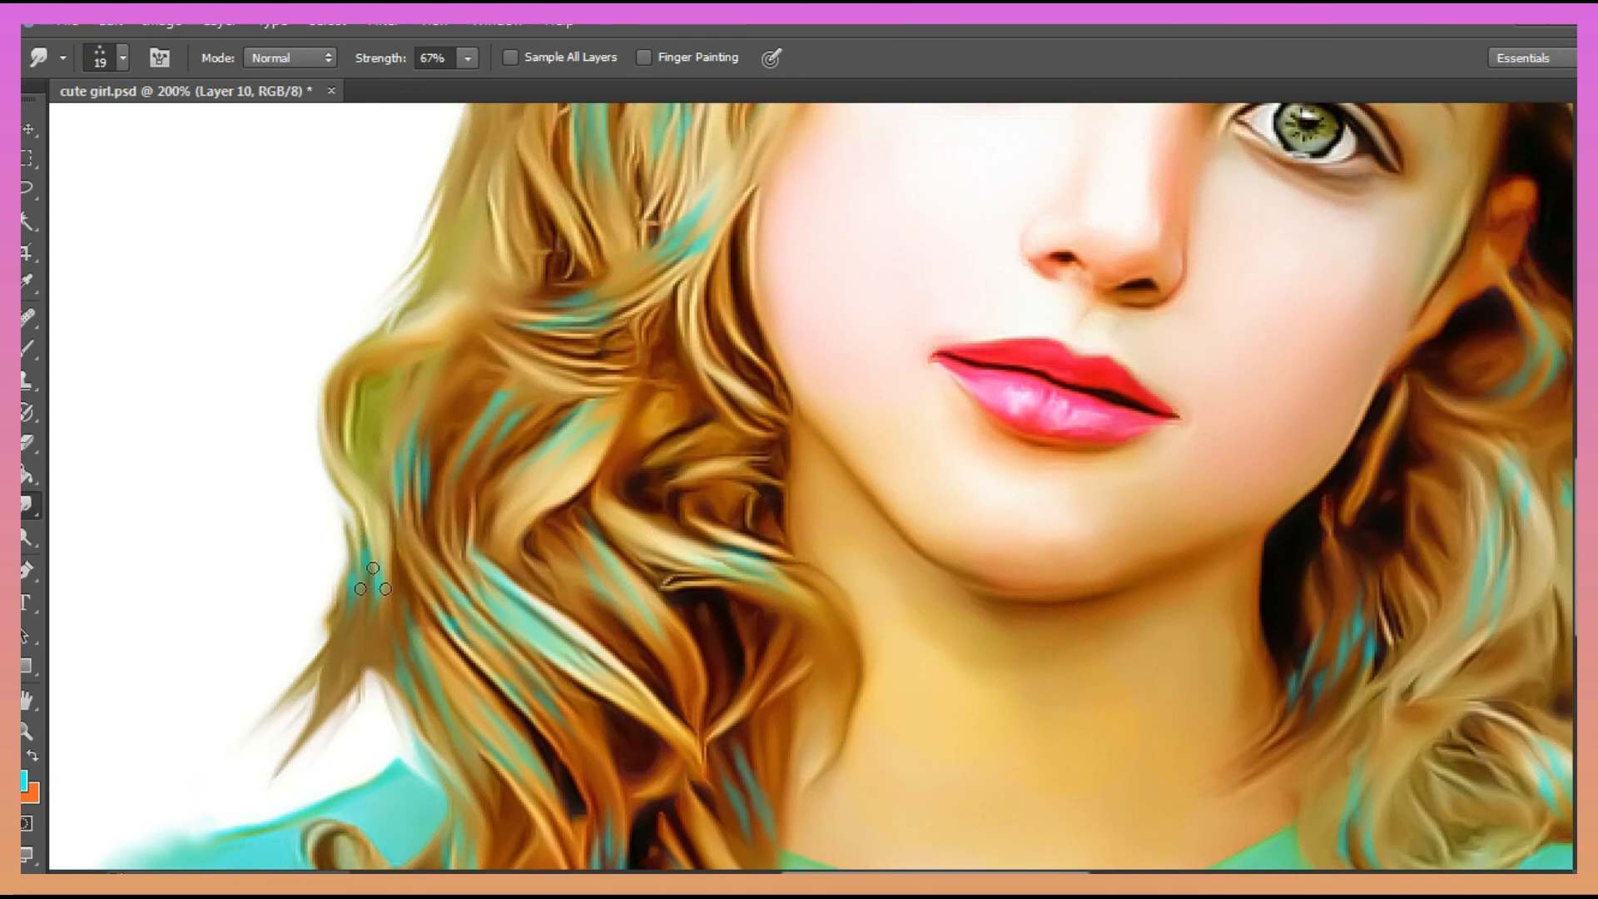
Step: Show the layer list and apply a Gradient Overlay effect to Layer 10
{"action": "key", "text": "ctrl+minus"}
{"action": "key", "text": "ctrl+minus"}
{"action": "key", "text": "F7"}
{"action": "scroll", "coordinate": [1372, 162], "scroll_direction": "up", "scroll_amount": 6}
{"action": "scroll", "coordinate": [1372, 161], "scroll_direction": "up", "scroll_amount": 20}
{"action": "left_click", "coordinate": [1390, 582]}
{"action": "left_click", "coordinate": [1479, 486]}
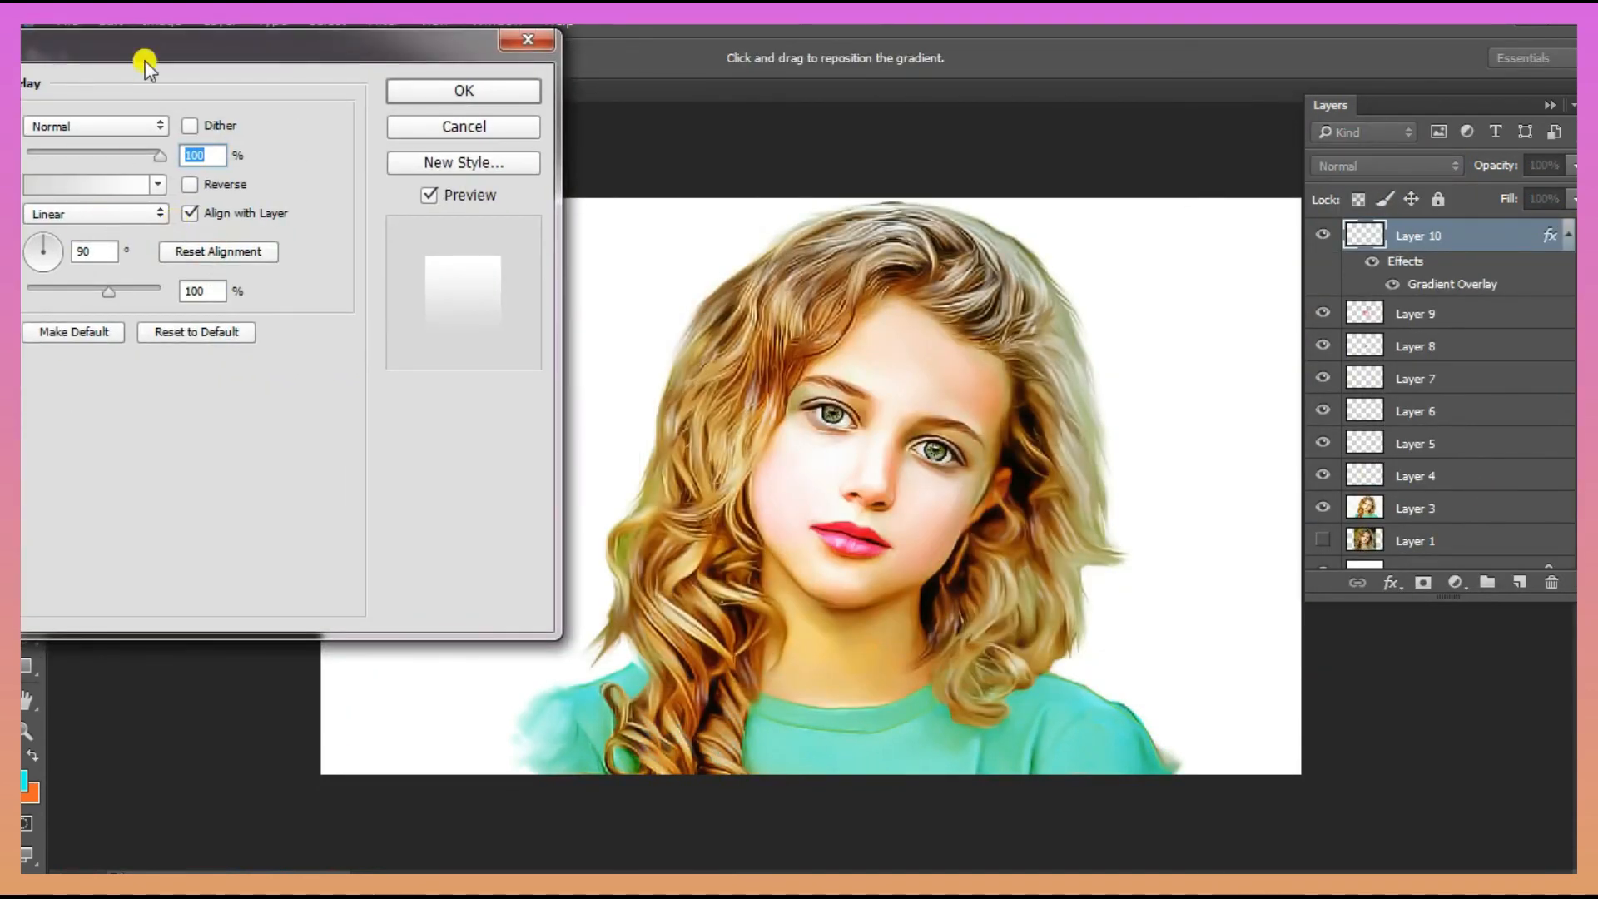
Step: Build the overlay gradient from hair-sampled tan, dark brown and golden stops, with tan at 11% and gold at 73%, and apply it
{"action": "left_click", "coordinate": [90, 185]}
{"action": "left_click_drag", "start_coordinate": [699, 103], "coordinate": [1261, 129]}
{"action": "left_click", "coordinate": [1199, 528]}
{"action": "left_click", "coordinate": [1047, 382]}
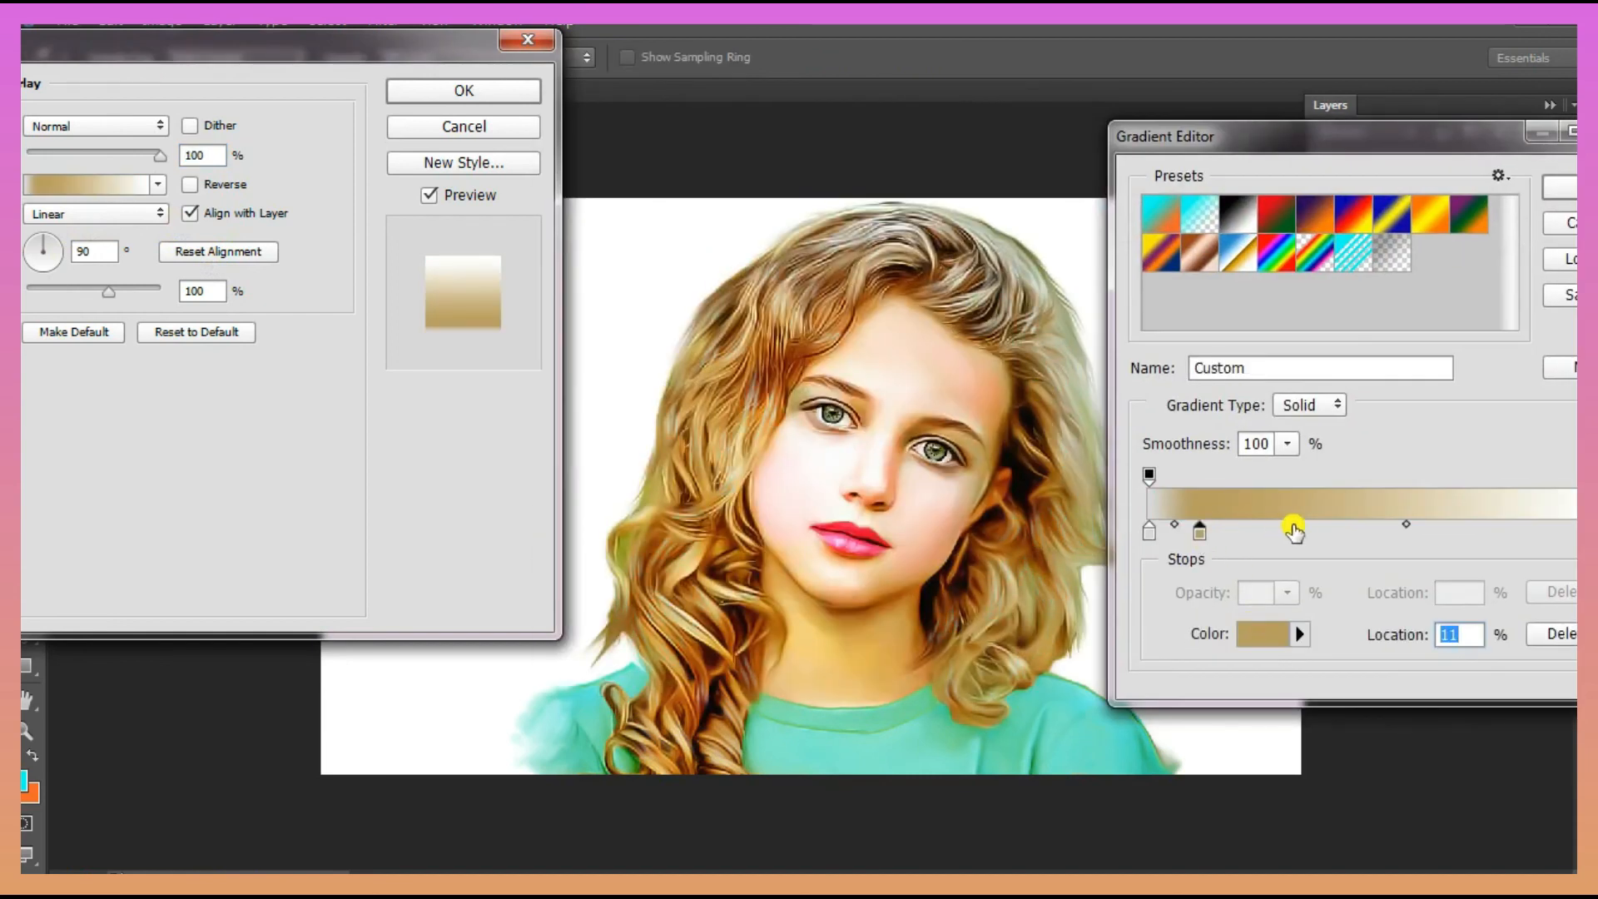
{"action": "left_click", "coordinate": [1296, 530]}
{"action": "left_click_drag", "start_coordinate": [1306, 531], "coordinate": [1409, 530]}
{"action": "left_click", "coordinate": [1029, 441]}
{"action": "left_click", "coordinate": [1535, 530]}
{"action": "left_click_drag", "start_coordinate": [1534, 530], "coordinate": [1488, 531]}
{"action": "left_click", "coordinate": [1050, 588]}
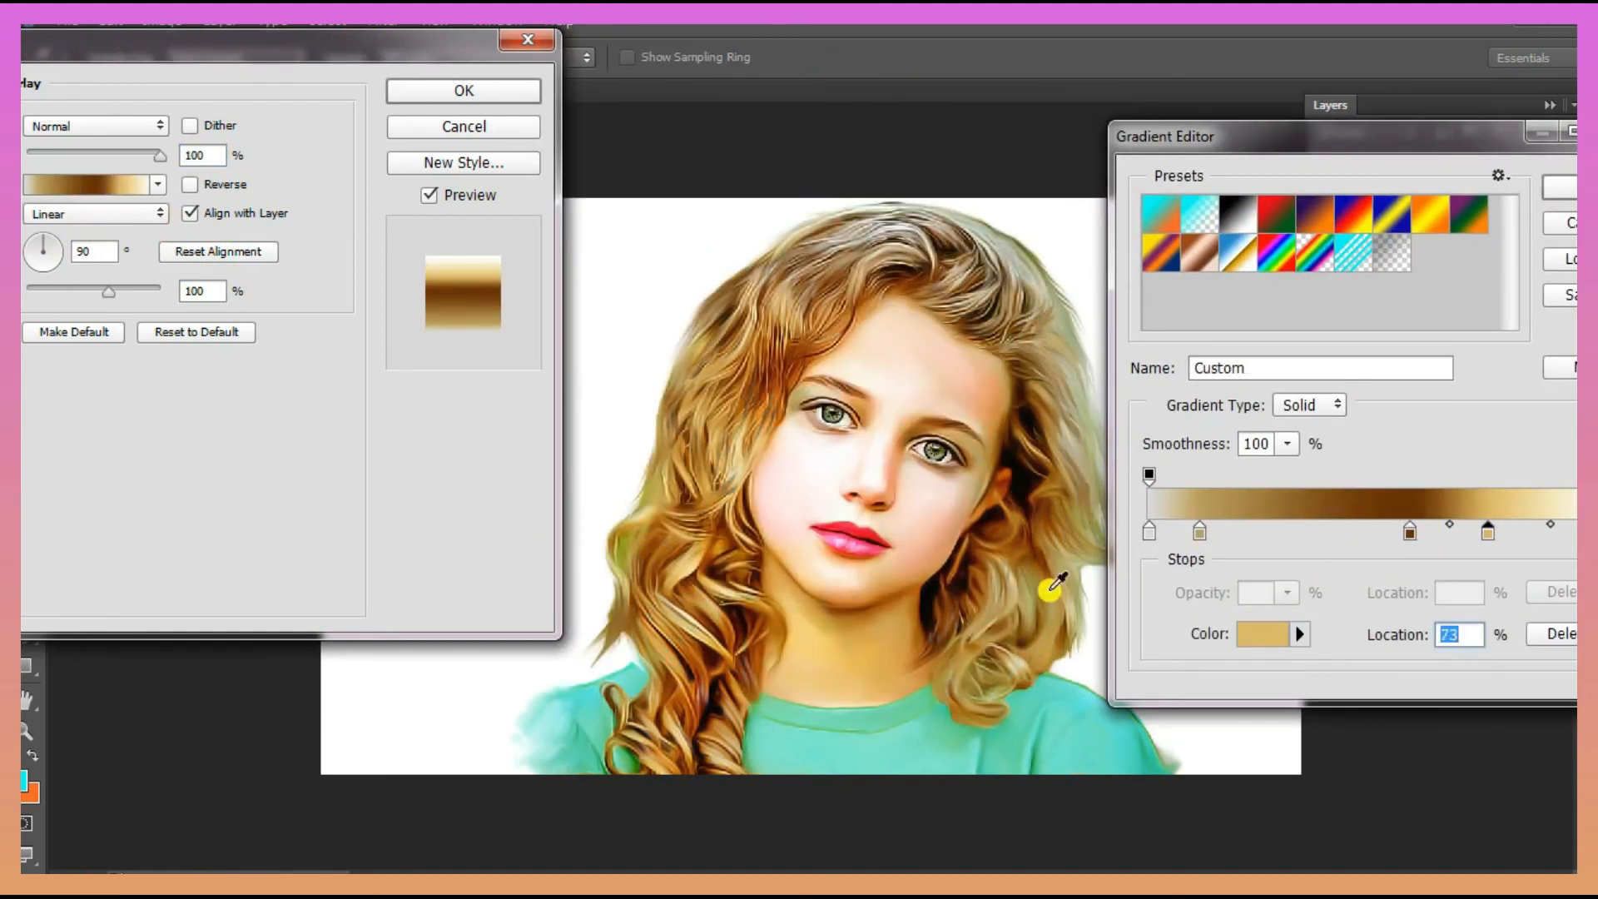
{"action": "key", "text": "Return"}
{"action": "left_click", "coordinate": [464, 90]}
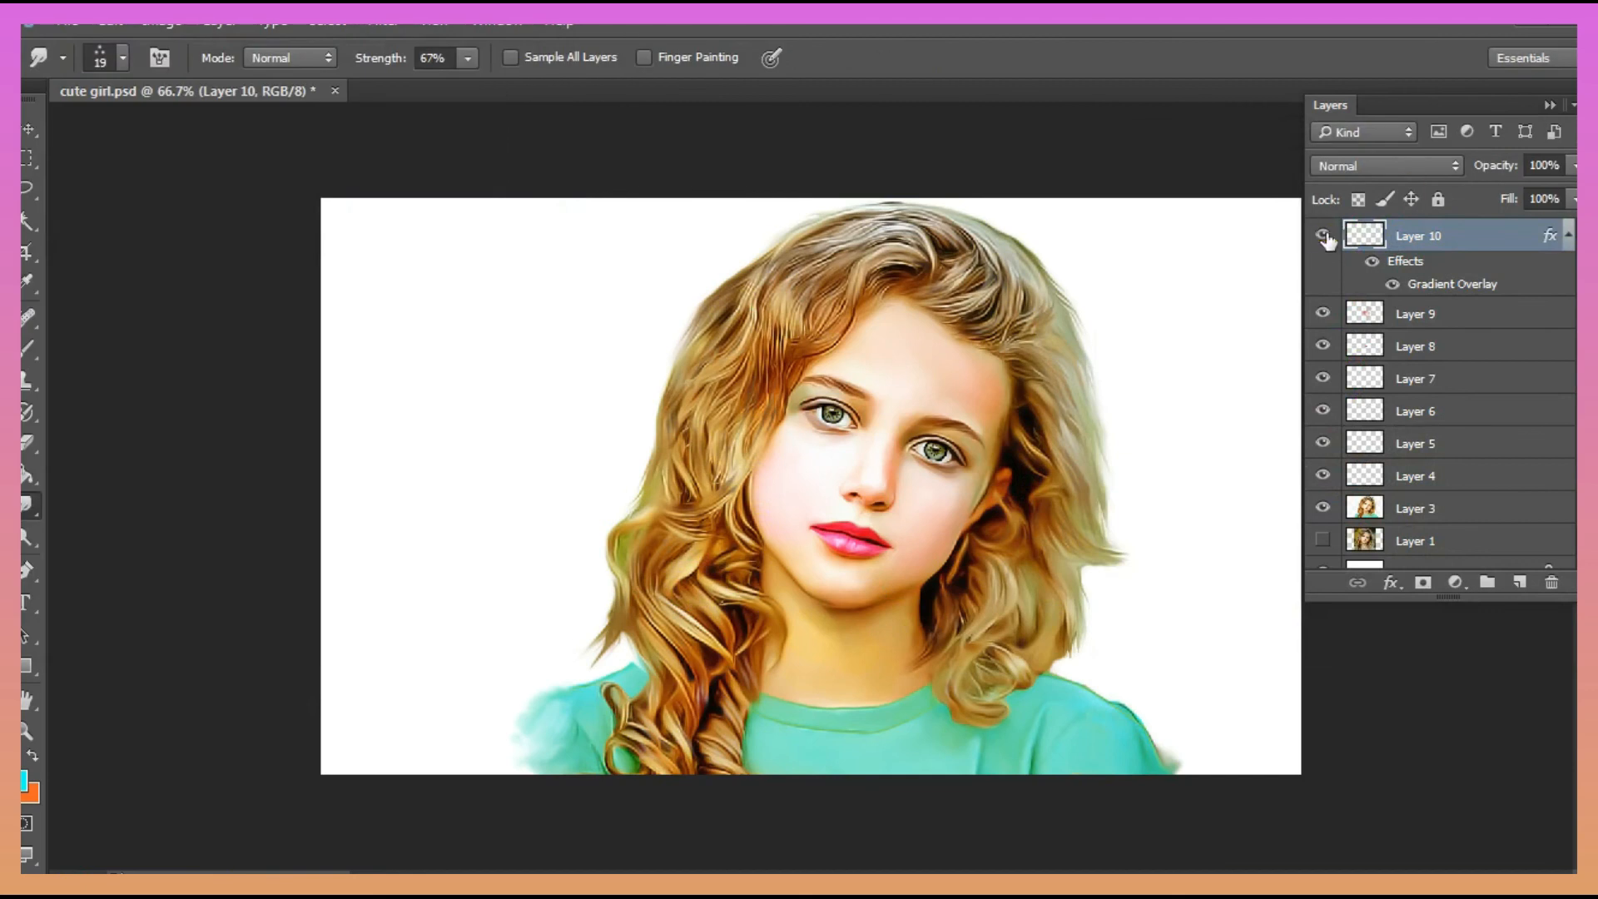
Step: Add a new empty layer directly above the Background layer
{"action": "left_click", "coordinate": [25, 732]}
{"action": "left_click", "coordinate": [968, 395]}
{"action": "right_click", "coordinate": [972, 396]}
{"action": "left_click", "coordinate": [1072, 412]}
{"action": "scroll", "coordinate": [1463, 553], "scroll_direction": "down", "scroll_amount": 2}
{"action": "left_click", "coordinate": [1465, 555]}
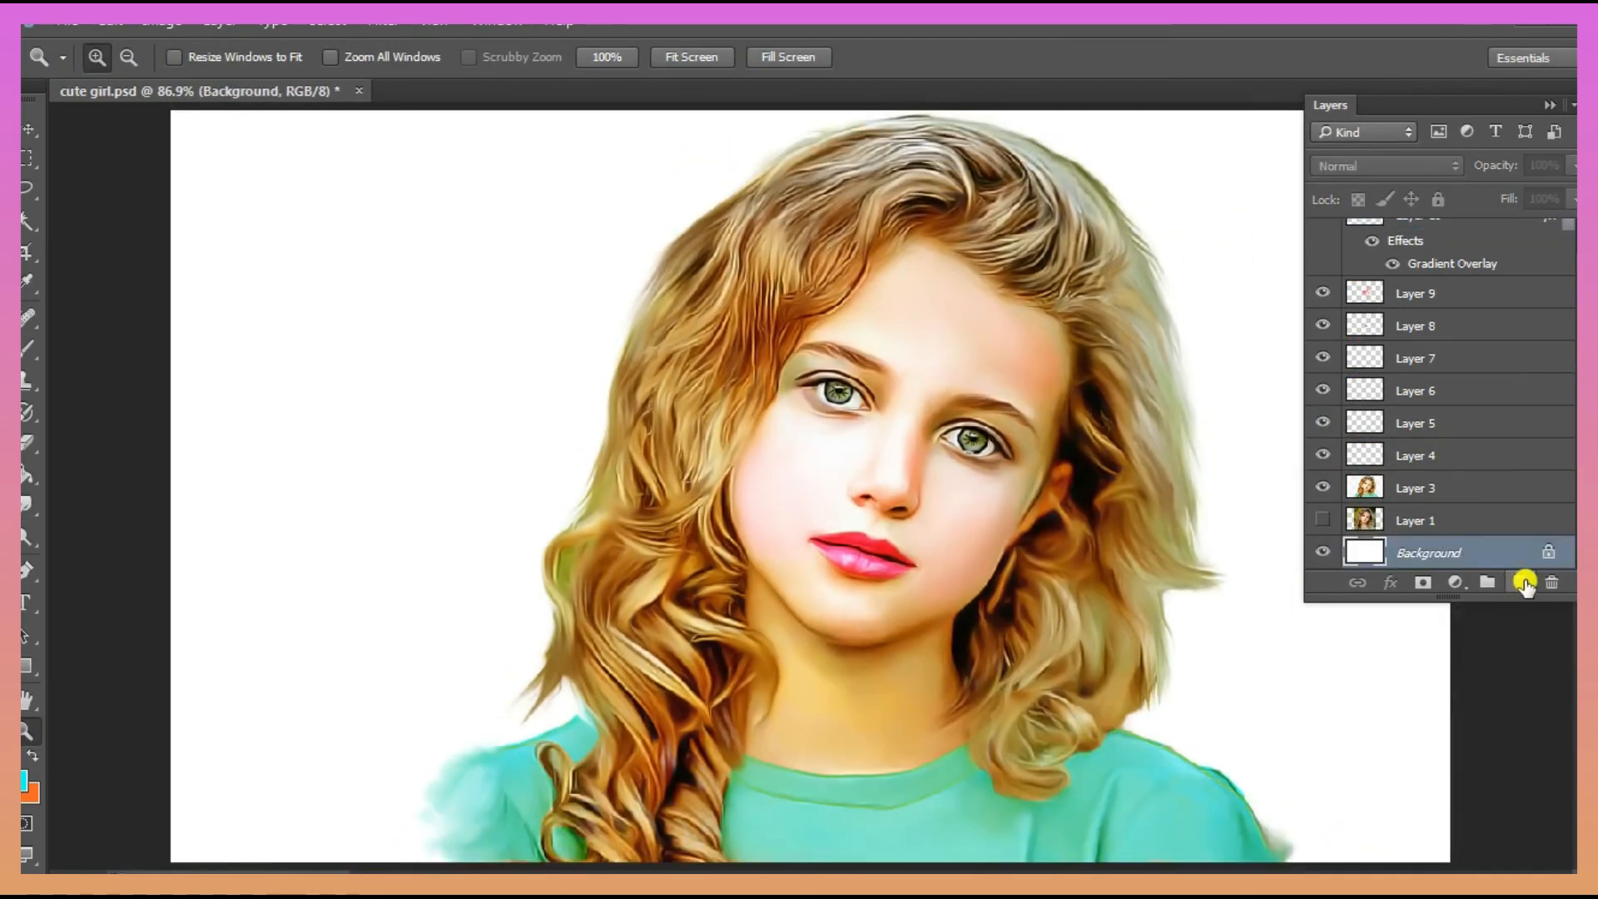
{"action": "left_click", "coordinate": [1525, 583]}
Step: Paint a soft teal haze beside the right shoulder on the new layer with a 215 px textured brush at 18% flow
{"action": "left_click", "coordinate": [1217, 506], "text": "alt"}
{"action": "left_click", "coordinate": [1218, 506], "text": "alt"}
{"action": "key", "text": "b"}
{"action": "left_click_drag", "start_coordinate": [598, 65], "coordinate": [499, 117]}
{"action": "left_click", "coordinate": [1589, 196]}
{"action": "scroll", "coordinate": [1410, 432], "scroll_direction": "down", "scroll_amount": 5}
{"action": "left_click", "coordinate": [1484, 548]}
{"action": "left_click_drag", "start_coordinate": [1466, 210], "coordinate": [1484, 209]}
{"action": "left_click", "coordinate": [1589, 122]}
{"action": "left_click", "coordinate": [1588, 248]}
{"action": "left_click", "coordinate": [1070, 677], "text": "alt"}
{"action": "mouse_move", "coordinate": [1082, 675]}
{"action": "left_mouse_down"}
{"action": "mouse_move", "coordinate": [1124, 660]}
{"action": "mouse_move", "coordinate": [1036, 608]}
{"action": "left_mouse_up"}
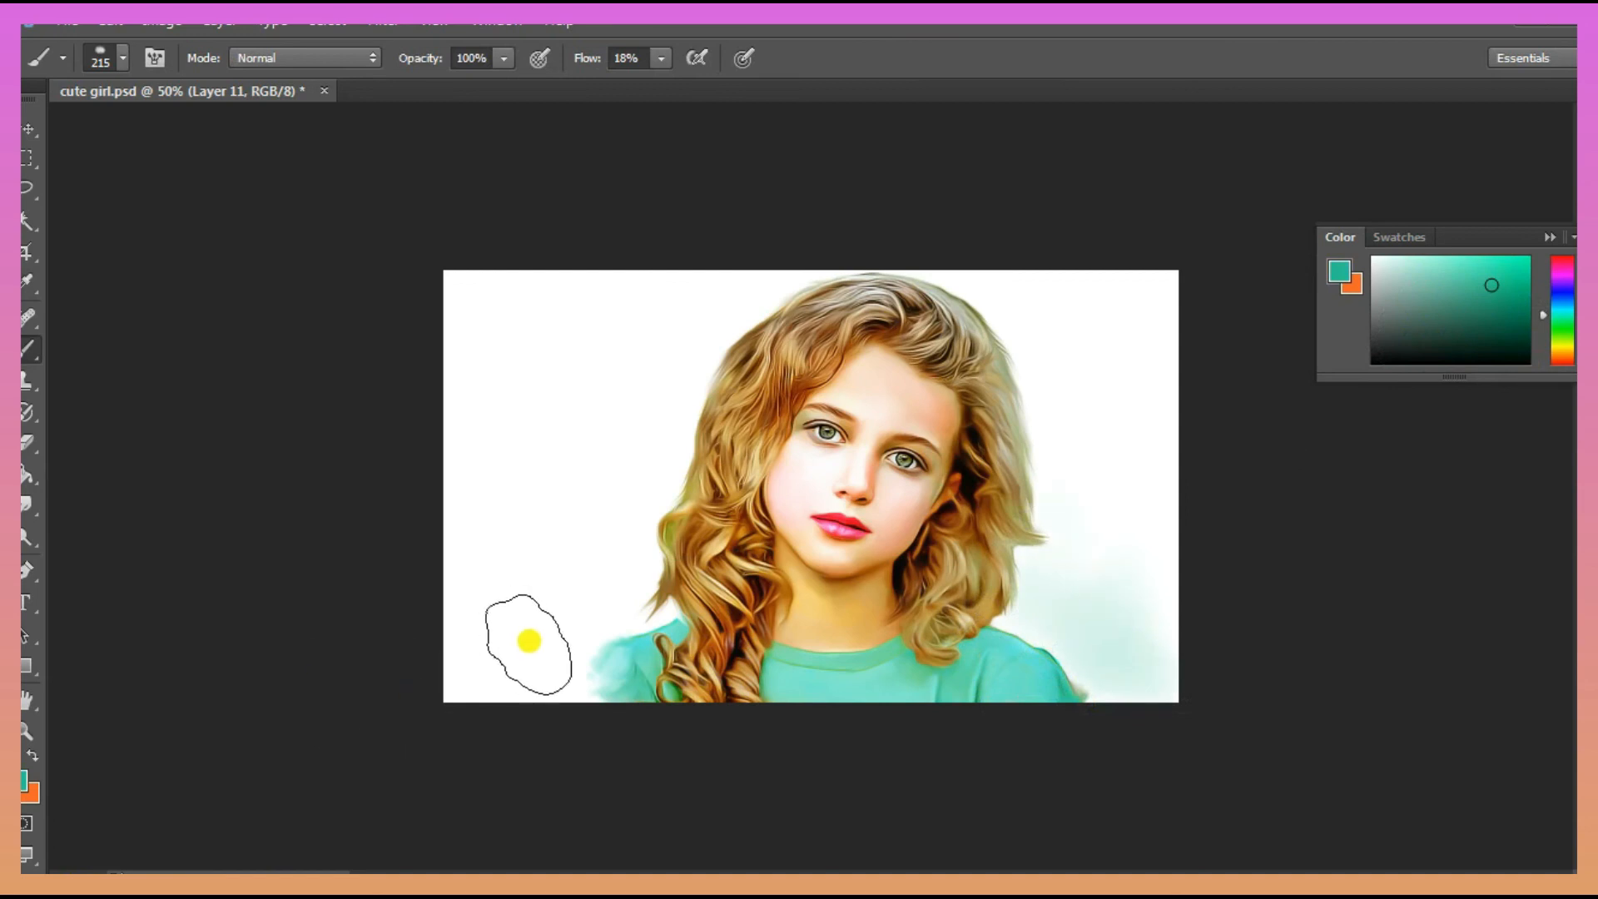
Step: Convert the Background to a regular layer and fill it with dark brown using the Paint Bucket
{"action": "left_click", "coordinate": [1588, 121]}
{"action": "left_click", "coordinate": [1544, 553]}
{"action": "left_click", "coordinate": [23, 781]}
{"action": "left_click", "coordinate": [848, 492]}
{"action": "left_click", "coordinate": [771, 410]}
{"action": "left_click", "coordinate": [775, 446]}
{"action": "left_click", "coordinate": [1009, 200]}
{"action": "key", "text": "g"}
{"action": "left_click", "coordinate": [589, 410]}
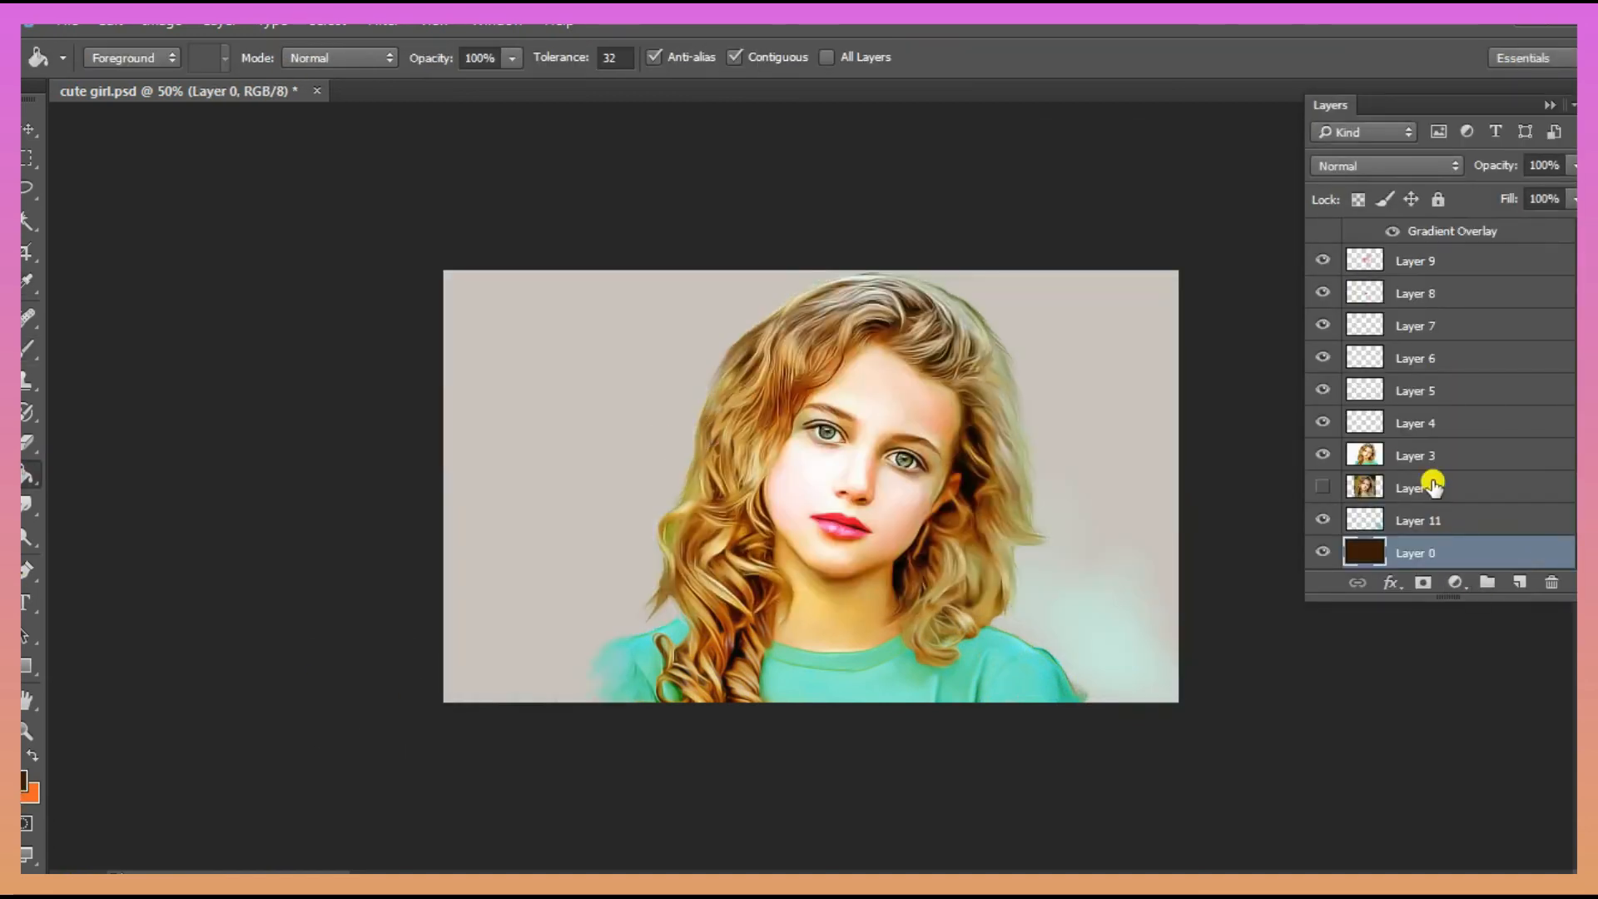